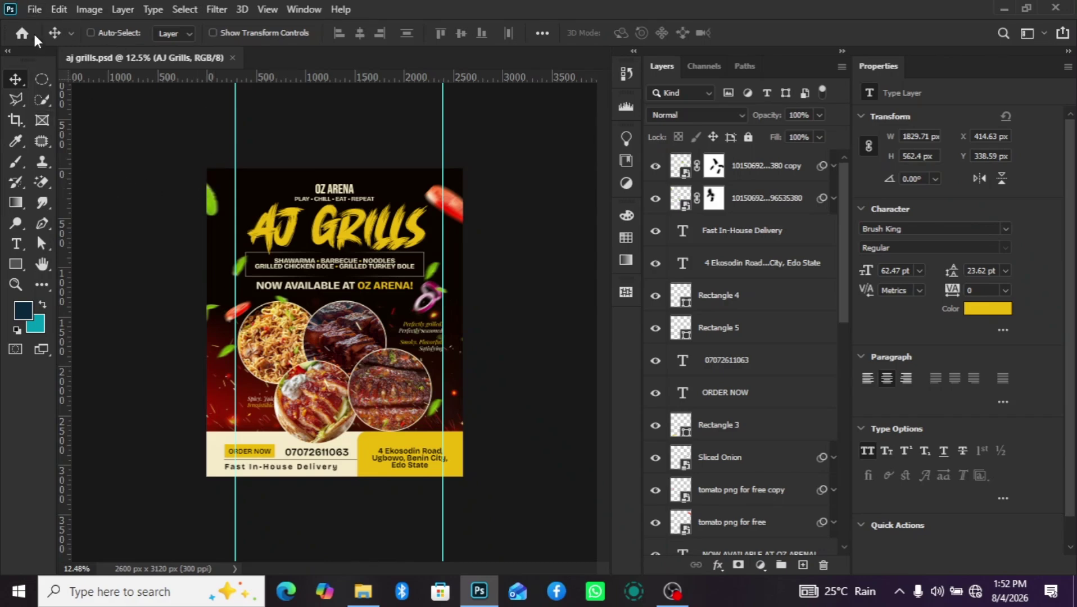
# Create a new 2600 x 3120 px document at 300 pixels/inch in RGB Color, 8 bit.
pyautogui.click(34, 9)
pyautogui.click(68, 24)
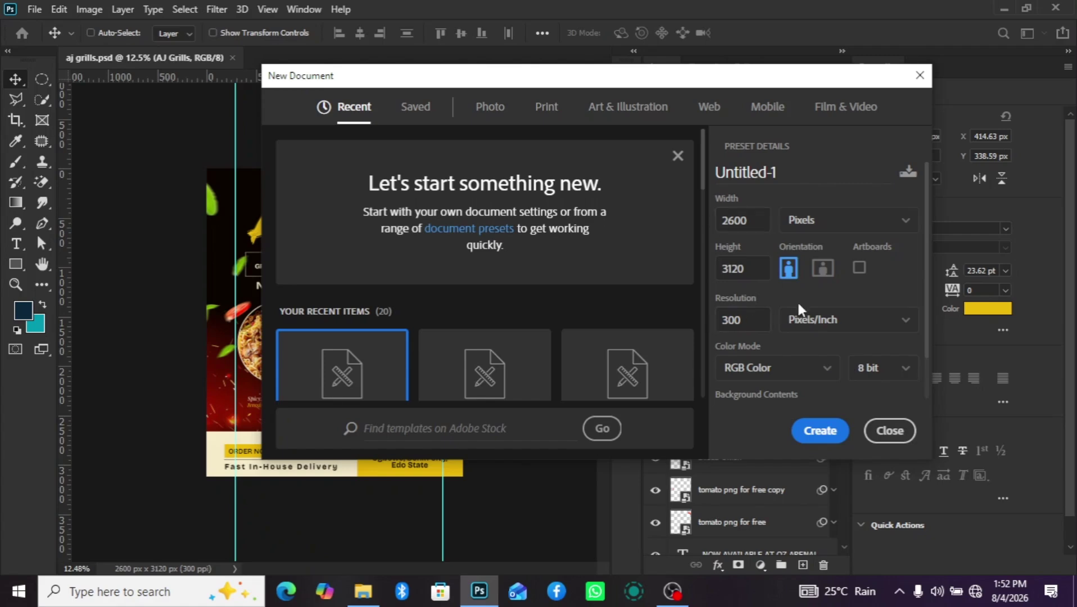
pyautogui.scroll(-2, 397, 368)
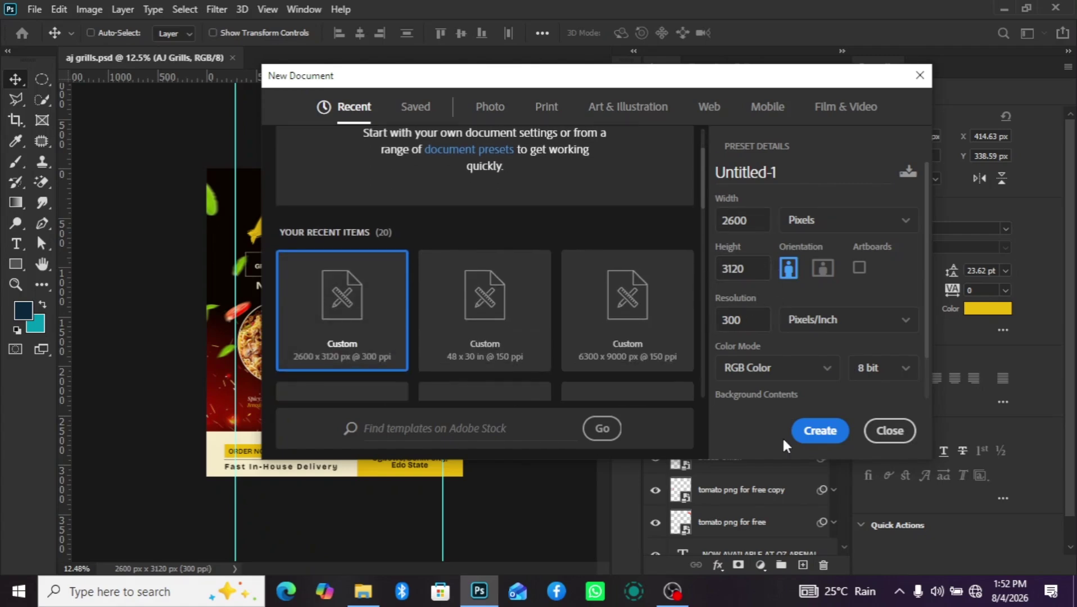
pyautogui.click(816, 431)
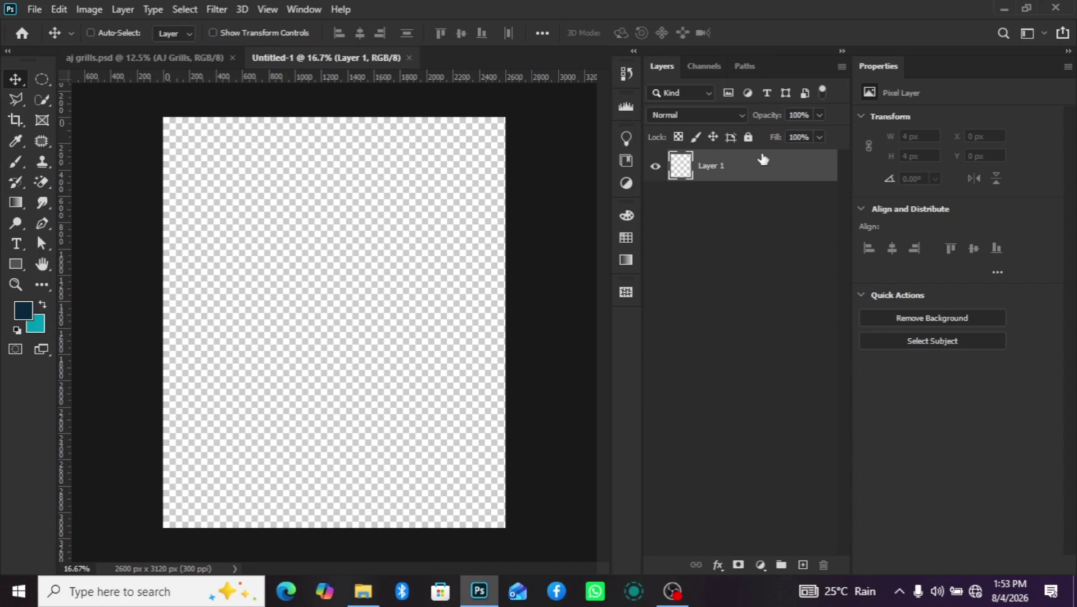
# Add a Solid Color fill layer with the colour 0a283c.
pyautogui.click(761, 566)
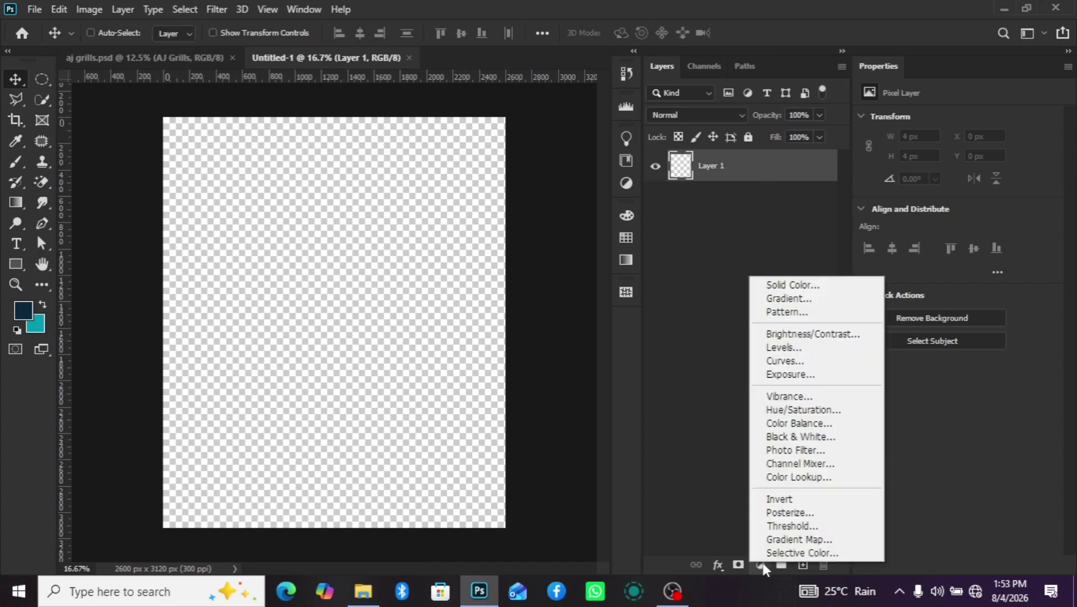
pyautogui.click(778, 285)
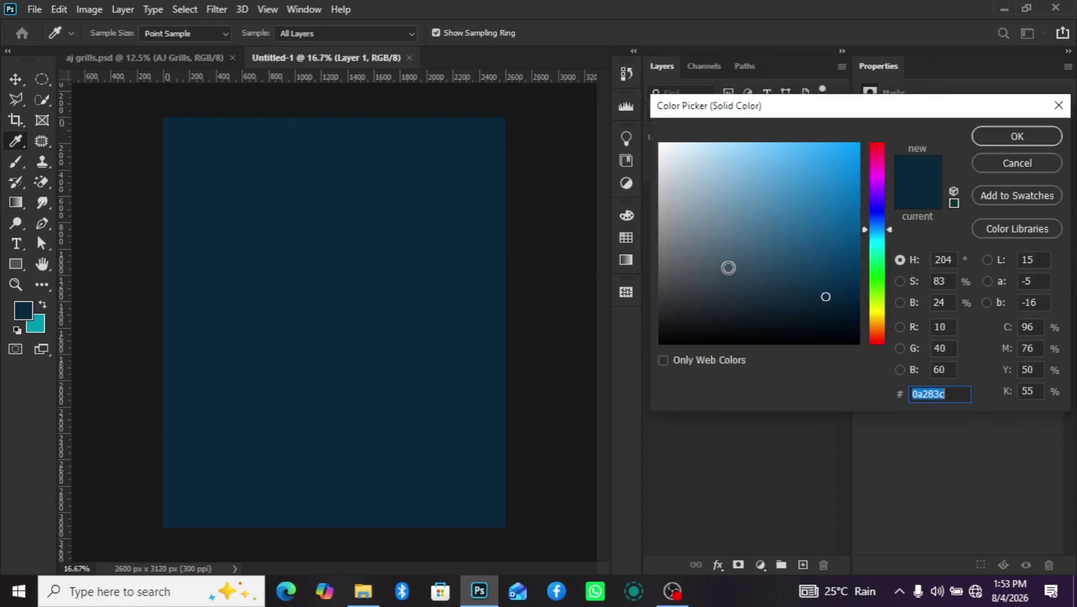
pyautogui.click(1016, 136)
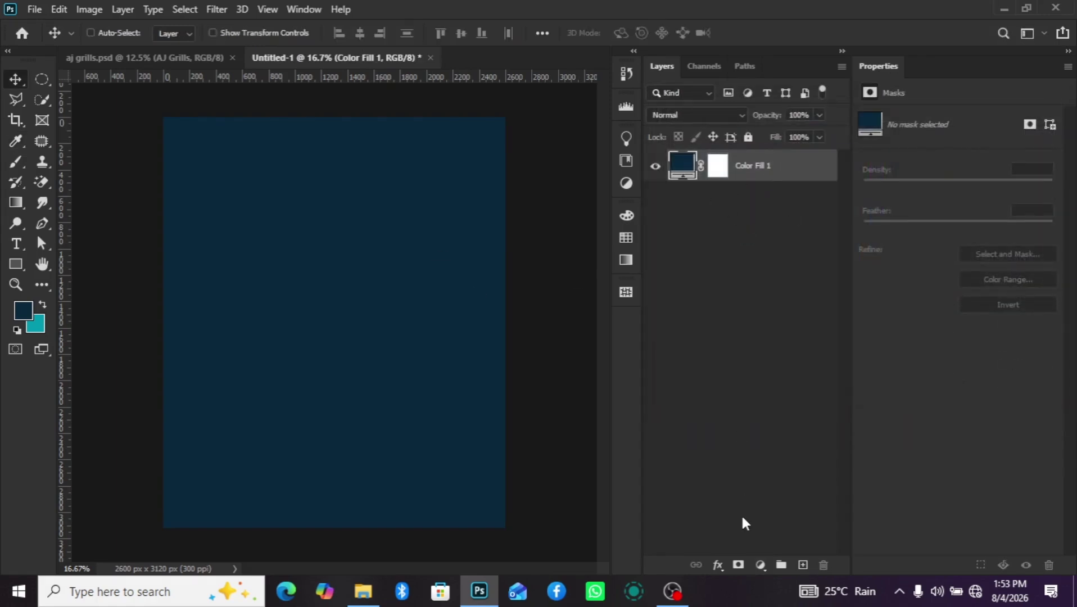
# Create a 2600 x 3120 px artboard named Artboard 1 from the colour fill layer.
pyautogui.rightClick(769, 169)
pyautogui.click(798, 168)
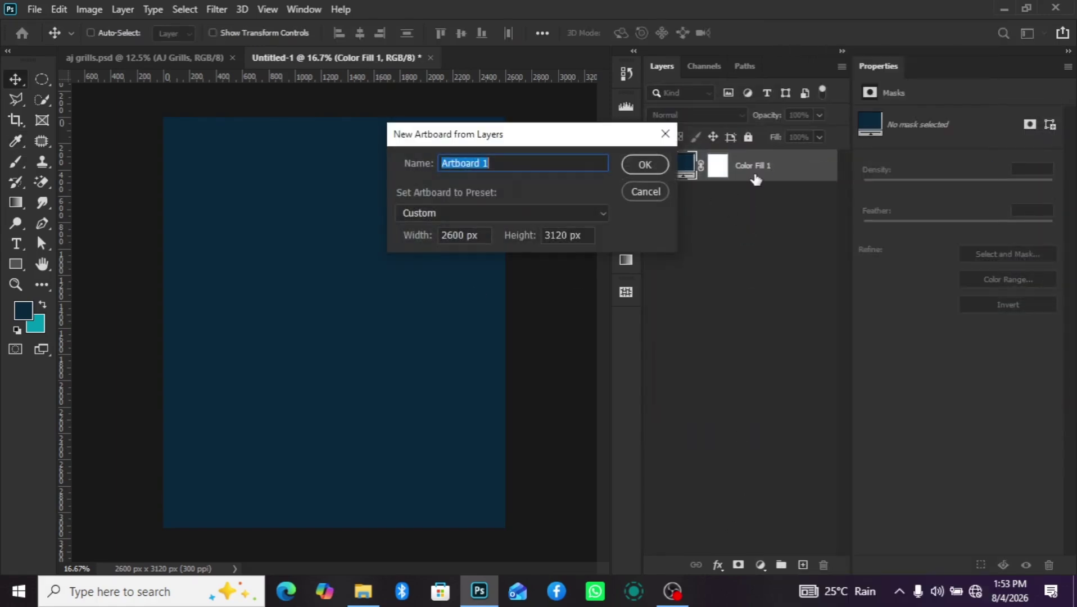
pyautogui.click(640, 161)
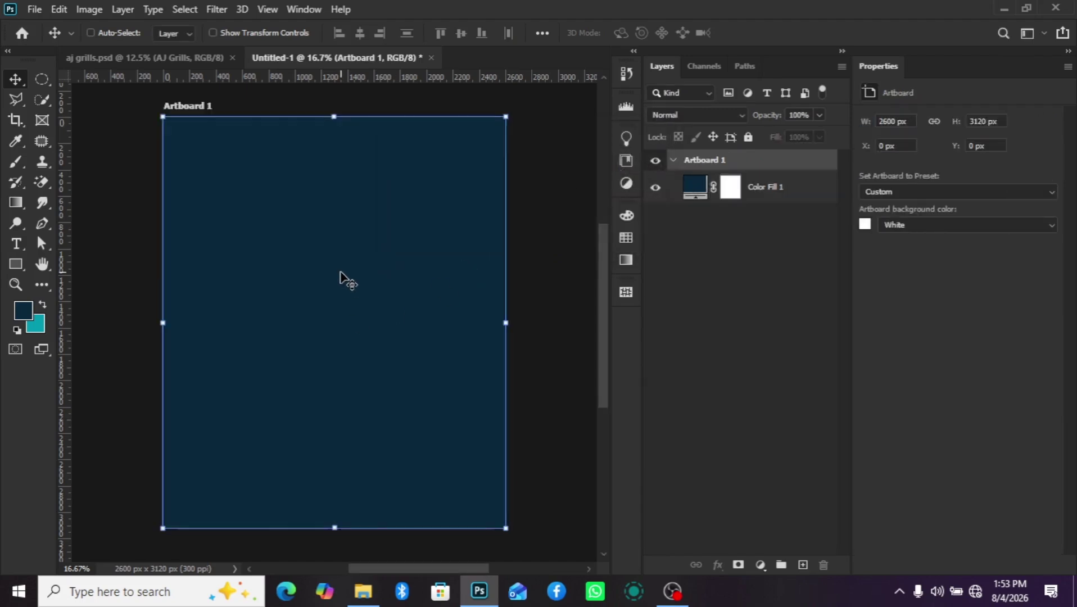
# Place the aj grills image from the aj grils folder above the colour fill layer on the artboard.
pyautogui.scroll(2, 341, 275)
pyautogui.click(780, 192)
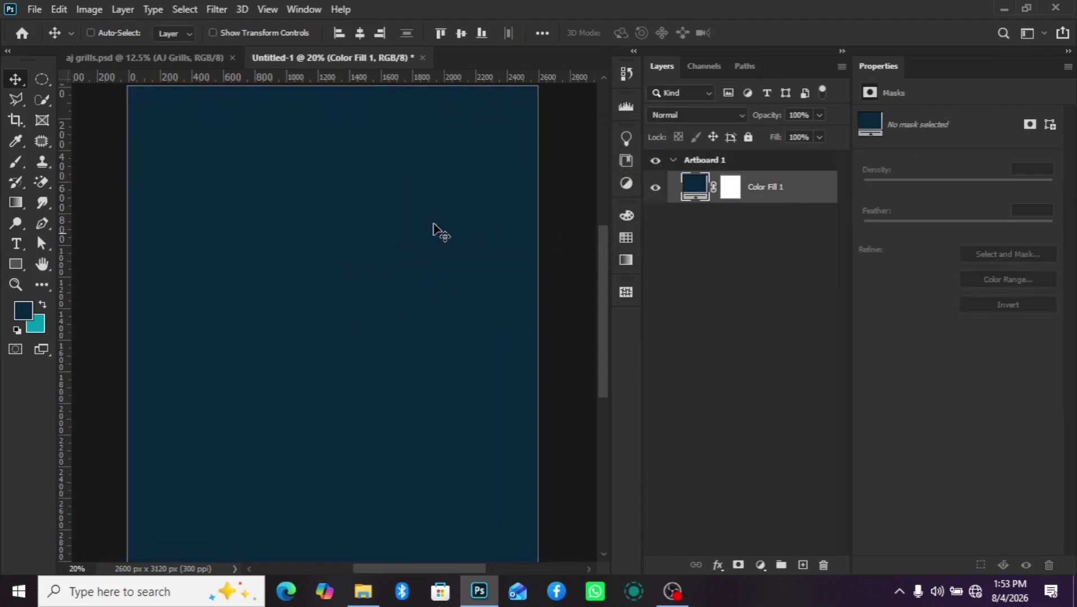
pyautogui.scroll(-2, 433, 231)
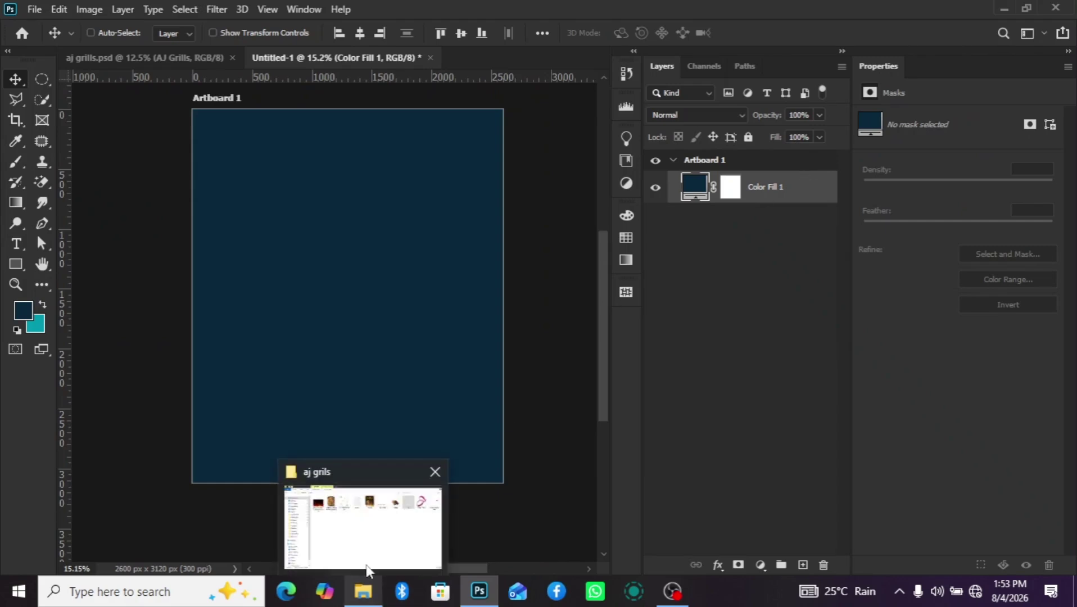
pyautogui.click(410, 506)
pyautogui.moveTo(596, 117); pyautogui.dragTo(273, 373)
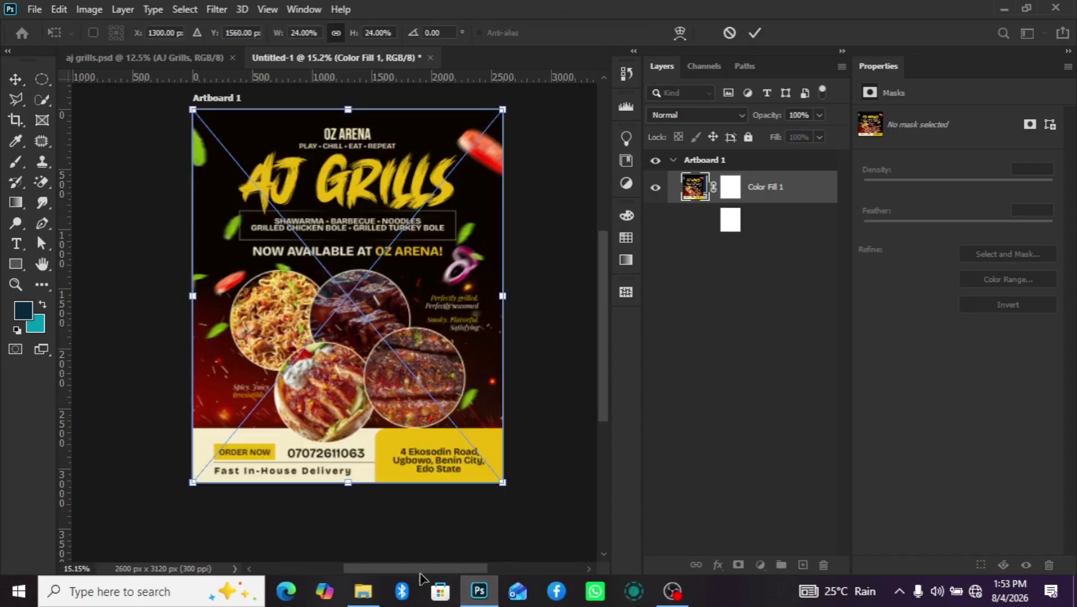
# Move the placed aj grills flyer off the artboard to its left side as a reference and commit the placement.
pyautogui.moveTo(440, 568); pyautogui.dragTo(412, 567)
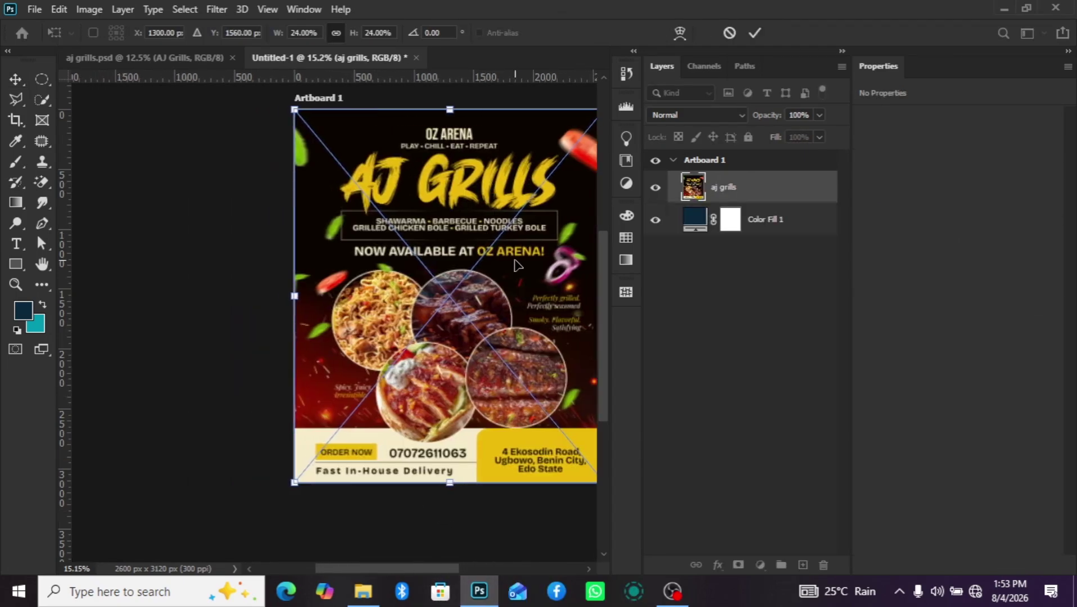
pyautogui.moveTo(516, 263); pyautogui.dragTo(461, 262)
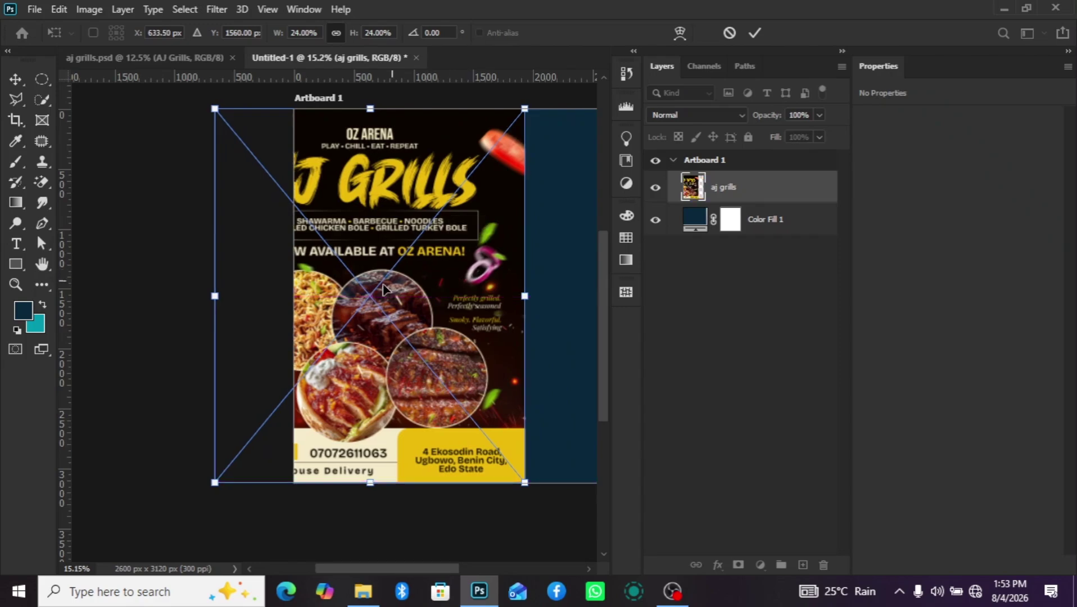
pyautogui.moveTo(386, 290); pyautogui.dragTo(207, 310)
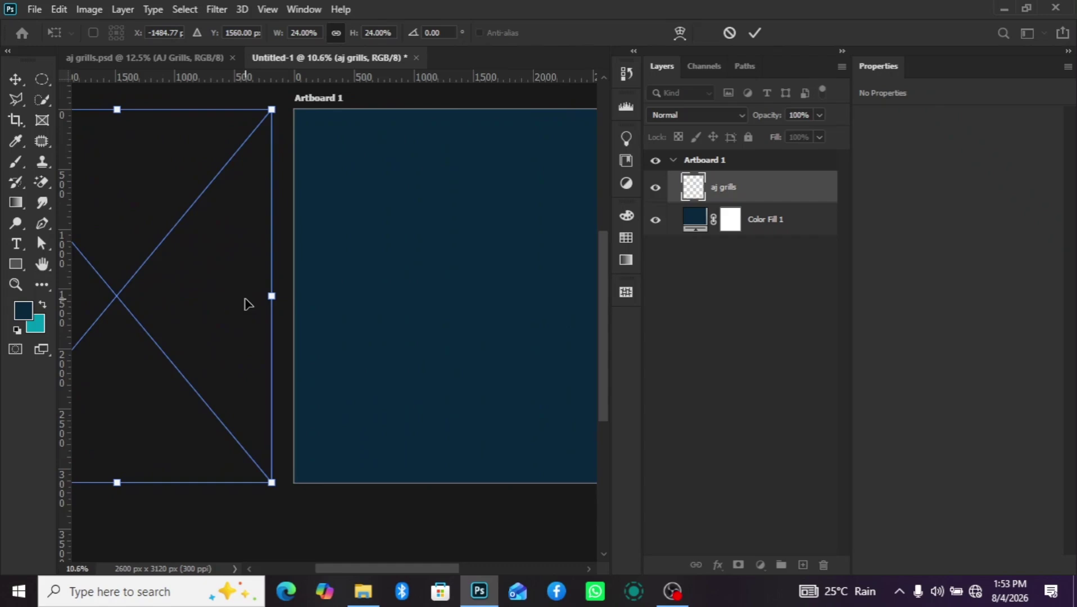
pyautogui.scroll(-3, 245, 302)
pyautogui.click(787, 191)
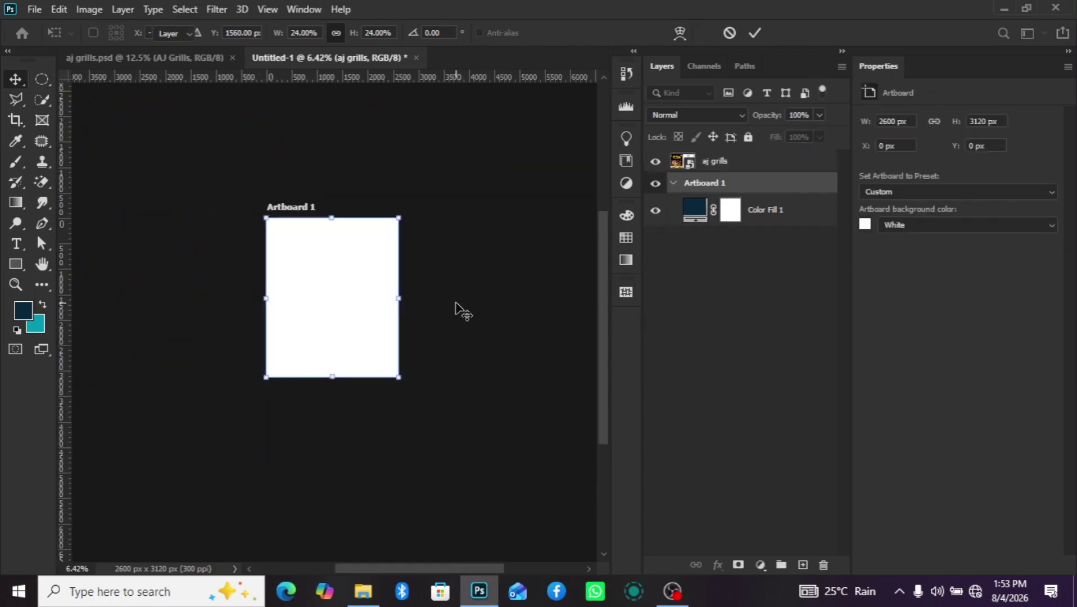
pyautogui.moveTo(493, 567); pyautogui.dragTo(444, 565)
pyautogui.scroll(2, 435, 251)
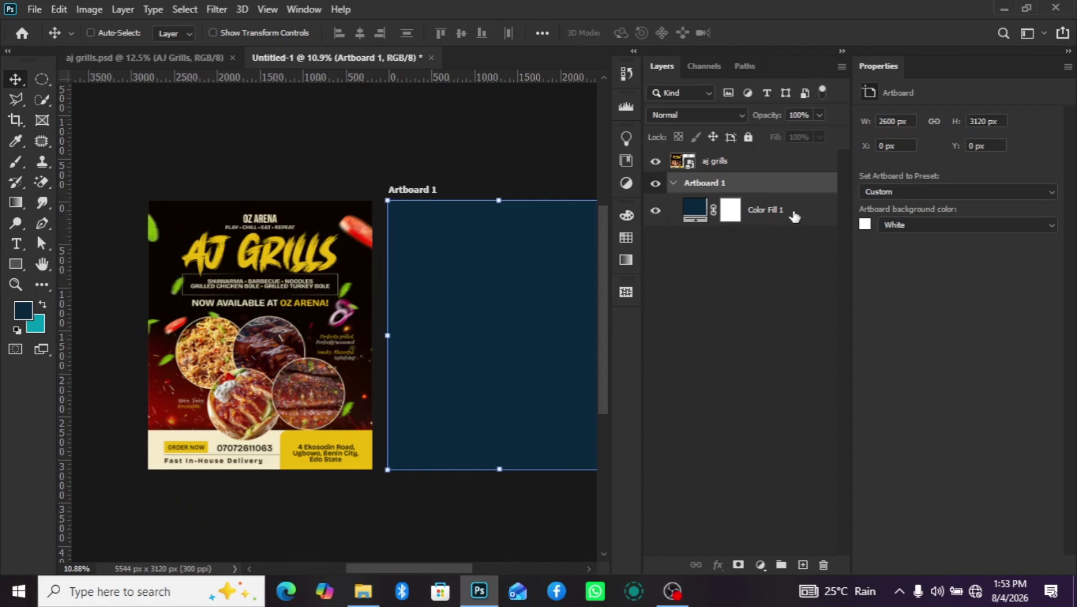
# Change the colour fill layer to 0c0500, sampled from the reference flyer's dark background.
pyautogui.click(771, 213)
pyautogui.doubleClick(697, 211)
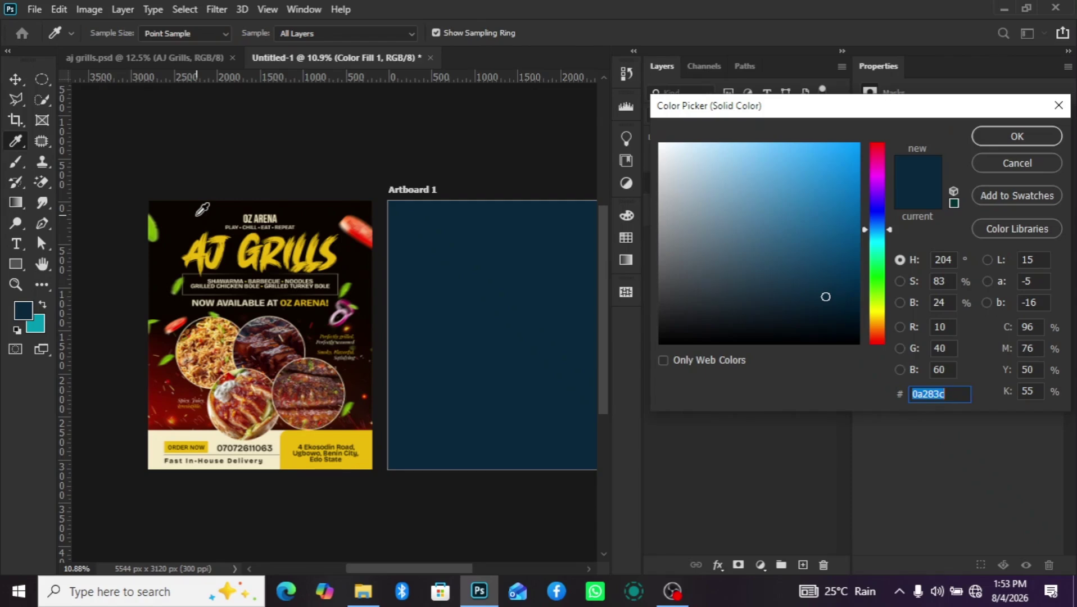
pyautogui.click(197, 220)
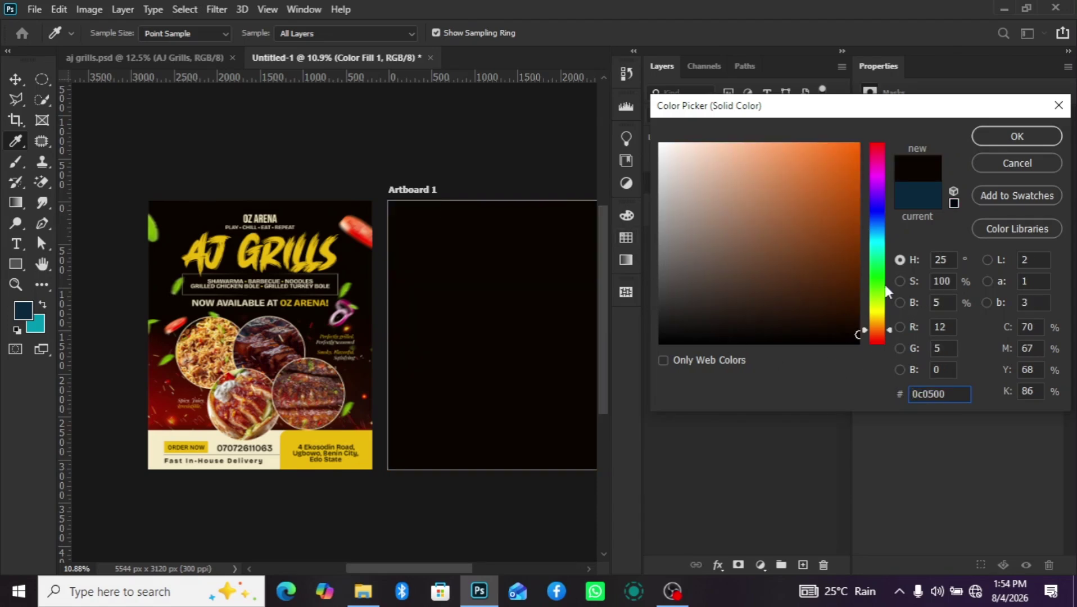
pyautogui.press('Return')
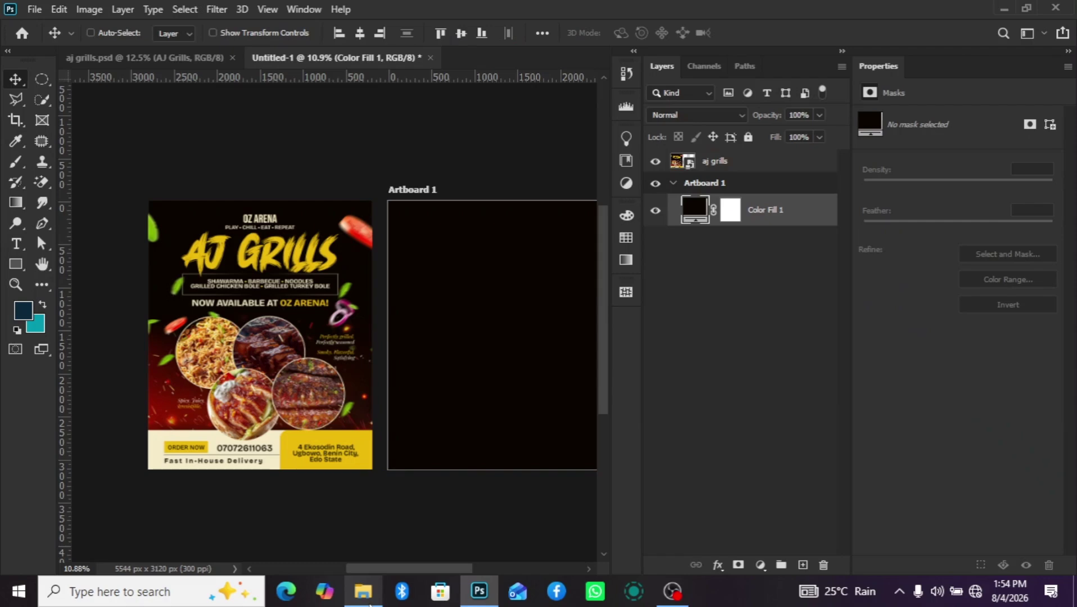
# Place the oz image from the aj grils folder onto the artboard above the colour fill layer.
pyautogui.moveTo(369, 604)
pyautogui.click(371, 505)
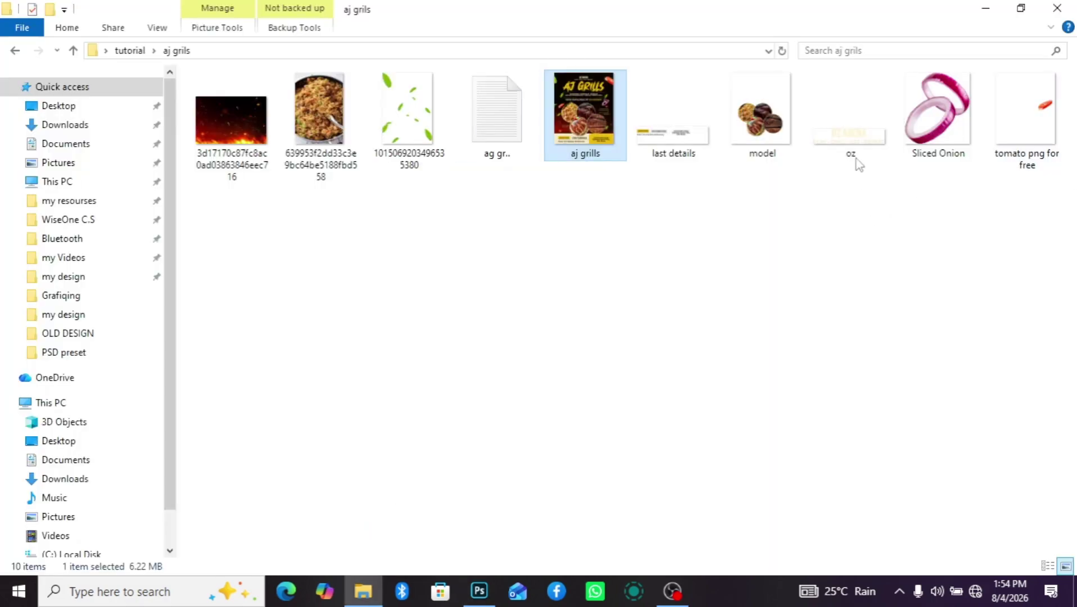
pyautogui.moveTo(856, 162); pyautogui.dragTo(864, 273)
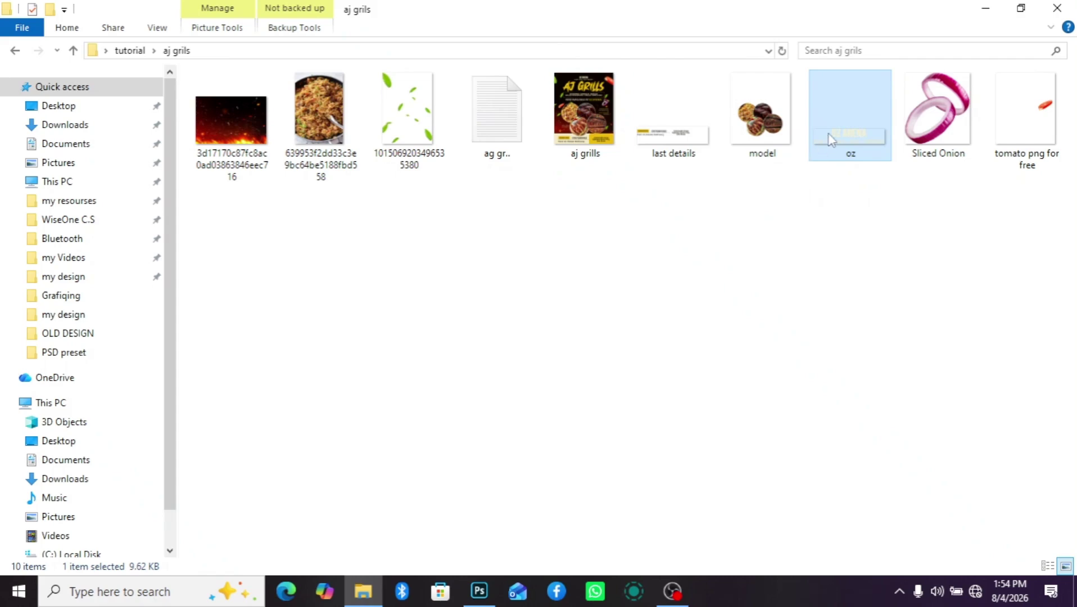
pyautogui.moveTo(831, 140); pyautogui.dragTo(487, 291)
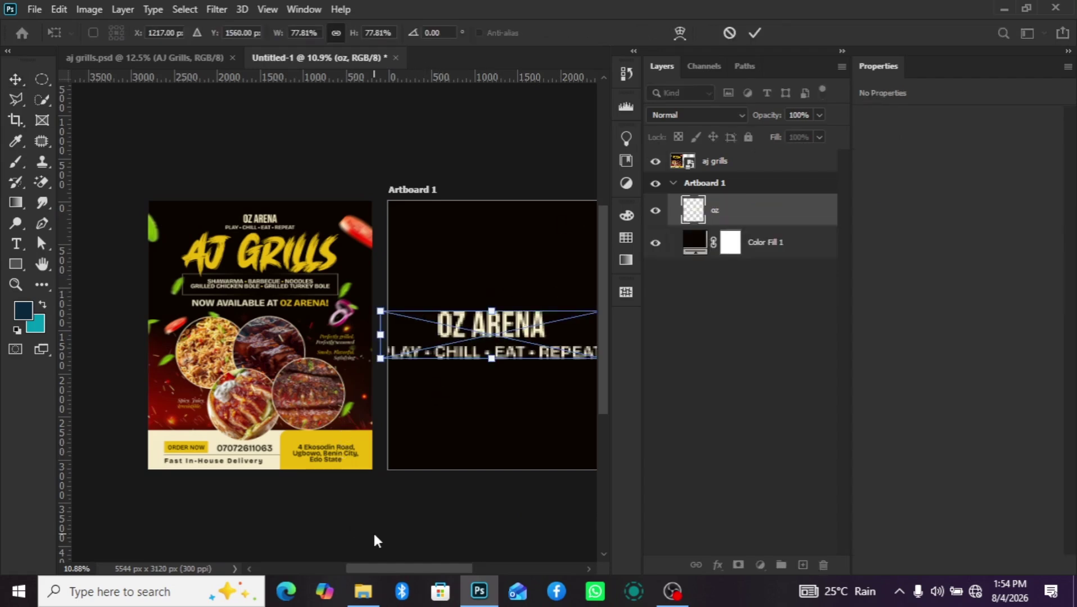
# Scale the oz logo down to about 30% and move it to the artboard's upper left area.
pyautogui.moveTo(420, 568); pyautogui.dragTo(464, 572)
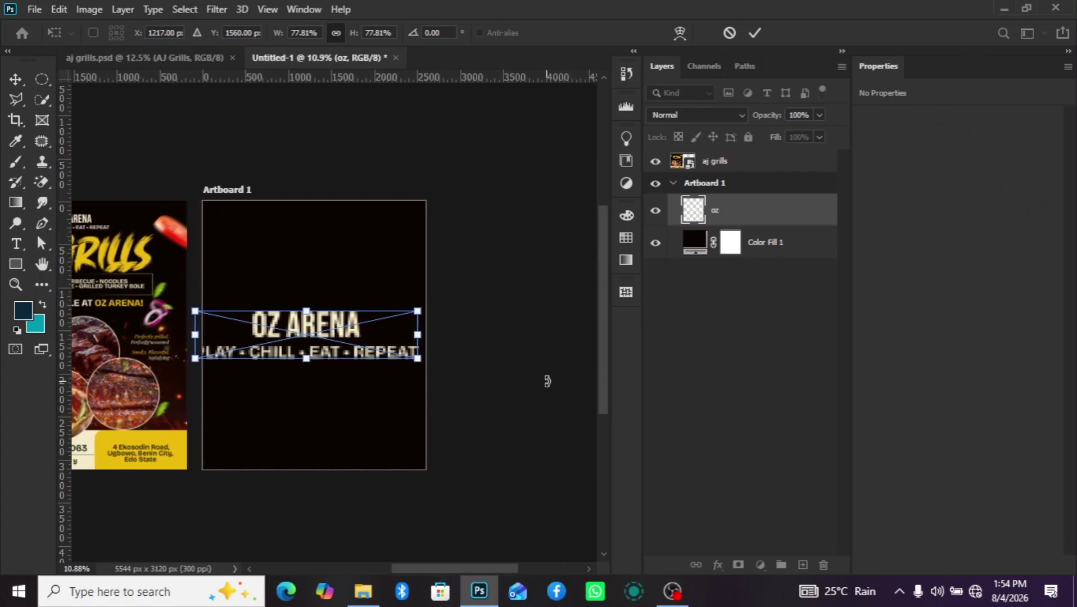
pyautogui.moveTo(429, 361); pyautogui.dragTo(415, 359)
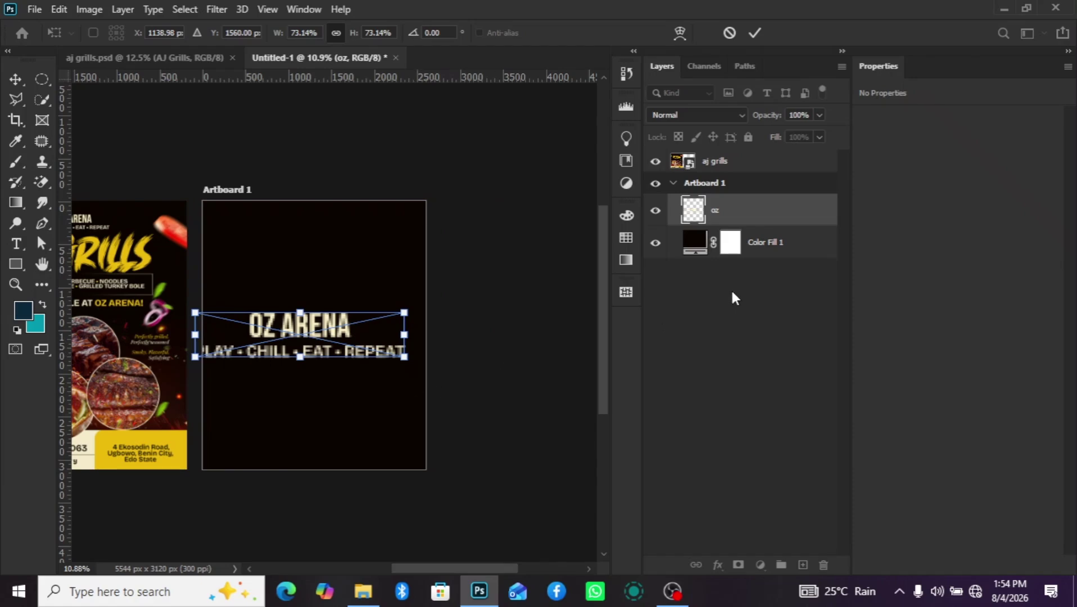
pyautogui.click(740, 216)
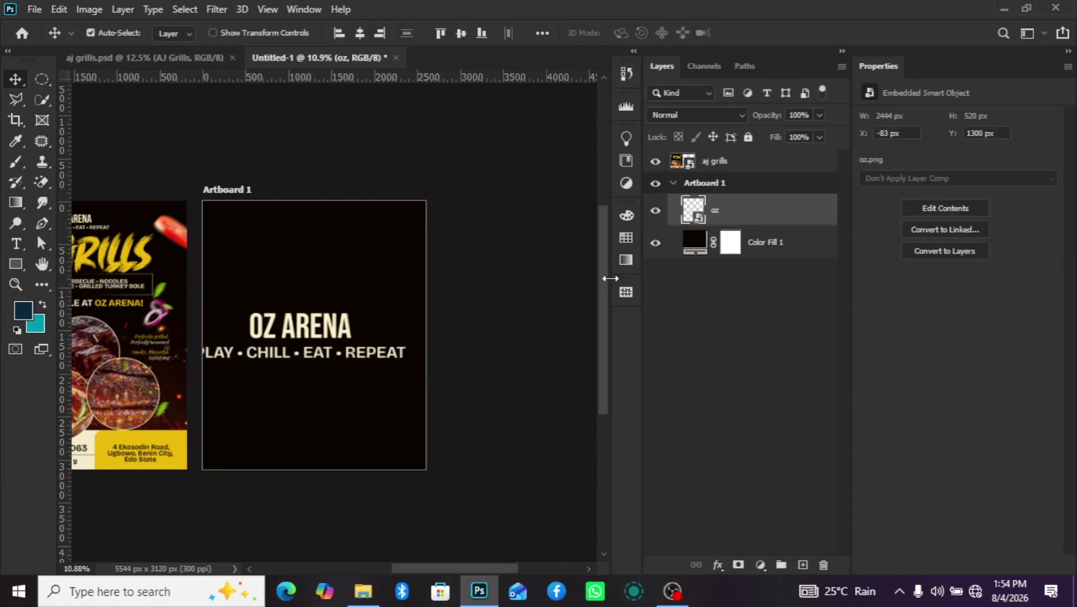
pyautogui.hotkey('ctrl', 't')
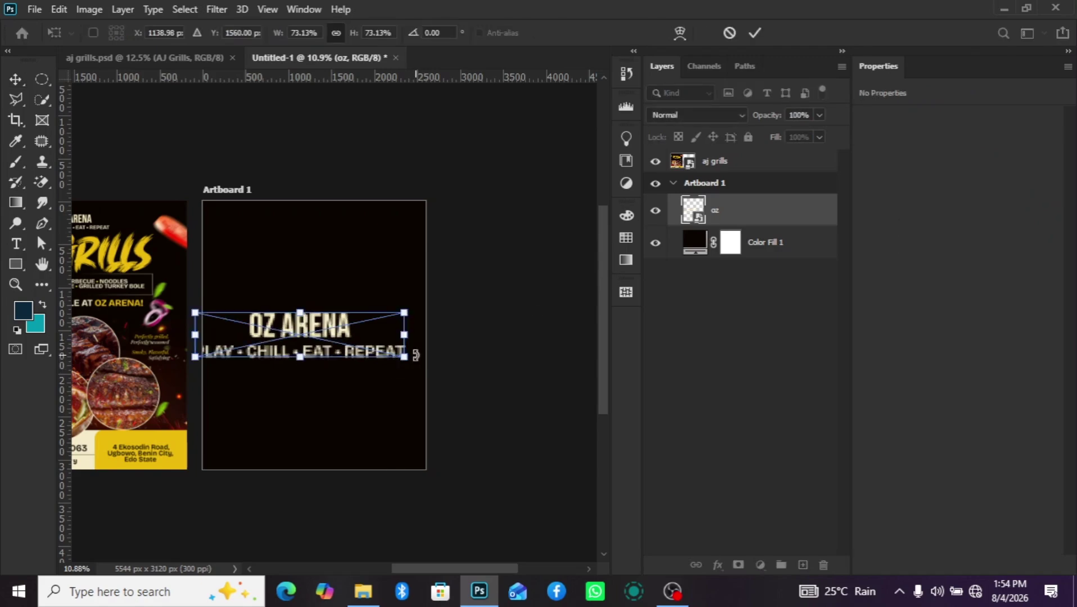
pyautogui.moveTo(404, 356); pyautogui.dragTo(285, 251)
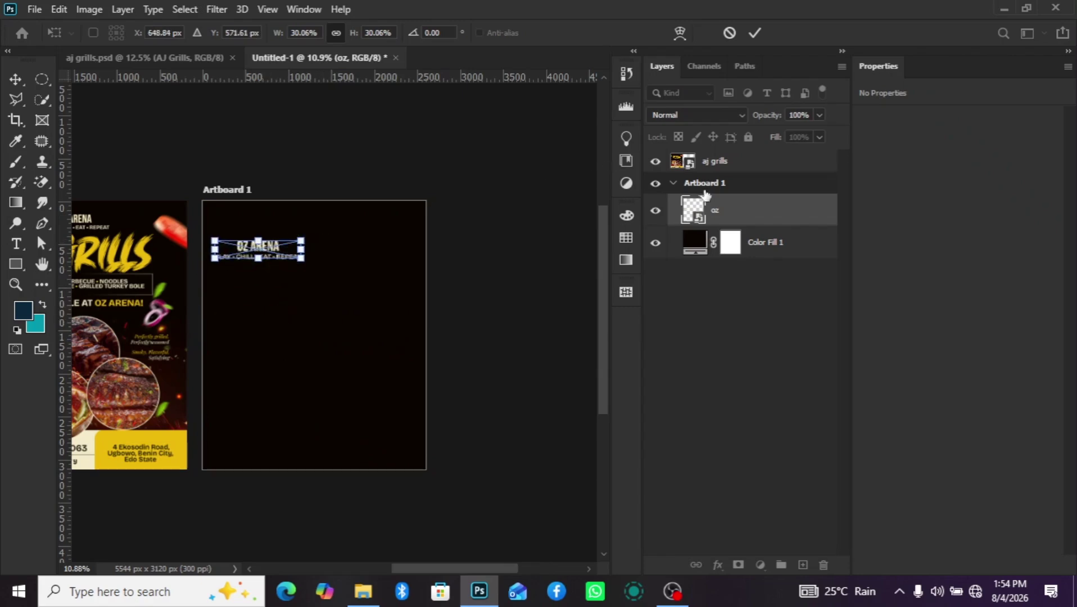
pyautogui.press('Return')
# Centre the oz logo horizontally on the artboard using a full-artboard selection, and remove the selection.
pyautogui.hotkey('ctrl', 'a')
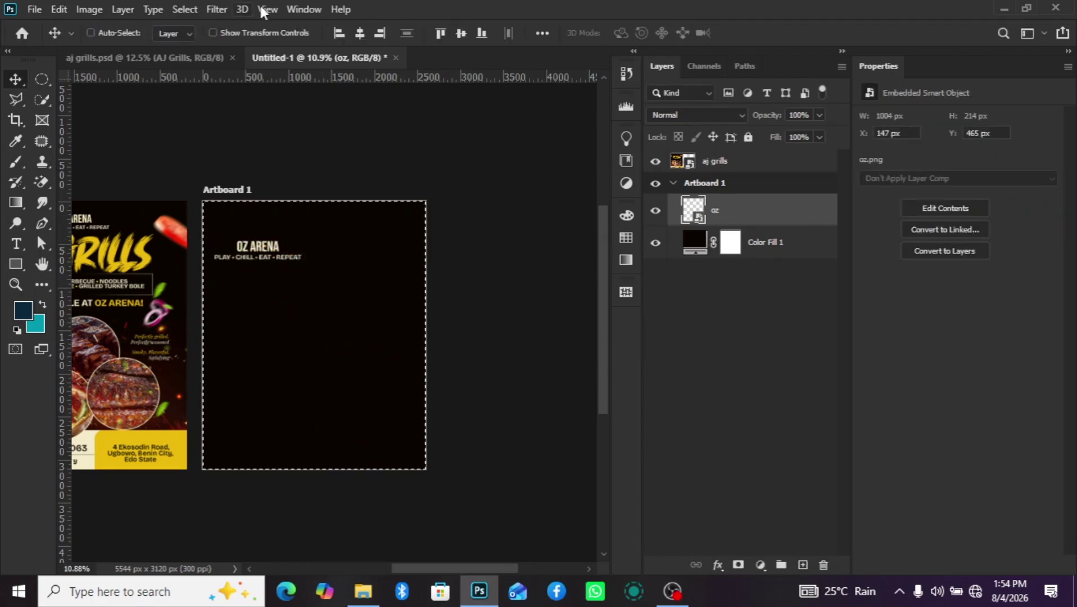
pyautogui.click(353, 29)
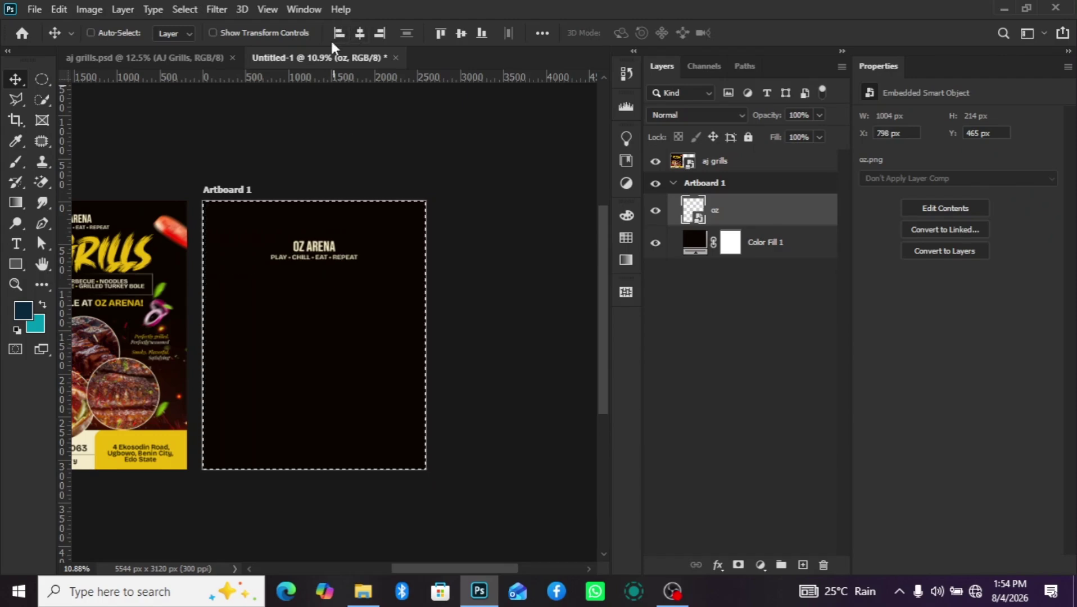
pyautogui.press('ctrl')
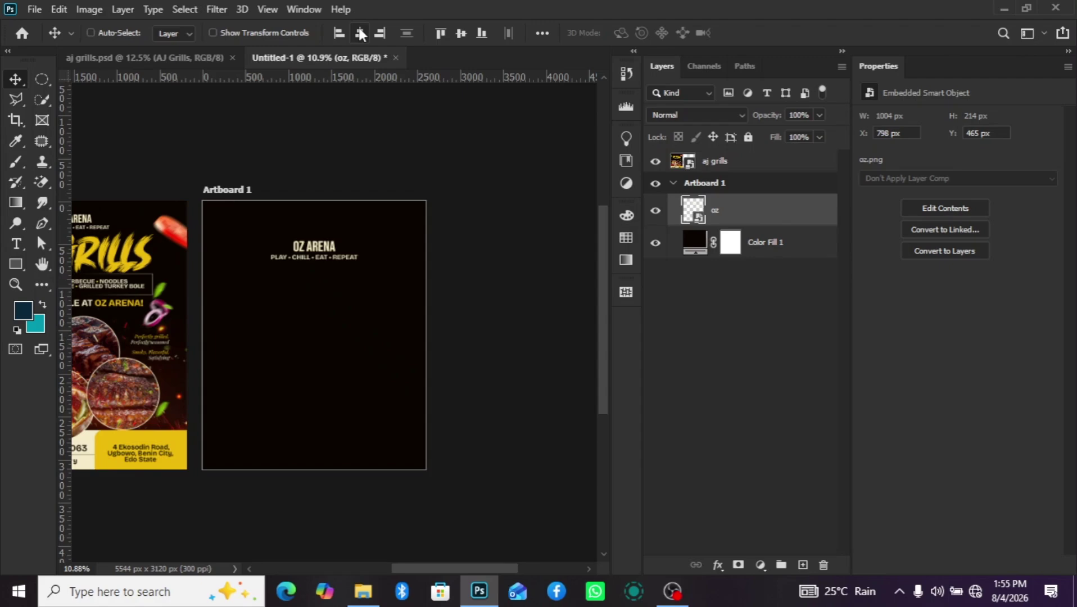
# Nudge the oz logo up to a Y position of 135 px near the artboard's top edge.
pyautogui.hotkey('shift', 'Up')
pyautogui.hotkey('shift', 'Up')
pyautogui.hotkey('shift', 'Up')
pyautogui.hotkey('shift', 'Up')
pyautogui.hotkey('shift', 'Up')
pyautogui.hotkey('shift', 'Up')
pyautogui.hotkey('shift', 'Up')
pyautogui.hotkey('shift', 'Up')
pyautogui.hotkey('shift', 'Up')
pyautogui.hotkey('shift', 'Up')
pyautogui.hotkey('shift', 'Up')
pyautogui.hotkey('shift', 'Up')
pyautogui.hotkey('shift', 'Up')
pyautogui.hotkey('shift', 'Up')
pyautogui.hotkey('shift', 'Up')
pyautogui.hotkey('shift', 'Up')
pyautogui.hotkey('shift', 'Up')
pyautogui.hotkey('shift', 'Up')
pyautogui.hotkey('shift', 'Up')
pyautogui.hotkey('shift', 'Up')
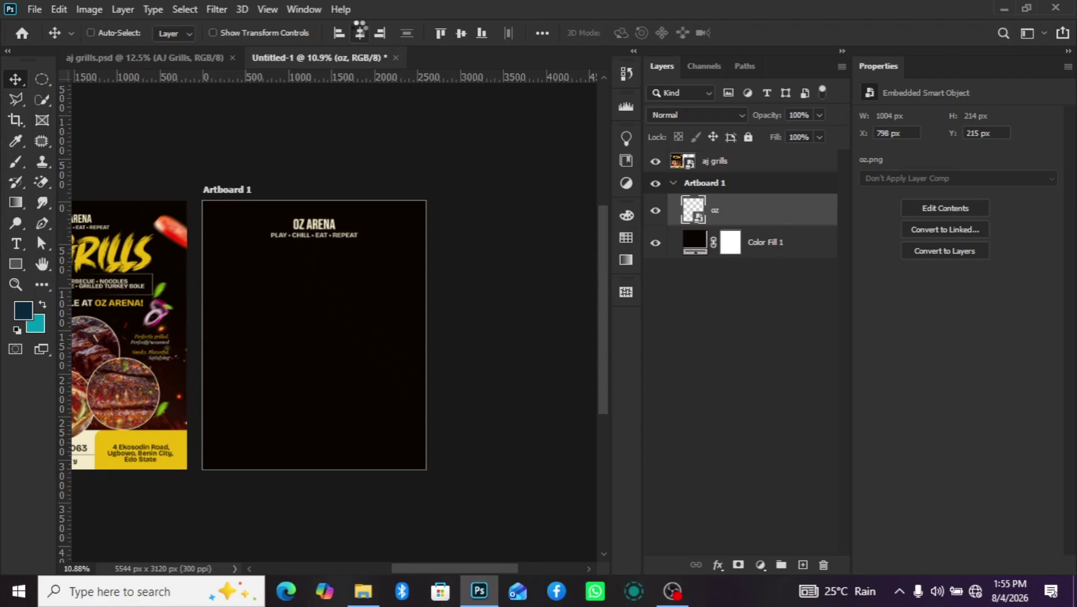
pyautogui.hotkey('shift', 'Up')
pyautogui.hotkey('shift', 'Up')
pyautogui.hotkey('shift', 'Up')
pyautogui.hotkey('shift', 'Up')
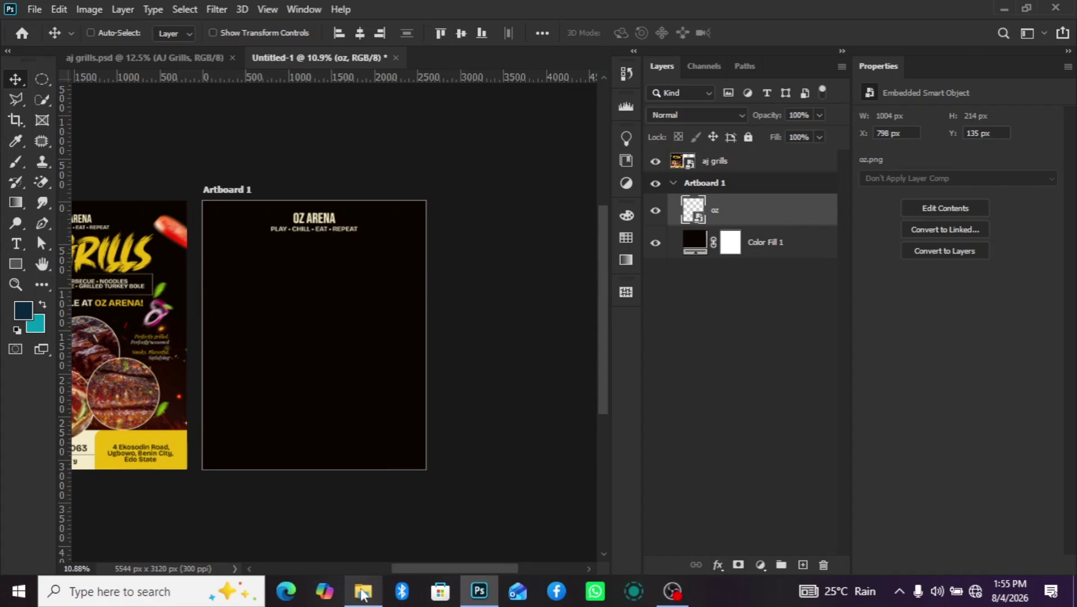
# Copy the heading text AJ Grills from the ag gr.. text file in the aj grils folder and return to Photoshop.
pyautogui.moveTo(363, 587)
pyautogui.click(375, 553)
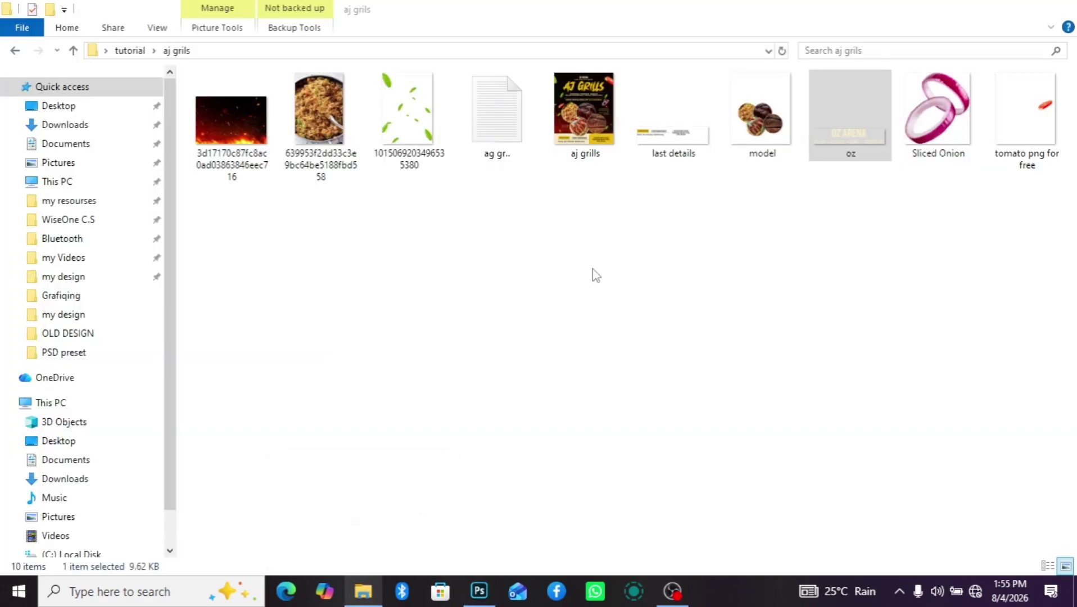
pyautogui.click(499, 121)
pyautogui.doubleClick(499, 121)
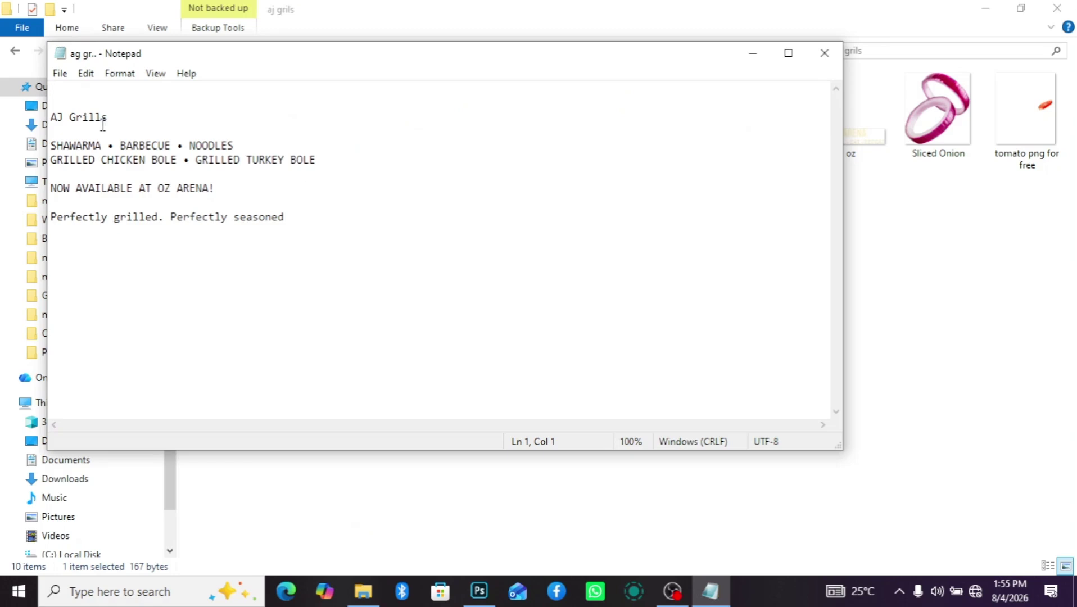
pyautogui.rightClick(50, 105)
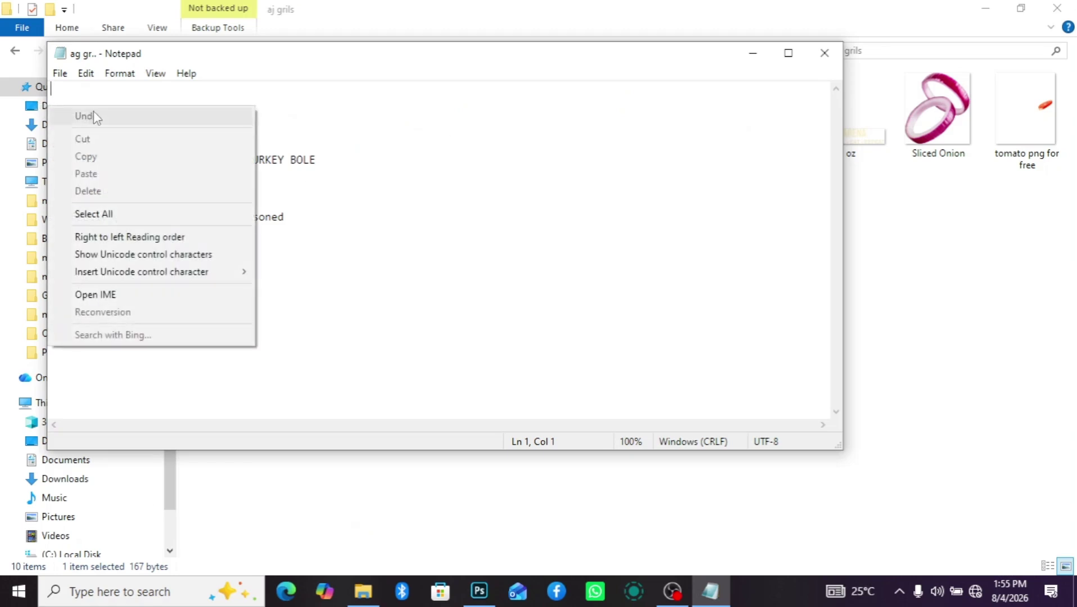
pyautogui.click(276, 115)
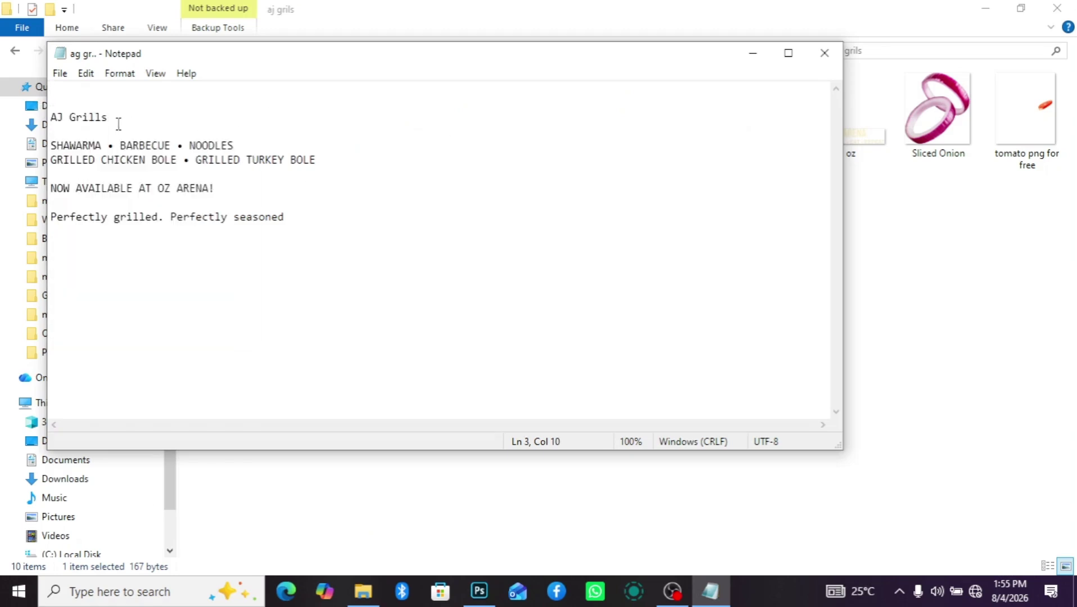
pyautogui.moveTo(112, 119); pyautogui.dragTo(33, 118)
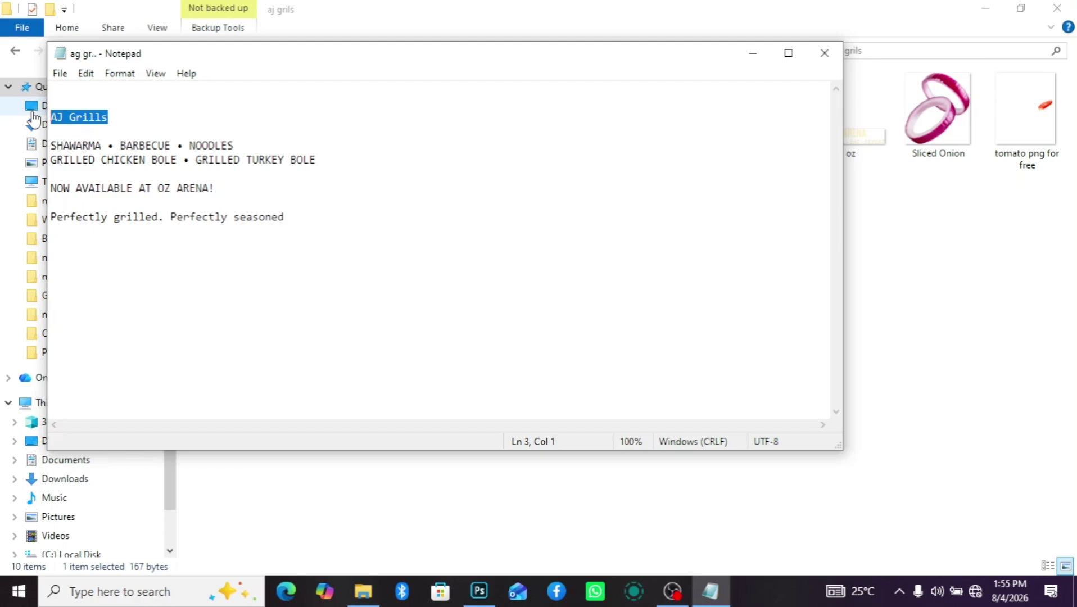
pyautogui.click(752, 53)
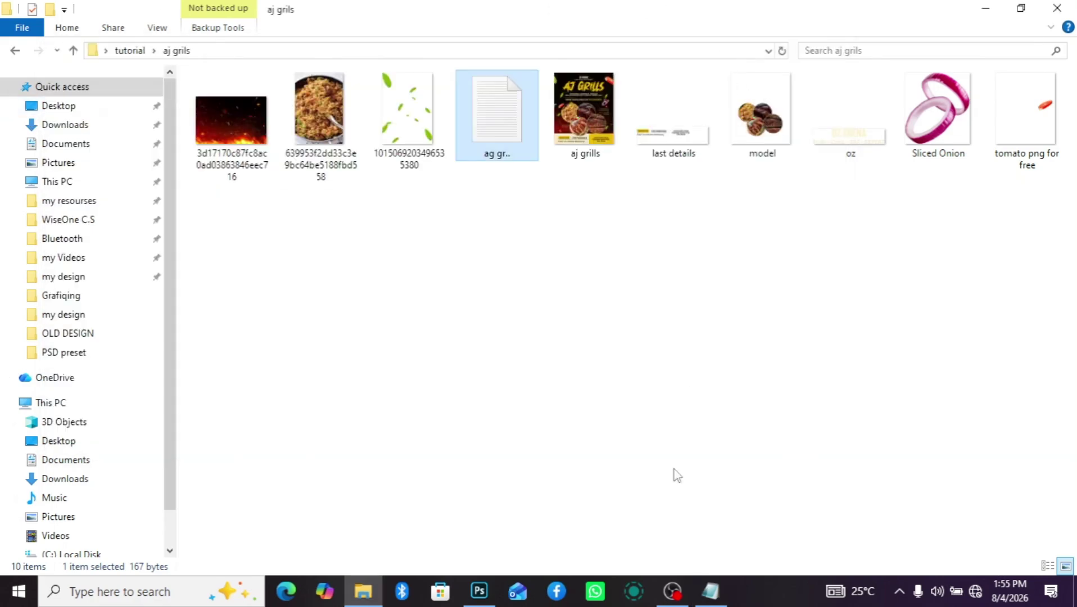
pyautogui.moveTo(479, 590)
pyautogui.click(479, 562)
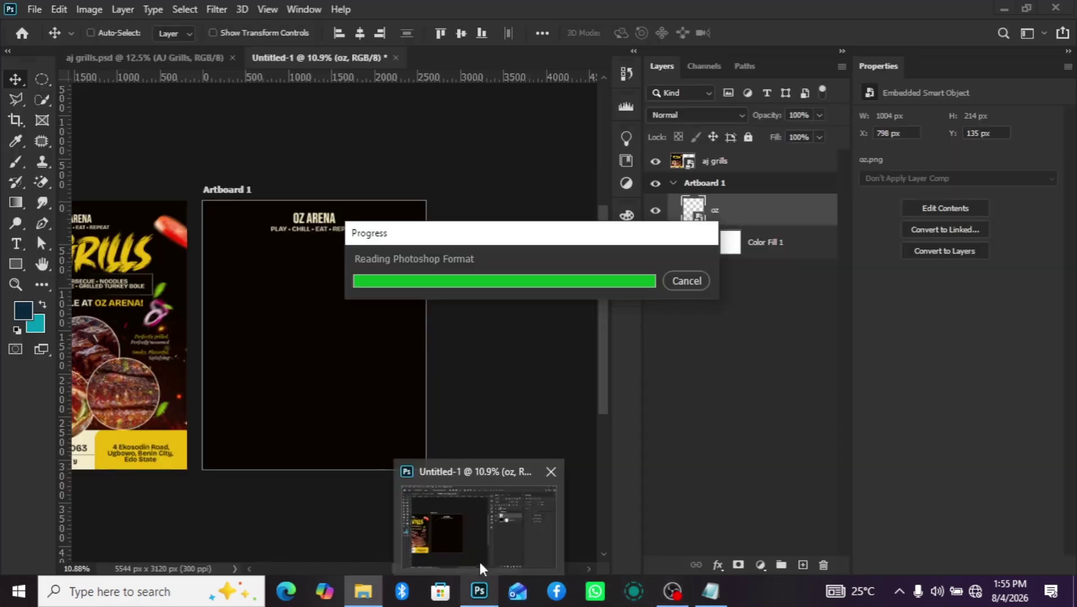
# Add the heading AJ Grills on a new layer in the artboard, in Brush King at 72.13 pt with colour edba0a.
pyautogui.click(803, 565)
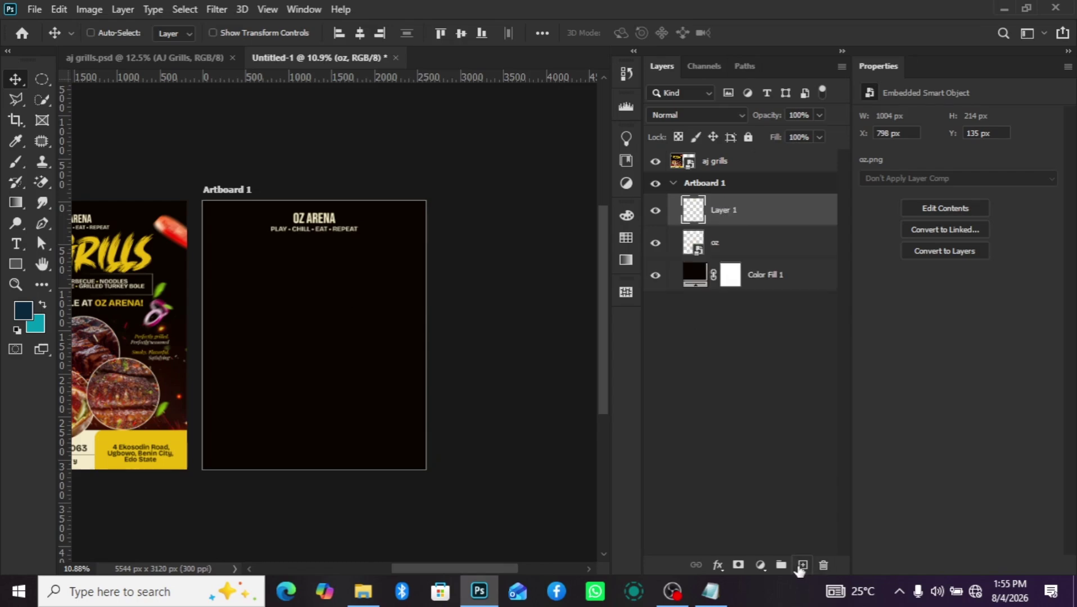
pyautogui.click(18, 248)
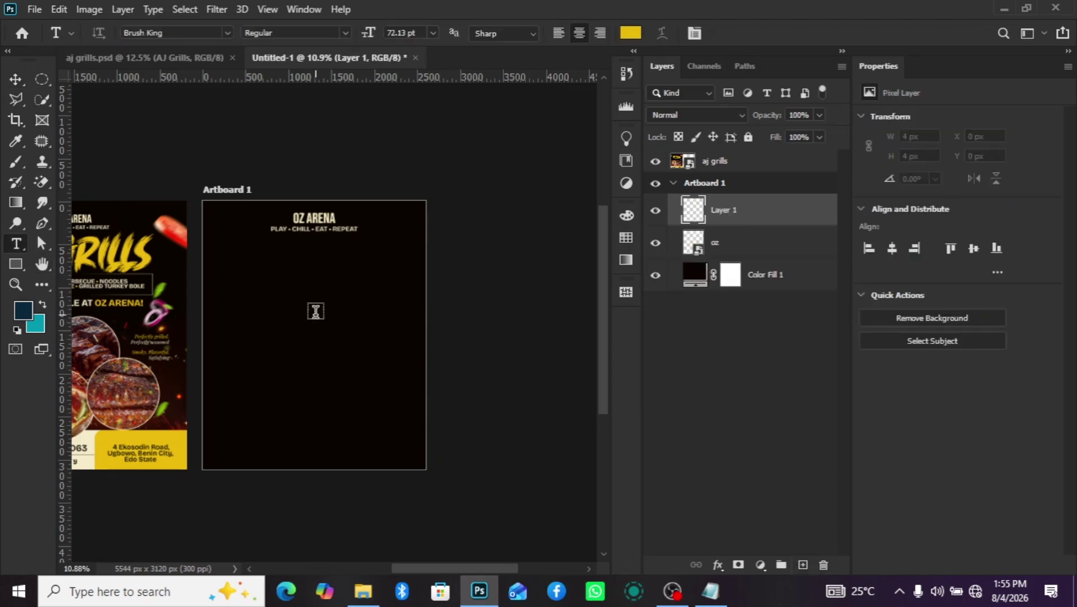
pyautogui.click(315, 311)
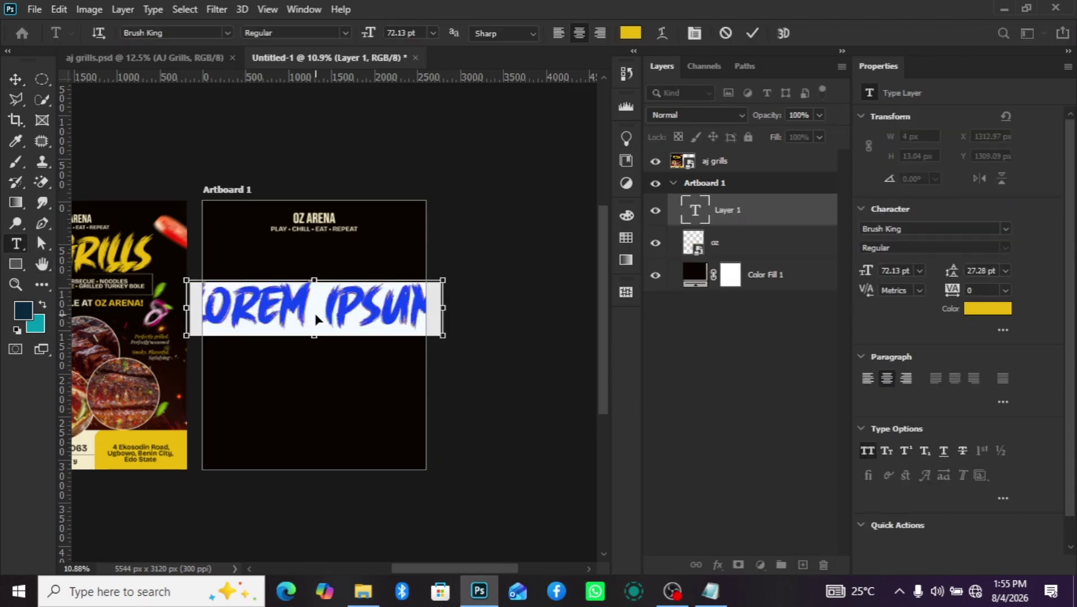
pyautogui.write('AJ GRILLS')
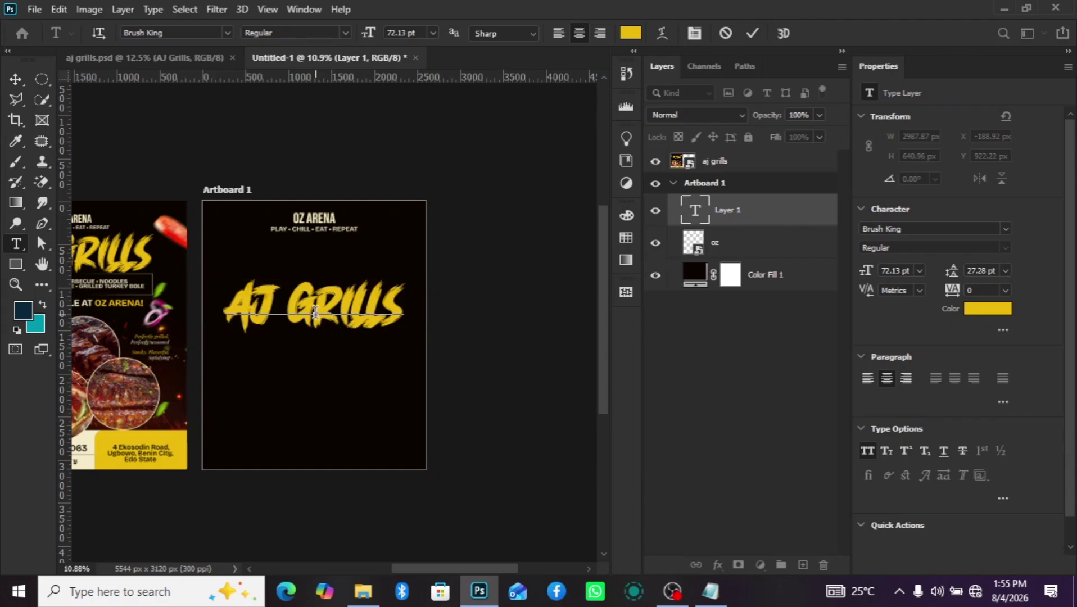
pyautogui.click(525, 306)
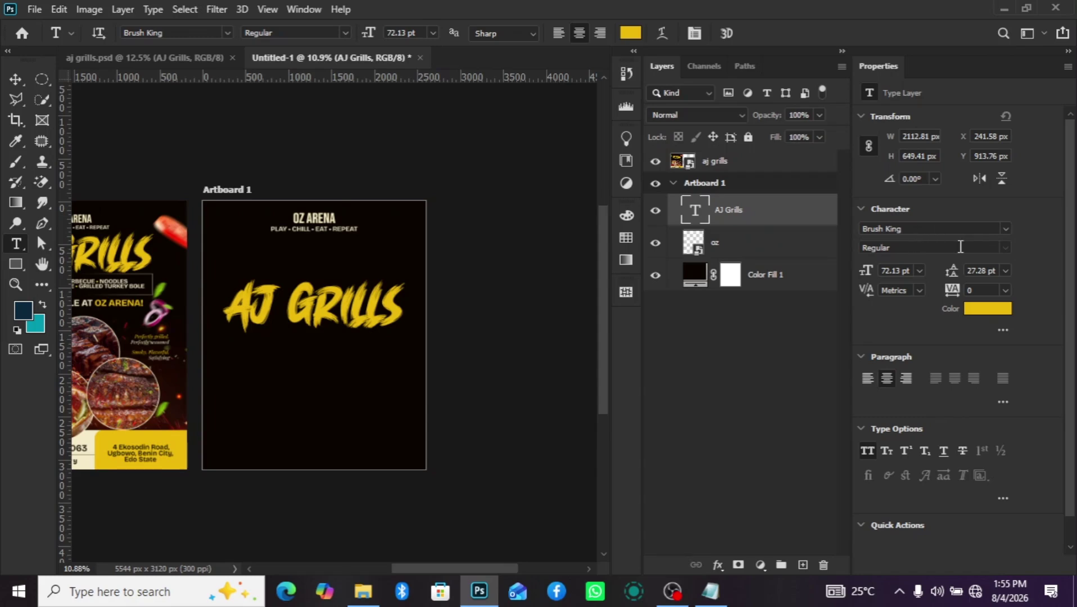
pyautogui.click(978, 310)
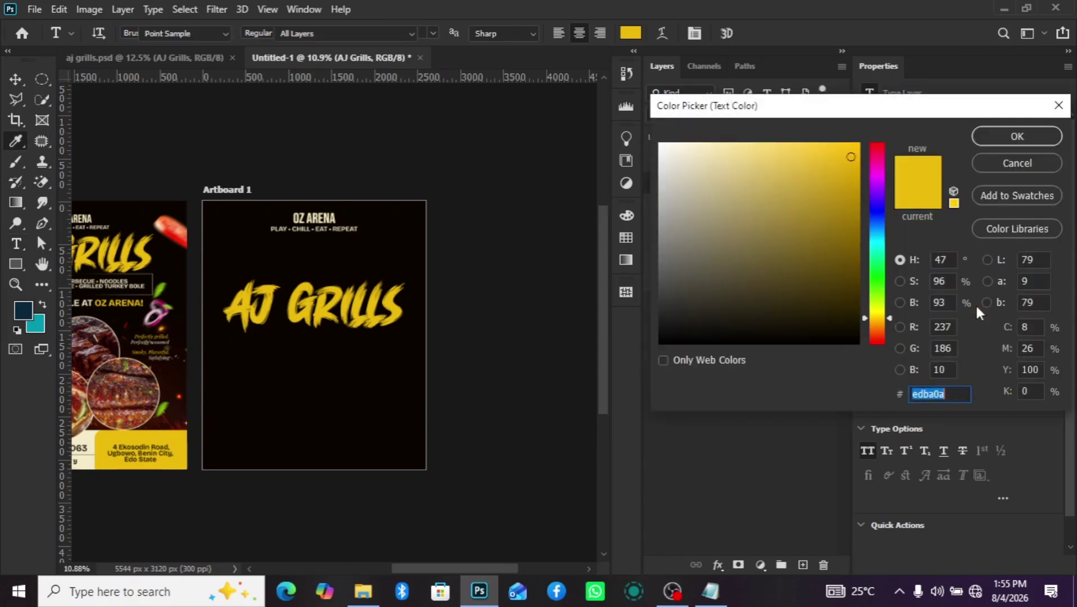
pyautogui.click(991, 144)
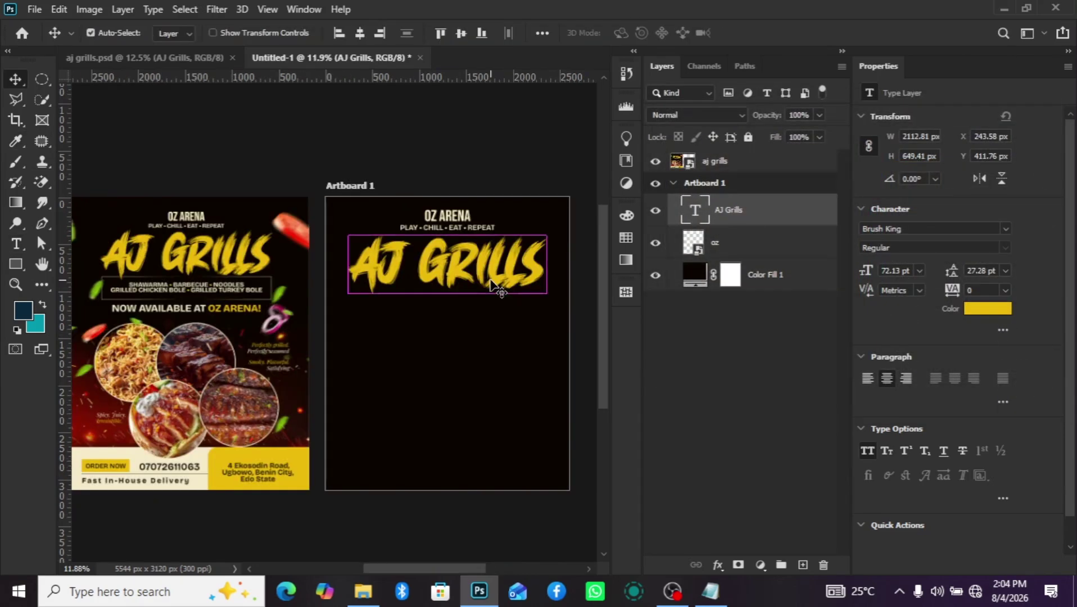
# Scale the AJ Grills heading down to about 1830 px wide below the oz logo.
pyautogui.hotkey('ctrl', 't')
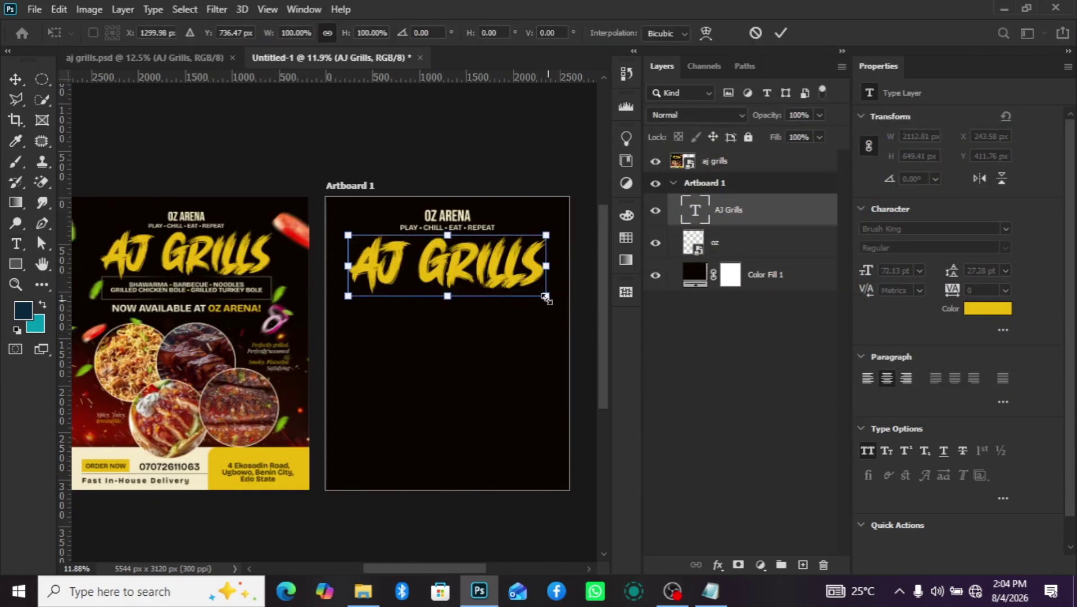
pyautogui.moveTo(545, 298); pyautogui.dragTo(509, 284)
pyautogui.press('Return')
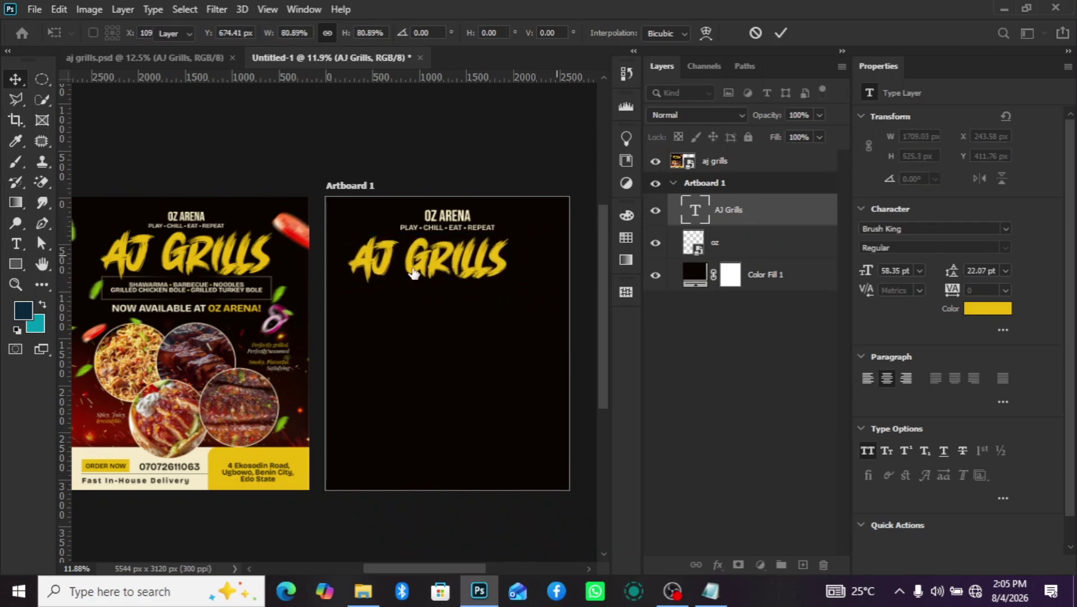
pyautogui.moveTo(413, 275); pyautogui.dragTo(428, 276)
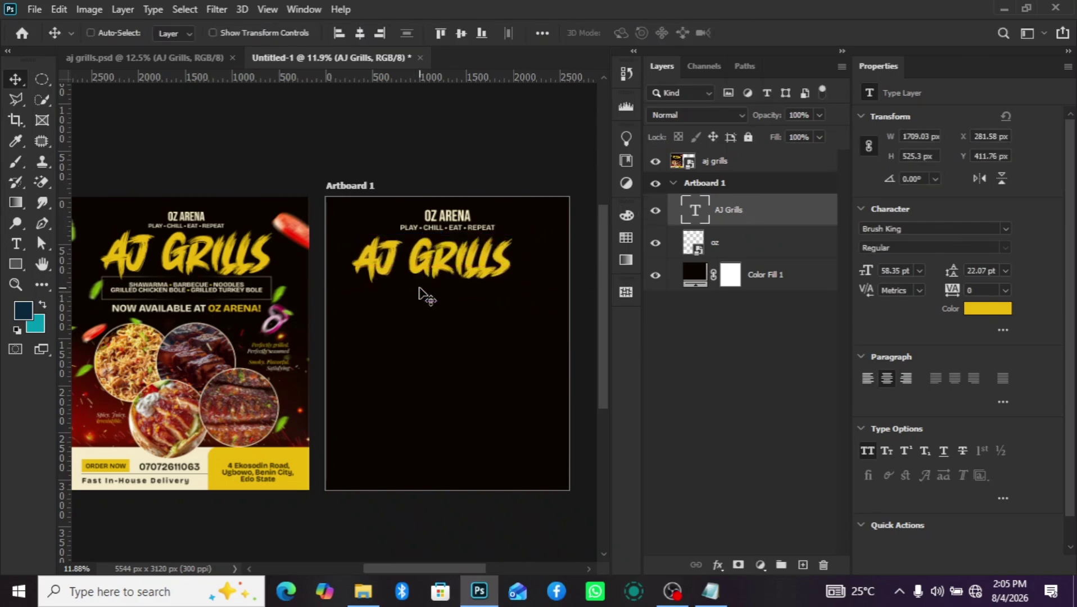
pyautogui.hotkey('ctrl', 't')
pyautogui.moveTo(527, 284); pyautogui.dragTo(543, 289)
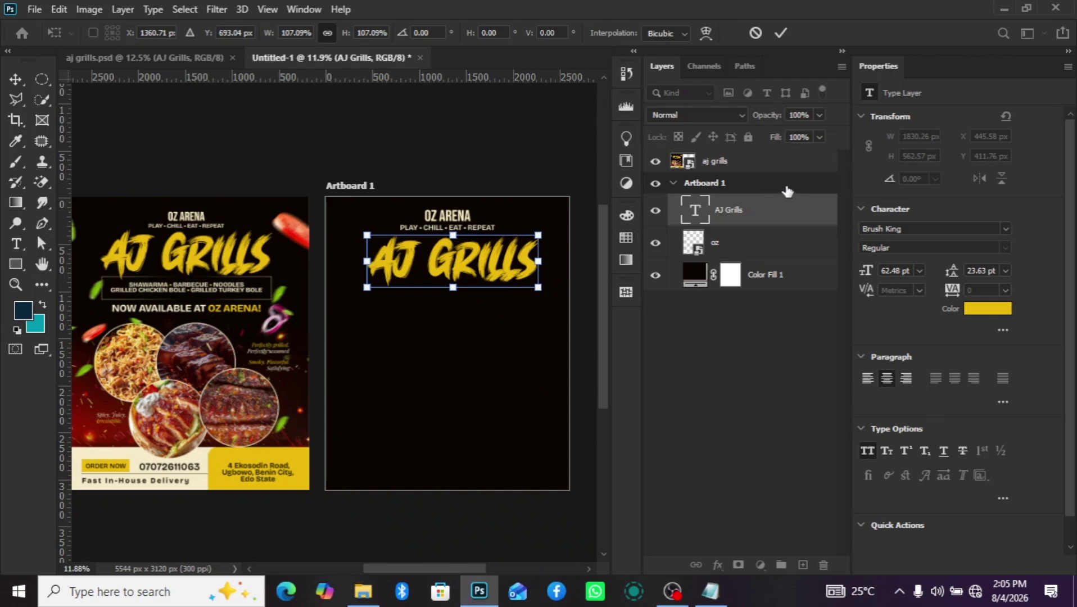
pyautogui.press('Return')
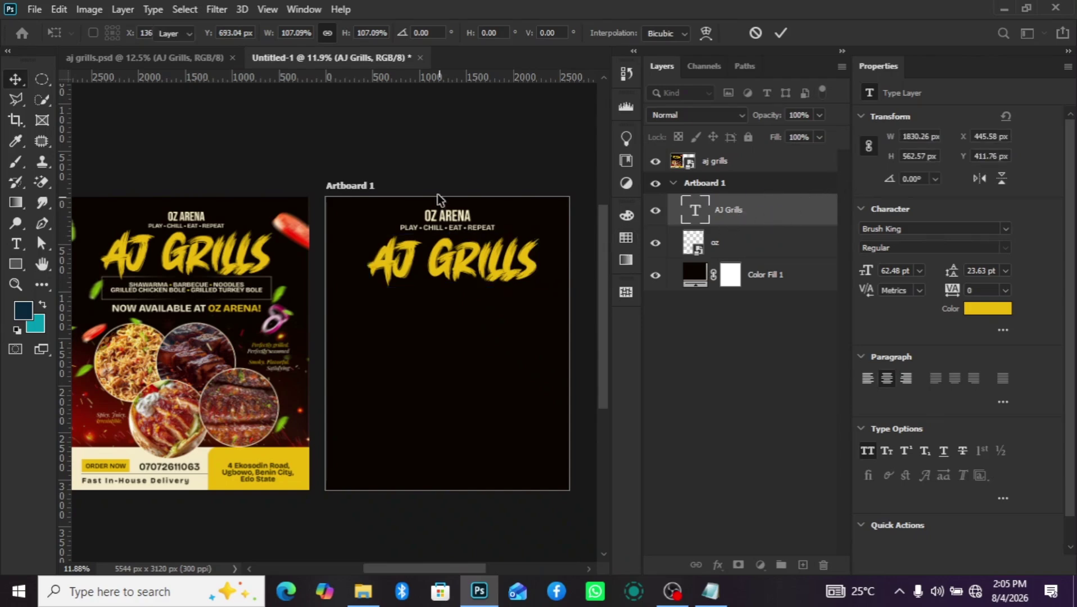
# Centre the AJ Grills heading horizontally on the artboard using a full-artboard selection, and remove the selection.
pyautogui.hotkey('ctrl', 'a')
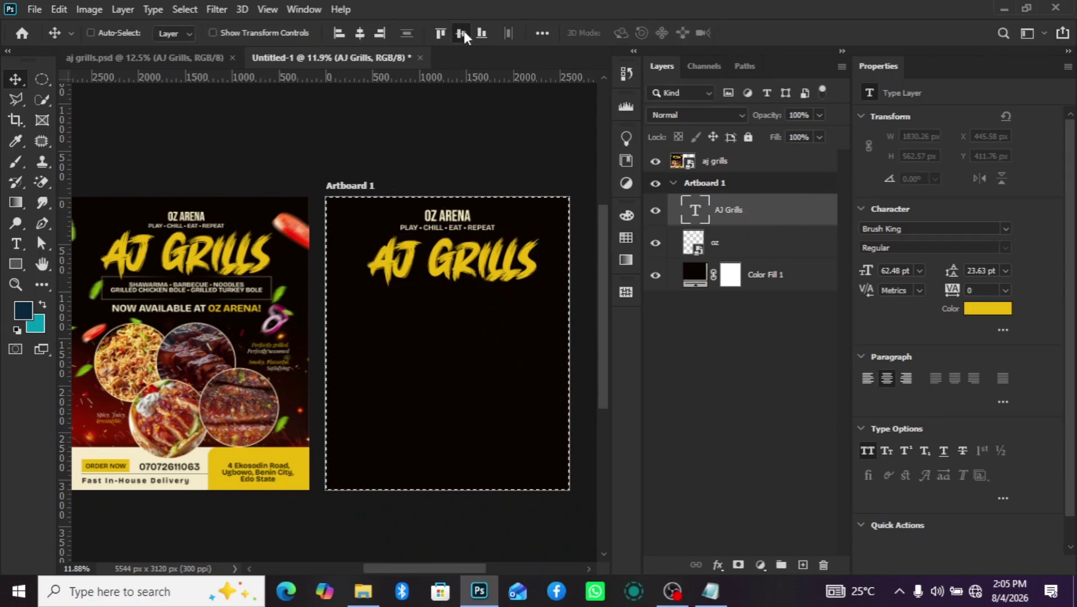
pyautogui.click(462, 33)
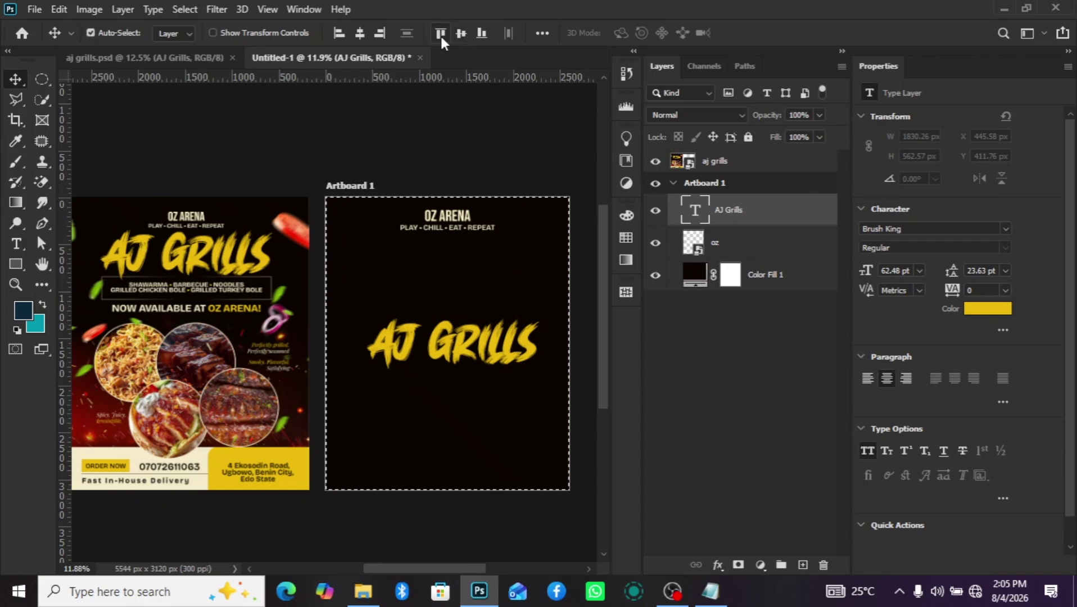
pyautogui.hotkey('ctrl', 'z')
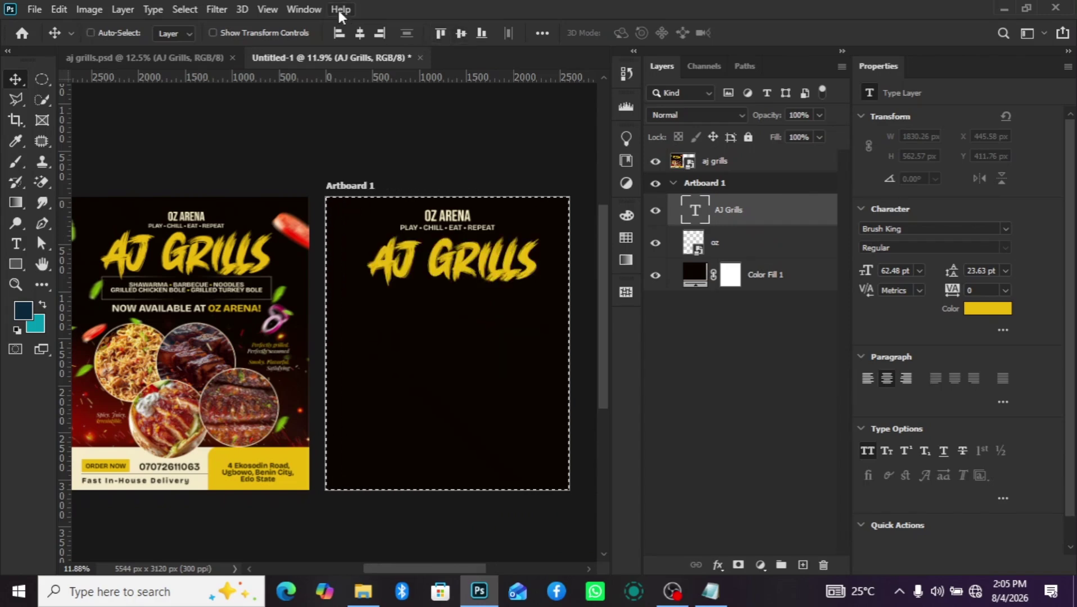
pyautogui.click(359, 34)
pyautogui.hotkey('ctrl', 'd')
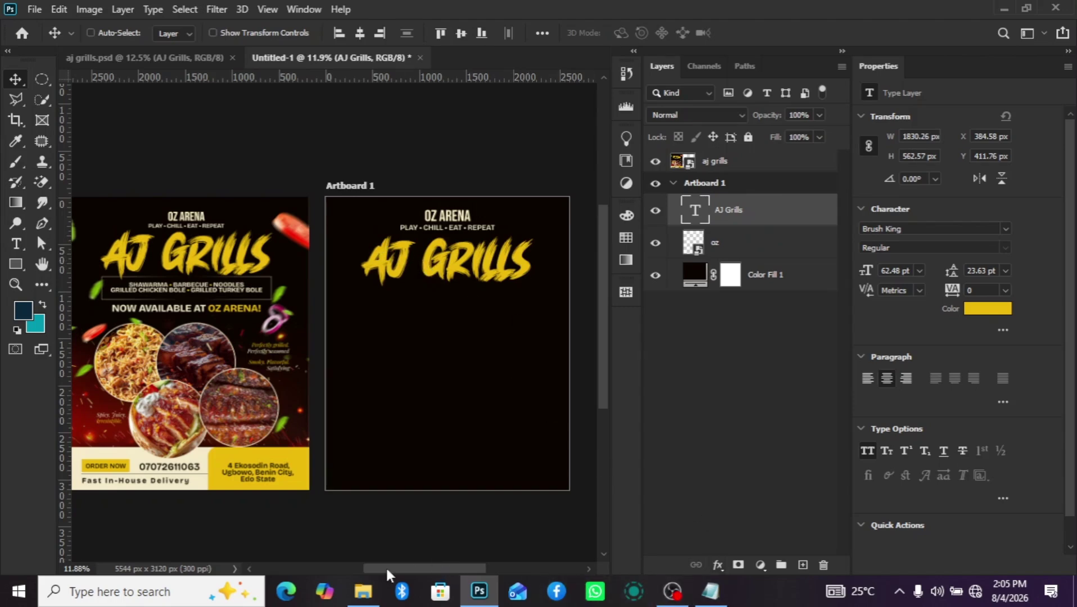
# Place the last details image onto the artboard above the AJ Grills layer and hide its layer.
pyautogui.click(418, 500)
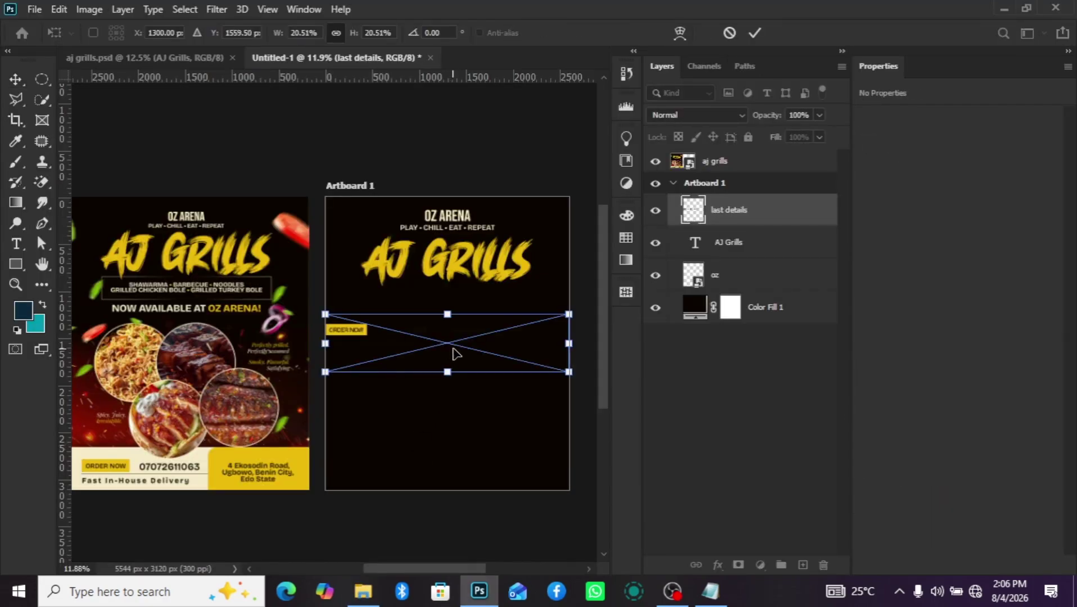
pyautogui.press('Return')
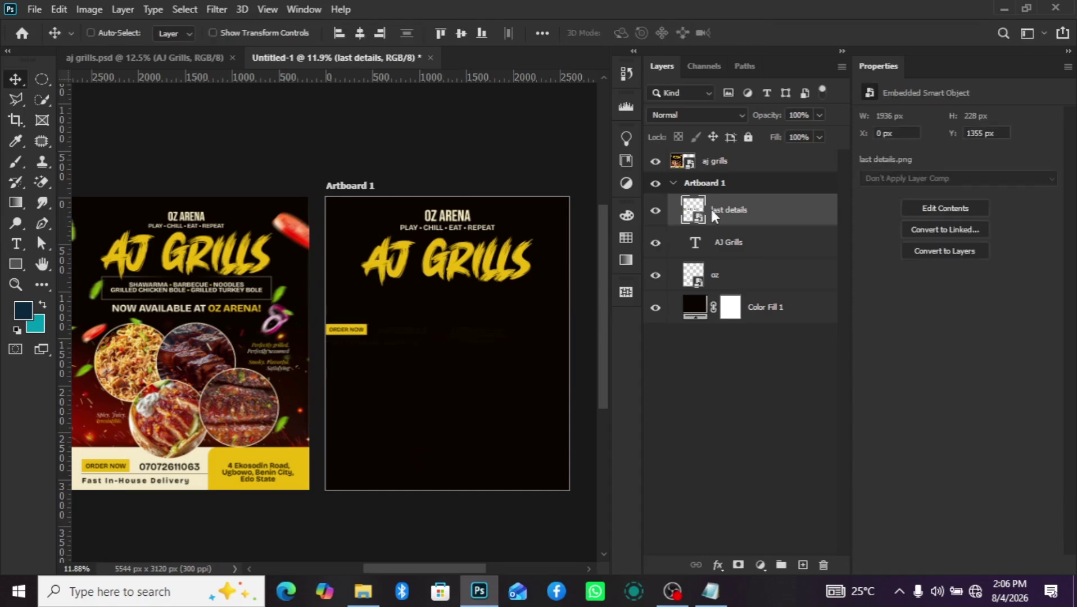
pyautogui.click(655, 210)
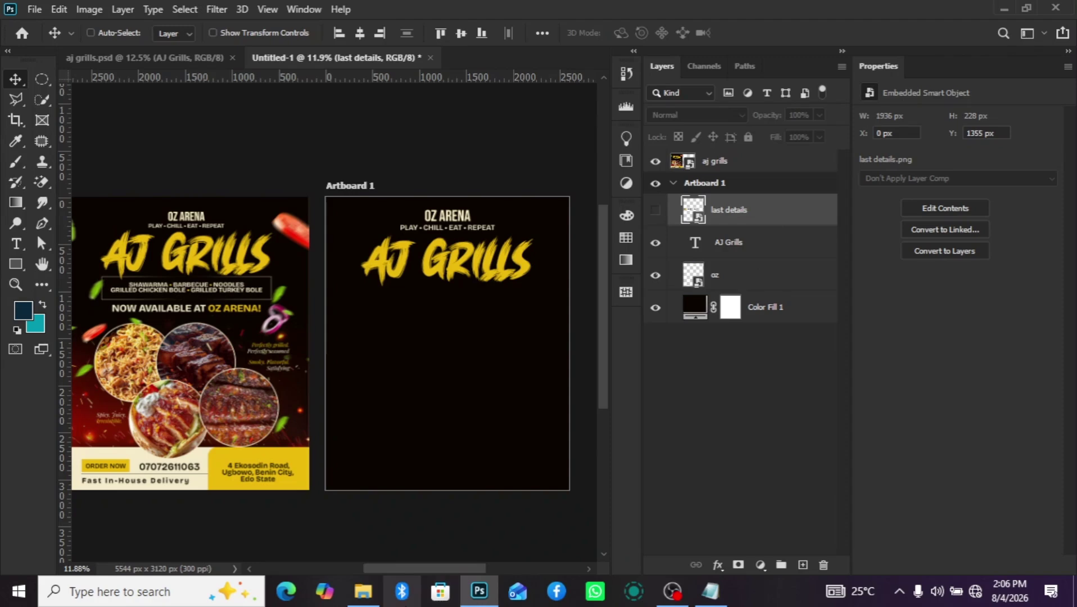
# Draw an unfilled rectangle about 1860 x 280 px on a new layer below the AJ Grills heading.
pyautogui.click(15, 264)
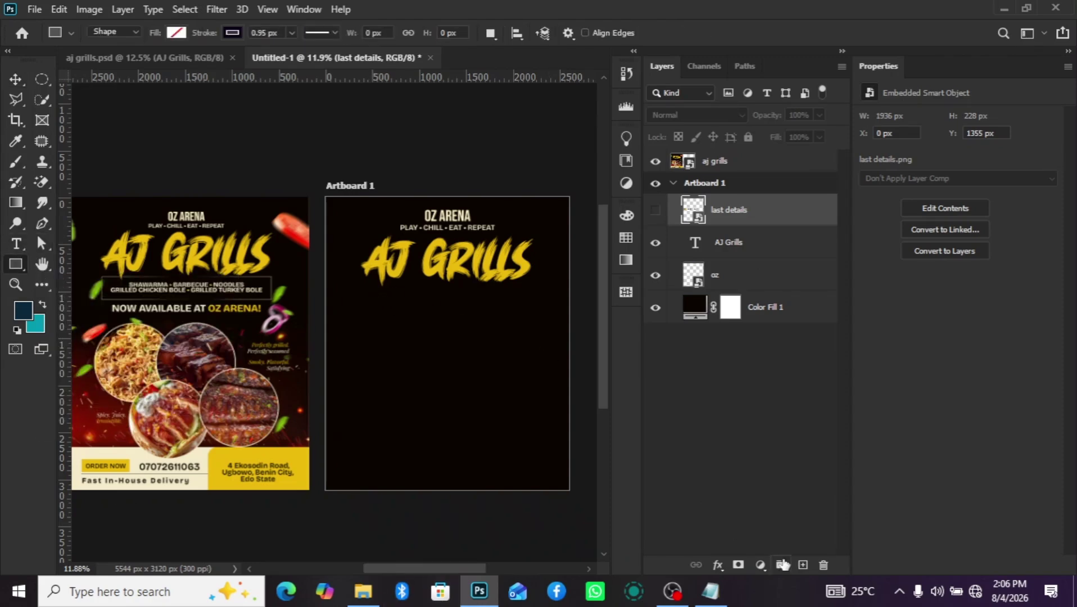
pyautogui.click(804, 565)
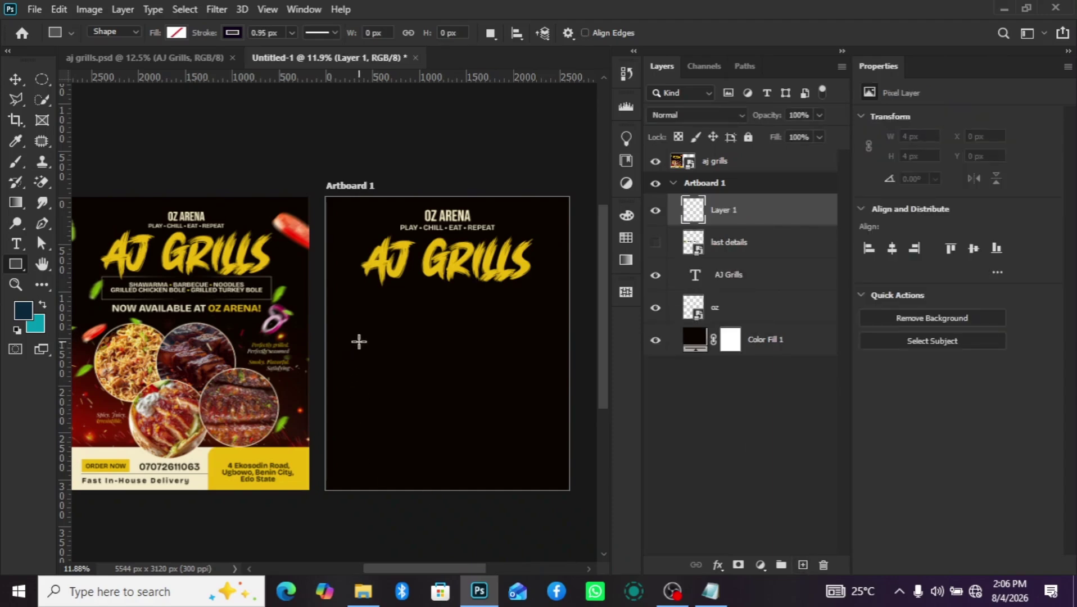
pyautogui.moveTo(364, 321); pyautogui.dragTo(538, 347)
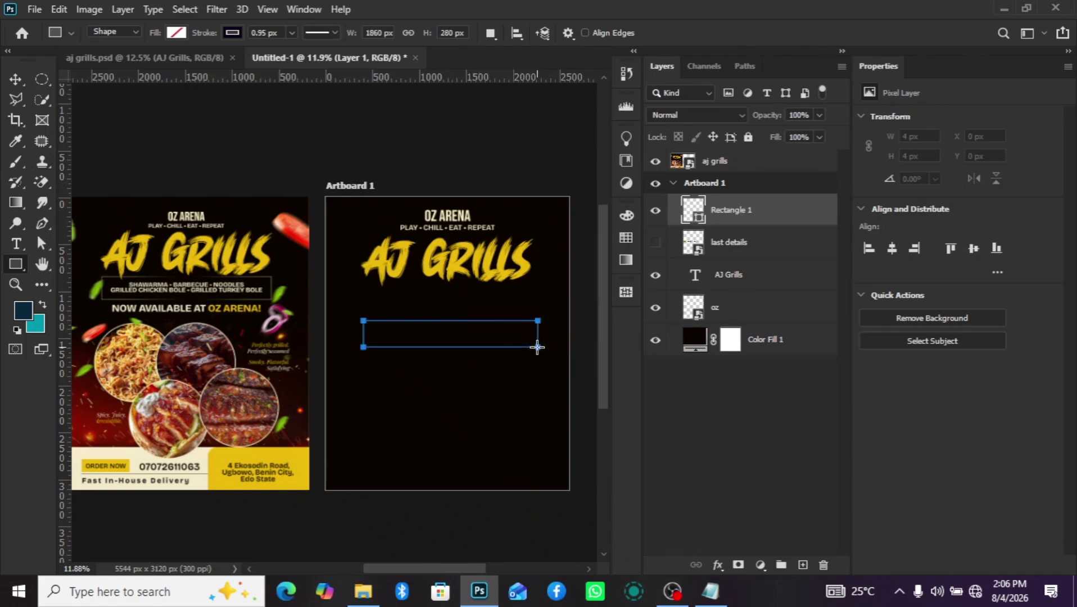
pyautogui.click(17, 79)
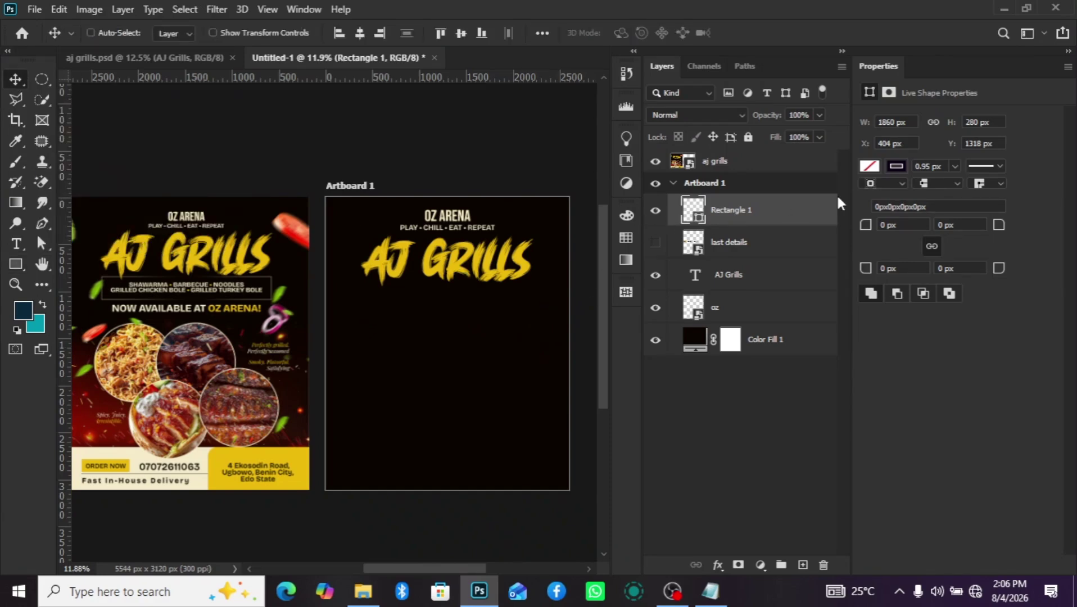
# Change the rectangle's stroke to a linear gradient using the black-to-white preset from the Basics group.
pyautogui.click(890, 167)
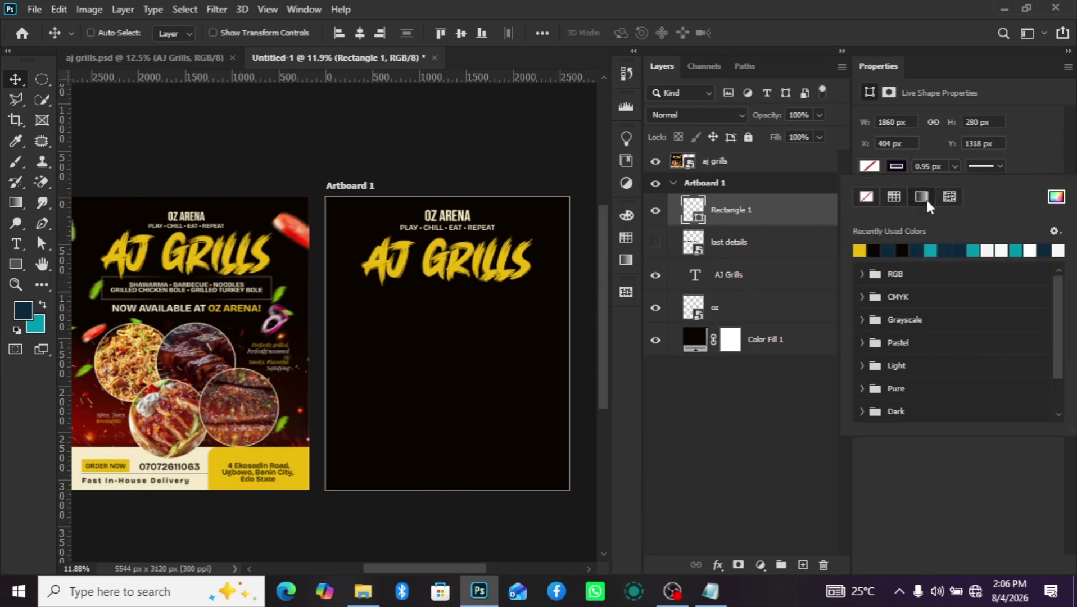
pyautogui.click(924, 197)
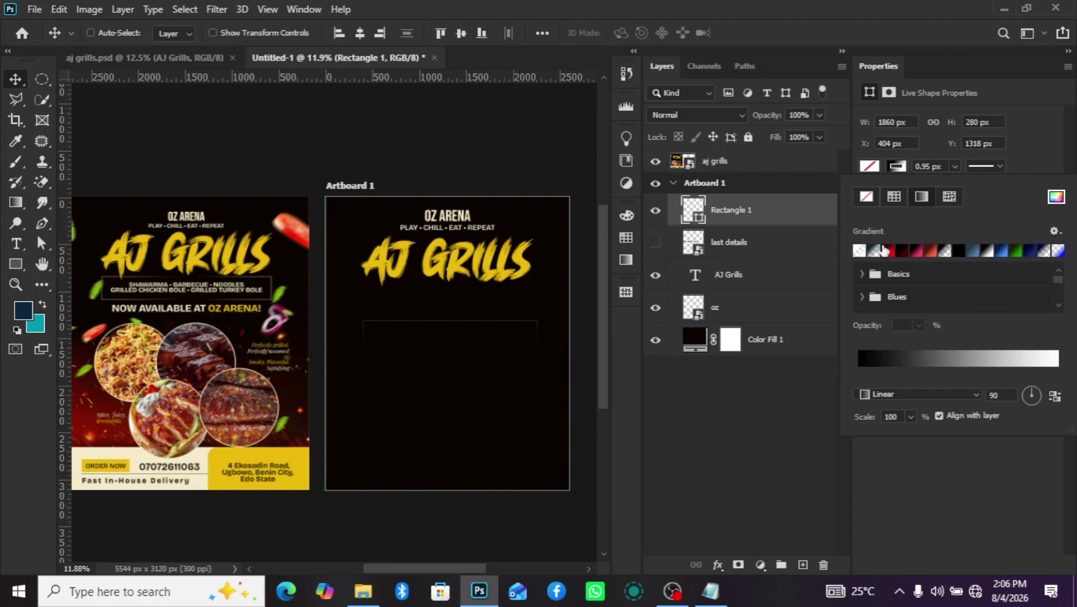
pyautogui.click(859, 253)
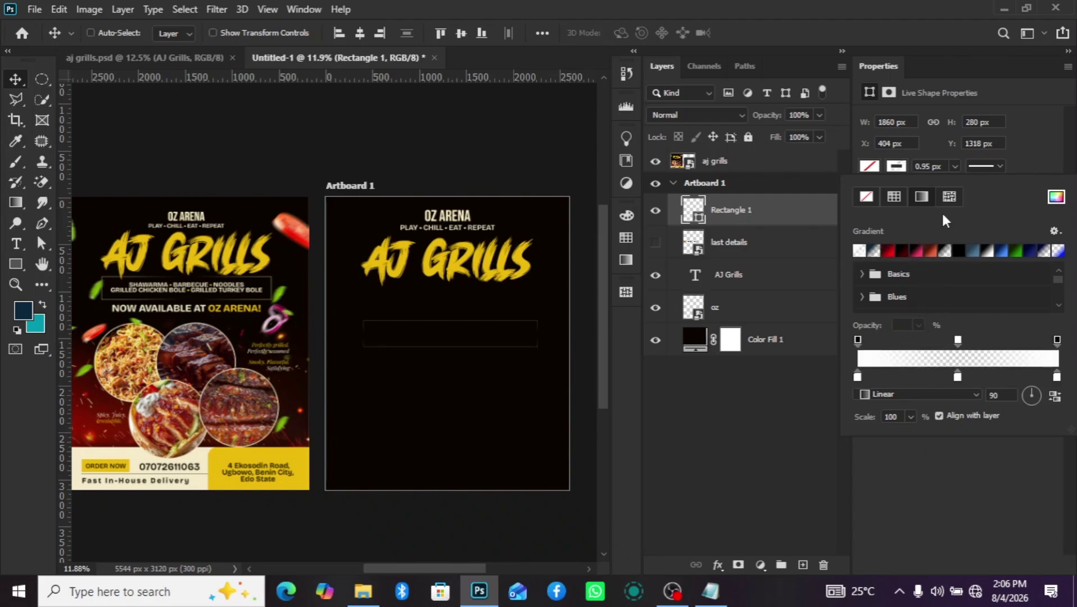
pyautogui.click(887, 251)
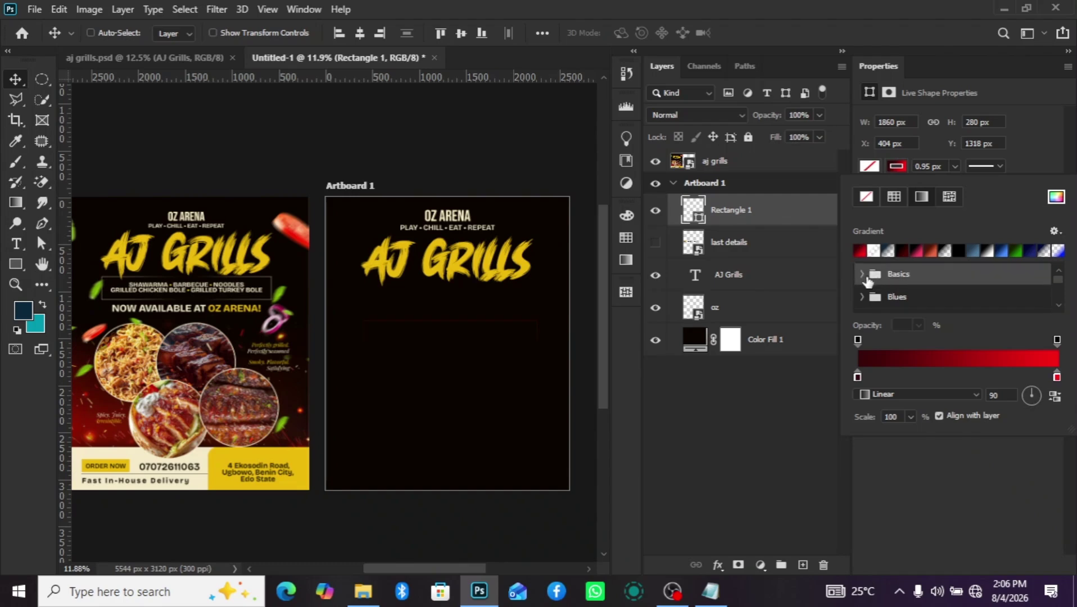
pyautogui.click(864, 274)
pyautogui.click(920, 304)
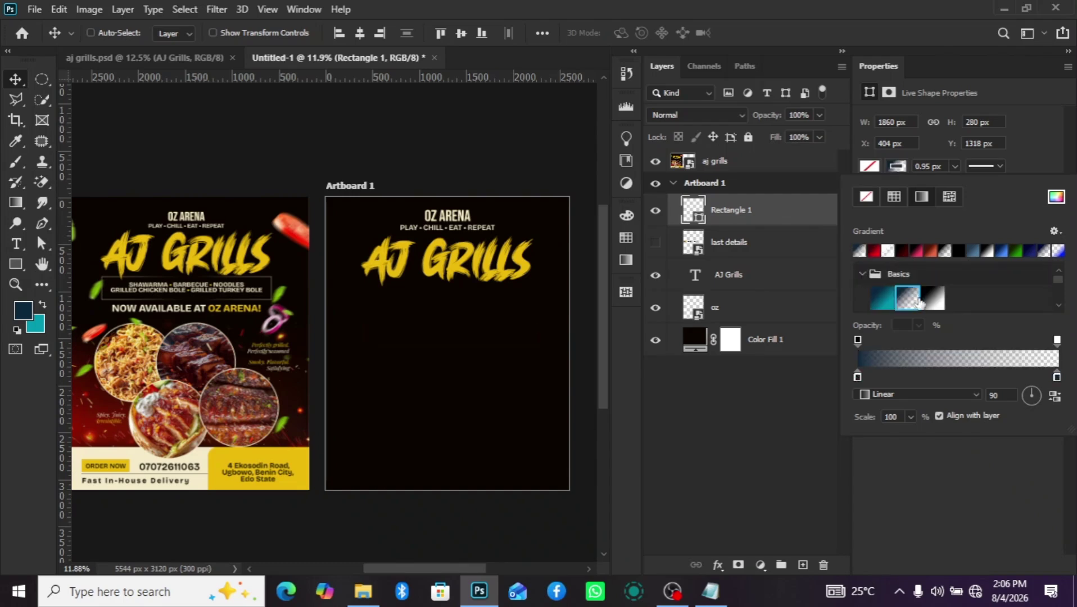
pyautogui.click(936, 291)
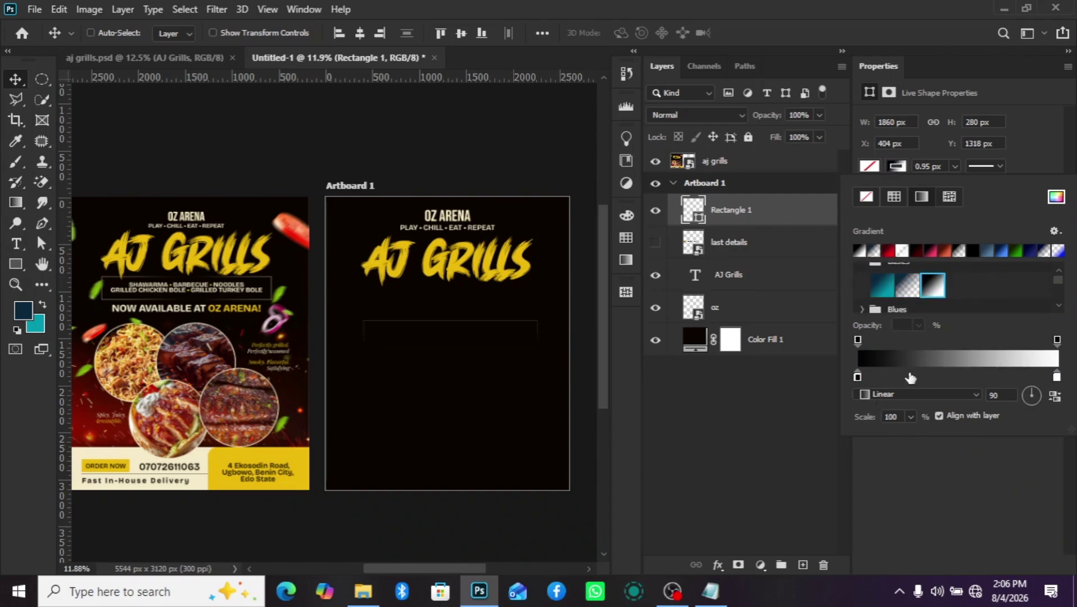
# Recolour the black starting stop of the rectangle's stroke gradient to white, ffffff.
pyautogui.doubleClick(857, 377)
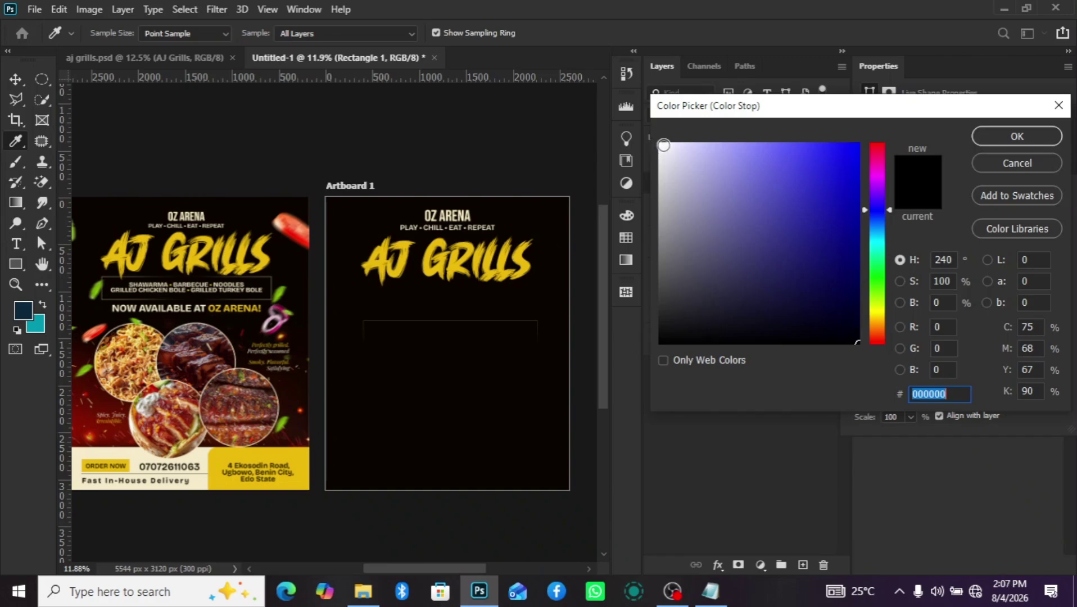
pyautogui.click(663, 145)
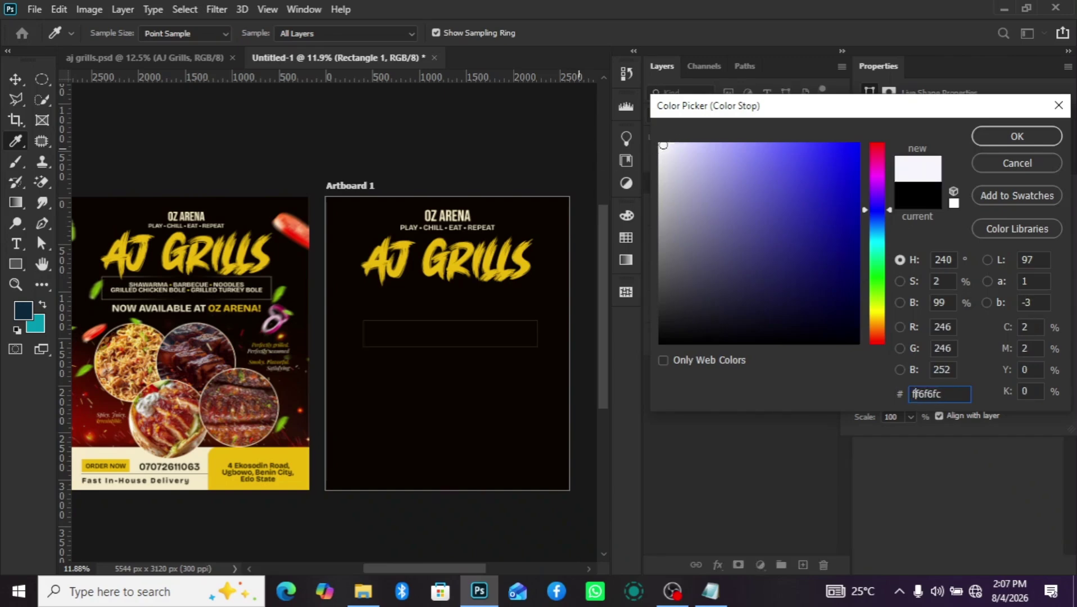
pyautogui.doubleClick(914, 394)
pyautogui.write('ffffff')
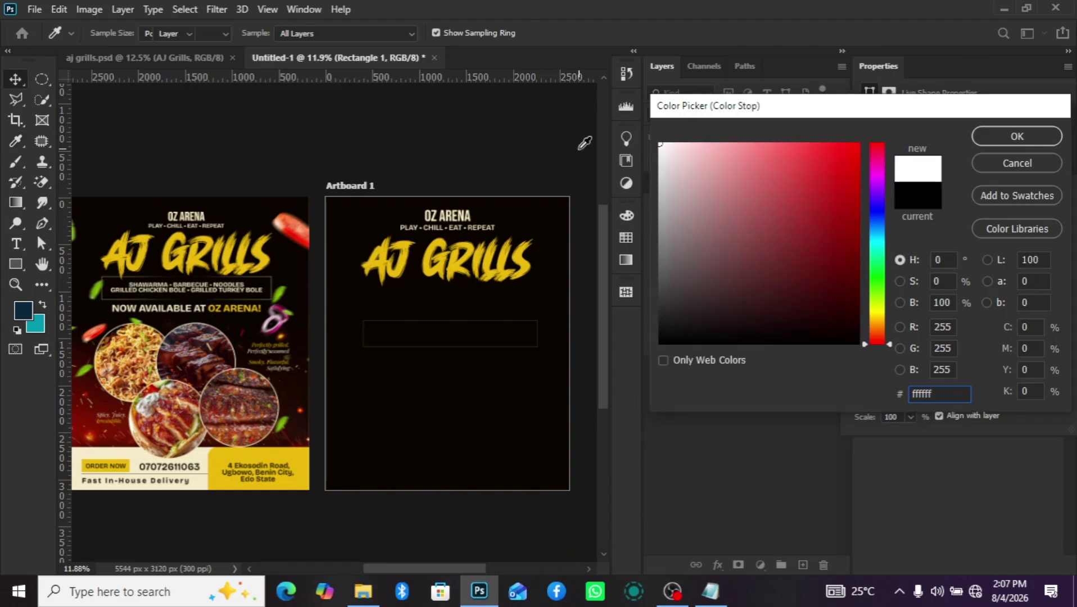
pyautogui.press('Return')
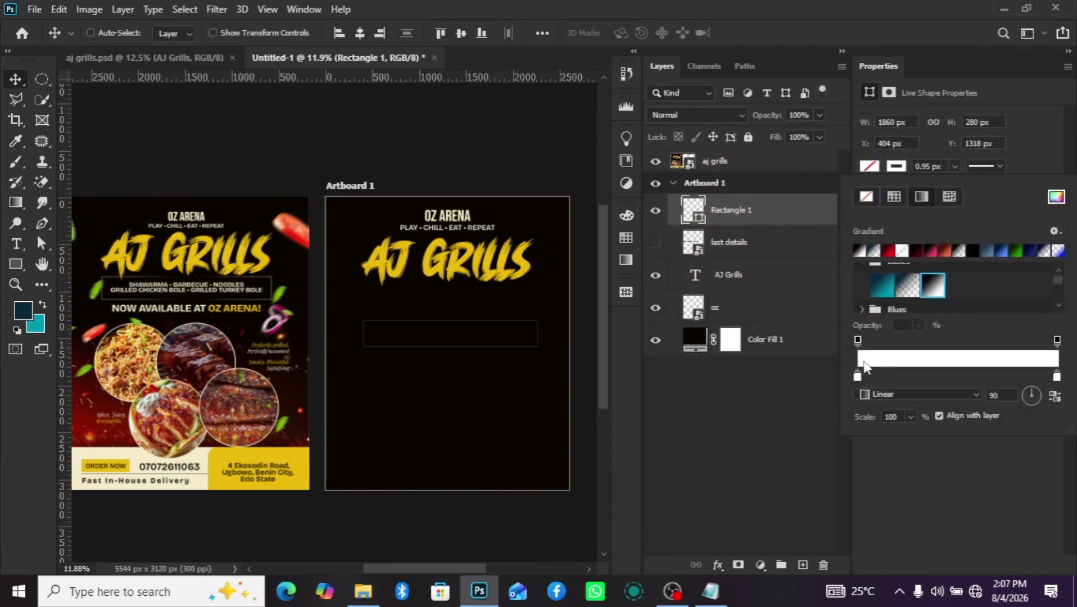
# Add a near-white fdfefe colour stop at 50% location in the stroke gradient.
pyautogui.click(945, 365)
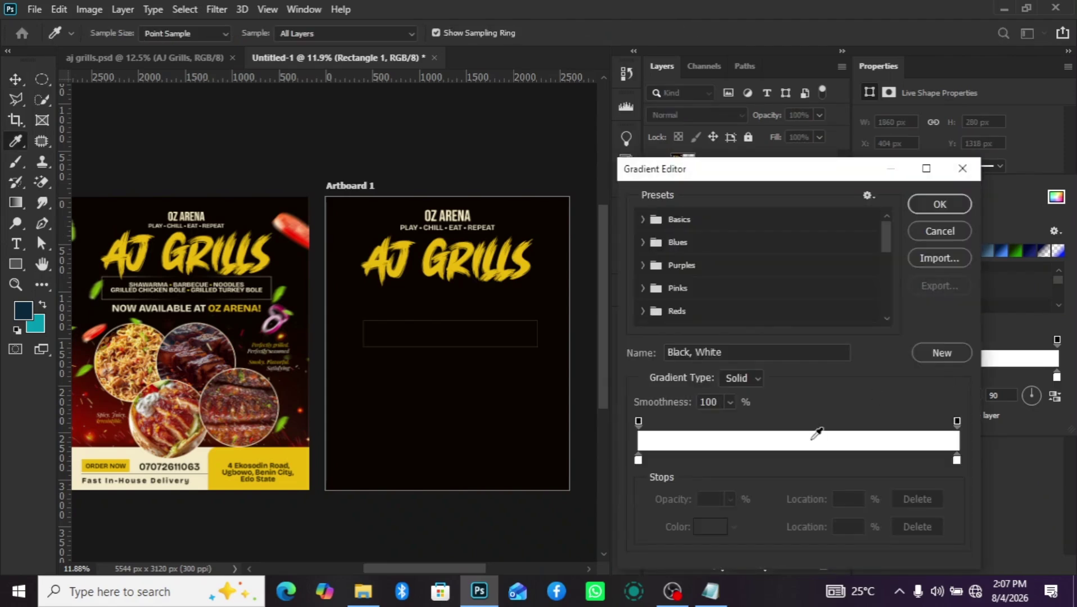
pyautogui.click(790, 461)
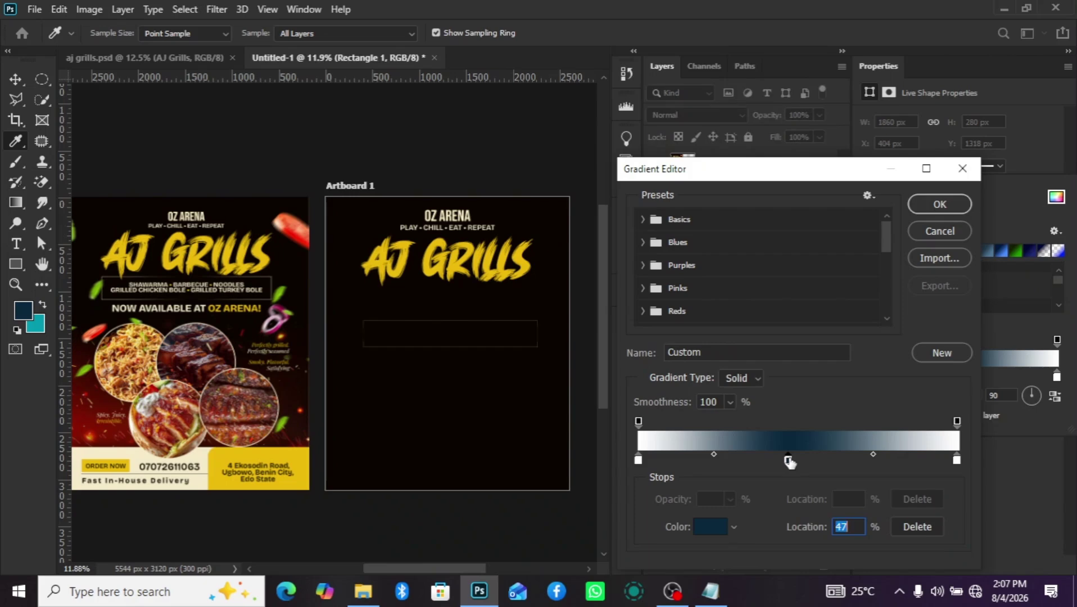
pyautogui.write('50')
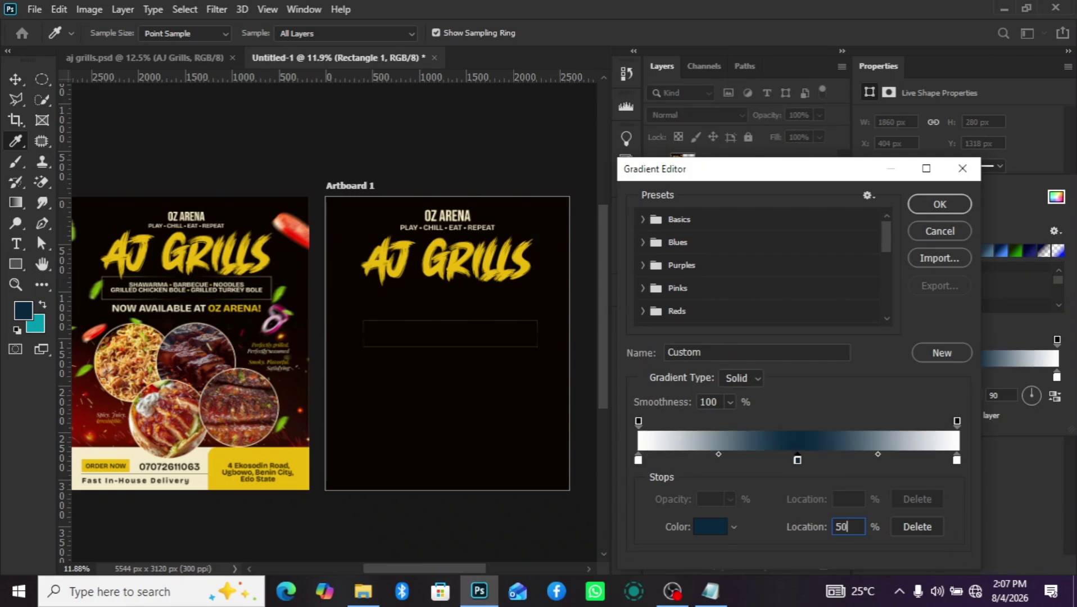
pyautogui.click(704, 529)
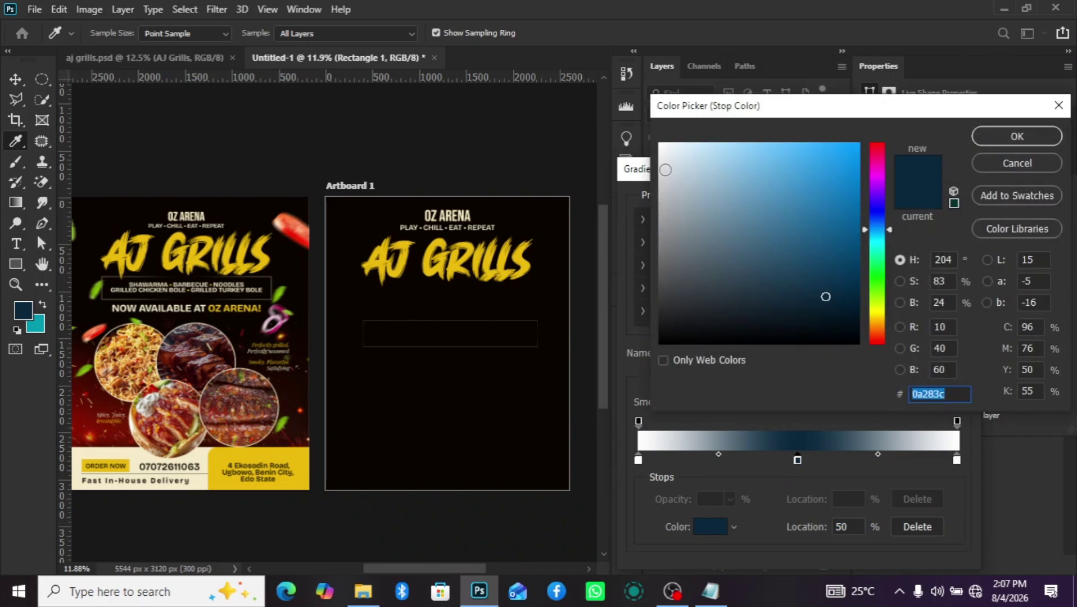
pyautogui.click(660, 144)
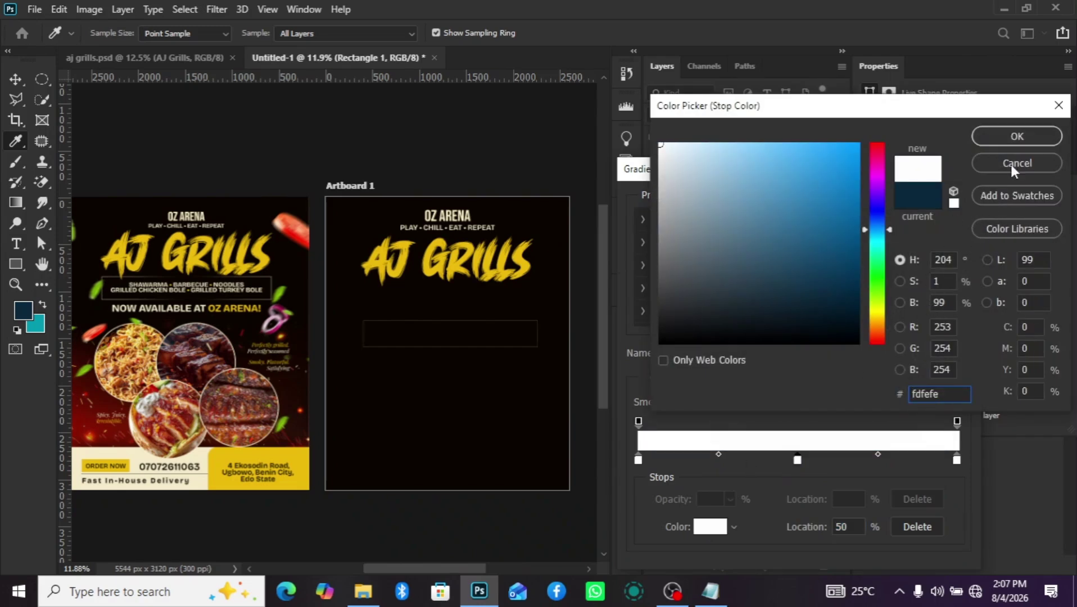
pyautogui.click(1006, 137)
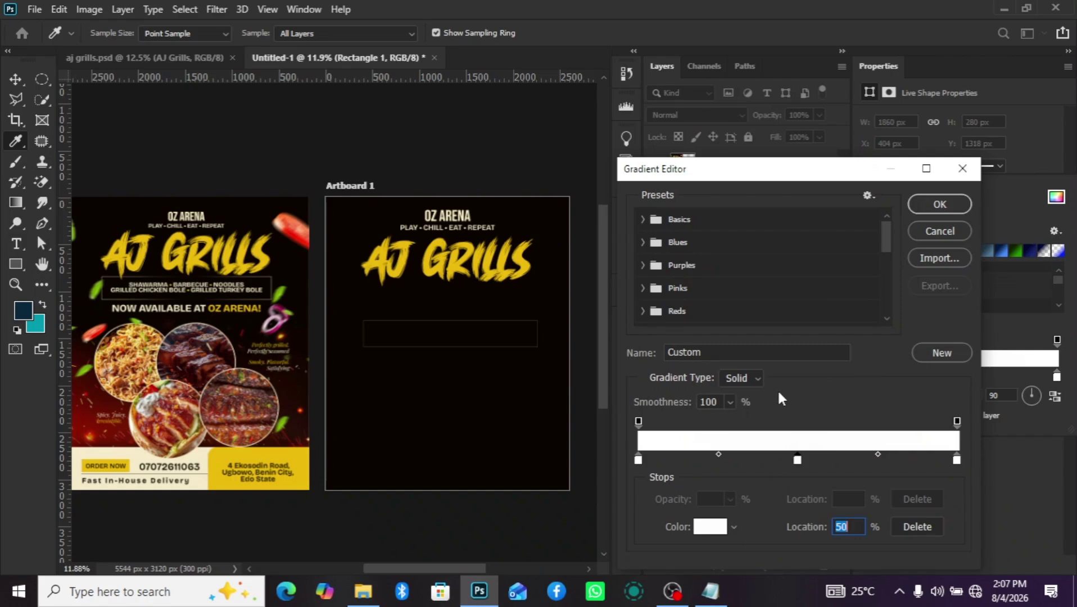
# Add a 0% opacity stop at 50% location, save the gradient as a new preset and apply it to the stroke.
pyautogui.click(795, 425)
pyautogui.write('1')
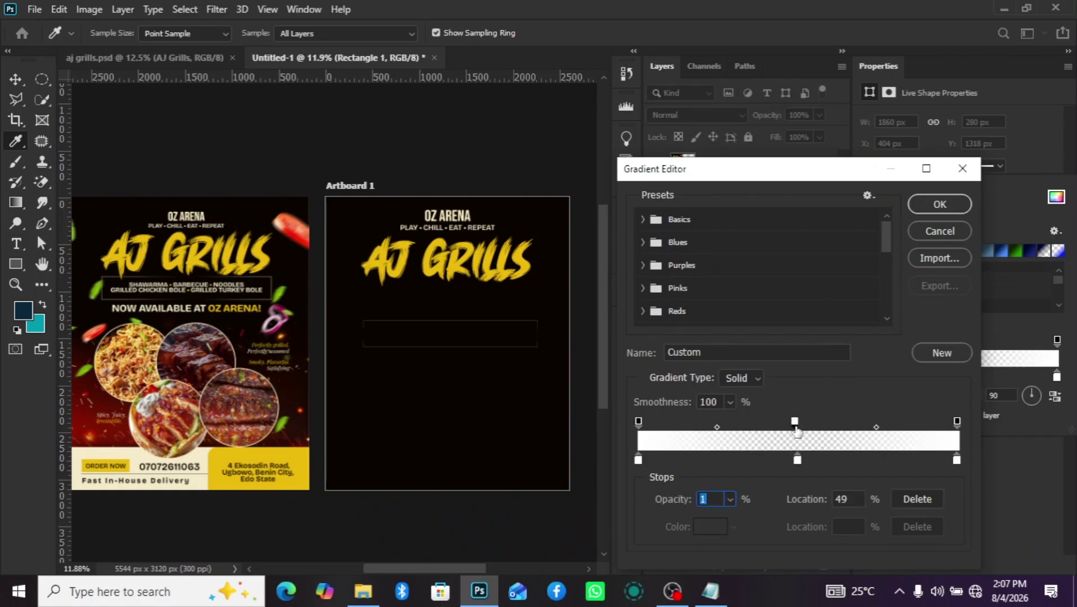
pyautogui.press('Tab')
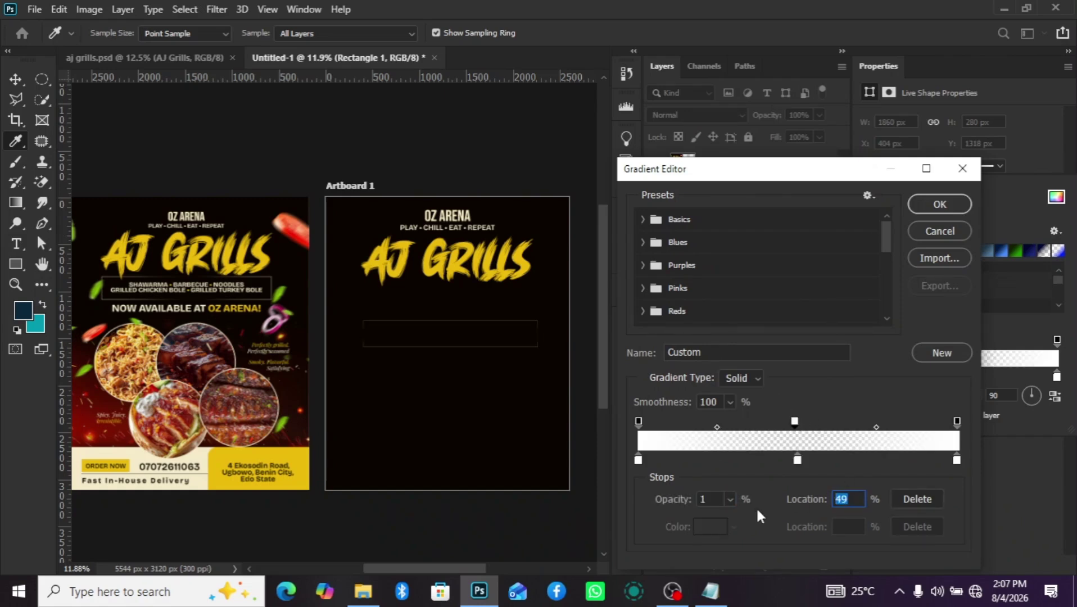
pyautogui.write('50')
pyautogui.write('0')
pyautogui.click(941, 353)
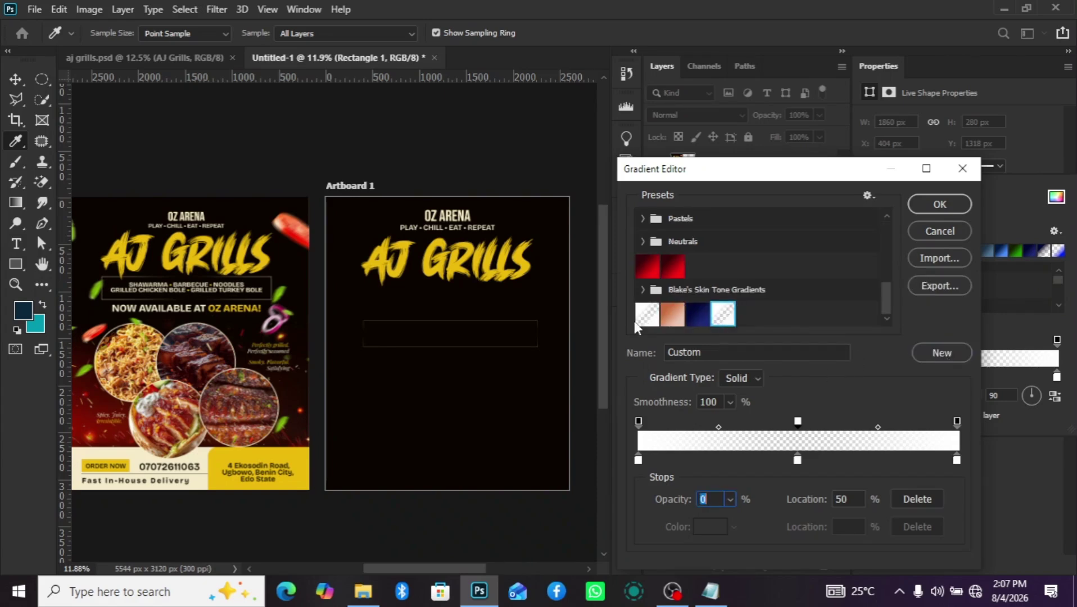
pyautogui.click(925, 201)
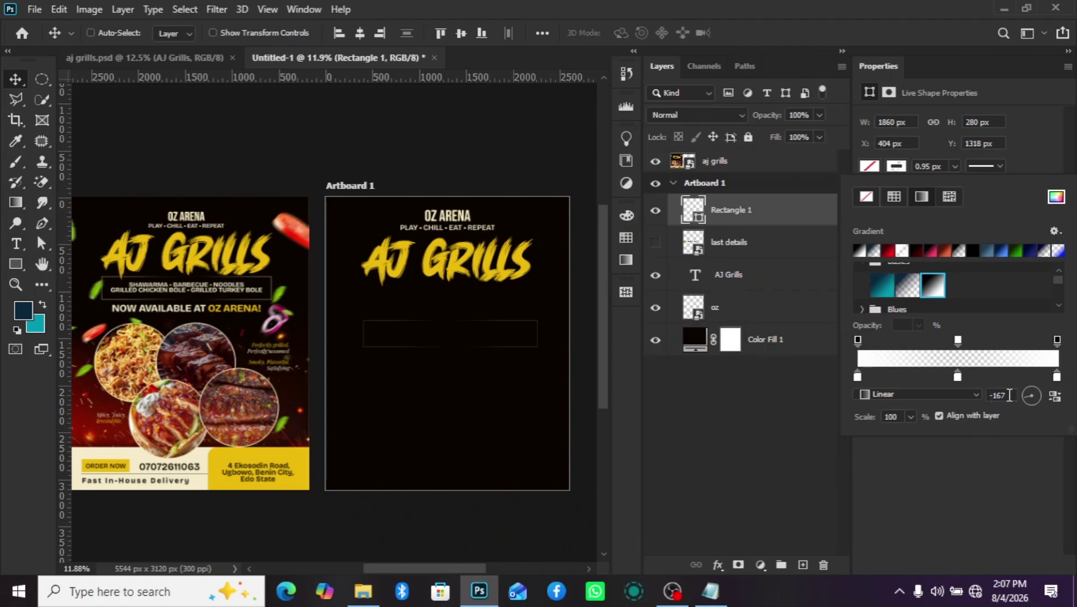
# Thicken the rectangle's stroke to about 2.68 px.
pyautogui.click(954, 167)
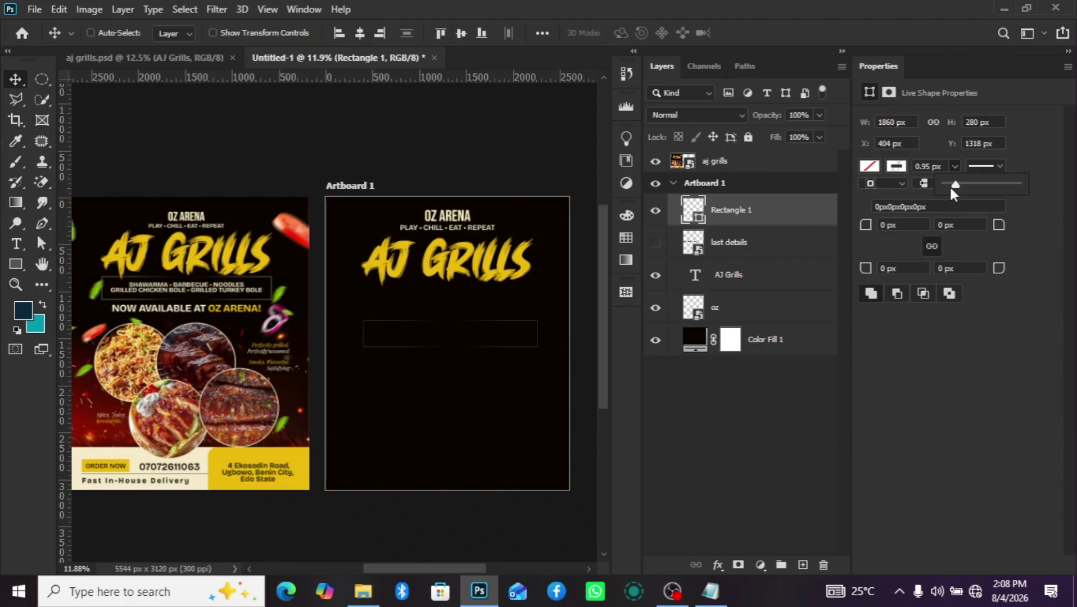
pyautogui.moveTo(952, 188); pyautogui.dragTo(958, 188)
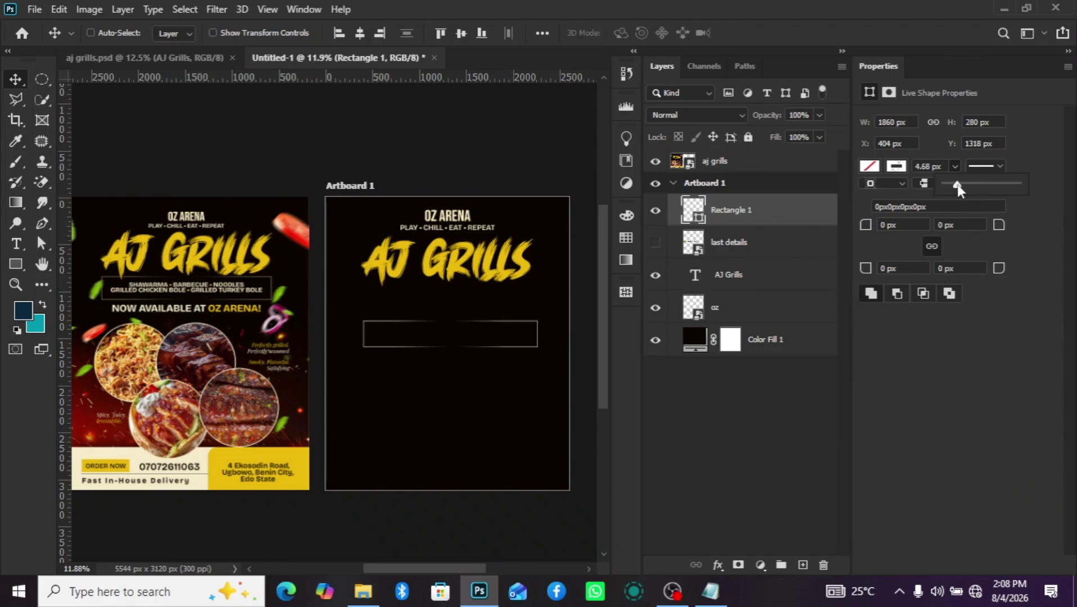
pyautogui.moveTo(957, 184); pyautogui.dragTo(955, 184)
# Move the rectangle up close below the AJ Grills heading and centre it horizontally on the artboard, then remove the selection.
pyautogui.rightClick(369, 330)
pyautogui.click(369, 326)
pyautogui.moveTo(368, 327); pyautogui.dragTo(370, 303)
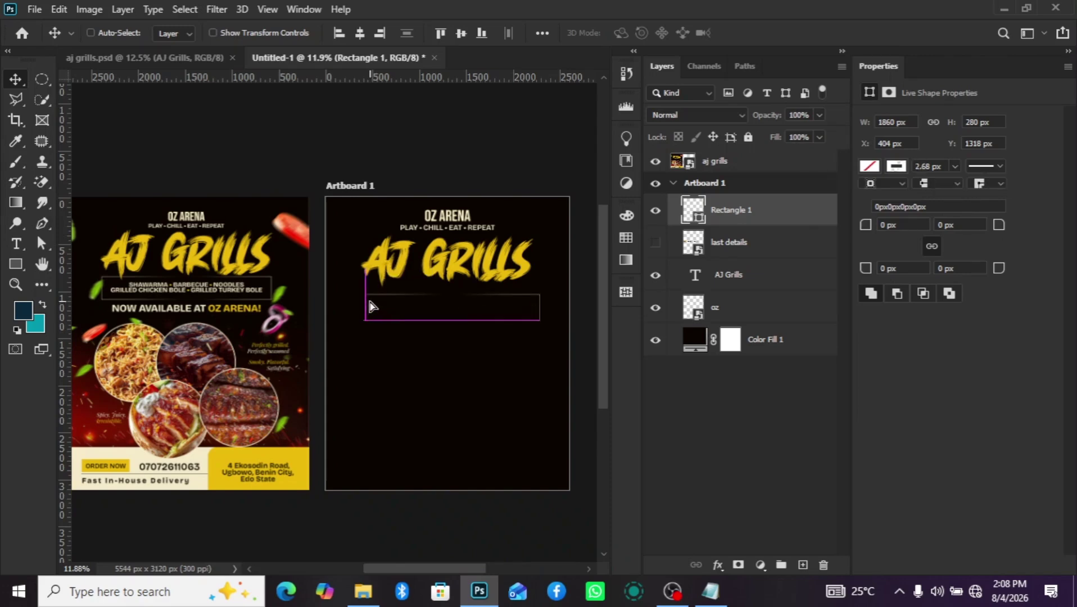
pyautogui.hotkey('ctrl', 'a')
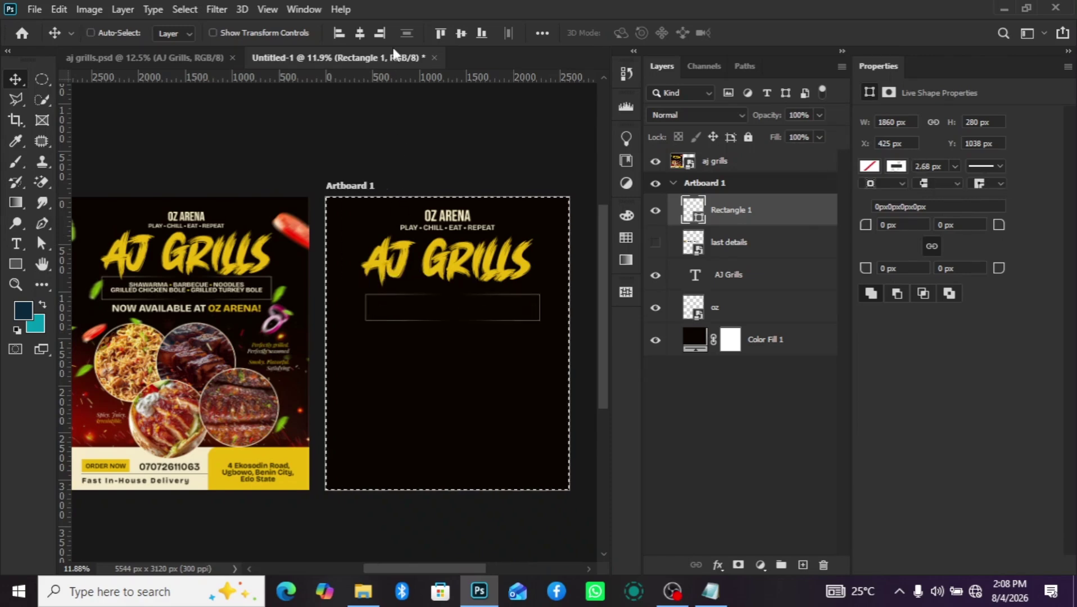
pyautogui.click(359, 34)
pyautogui.hotkey('ctrl', 'd')
# Nudge the rectangle up about 100 px so it sits directly beneath the AJ Grills heading.
pyautogui.hotkey('shift', 'Up')
pyautogui.hotkey('shift', 'Up')
pyautogui.hotkey('shift', 'Up')
pyautogui.hotkey('shift', 'Up')
pyautogui.hotkey('shift', 'Up')
pyautogui.hotkey('shift', 'Up')
pyautogui.hotkey('shift', 'Up')
pyautogui.hotkey('shift', 'Up')
pyautogui.hotkey('shift', 'Up')
pyautogui.hotkey('shift', 'Up')
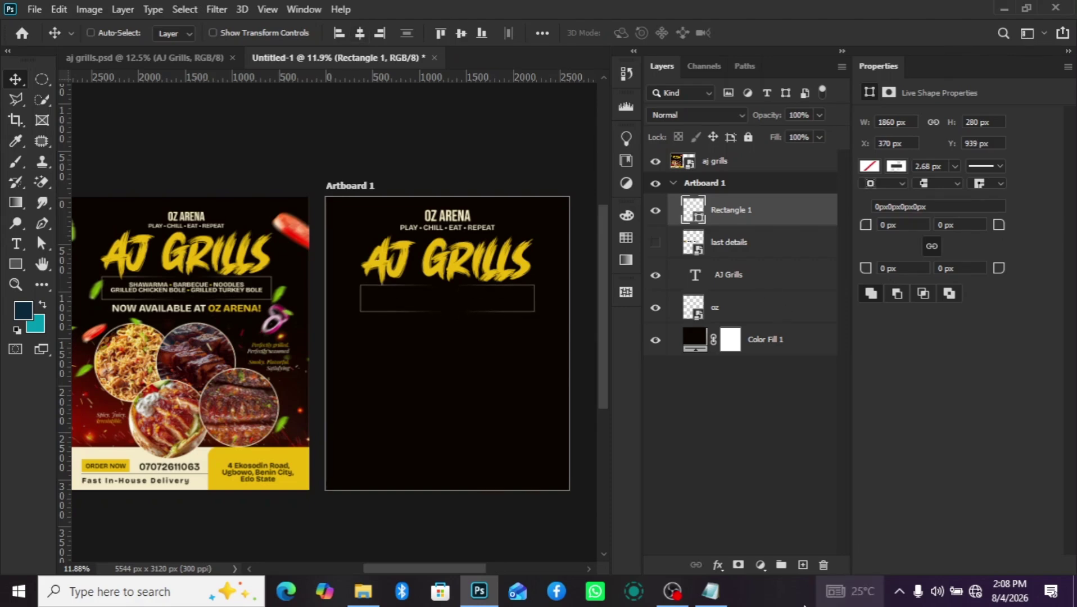
# Create a new layer and draw a horizontal text box about 1842 x 378 px below the rectangle.
pyautogui.click(802, 564)
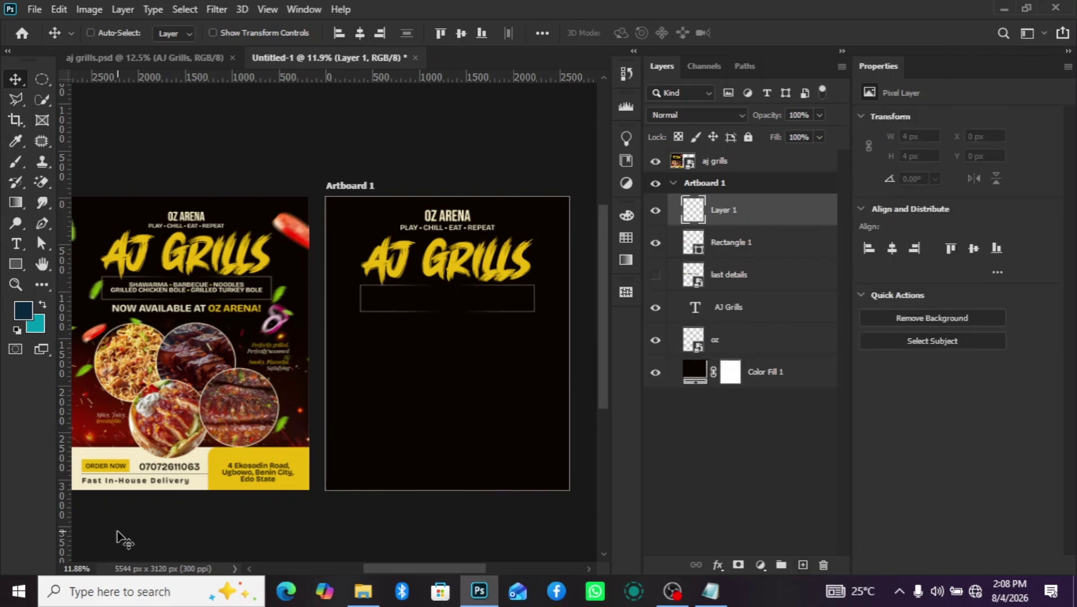
pyautogui.click(16, 243)
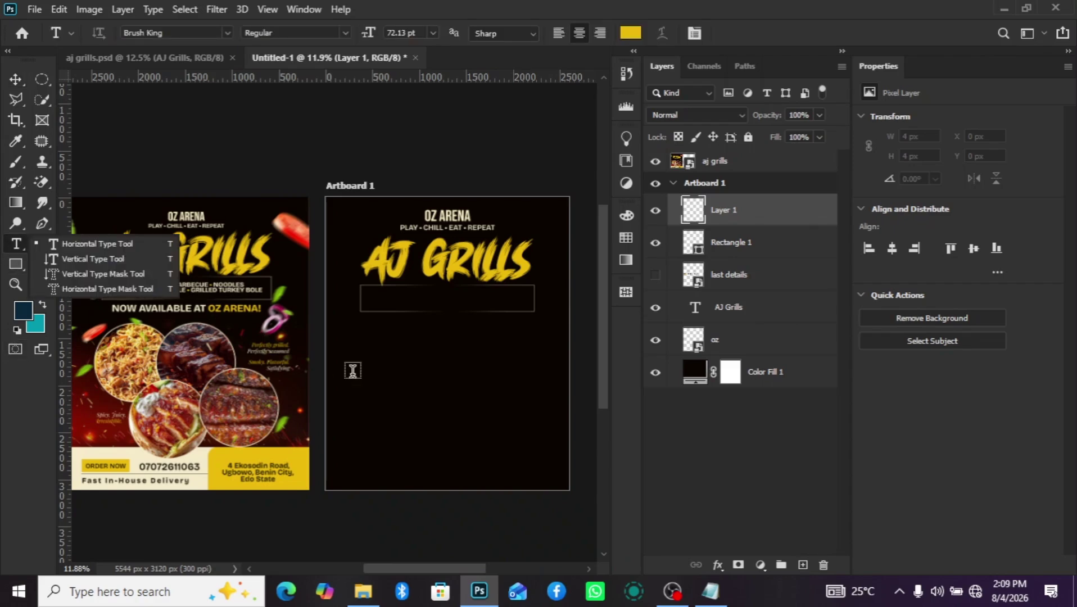
pyautogui.click(130, 242)
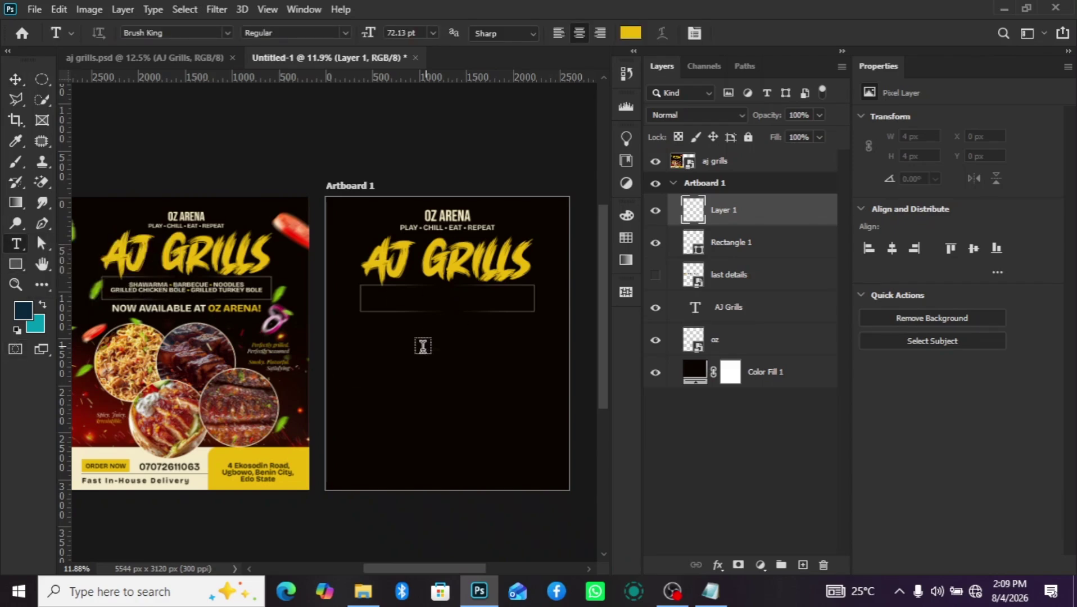
pyautogui.moveTo(377, 366); pyautogui.dragTo(554, 393)
pyautogui.press('Escape')
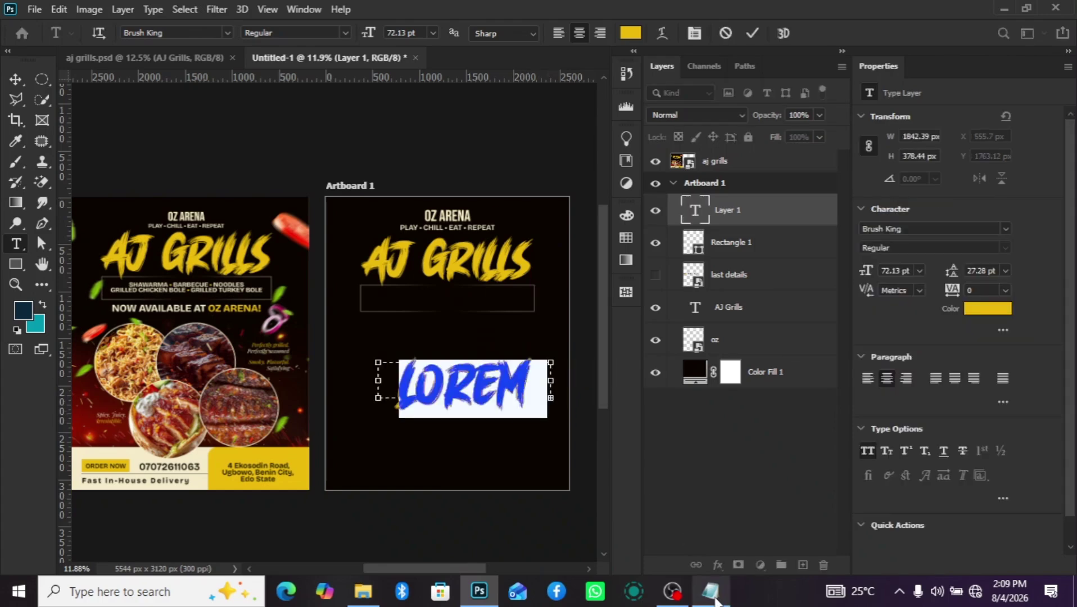
# Switch to Notepad, copy the two menu lines from "SHAWARMA" through "GRILLED TURKEY BOLE", and return to Photoshop.
pyautogui.click(710, 591)
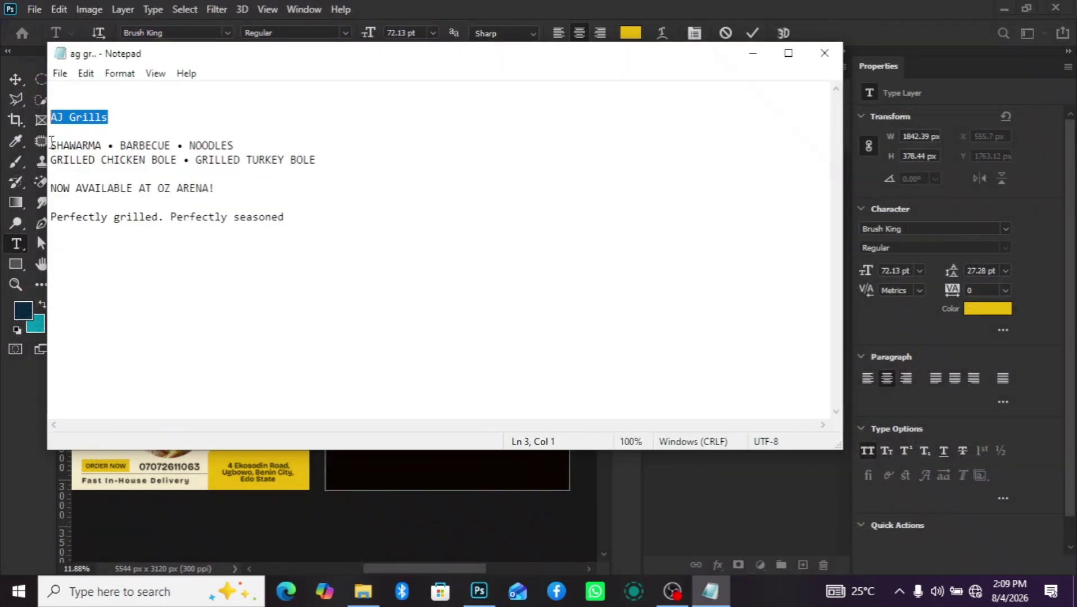
pyautogui.moveTo(52, 145); pyautogui.dragTo(349, 172)
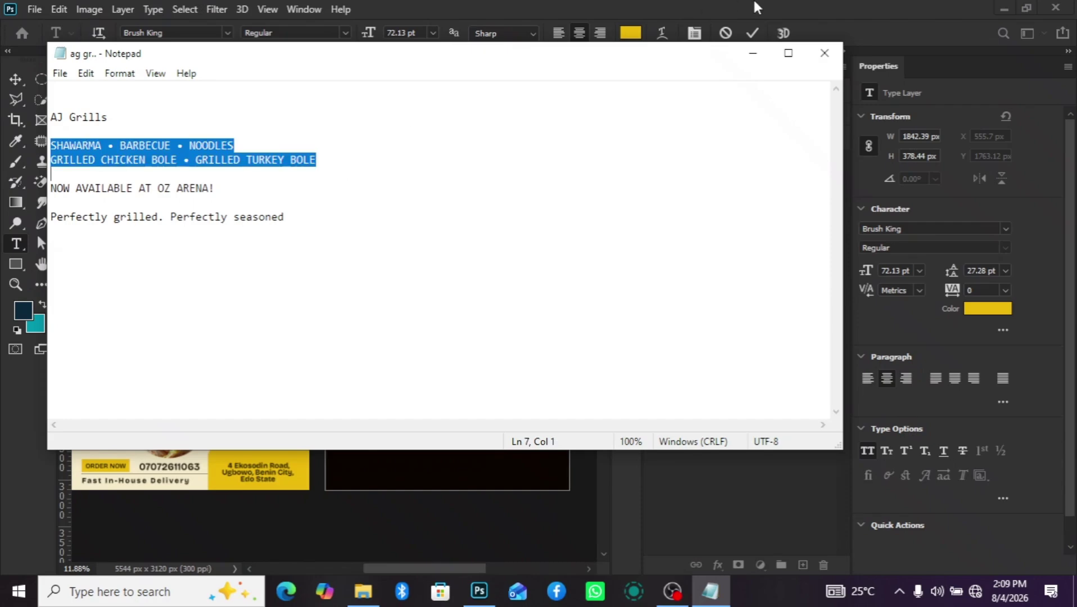
pyautogui.click(753, 53)
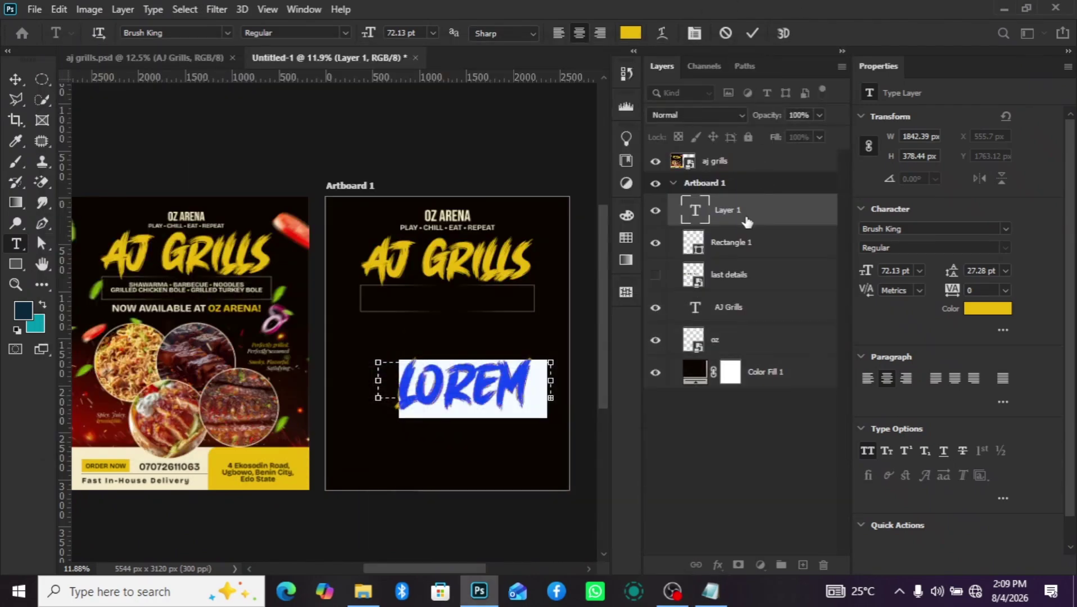
# Set the placeholder text's font to Bricolage Grotesque 10pt Condensed Light.
pyautogui.click(1005, 229)
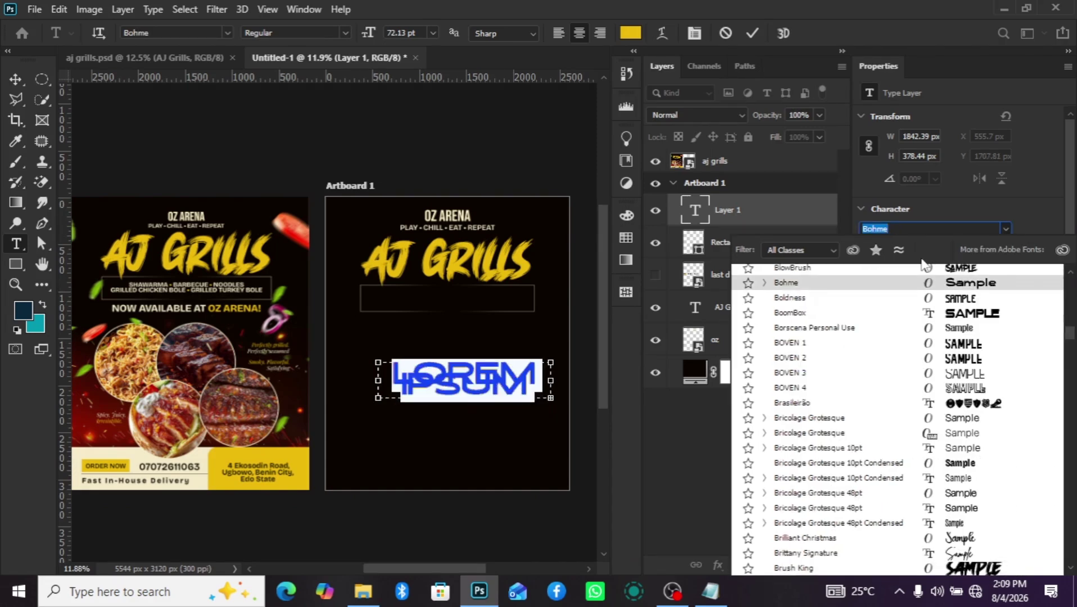
pyautogui.write('bricolage Grotesque 10pt Conden...')
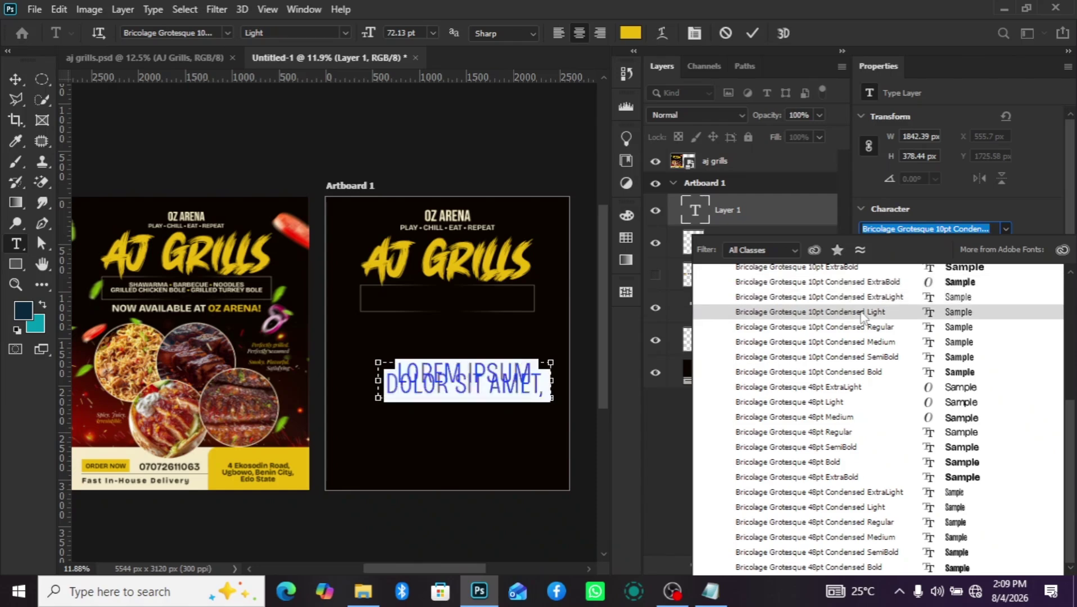
pyautogui.click(860, 312)
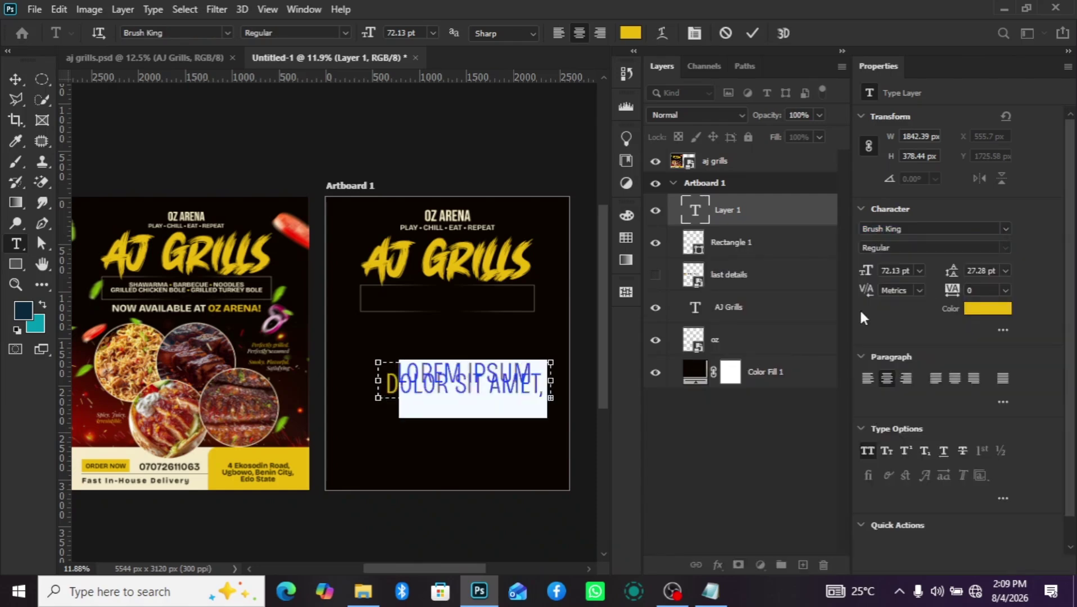
# Set the menu text's font to Bricolage Grotesque 48pt ExtraLight and recolour the text off-white (ebe8dd).
pyautogui.click(1005, 228)
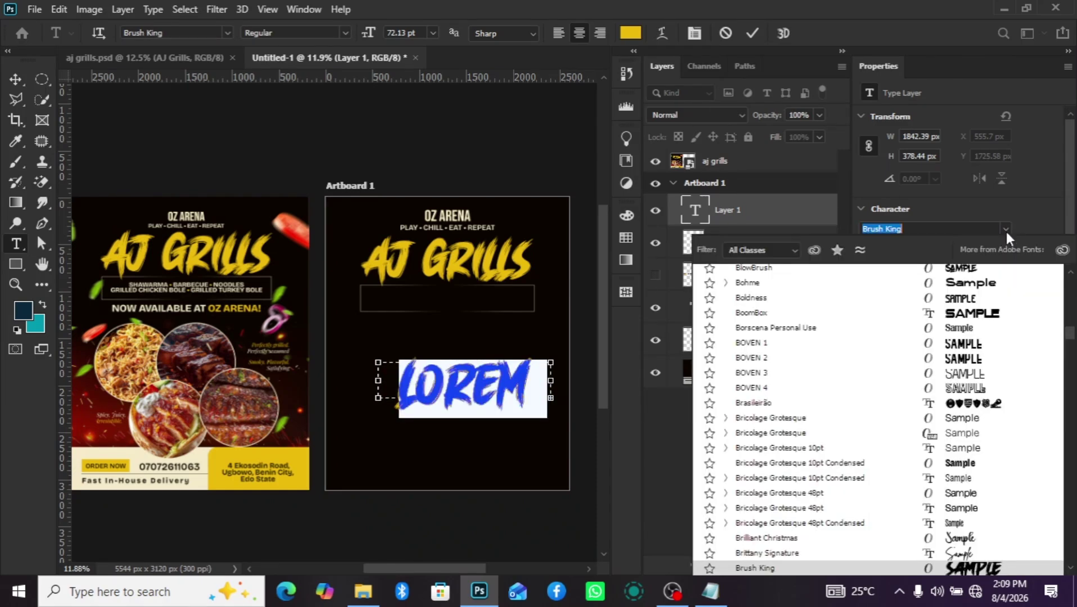
pyautogui.write('bri')
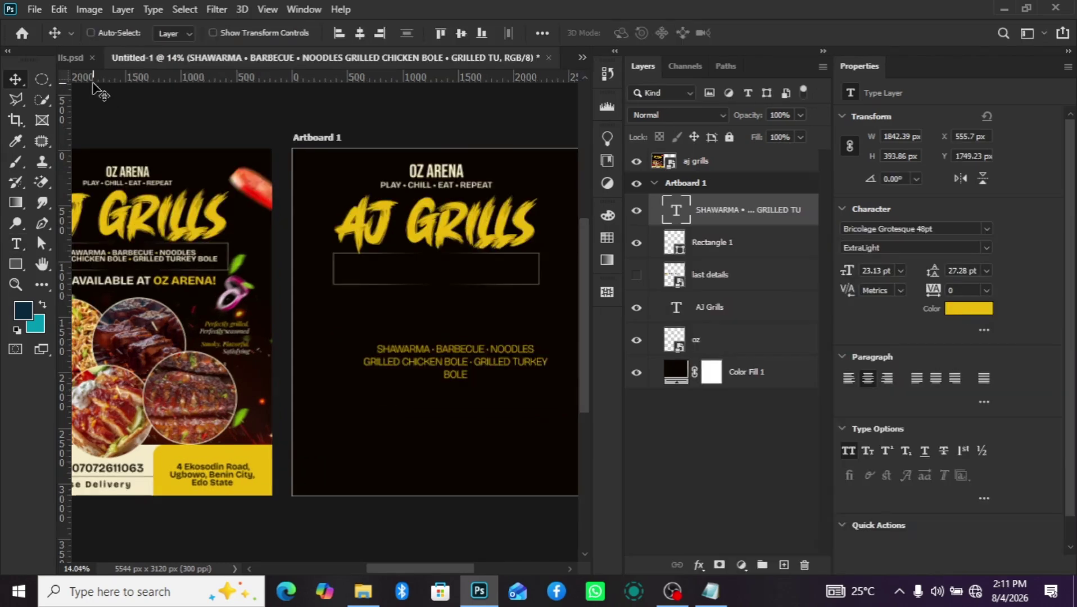
pyautogui.click(948, 309)
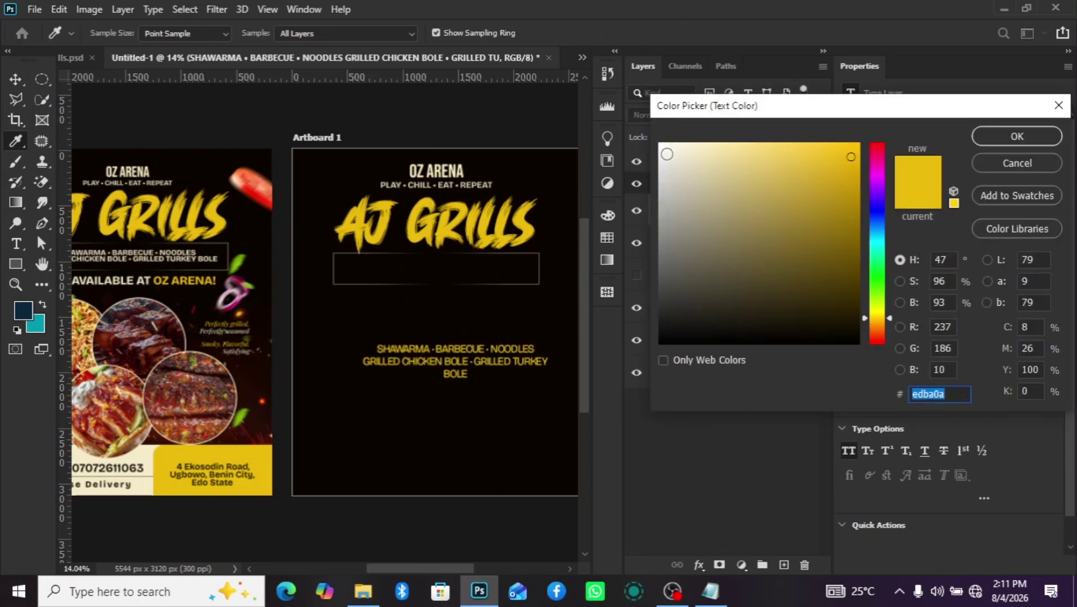
pyautogui.click(666, 154)
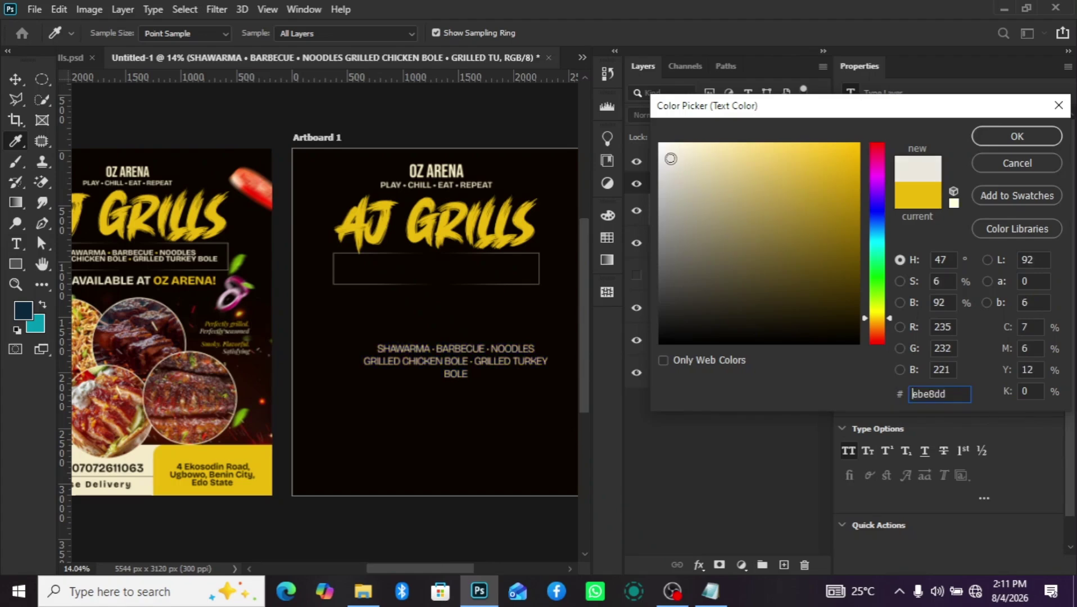
pyautogui.click(982, 142)
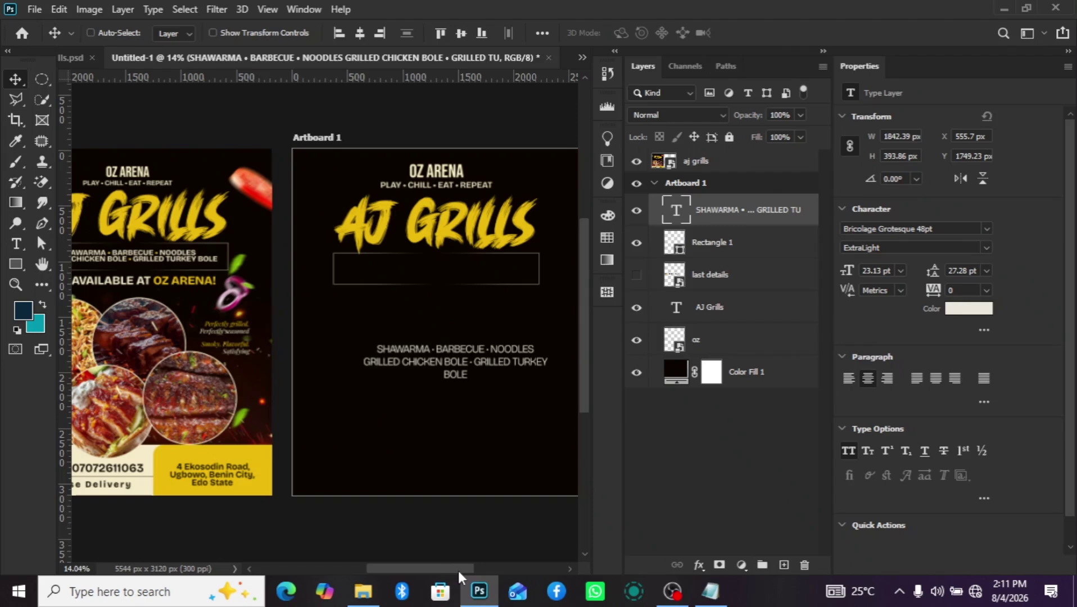
# Widen the menu text box to about 2044 px so the second line fits, and set its font style to Light.
pyautogui.hscroll(2, 458, 567)
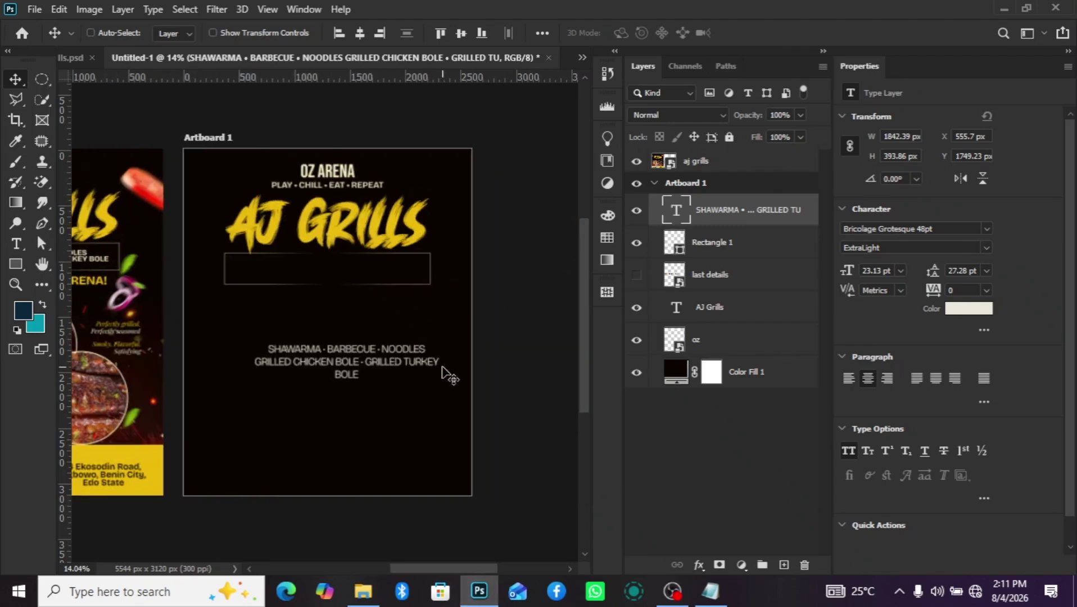
pyautogui.doubleClick(431, 350)
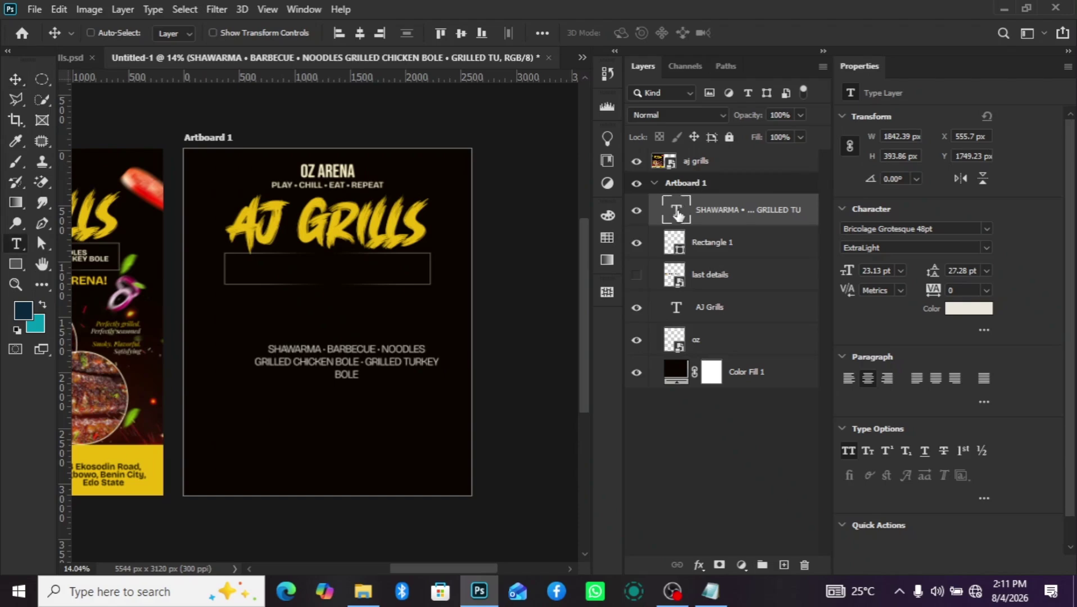
pyautogui.moveTo(451, 365); pyautogui.dragTo(483, 372)
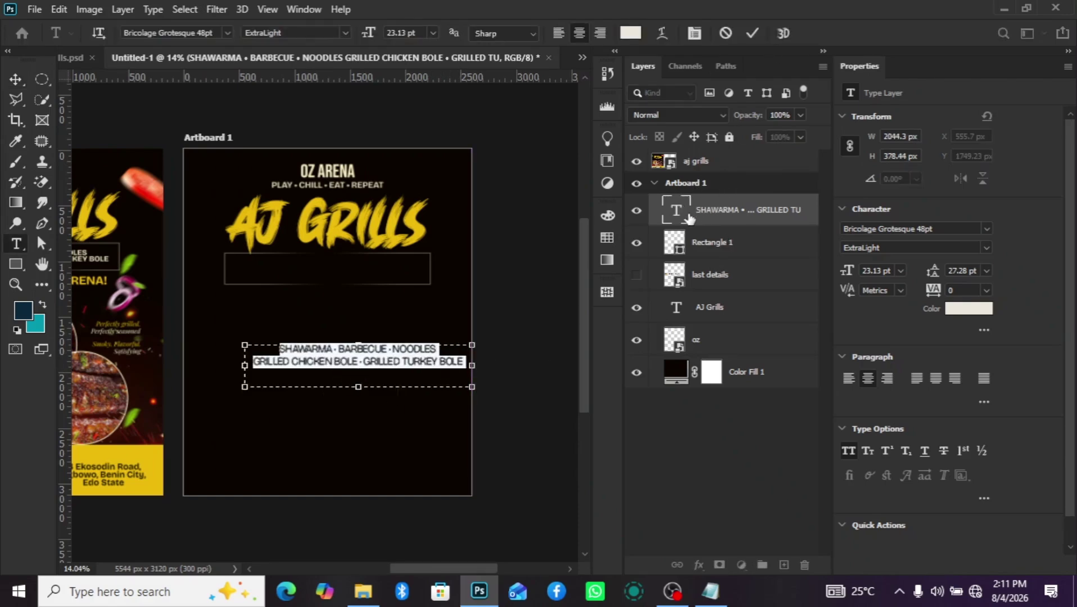
pyautogui.hotkey('ctrl', 'Return')
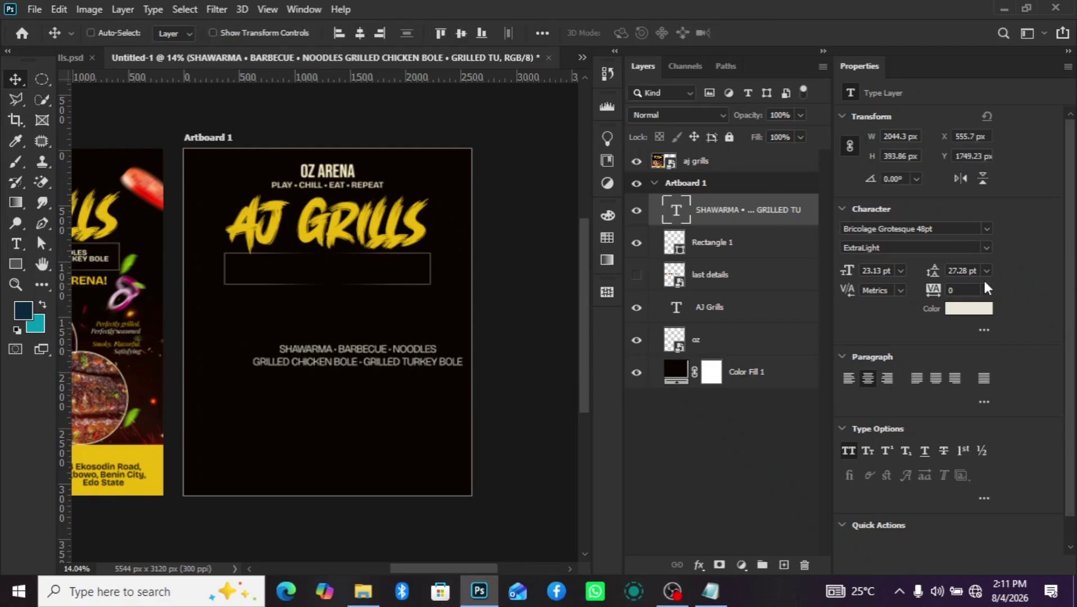
pyautogui.click(981, 248)
pyautogui.click(877, 276)
# Recolour both bullets in the first menu line, around BARBECUE, with the yellow sampled from the AJ Grills heading.
pyautogui.scroll(2, 331, 354)
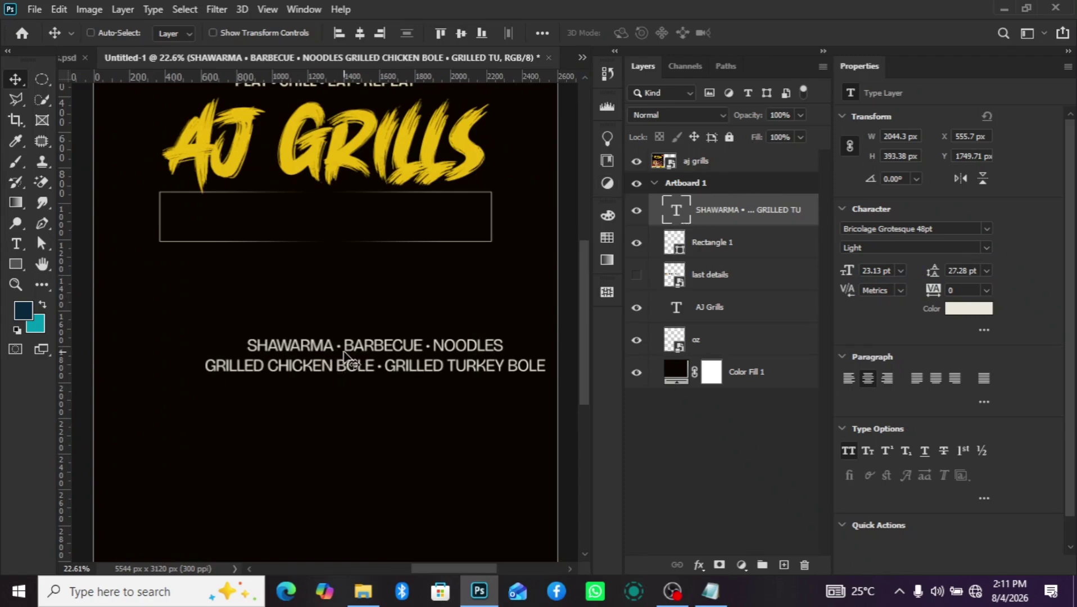
pyautogui.doubleClick(677, 213)
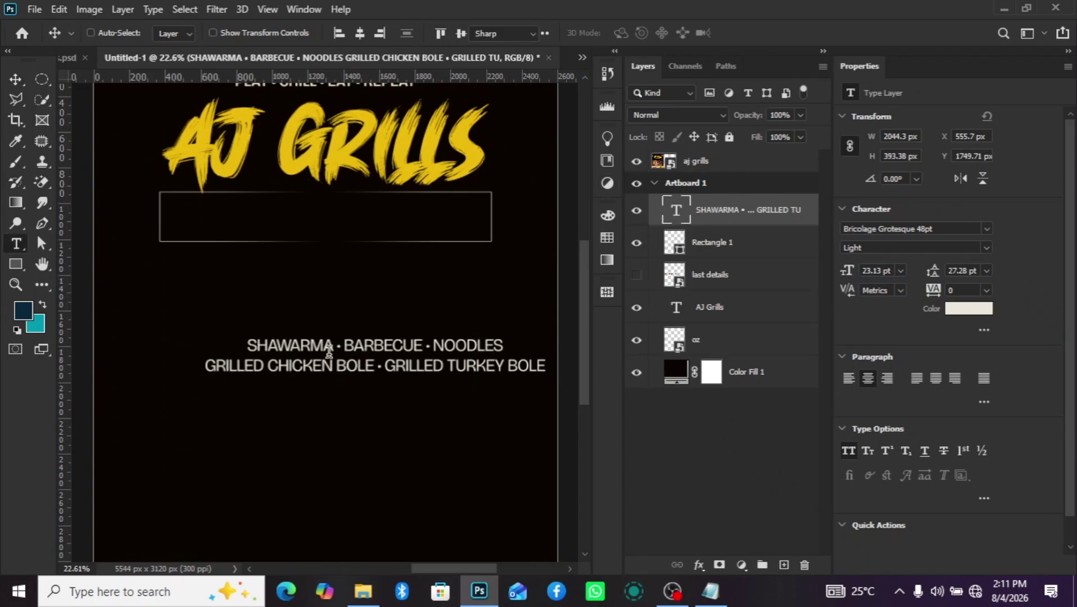
pyautogui.moveTo(343, 345); pyautogui.dragTo(353, 345)
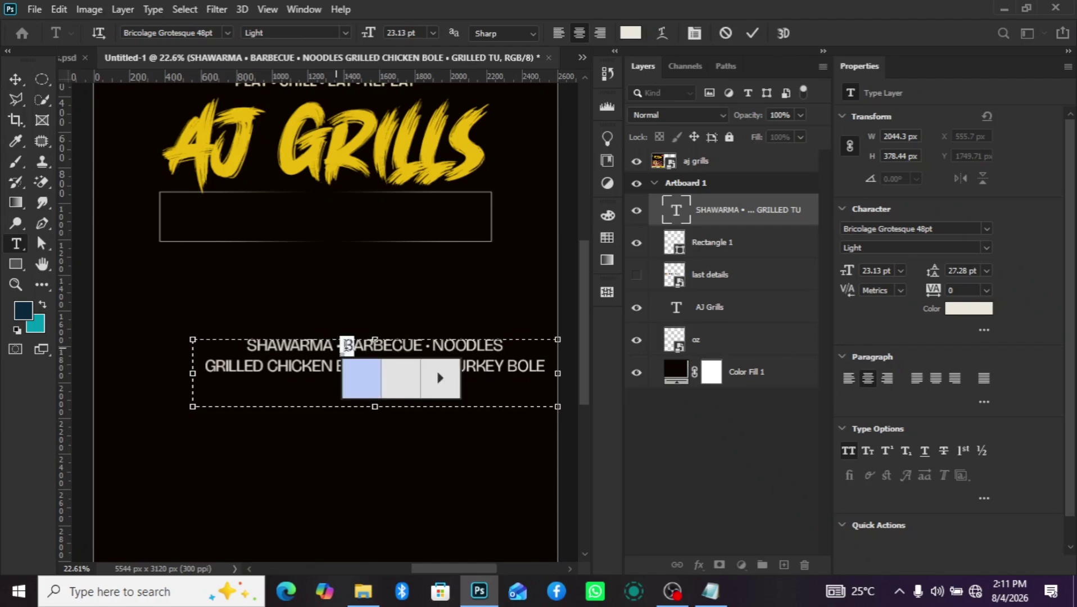
pyautogui.click(333, 345)
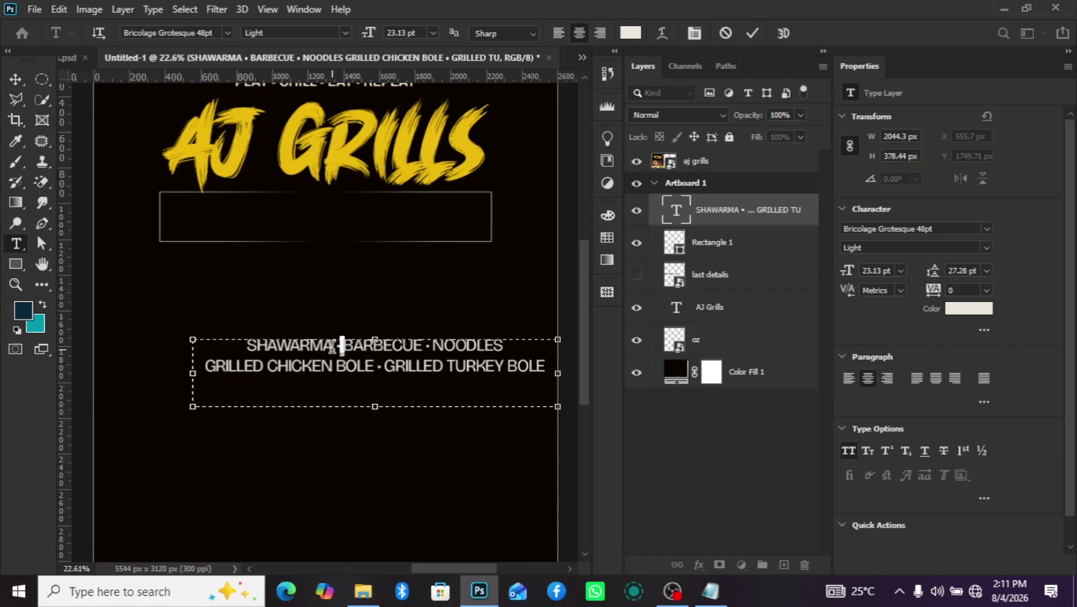
pyautogui.moveTo(434, 345)
pyautogui.mouseDown()
pyautogui.moveTo(405, 345)
pyautogui.moveTo(424, 347)
pyautogui.mouseUp()
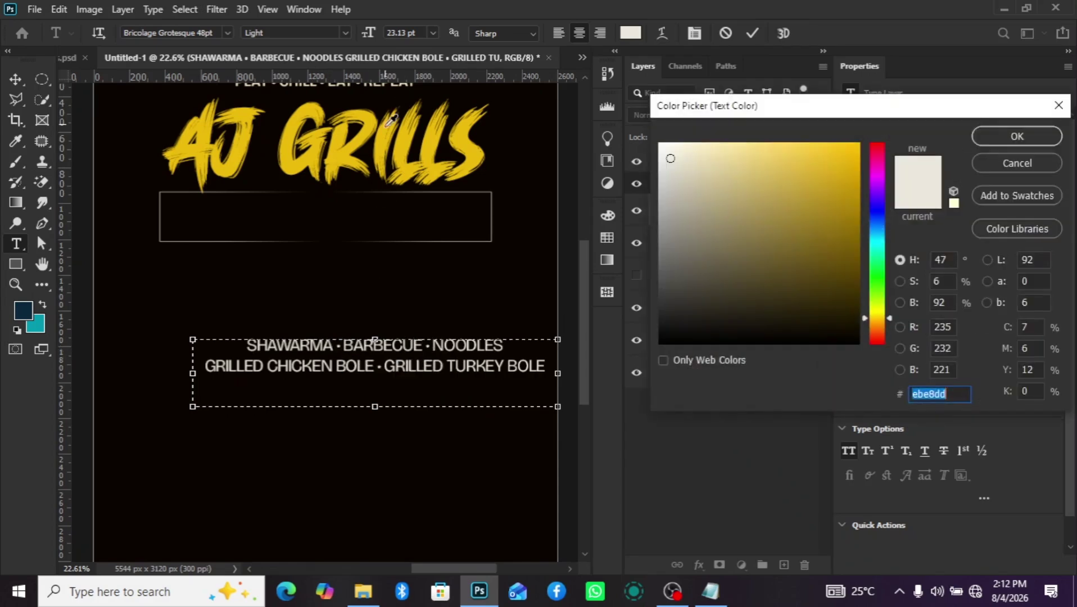
pyautogui.click(348, 143)
pyautogui.click(1012, 162)
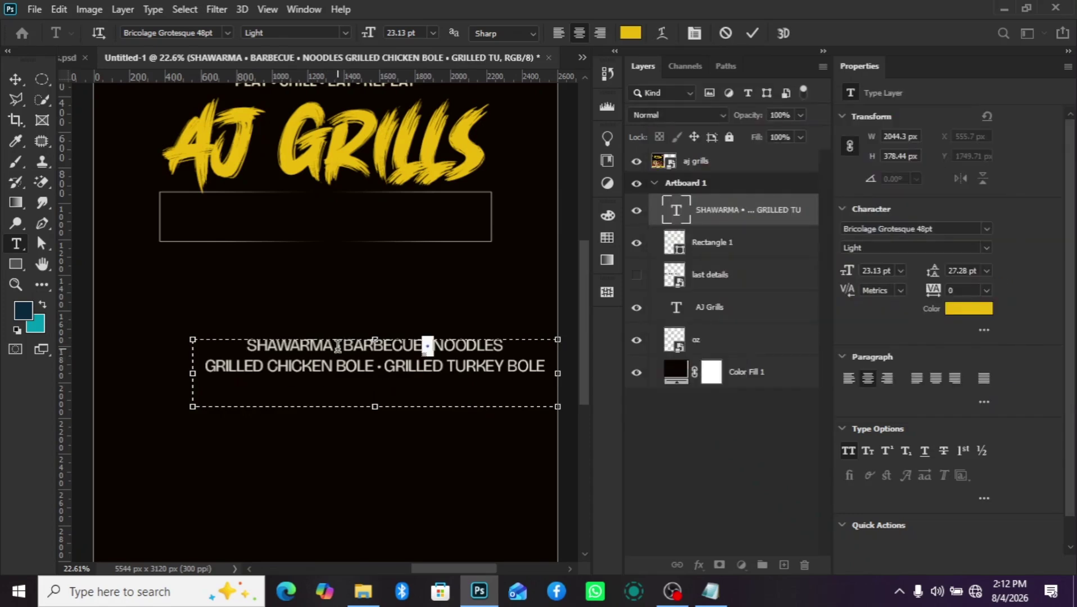
pyautogui.click(968, 308)
pyautogui.click(346, 139)
pyautogui.click(1014, 135)
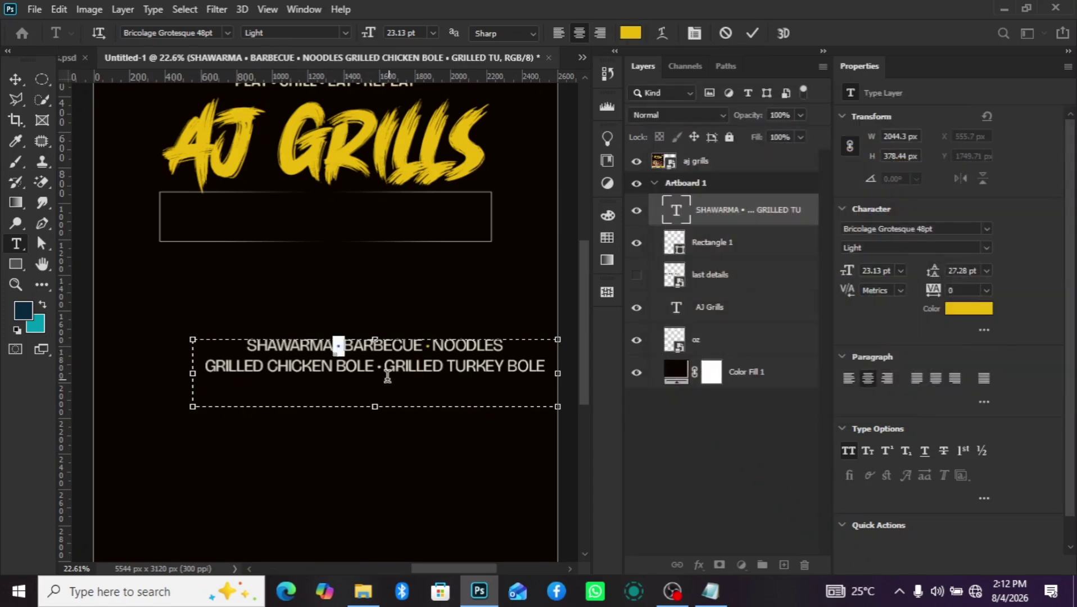
# Recolour the bullet in the second menu line, before GRILLED TURKEY BOLE, with the heading's yellow.
pyautogui.moveTo(373, 365); pyautogui.dragTo(382, 366)
pyautogui.click(959, 314)
pyautogui.click(388, 141)
pyautogui.click(1014, 134)
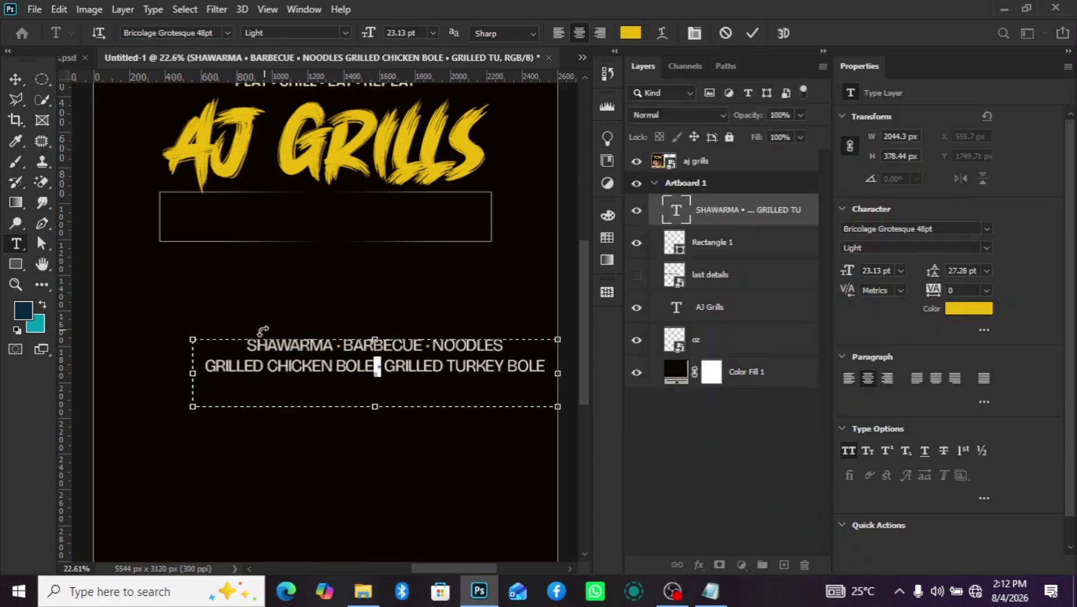
pyautogui.hotkey('ctrl', 'Return')
# Scale the menu text down to about 1593 px wide and place it inside the rectangle below the heading.
pyautogui.scroll(-3, 340, 418)
pyautogui.hotkey('ctrl', 't')
pyautogui.moveTo(413, 372); pyautogui.dragTo(360, 319)
pyautogui.press('Return')
# Reduce the height of the rectangle by raising its bottom edge closer to the two menu lines.
pyautogui.scroll(1, 339, 311)
pyautogui.click(712, 243)
pyautogui.hotkey('ctrl', 't')
pyautogui.scroll(3, 306, 311)
pyautogui.moveTo(301, 292); pyautogui.dragTo(301, 281)
pyautogui.press('Return')
# Scale the menu text down to about 89.5%, roughly 1425 px wide, keeping it inside the rectangle.
pyautogui.click(746, 212)
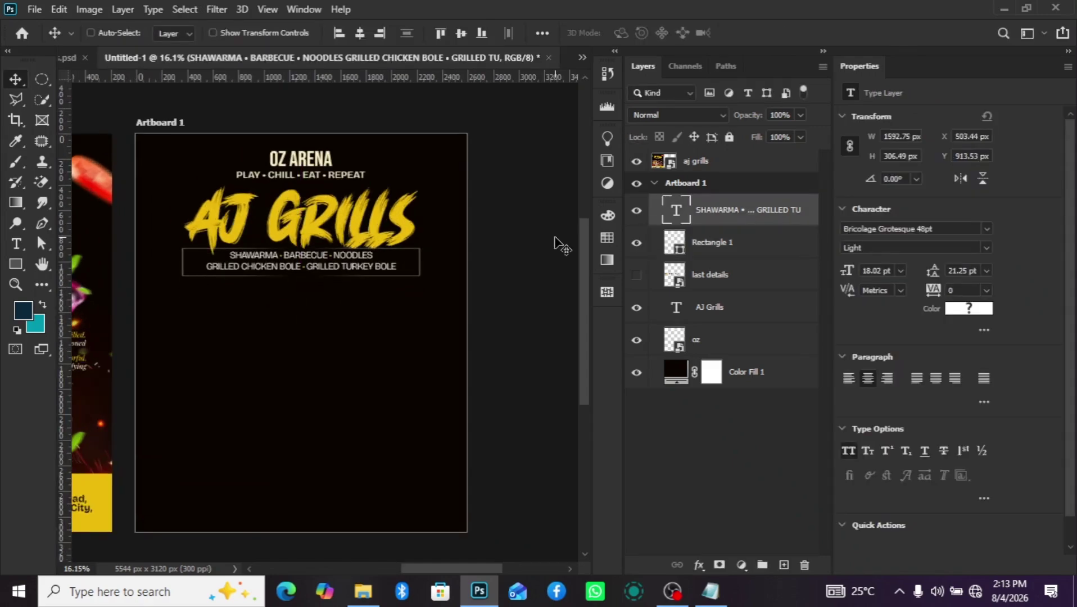
pyautogui.scroll(-5, 348, 298)
pyautogui.hotkey('ctrl', 't')
pyautogui.scroll(1, 377, 284)
pyautogui.moveTo(370, 283); pyautogui.dragTo(357, 279)
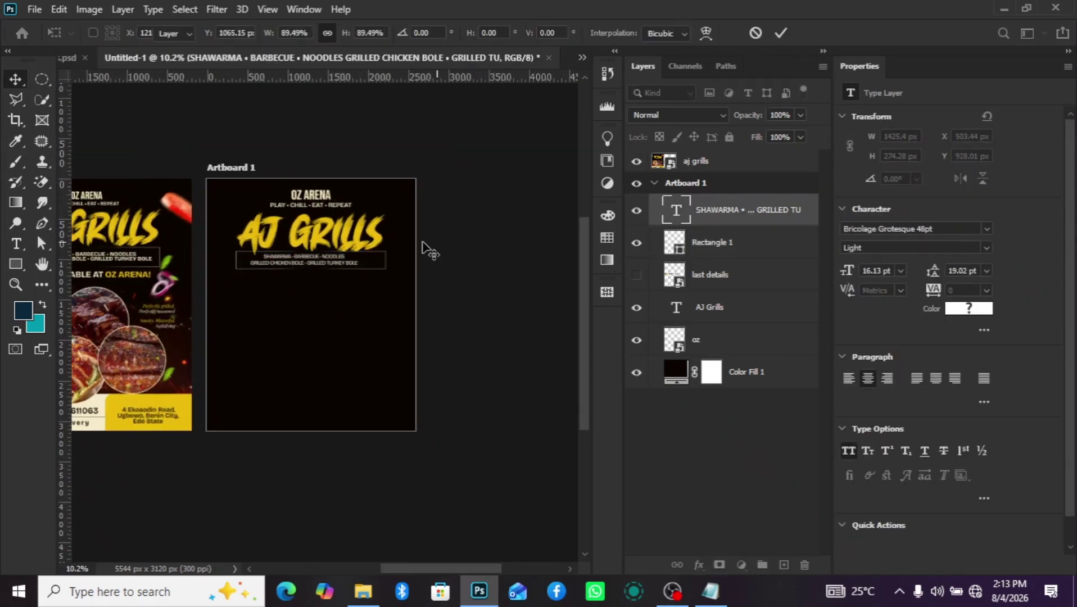
pyautogui.press('Return')
# Nudge the menu text 40 px to the right to centre it within the rectangle.
pyautogui.scroll(8, 394, 253)
pyautogui.hotkey('shift', 'Right')
pyautogui.hotkey('shift', 'Right')
pyautogui.hotkey('shift', 'Right')
pyautogui.hotkey('shift', 'Right')
pyautogui.scroll(-6, 385, 255)
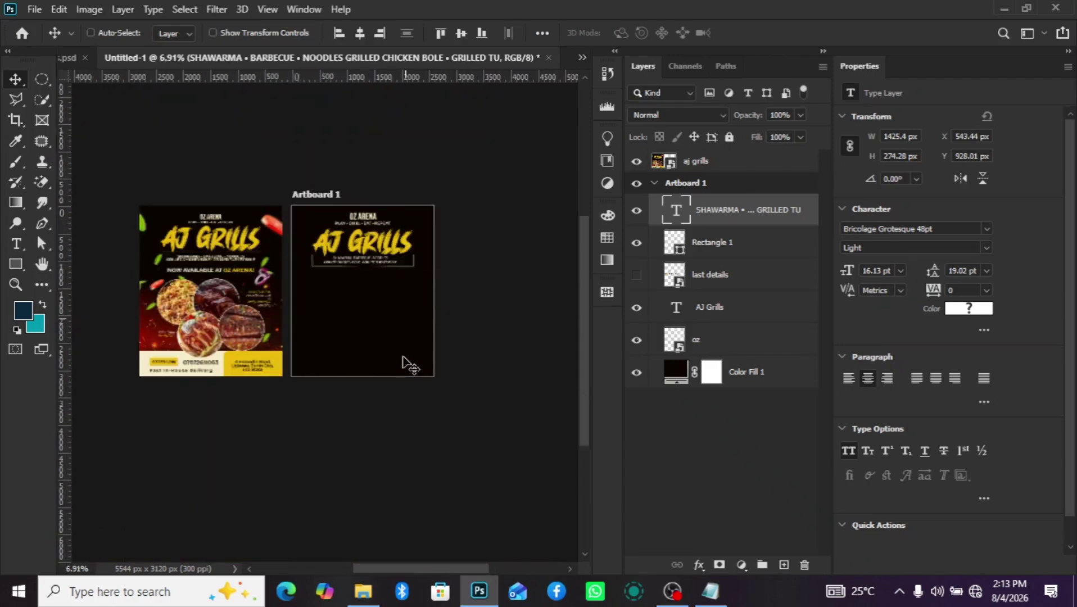
pyautogui.scroll(-3, 233, 270)
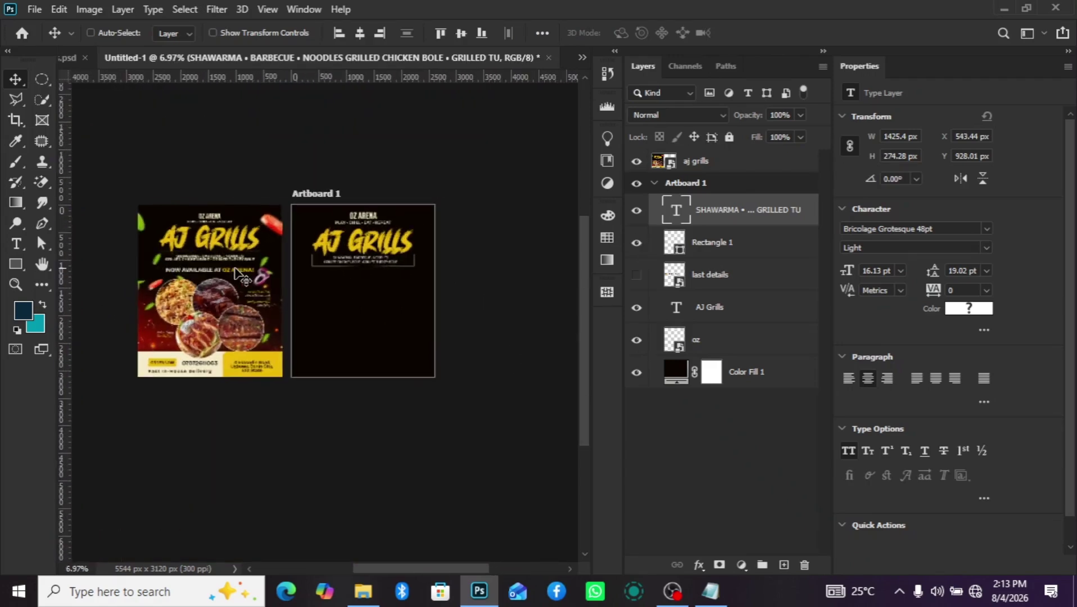
# Switch to Notepad, copy the line "NOW AVAILABLE AT OZ ARENA!", and return to Photoshop.
pyautogui.click(710, 590)
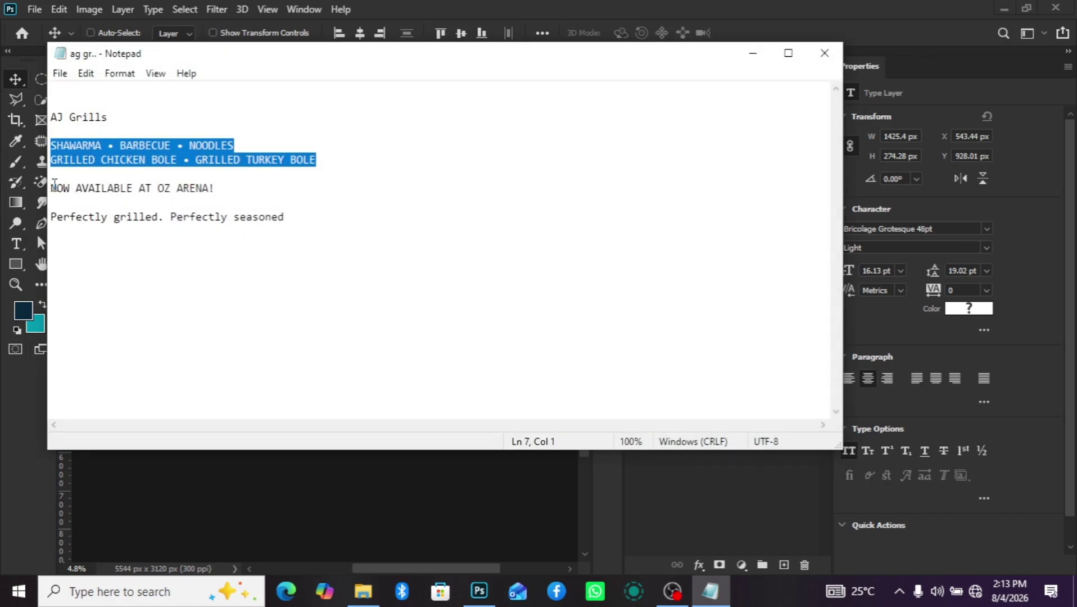
pyautogui.moveTo(55, 186); pyautogui.dragTo(111, 172)
pyautogui.hotkey('ctrl', 'c')
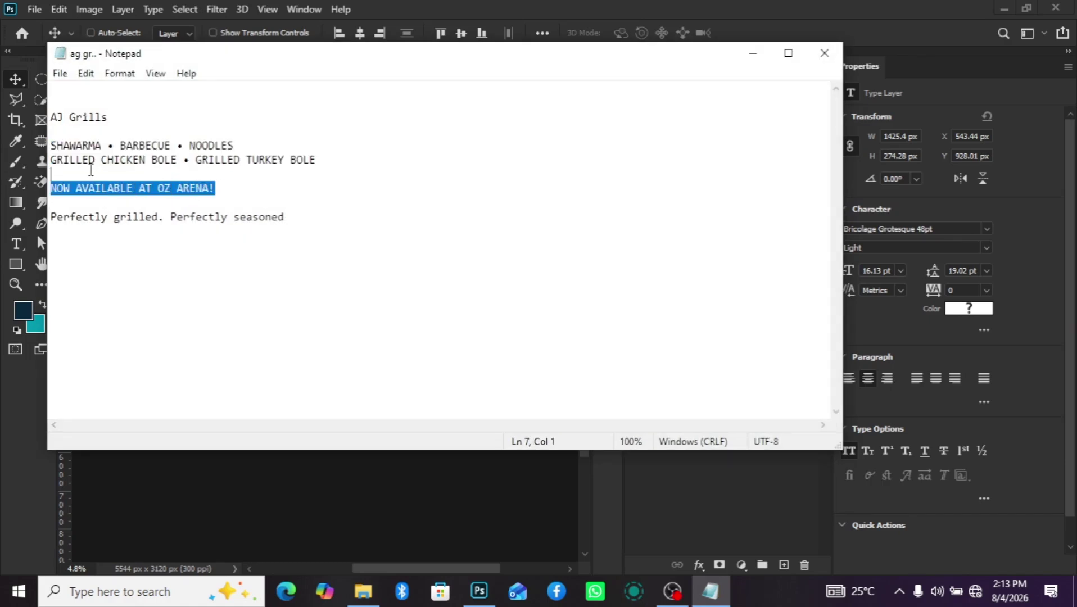
pyautogui.click(753, 53)
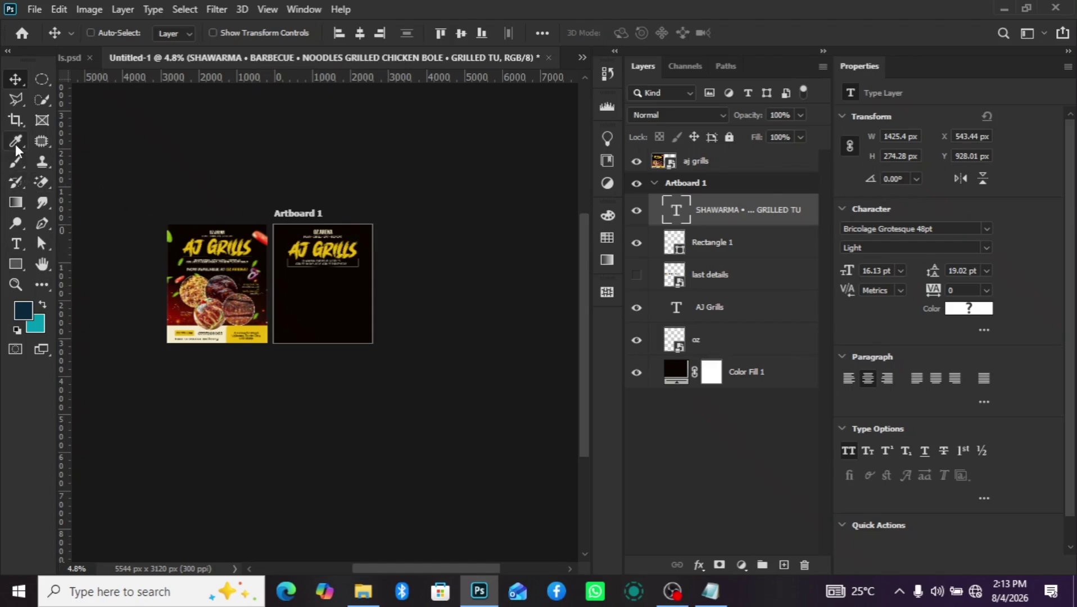
# Create a new layer and paste "NOW AVAILABLE AT OZ ARENA!" as point text in the artboard's lower part.
pyautogui.scroll(2, 305, 314)
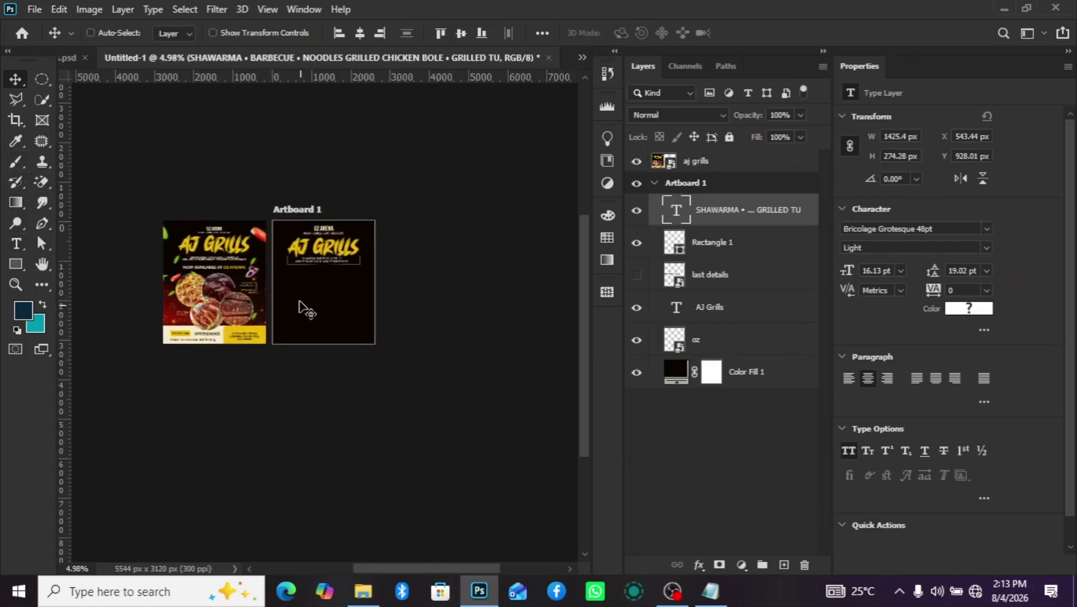
pyautogui.scroll(2, 305, 310)
pyautogui.click(783, 565)
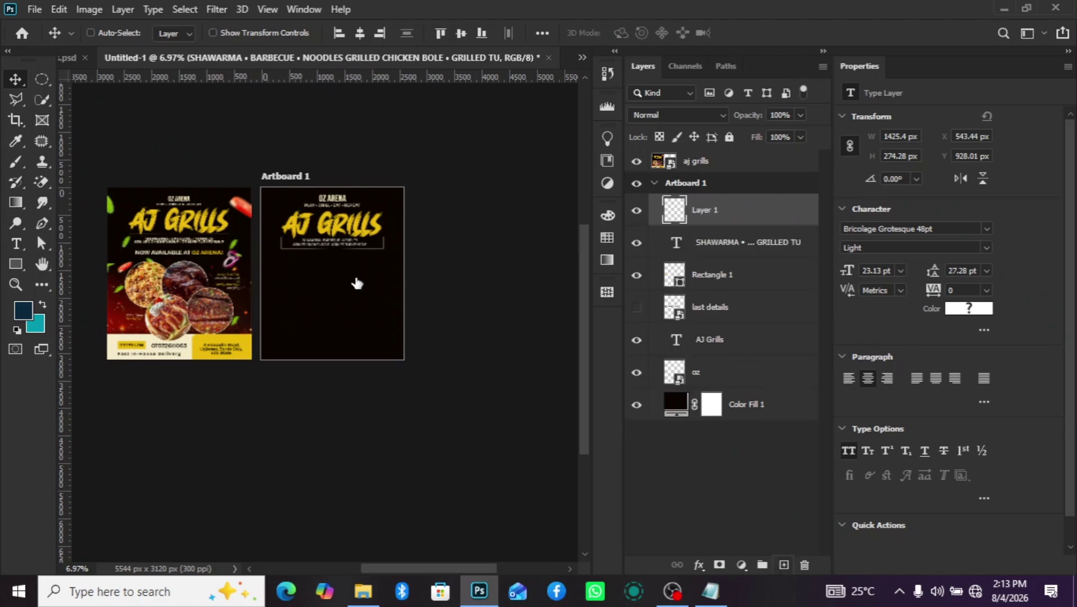
pyautogui.click(16, 243)
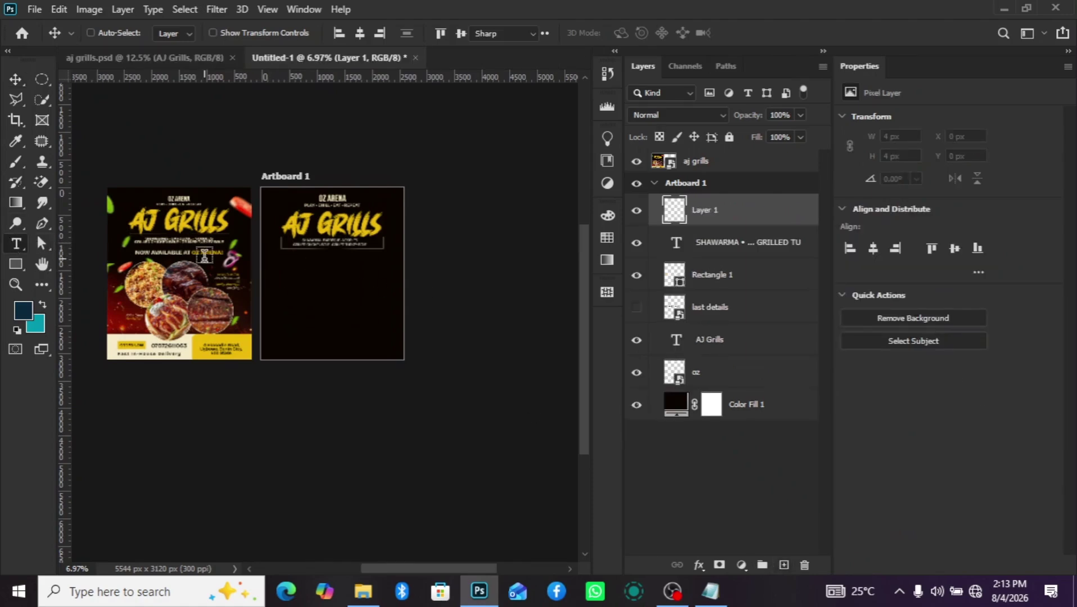
pyautogui.click(294, 307)
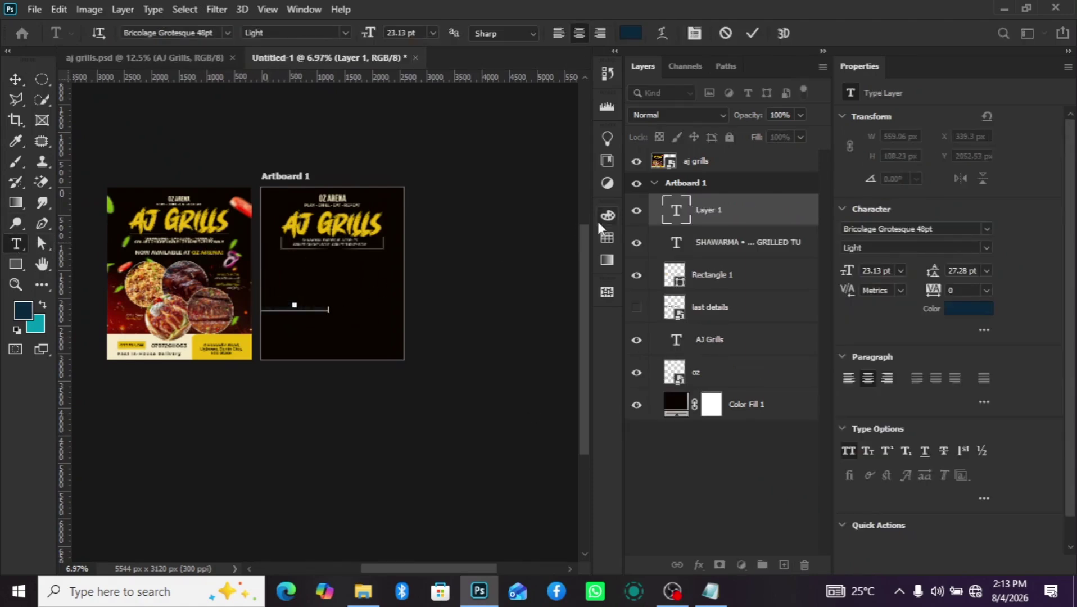
pyautogui.hotkey('ctrl', 'v')
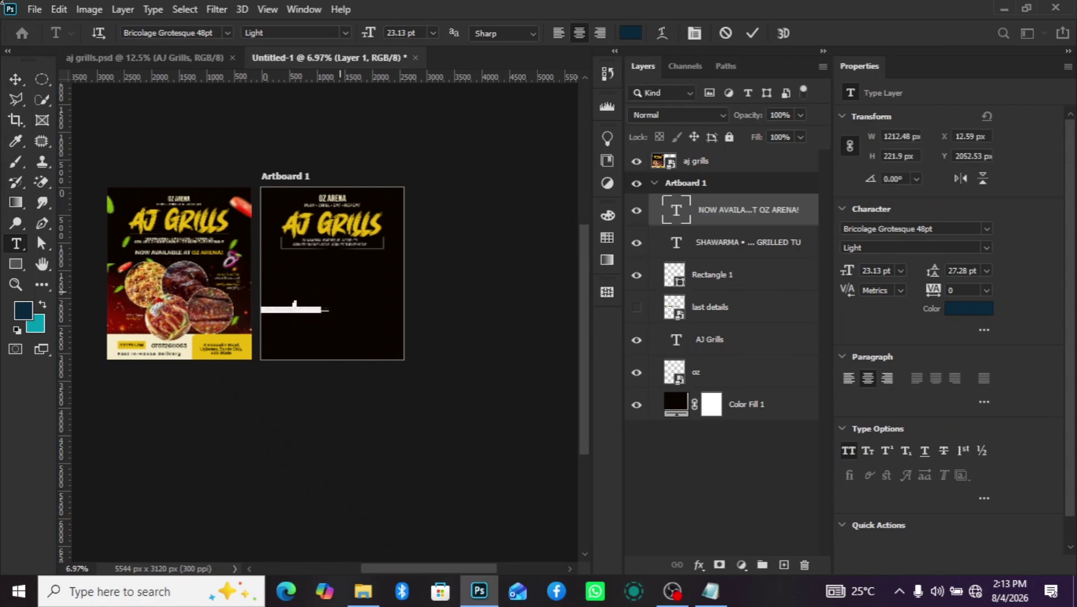
pyautogui.click(754, 224)
# Recolour the "NOW AVAILABLE AT OZ ARENA!" text off-white (f3efe2).
pyautogui.click(968, 308)
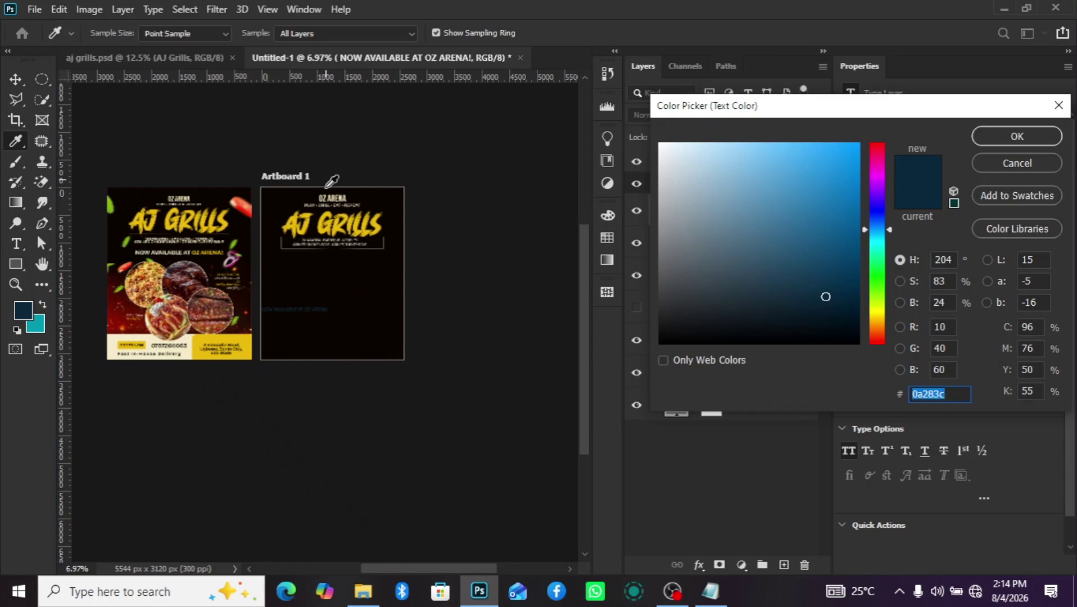
pyautogui.click(244, 354)
pyautogui.click(672, 151)
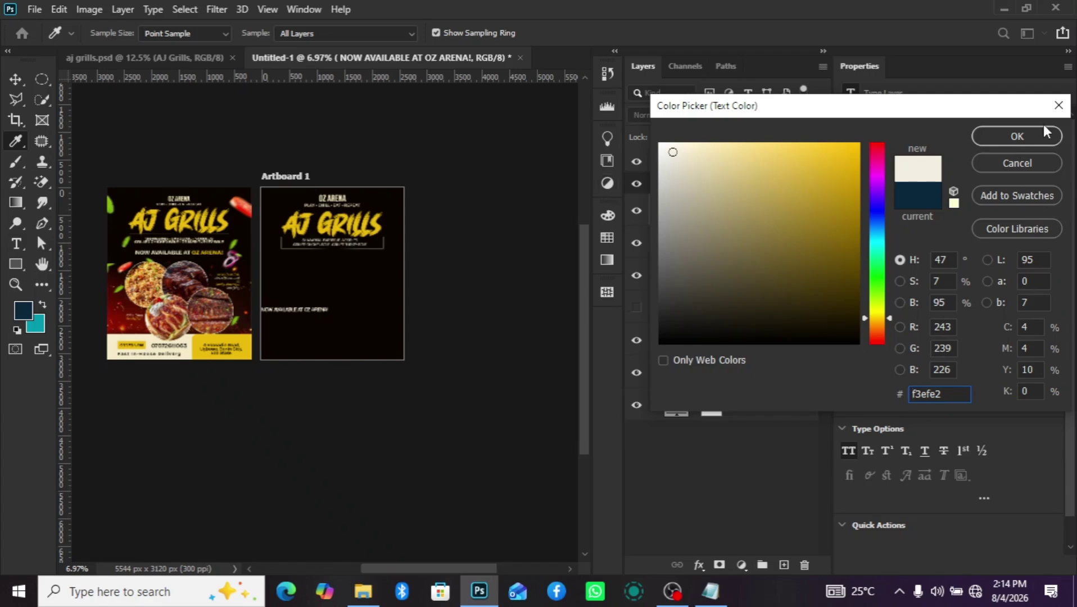
pyautogui.click(1037, 138)
# Move the "NOW AVAILABLE AT OZ ARENA!" text up to just below the menu rectangle, roughly centred on the artboard.
pyautogui.scroll(2, 304, 312)
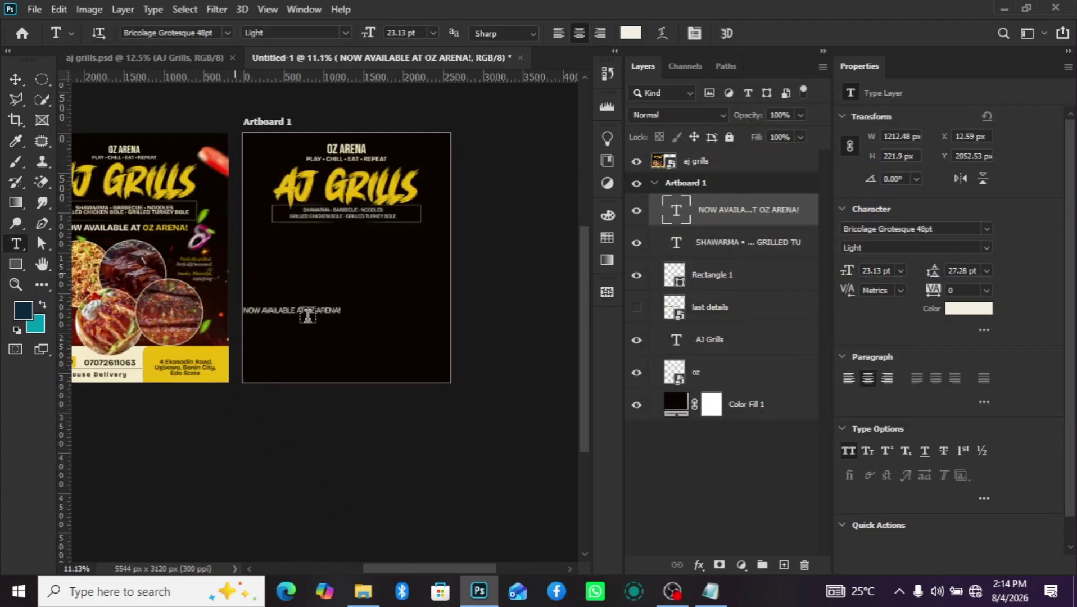
pyautogui.click(15, 79)
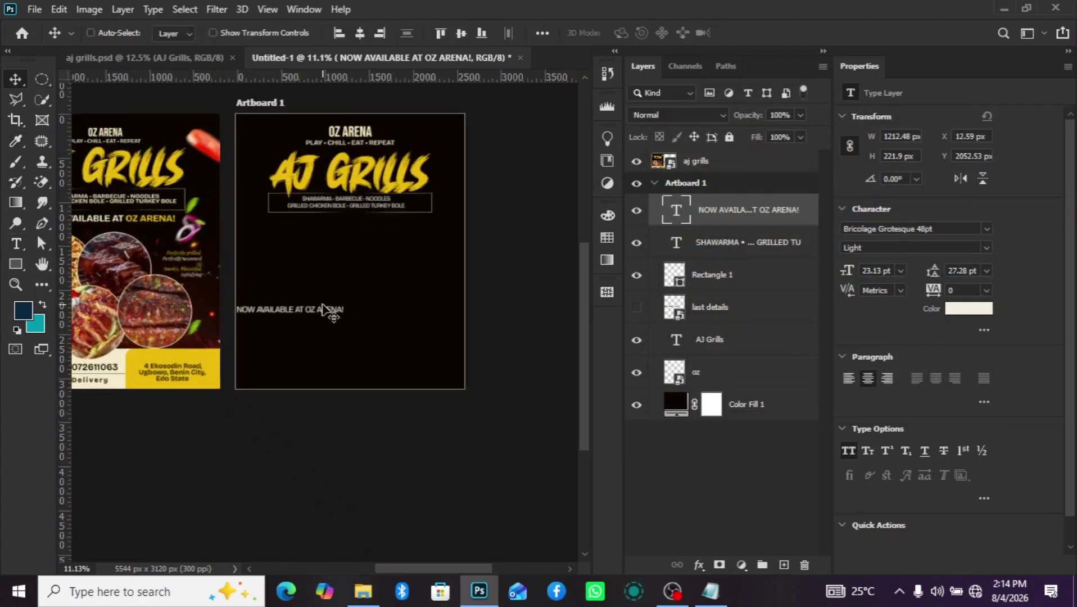
pyautogui.moveTo(323, 308); pyautogui.dragTo(388, 231)
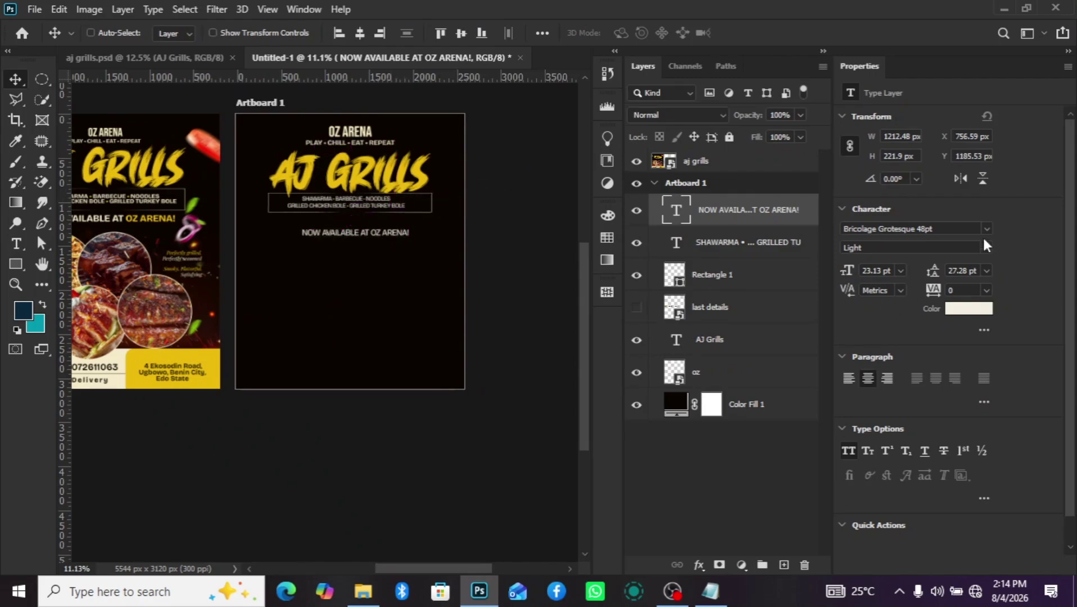
# Set the "NOW AVAILABLE AT OZ ARENA!" text to the Medium font style at 30.13 pt.
pyautogui.click(985, 249)
pyautogui.click(920, 288)
pyautogui.moveTo(846, 271); pyautogui.dragTo(851, 273)
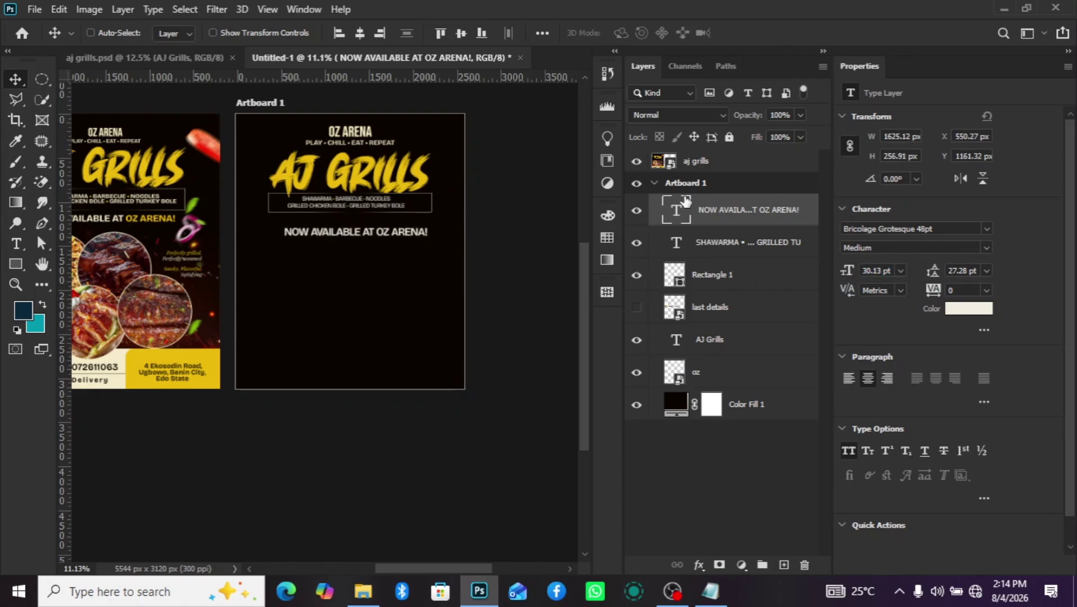
# Recolour only the words "OZ ARENA!" in the "NOW AVAILABLE AT OZ ARENA!" text golden yellow (edba0a), sampled from the AJ Grills title.
pyautogui.doubleClick(366, 232)
pyautogui.moveTo(375, 231); pyautogui.dragTo(449, 254)
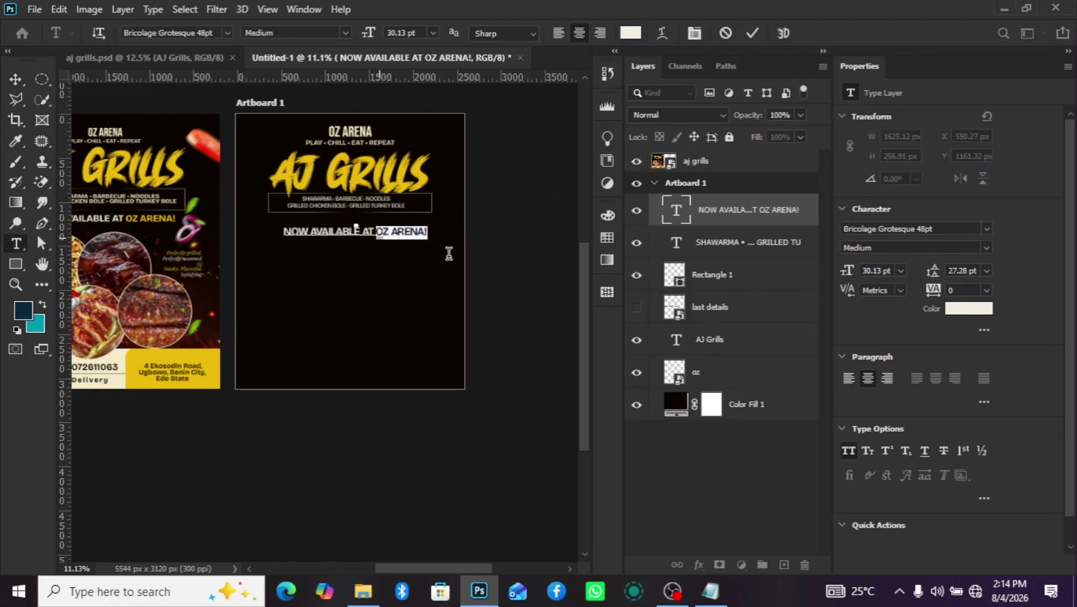
pyautogui.click(978, 315)
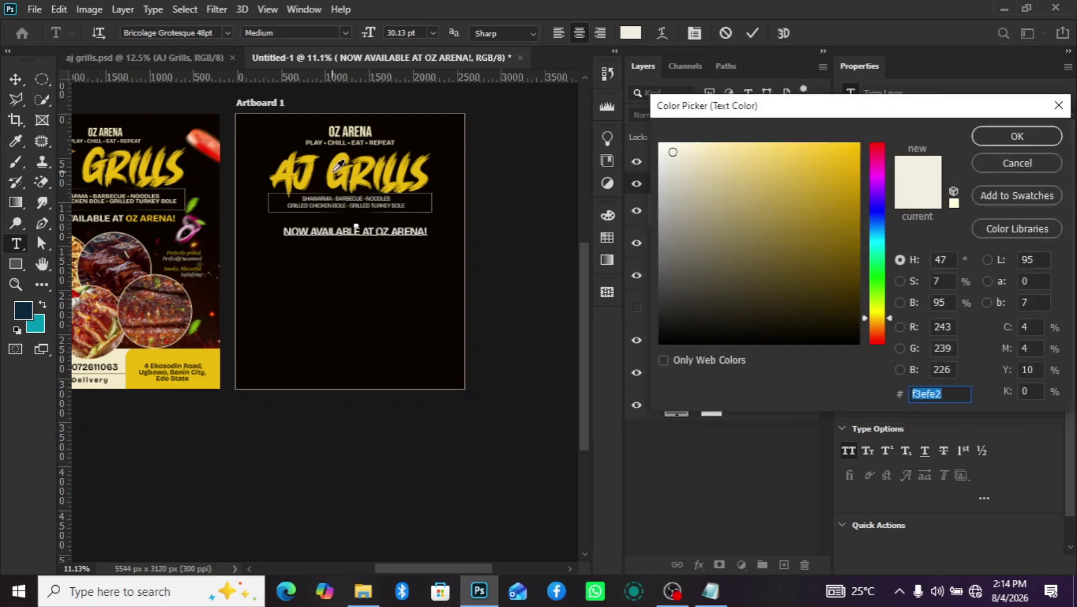
pyautogui.click(336, 169)
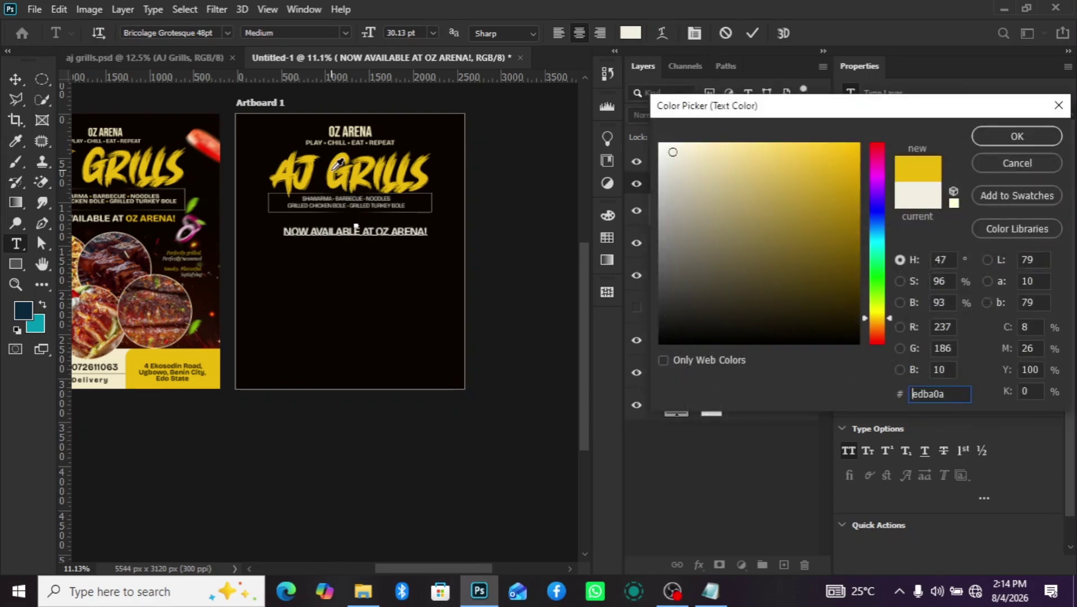
pyautogui.click(1014, 138)
pyautogui.hotkey('ctrl', 'Return')
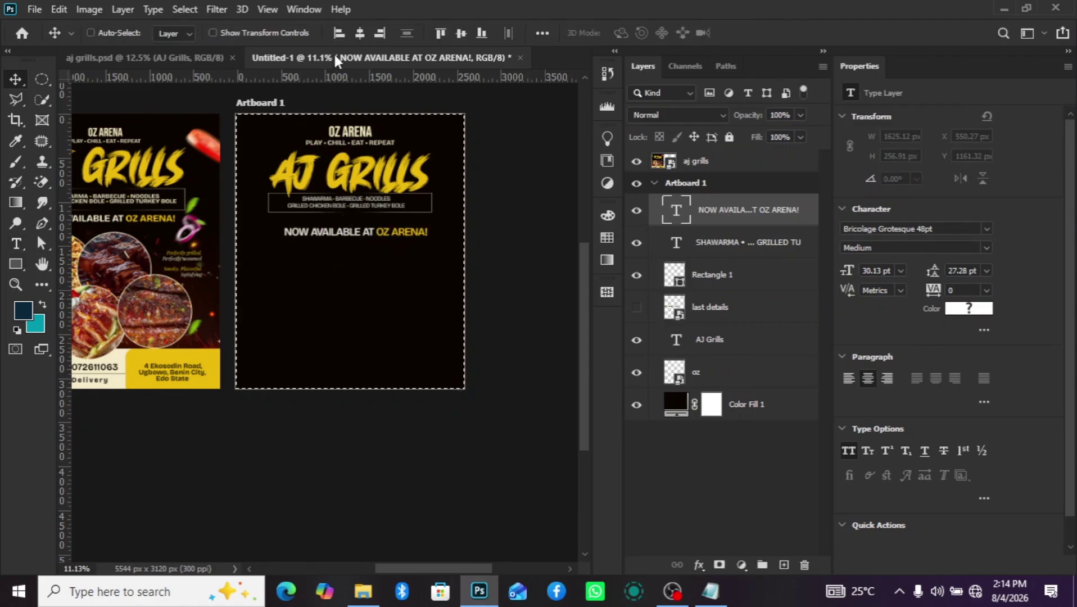
# Centre the "NOW AVAILABLE AT OZ ARENA!" text horizontally on the artboard and nudge it up about 63 px.
pyautogui.click(358, 34)
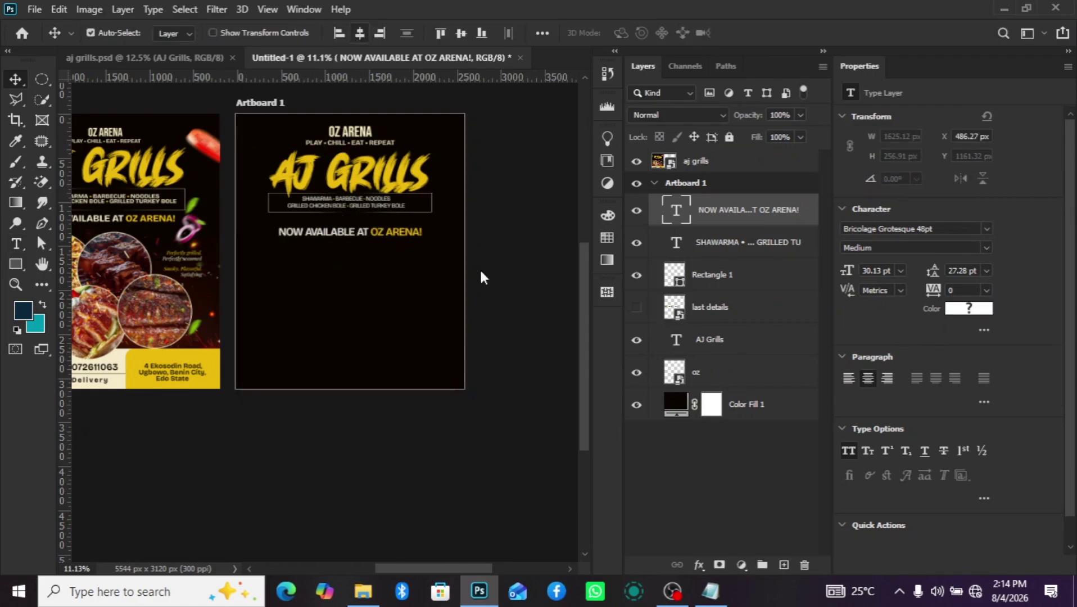
pyautogui.press('ctrl')
pyautogui.hotkey('shift', 'Up')
pyautogui.hotkey('shift', 'Up')
pyautogui.hotkey('shift', 'Up')
pyautogui.hotkey('shift', 'Up')
pyautogui.hotkey('shift', 'Up')
pyautogui.hotkey('shift', 'Up')
pyautogui.press('Up')
pyautogui.press('Up')
pyautogui.press('Up')
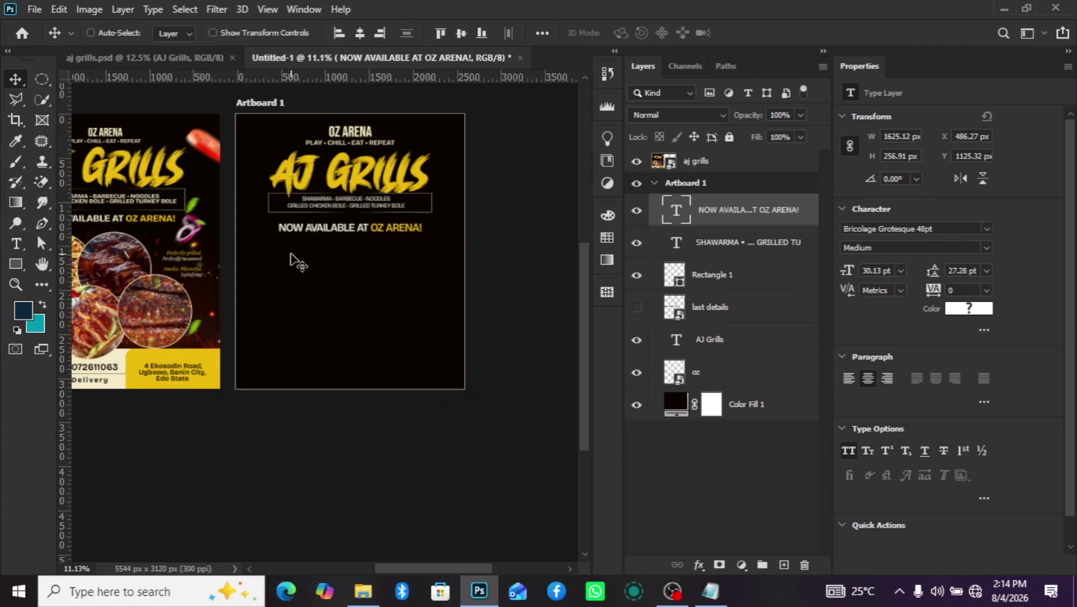
pyautogui.scroll(-1, 470, 219)
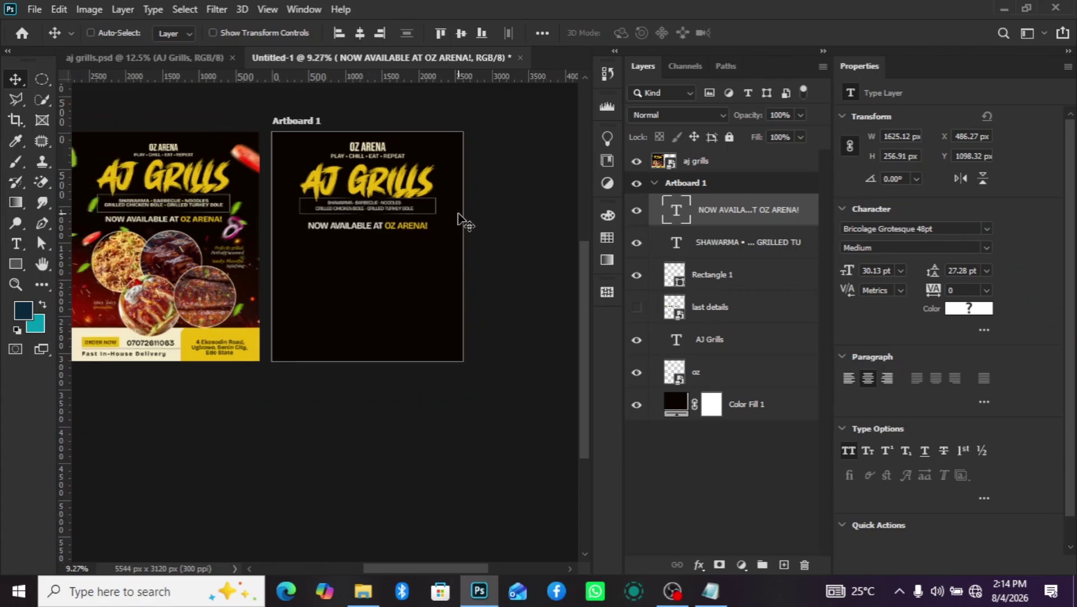
# Nudge the menu text and its outline rectangle down together by about 56 px, away from the AJ Grills title.
pyautogui.scroll(1, 432, 206)
pyautogui.click(731, 256)
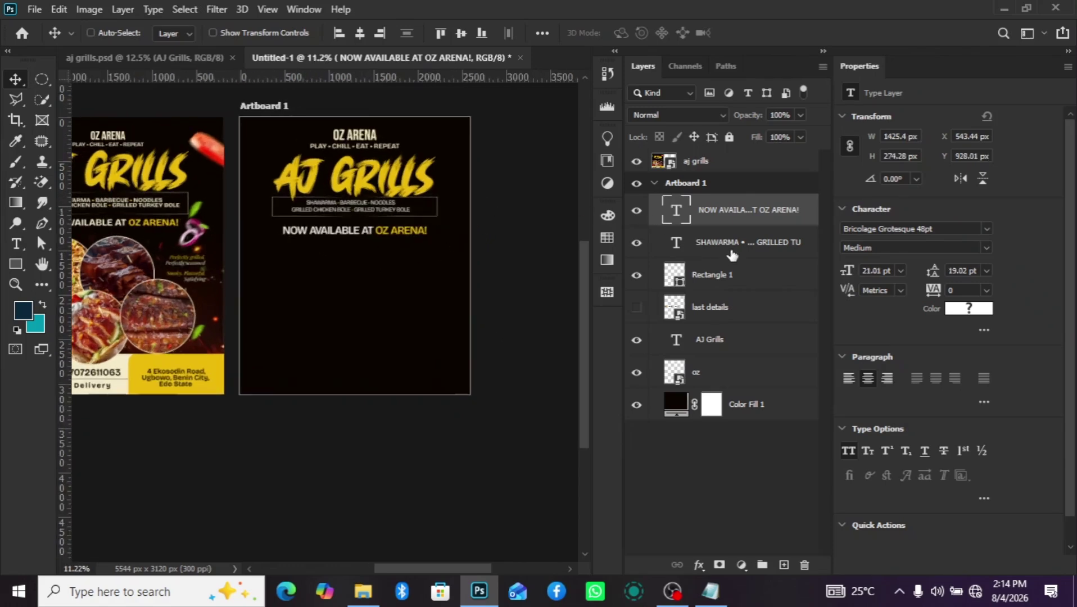
pyautogui.keyDown('shift'); pyautogui.click(729, 275); pyautogui.keyUp('shift')
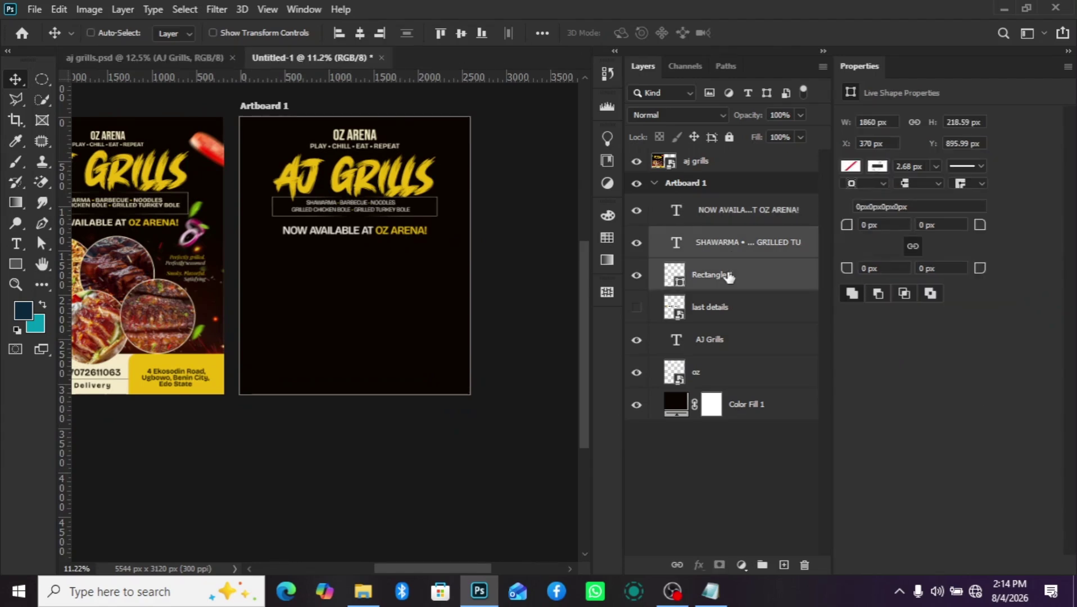
pyautogui.hotkey('shift', 'Down')
pyautogui.hotkey('shift', 'Down')
pyautogui.hotkey('shift', 'Down')
pyautogui.hotkey('shift', 'Down')
pyautogui.hotkey('shift', 'Down')
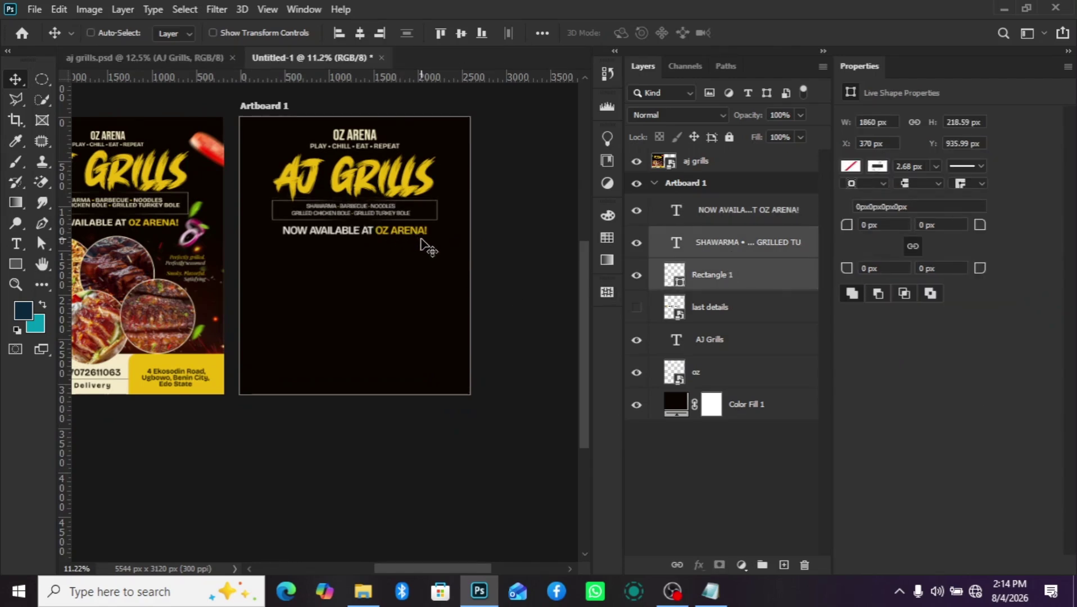
# Nudge the "NOW AVAILABLE AT OZ ARENA!" text down about 48 px to widen the gap below the menu rectangle.
pyautogui.click(690, 221)
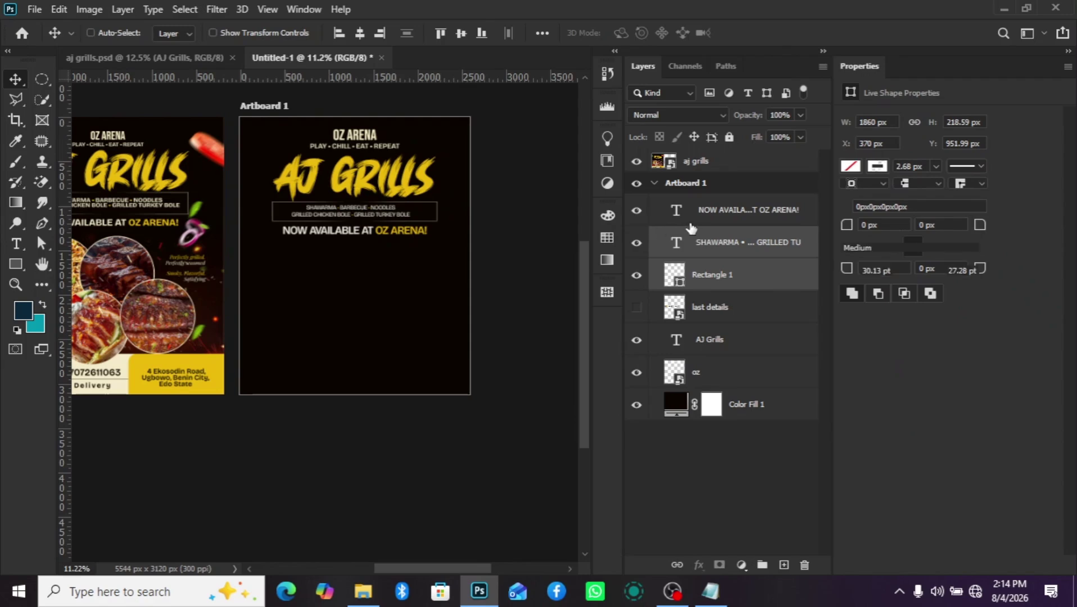
pyautogui.hotkey('shift', 'Down')
pyautogui.hotkey('shift', 'Down')
pyautogui.hotkey('shift', 'Down')
pyautogui.hotkey('shift', 'Down')
pyautogui.hotkey('shift', 'Down')
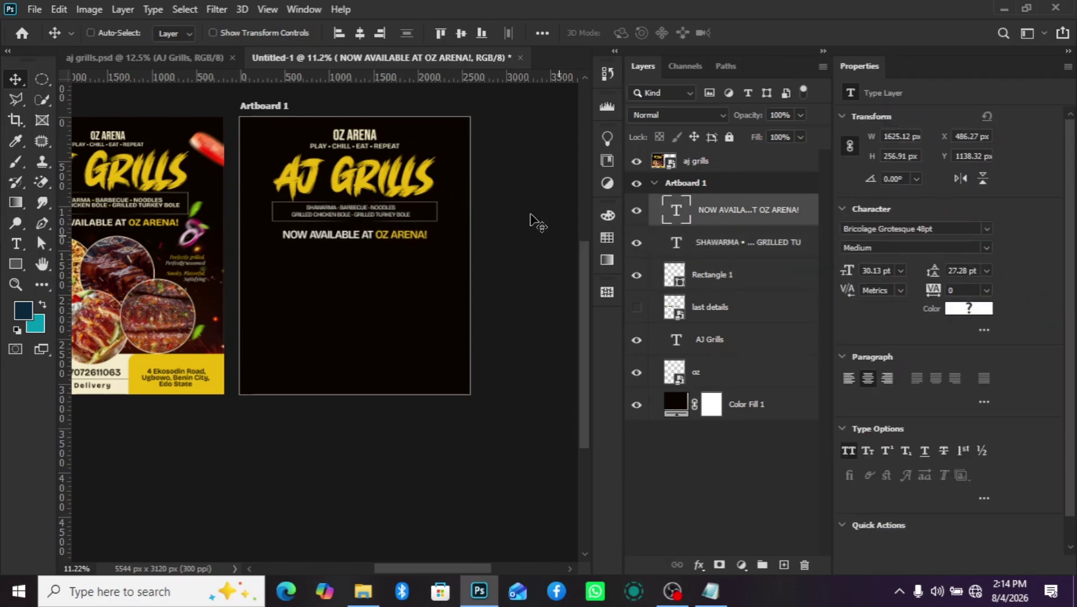
pyautogui.scroll(5, 359, 235)
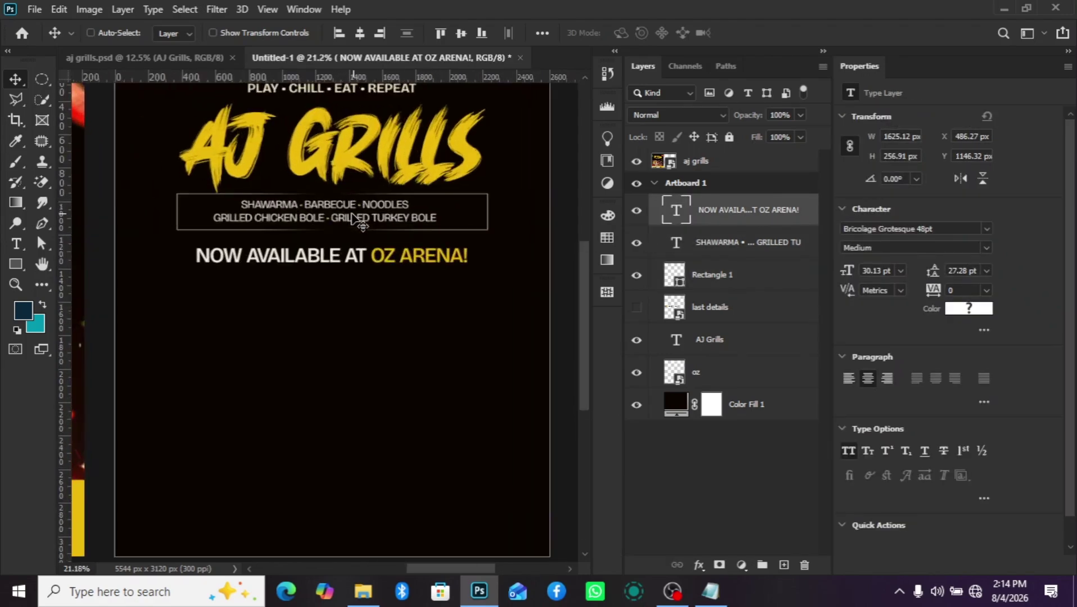
# Add two new layers and draw a circle about 1053 px in diameter in the artboard's lower left with the Ellipse tool.
pyautogui.scroll(-6, 230, 293)
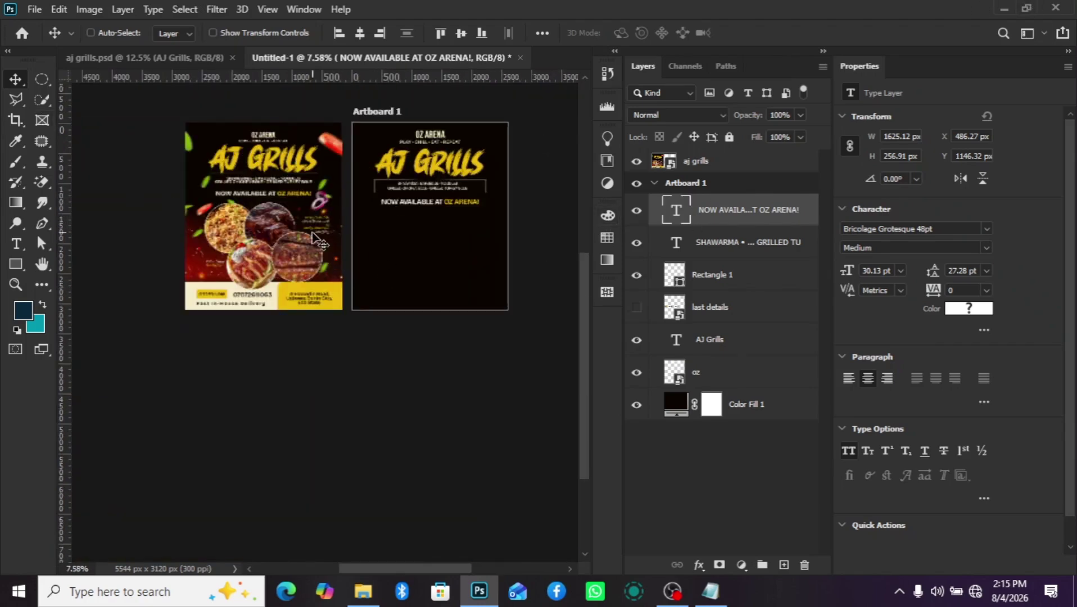
pyautogui.click(788, 568)
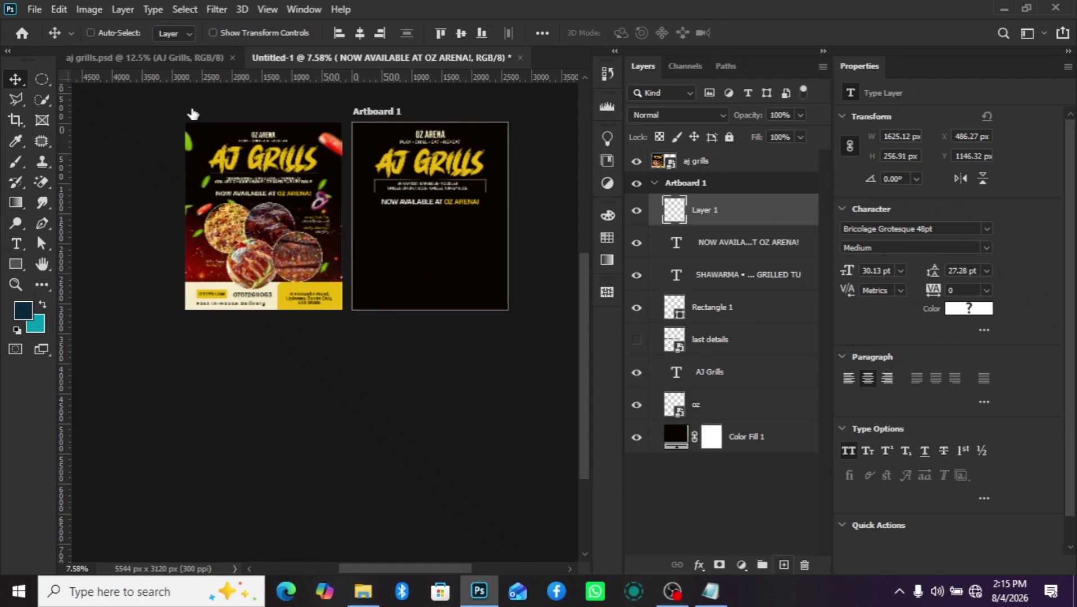
pyautogui.click(789, 569)
pyautogui.click(22, 266)
pyautogui.rightClick(14, 264)
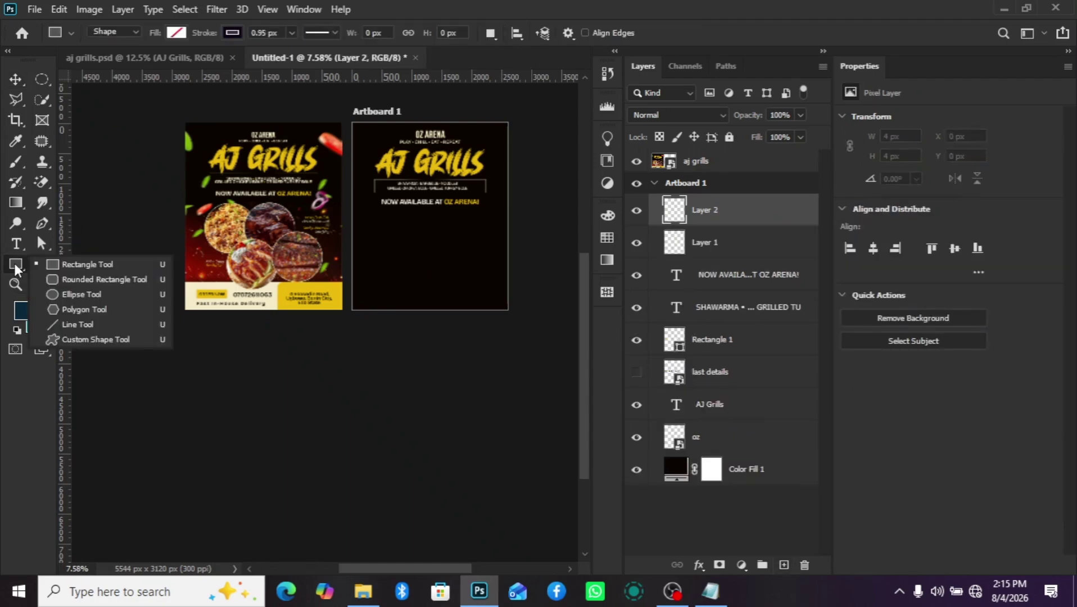
pyautogui.click(95, 295)
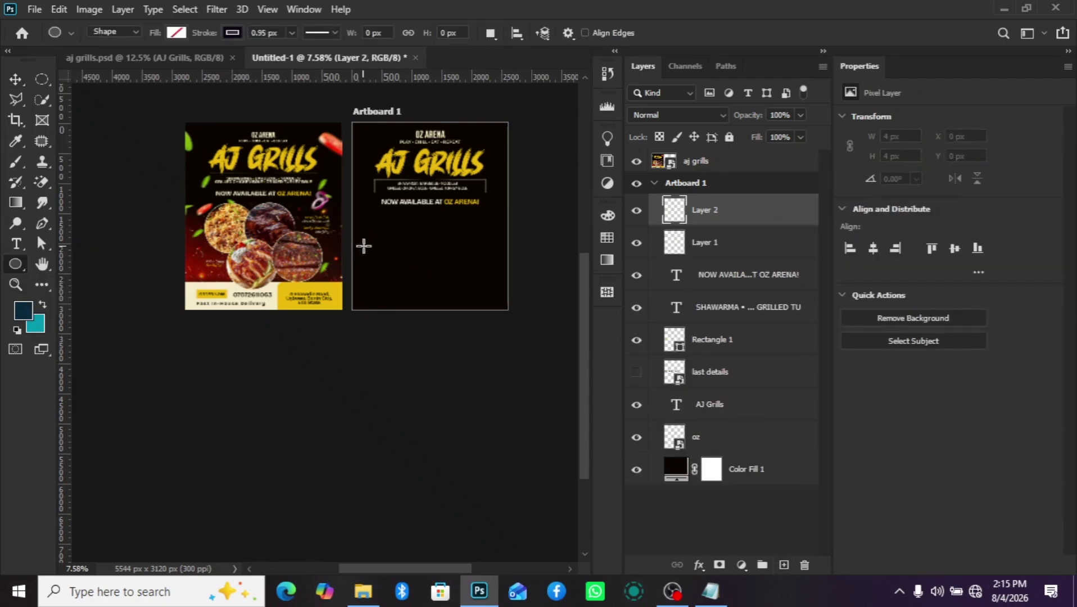
pyautogui.moveTo(367, 234); pyautogui.dragTo(432, 297)
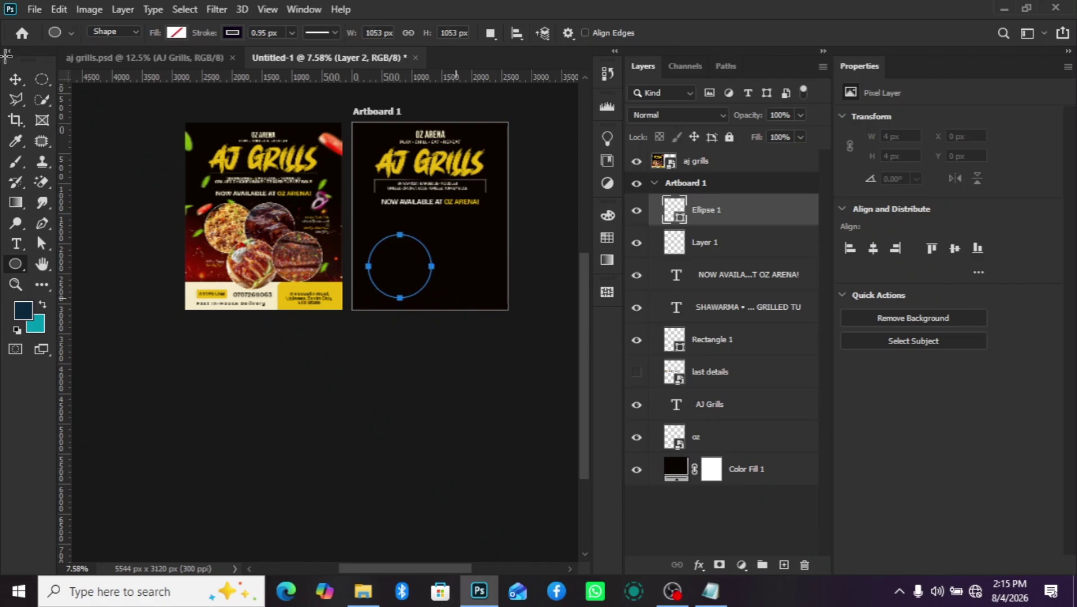
# Give the circle a golden yellow fill and a 15.60 px off-white stroke, and move it up below the "NOW AVAILABLE AT OZ ARENA!" text.
pyautogui.click(17, 80)
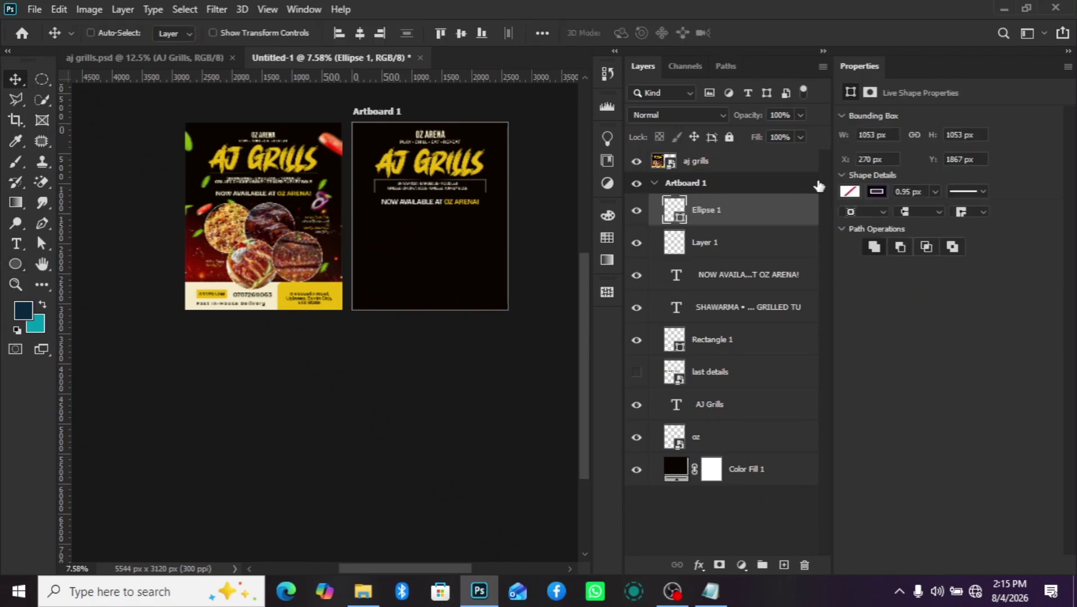
pyautogui.click(850, 191)
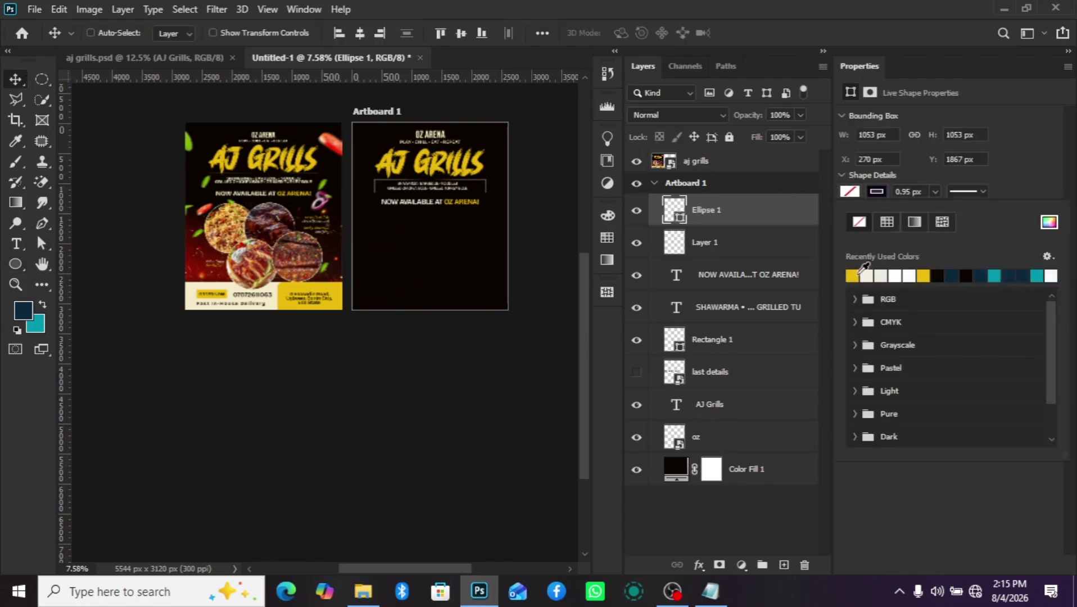
pyautogui.click(859, 274)
pyautogui.click(872, 193)
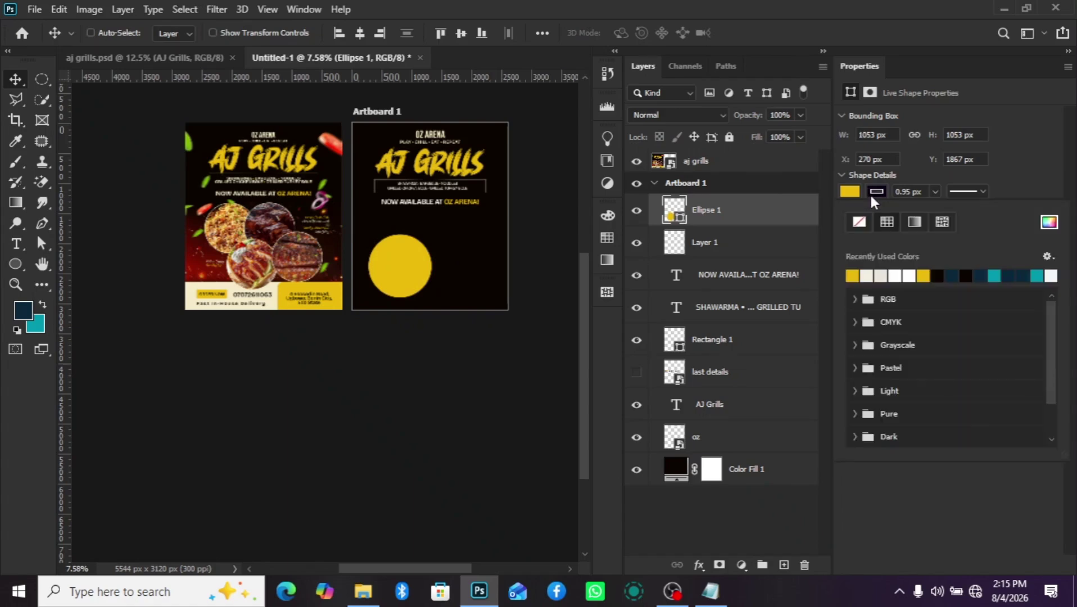
pyautogui.click(874, 274)
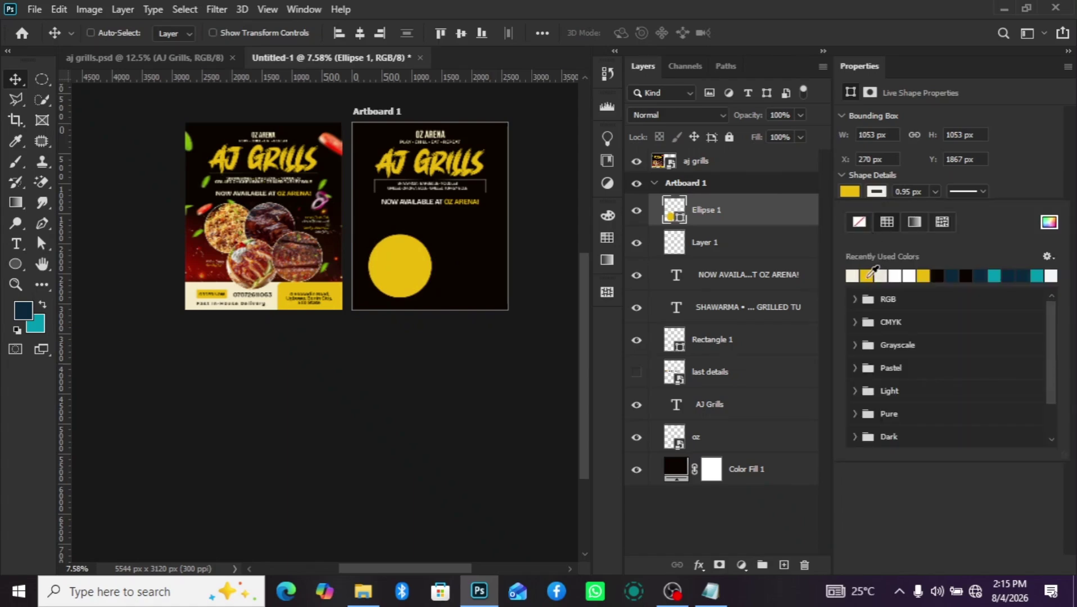
pyautogui.click(935, 192)
pyautogui.moveTo(940, 209); pyautogui.dragTo(942, 208)
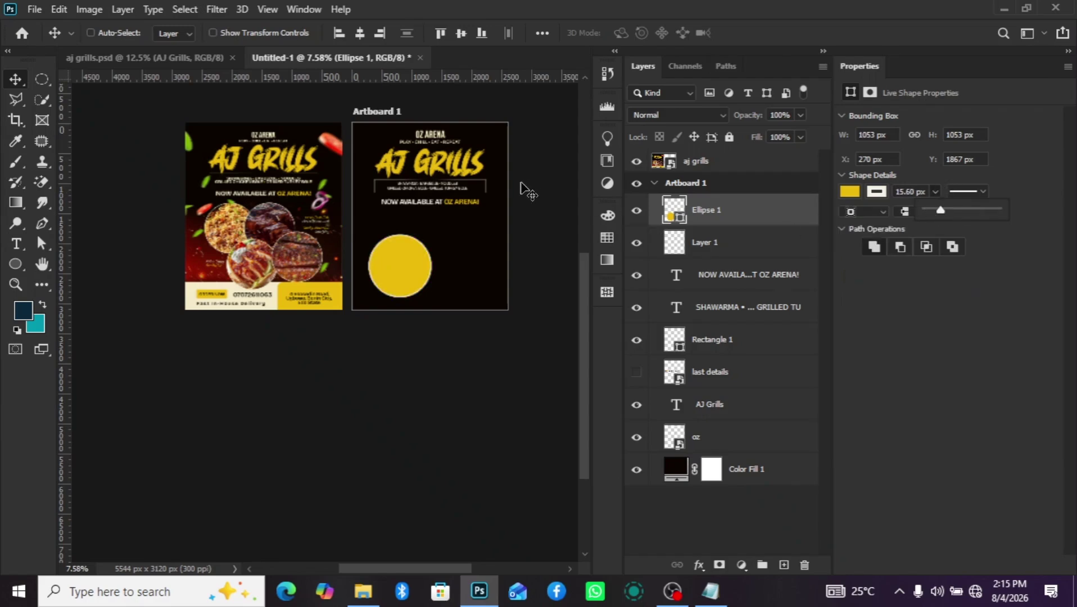
pyautogui.scroll(3, 404, 278)
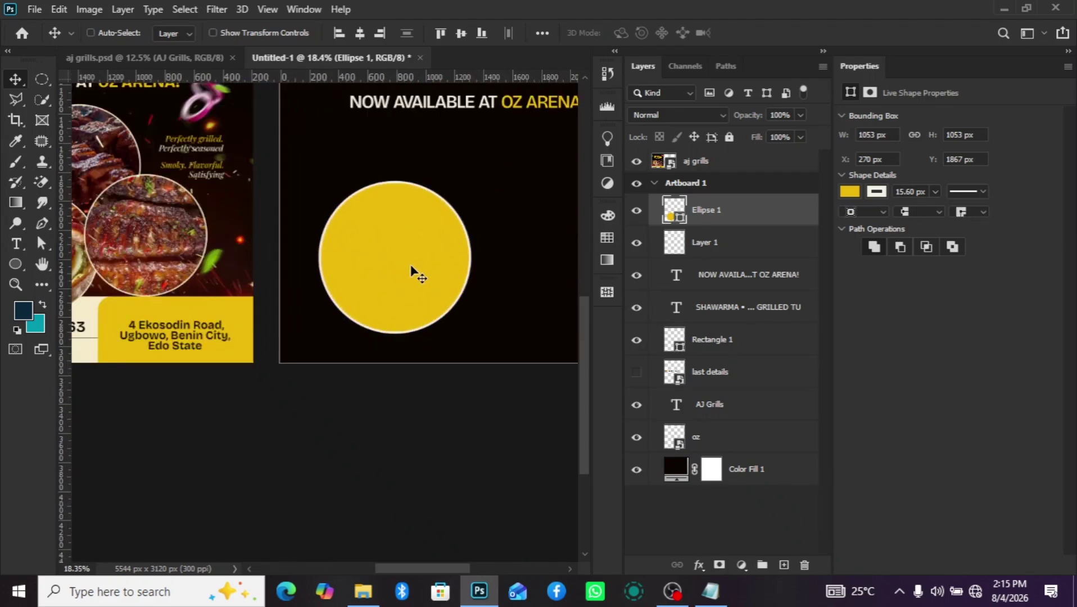
pyautogui.moveTo(412, 271); pyautogui.dragTo(484, 208)
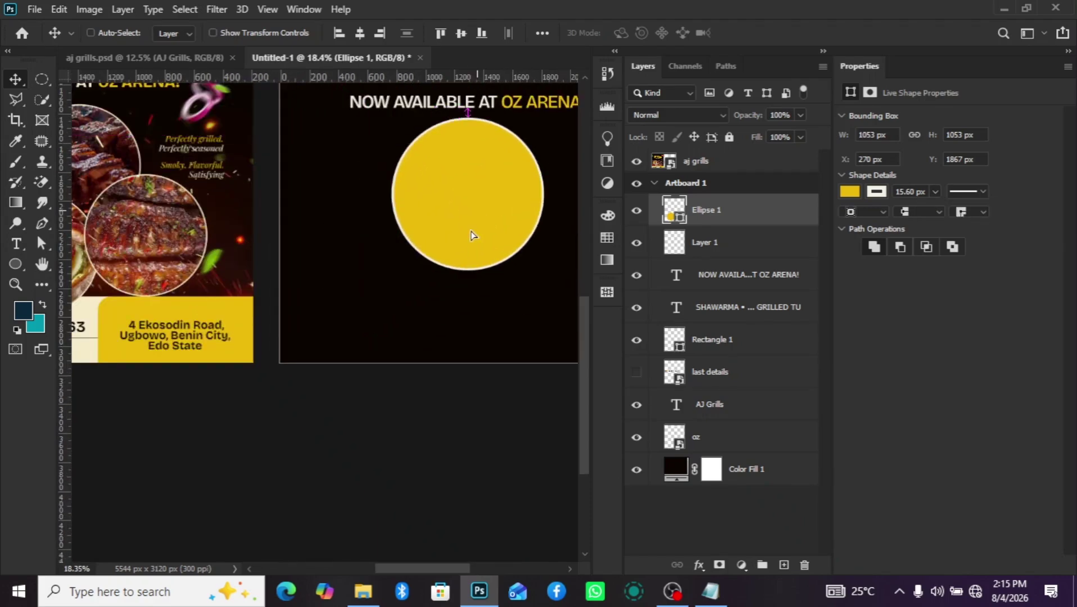
# Place the noodles image from the "aj grils" folder in File Explorer into the Photoshop document and clip it to the circle.
pyautogui.click(369, 601)
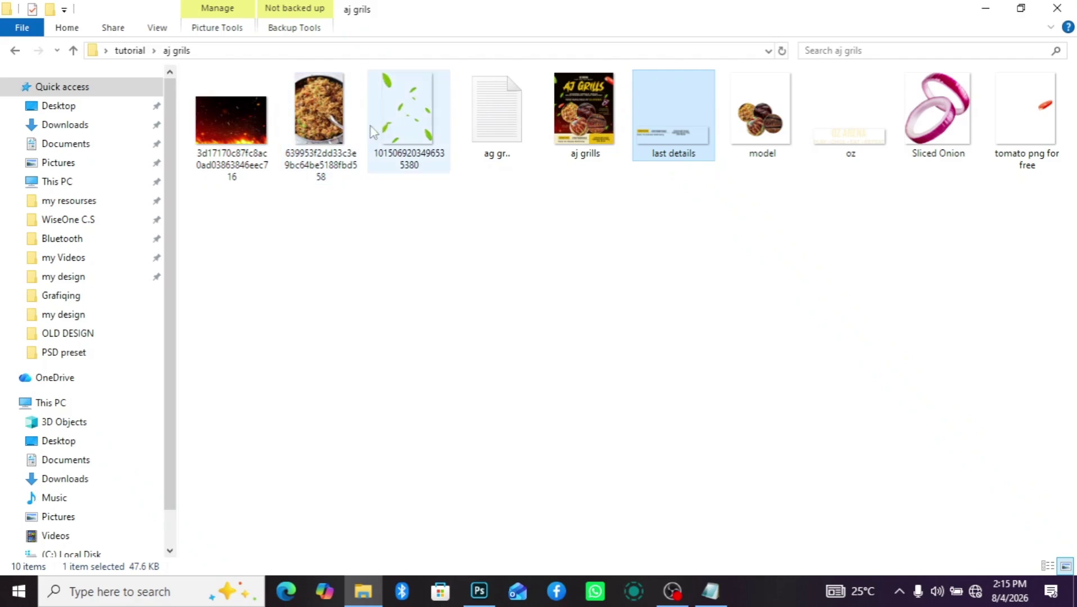
pyautogui.moveTo(322, 112); pyautogui.dragTo(460, 168)
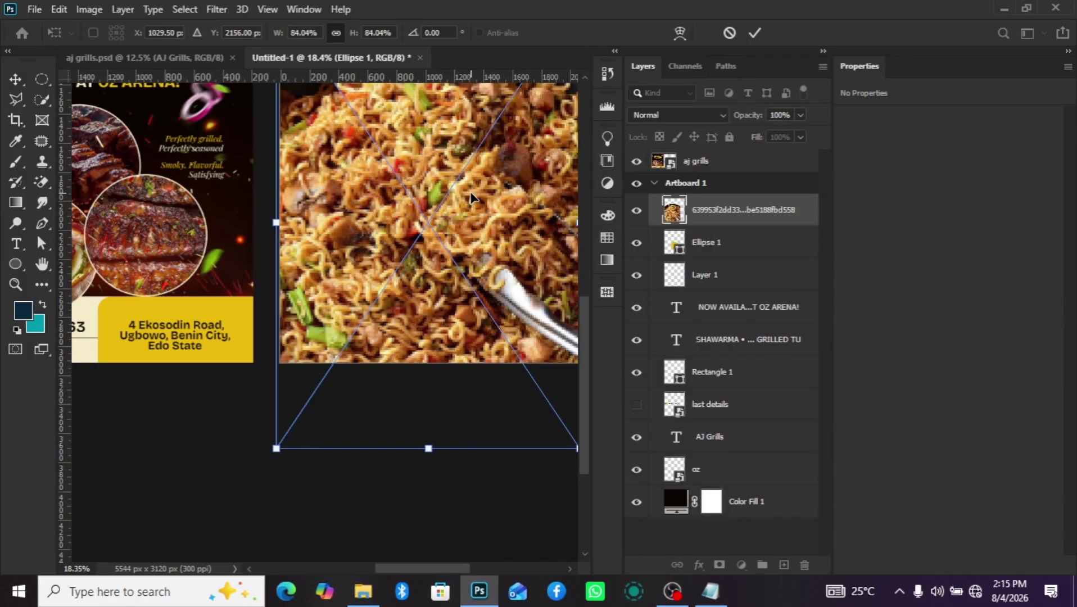
pyautogui.keyDown('alt'); pyautogui.click(747, 224); pyautogui.keyUp('alt')
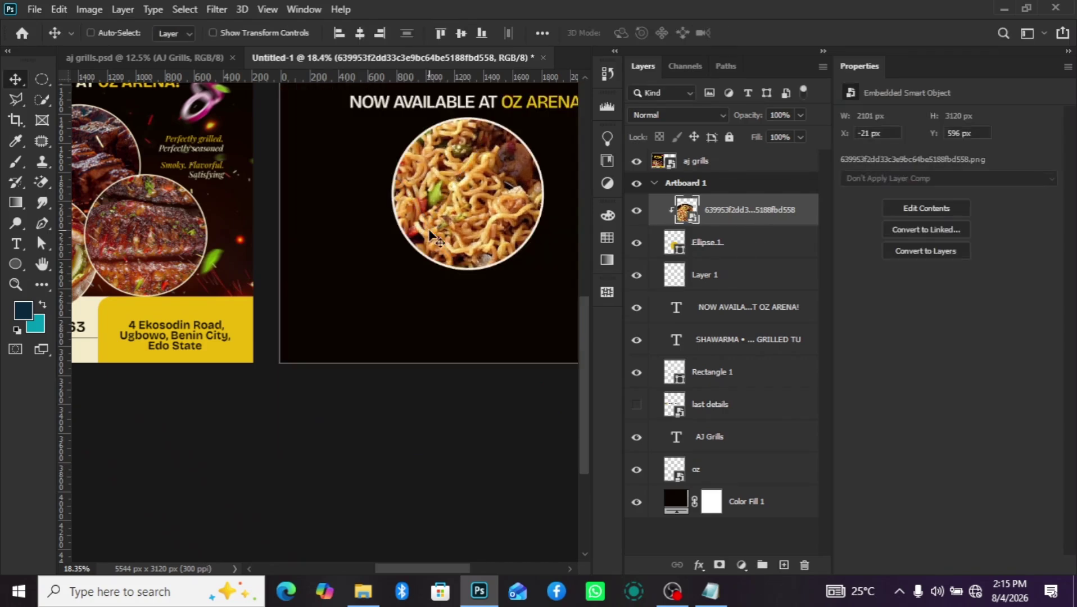
# Scale the clipped noodles image to 52.20% and reposition it so the noodles fill the circle.
pyautogui.scroll(-3, 466, 231)
pyautogui.hotkey('ctrl', 't')
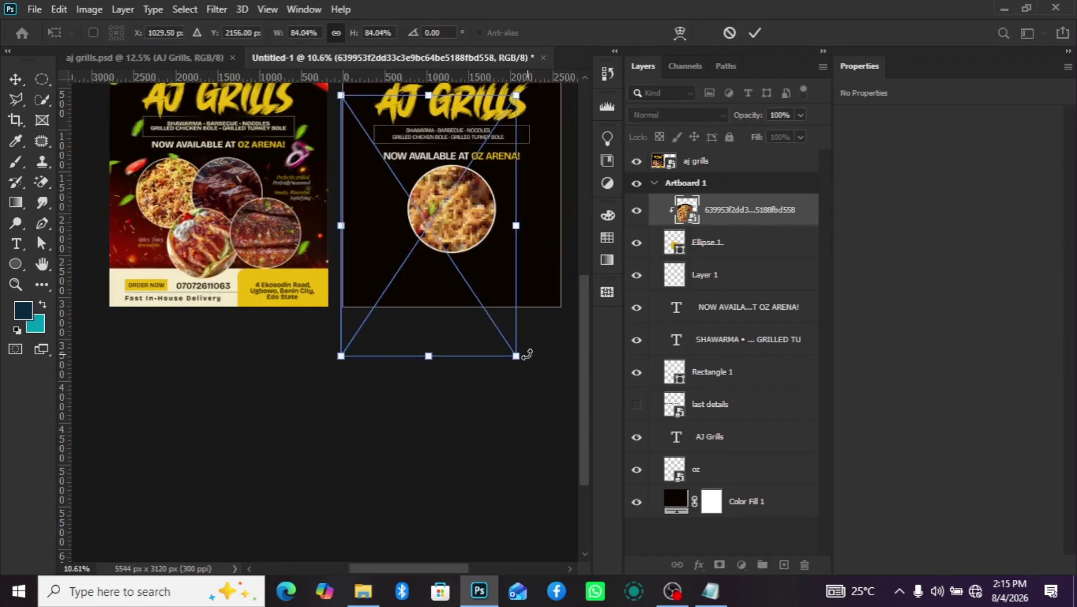
pyautogui.moveTo(520, 356); pyautogui.dragTo(449, 256)
pyautogui.moveTo(429, 175); pyautogui.dragTo(489, 211)
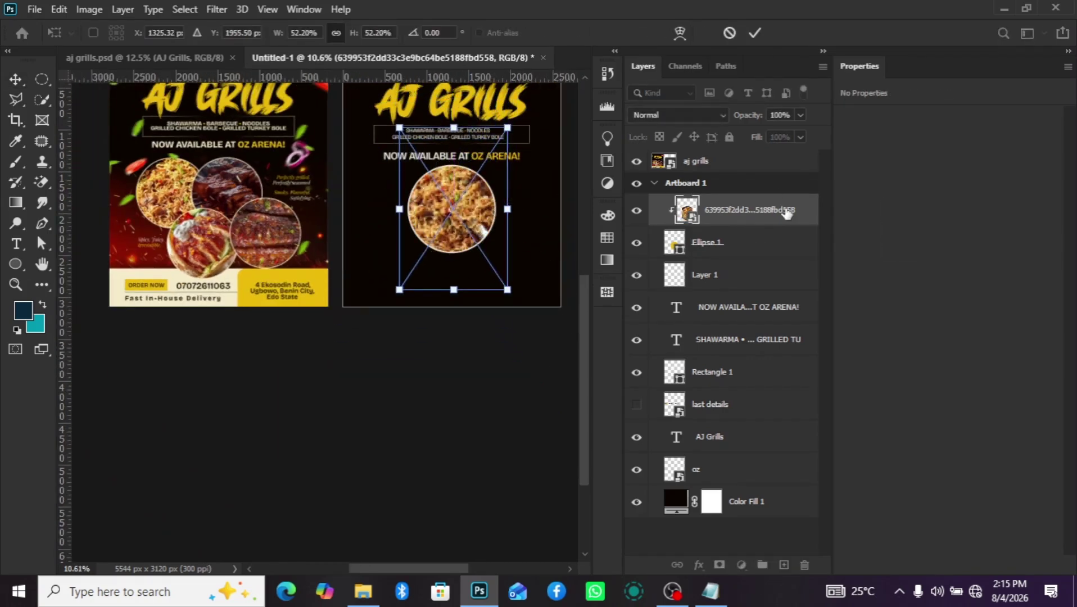
pyautogui.press('Return')
# Apply a Camera Raw Filter to the noodles image with Texture +20, Clarity +23 and Dehaze +19.
pyautogui.click(215, 9)
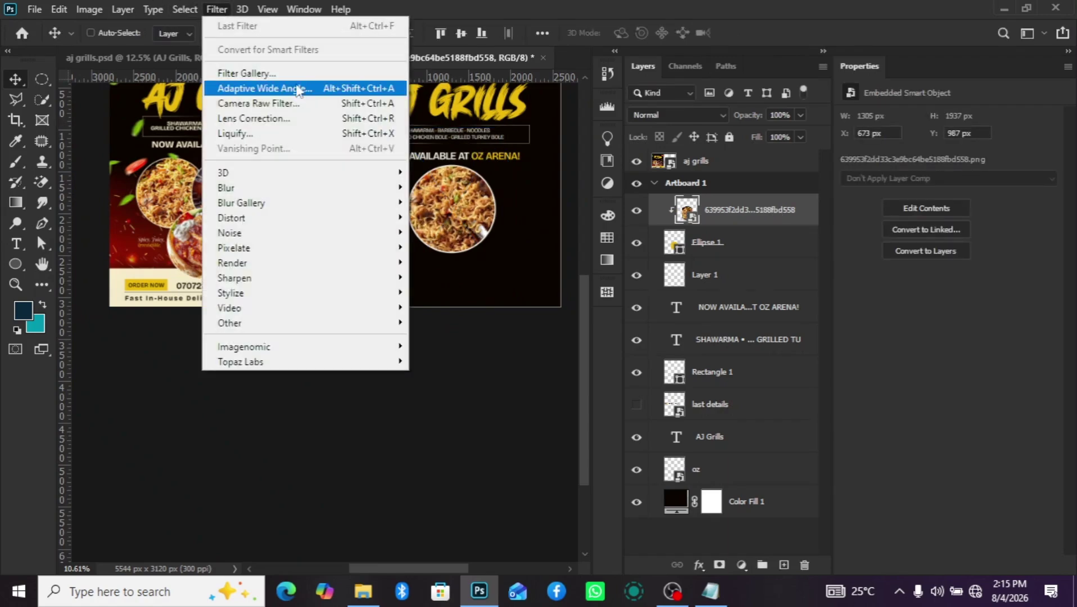
pyautogui.click(312, 104)
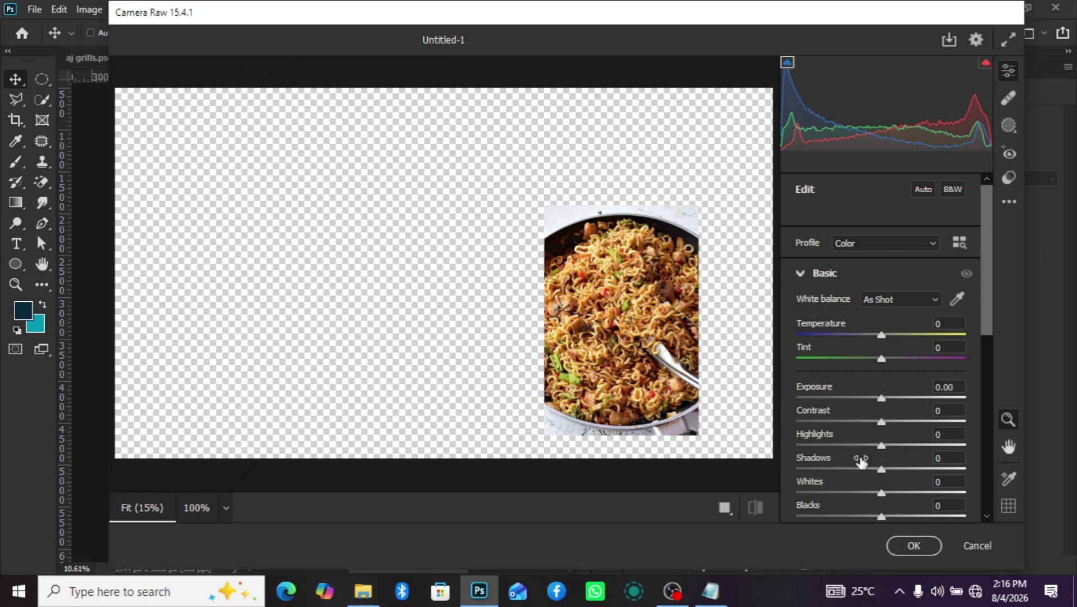
pyautogui.scroll(-5, 861, 460)
pyautogui.moveTo(881, 319); pyautogui.dragTo(897, 319)
pyautogui.moveTo(893, 270); pyautogui.dragTo(901, 295)
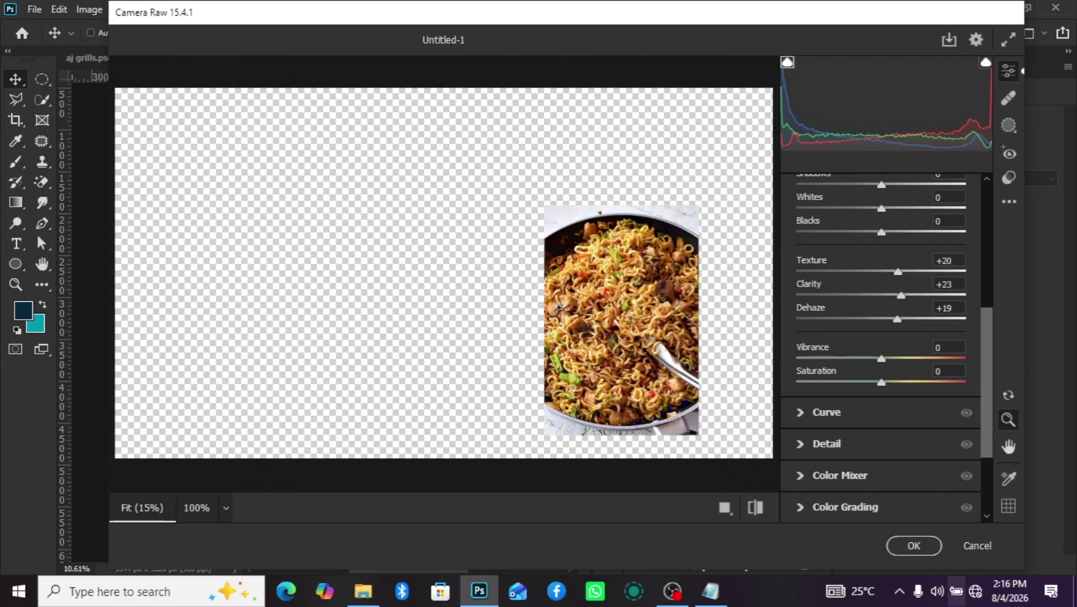
pyautogui.click(913, 546)
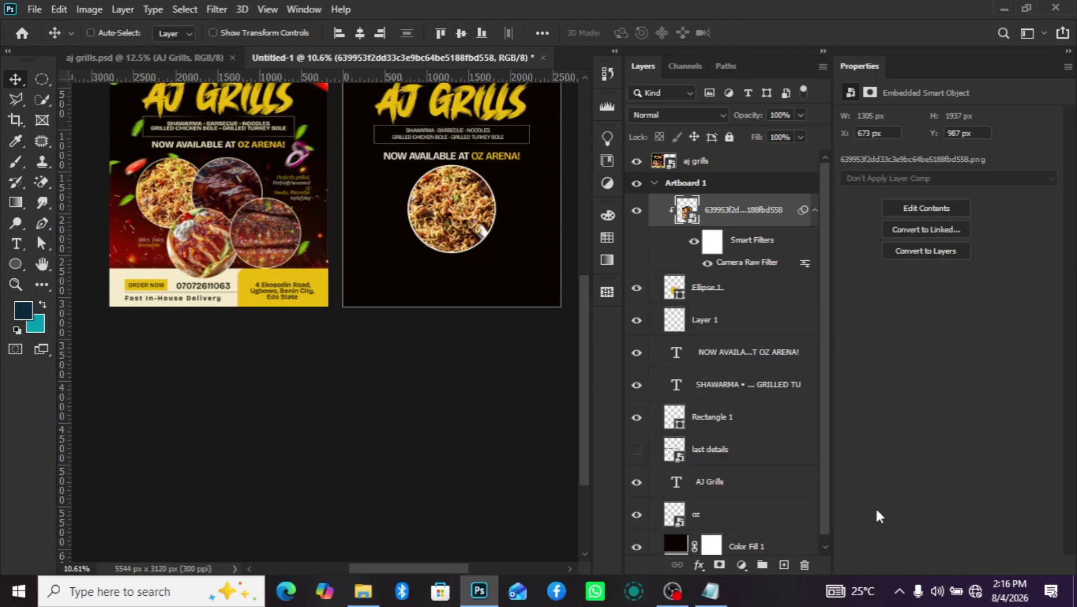
pyautogui.scroll(5, 489, 179)
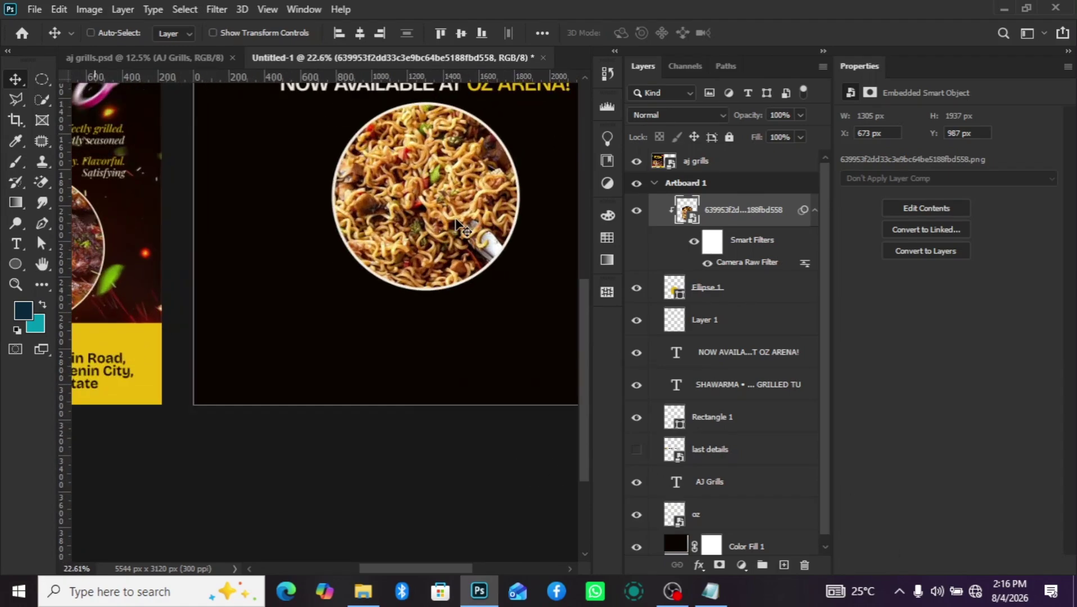
# Group the clipped noodles image together with its circle.
pyautogui.scroll(-3, 525, 168)
pyautogui.scroll(-2, 528, 172)
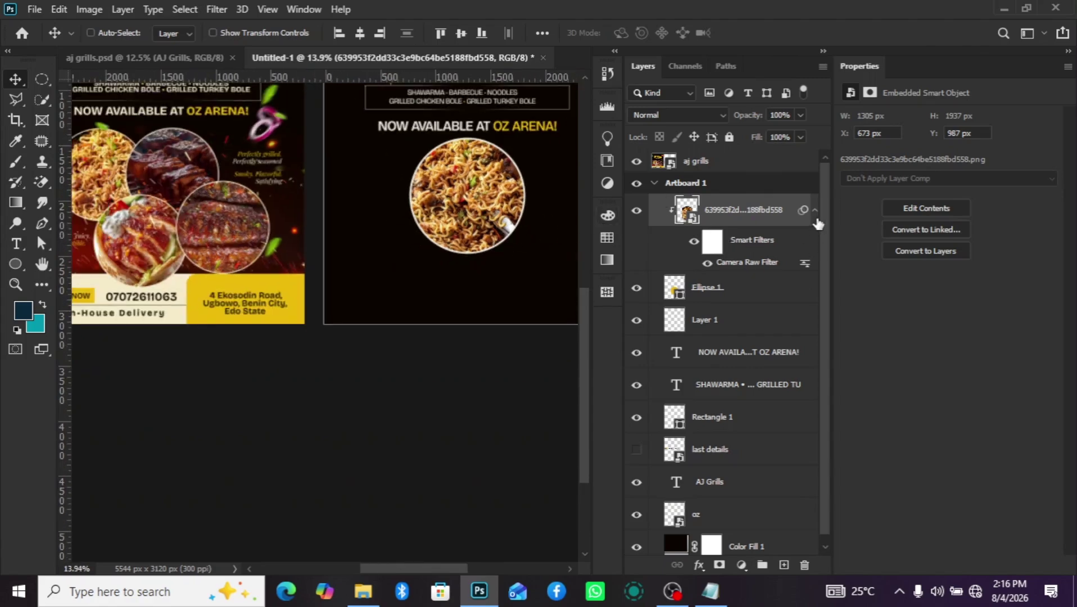
pyautogui.click(814, 210)
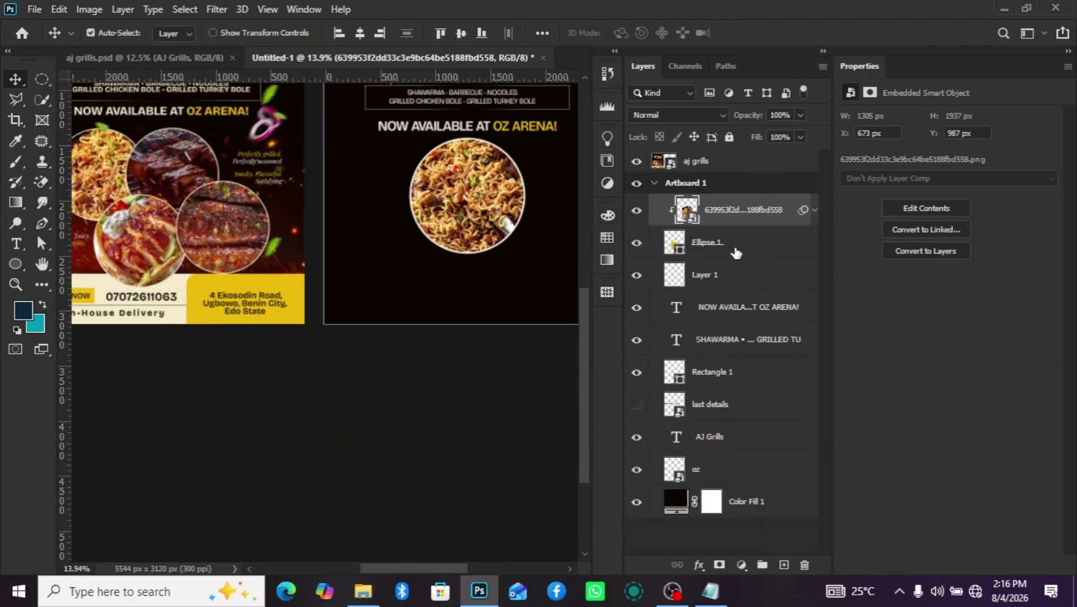
pyautogui.keyDown('ctrl'); pyautogui.click(735, 253); pyautogui.keyUp('ctrl')
pyautogui.hotkey('ctrl', 'g')
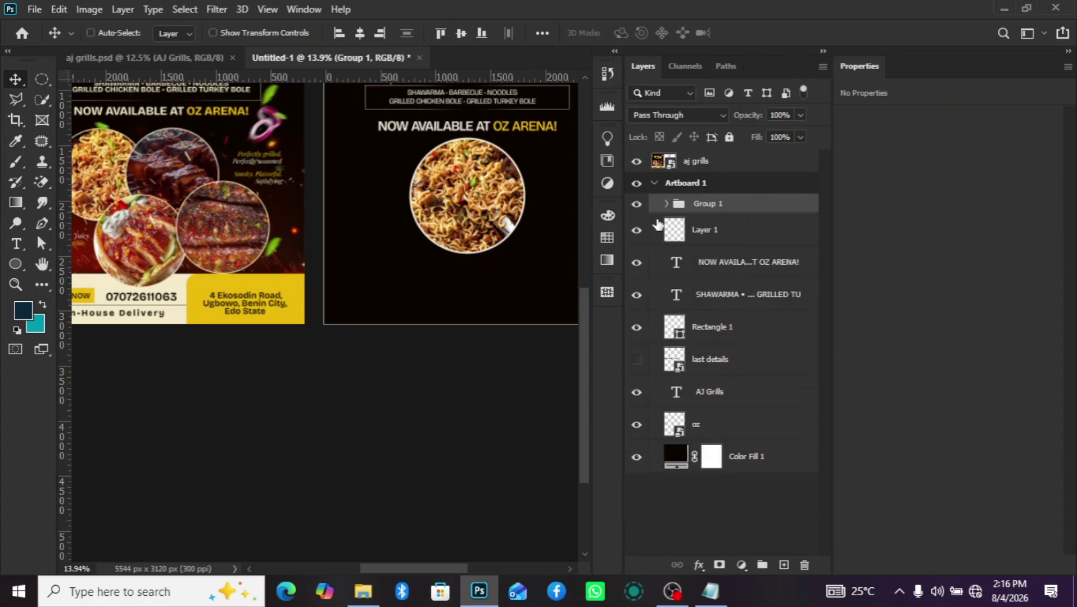
# Duplicate the noodles circle group three times and spread the overlapping copies over the artboard.
pyautogui.click(636, 204)
pyautogui.click(636, 204)
pyautogui.click(636, 203)
pyautogui.click(636, 203)
pyautogui.scroll(-2, 437, 292)
pyautogui.moveTo(493, 239); pyautogui.dragTo(494, 290)
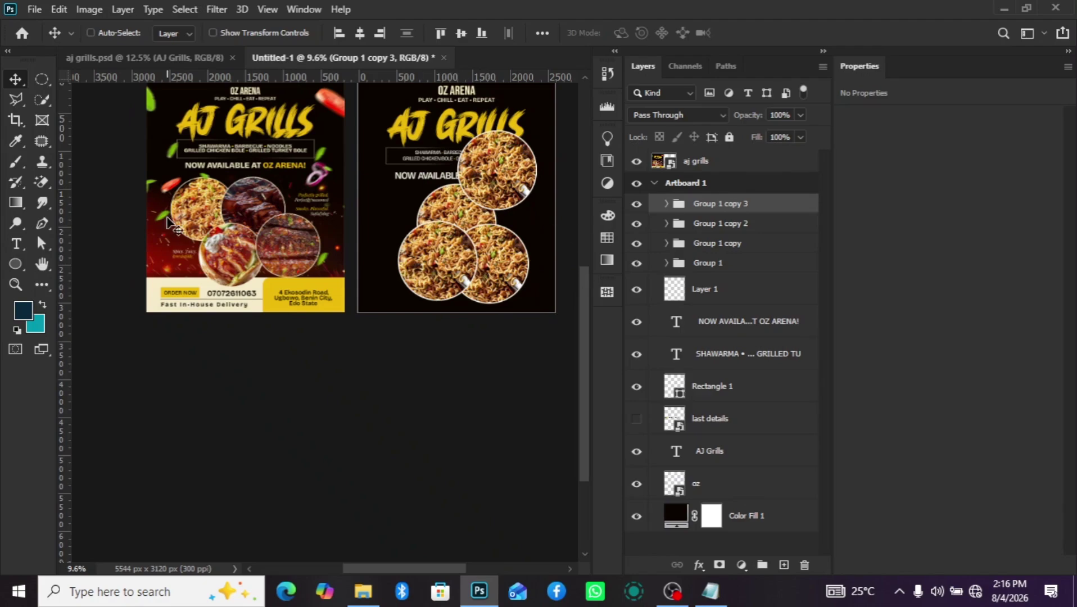
# Delete the noodles circle group and all of its copies from the artboard.
pyautogui.scroll(3, 201, 214)
pyautogui.scroll(-3, 201, 214)
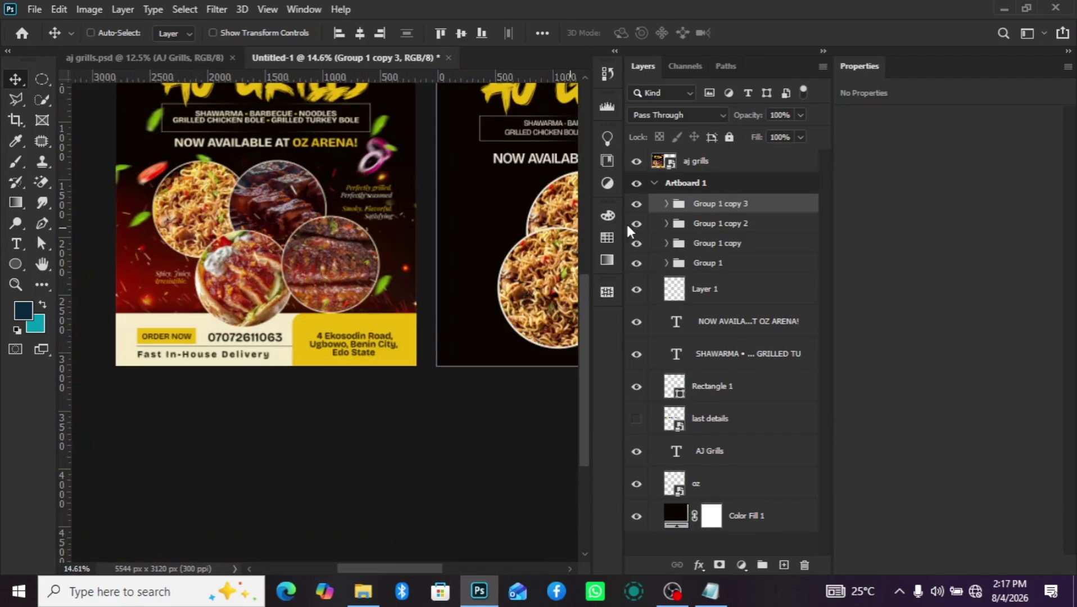
pyautogui.moveTo(440, 573); pyautogui.dragTo(472, 570)
pyautogui.press('Delete')
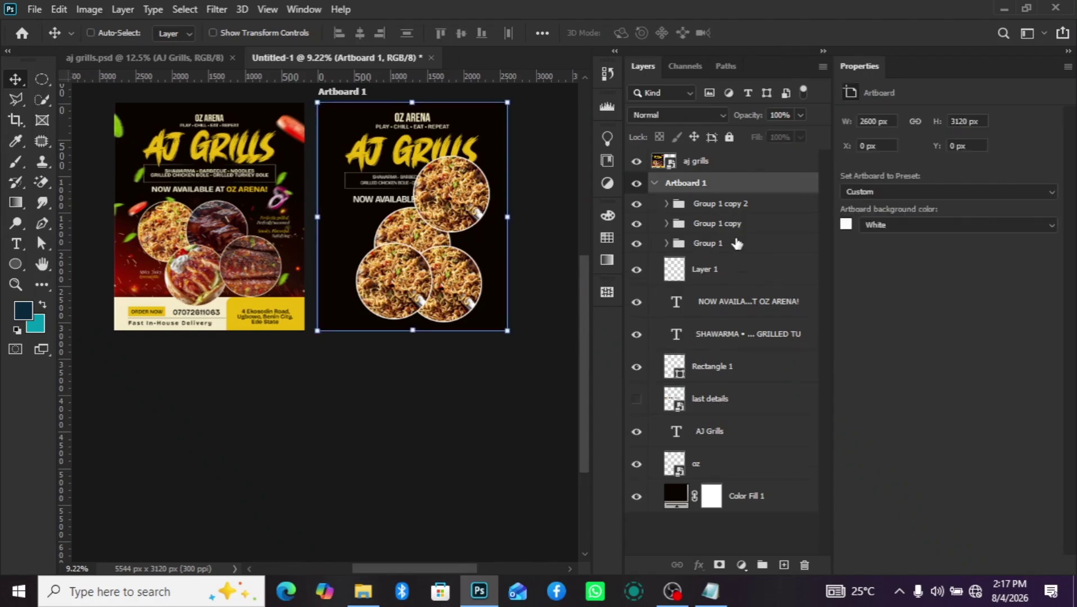
pyautogui.press('Delete')
pyautogui.hotkey('ctrl', 'z')
pyautogui.click(729, 212)
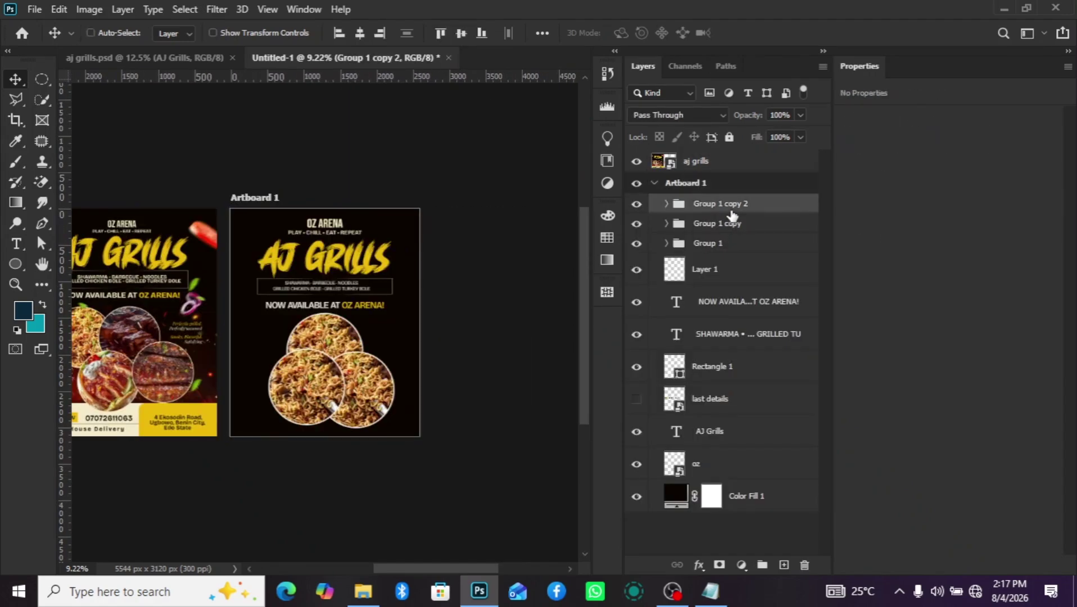
pyautogui.press('Delete')
pyautogui.click(729, 212)
pyautogui.press('Delete')
pyautogui.click(728, 211)
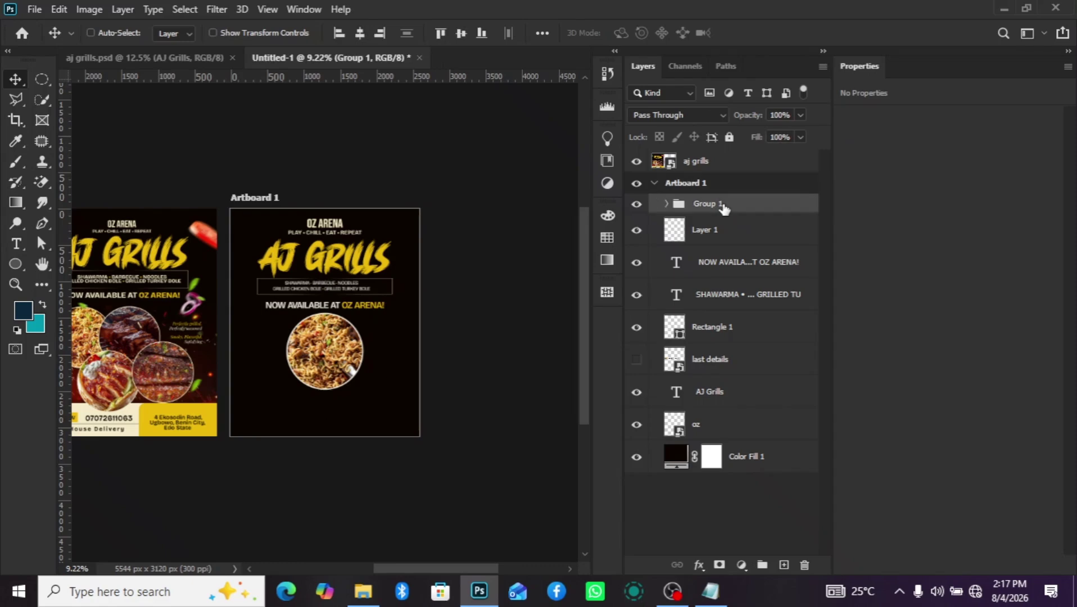
pyautogui.press('Delete')
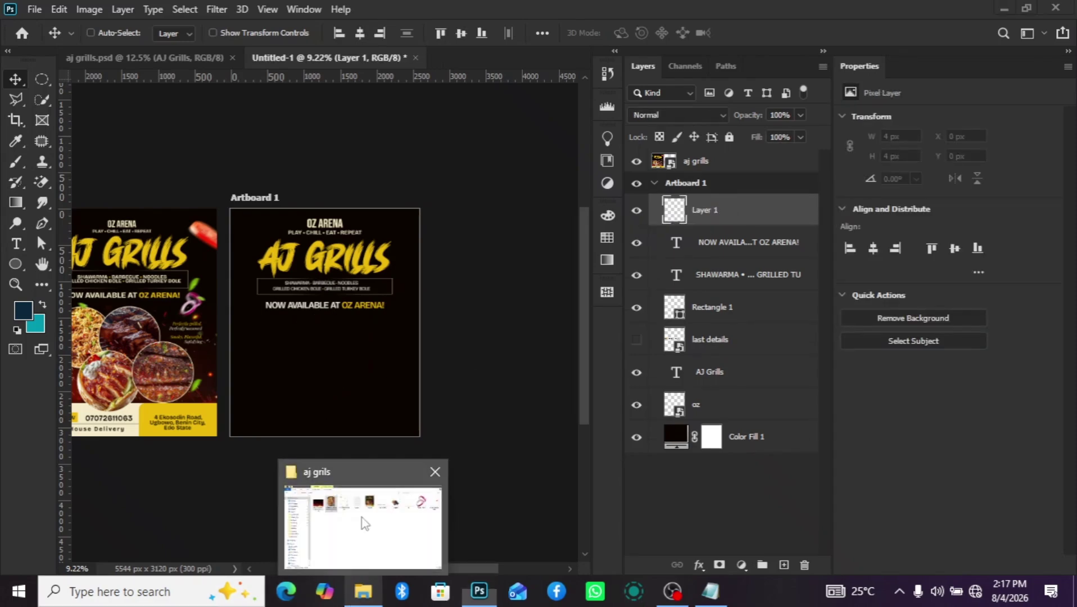
# Place the model image with the four food circles from the "aj grils" folder onto the artboard.
pyautogui.click(360, 592)
pyautogui.moveTo(762, 113); pyautogui.dragTo(315, 360)
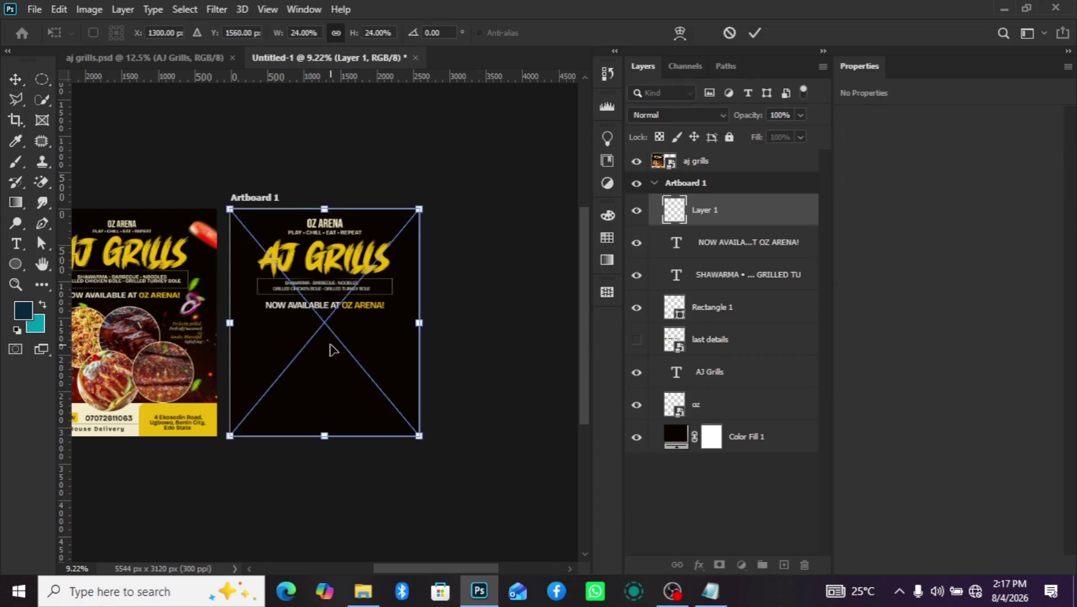
pyautogui.scroll(2, 326, 357)
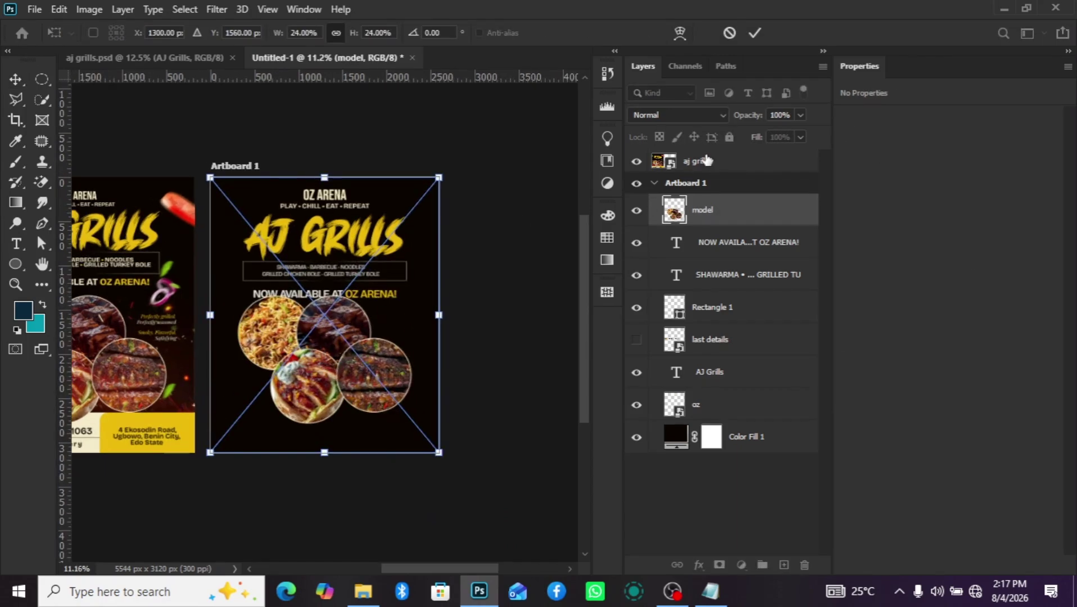
pyautogui.press('Return')
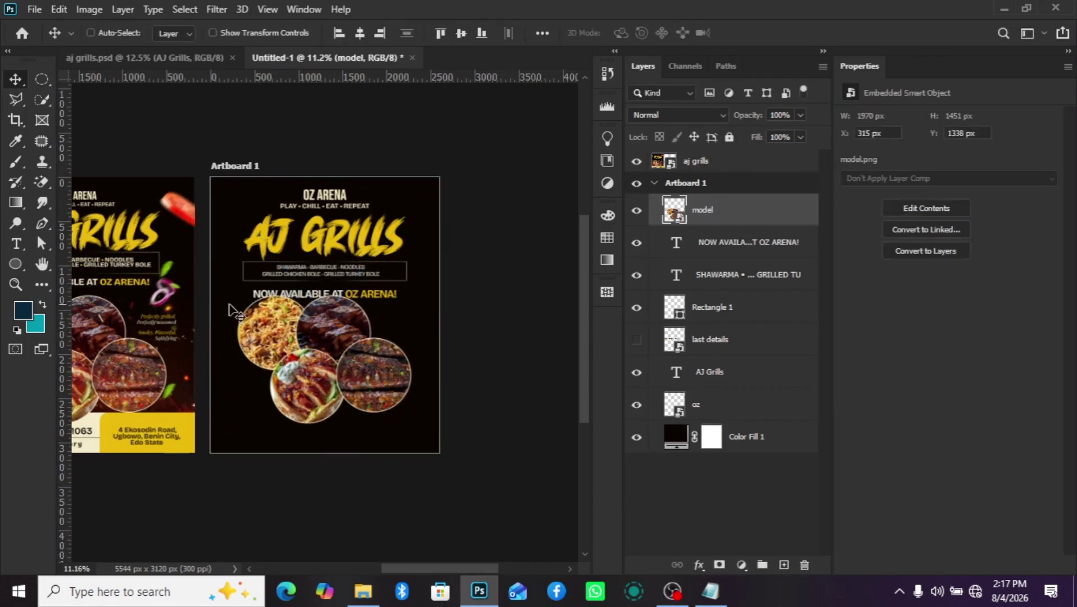
# Draw a rectangle about 3303 x 775 px across the artboard's lower edge as the footer band.
pyautogui.scroll(-2, 236, 313)
pyautogui.scroll(1, 280, 372)
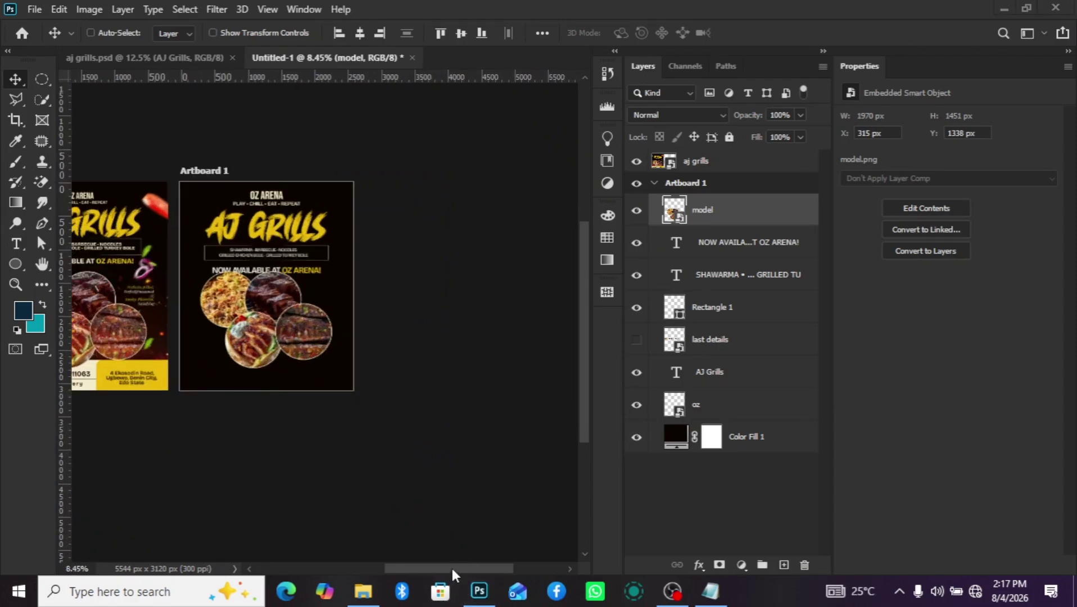
pyautogui.moveTo(450, 569); pyautogui.dragTo(417, 571)
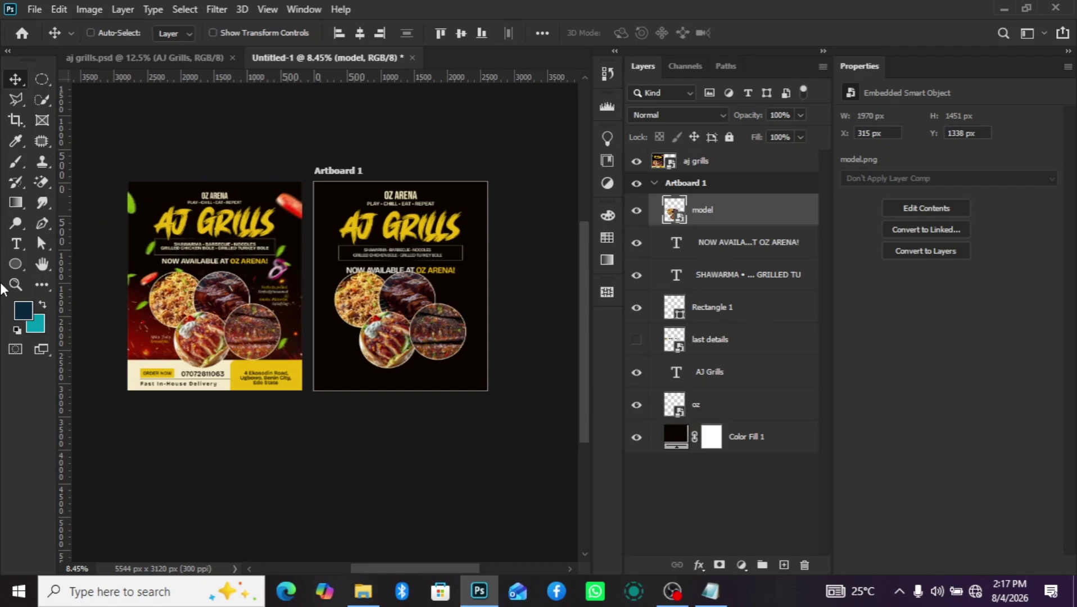
pyautogui.click(15, 264)
pyautogui.click(73, 262)
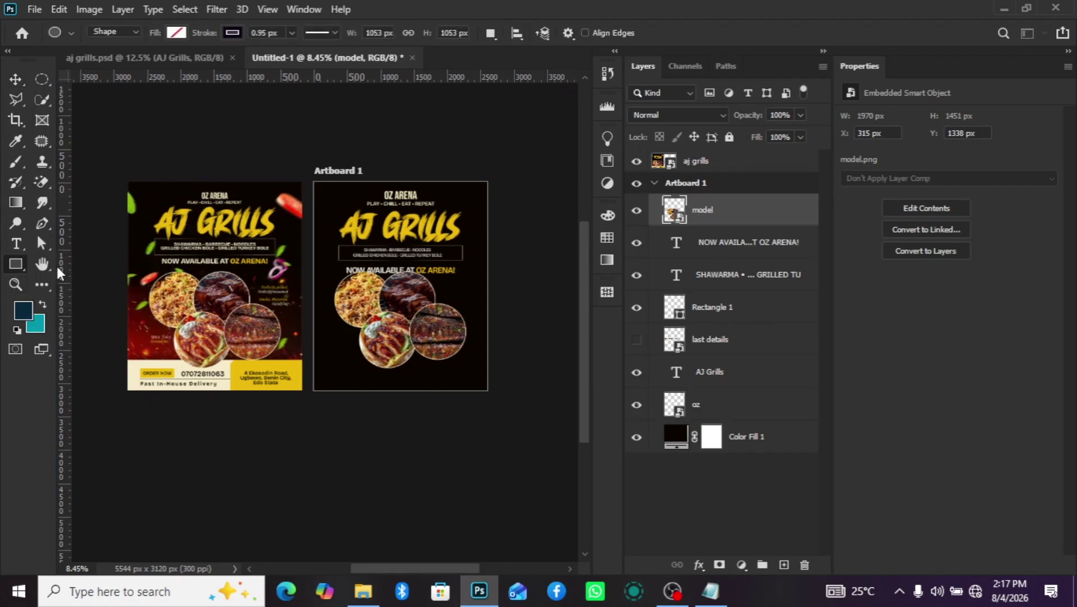
pyautogui.scroll(2, 302, 351)
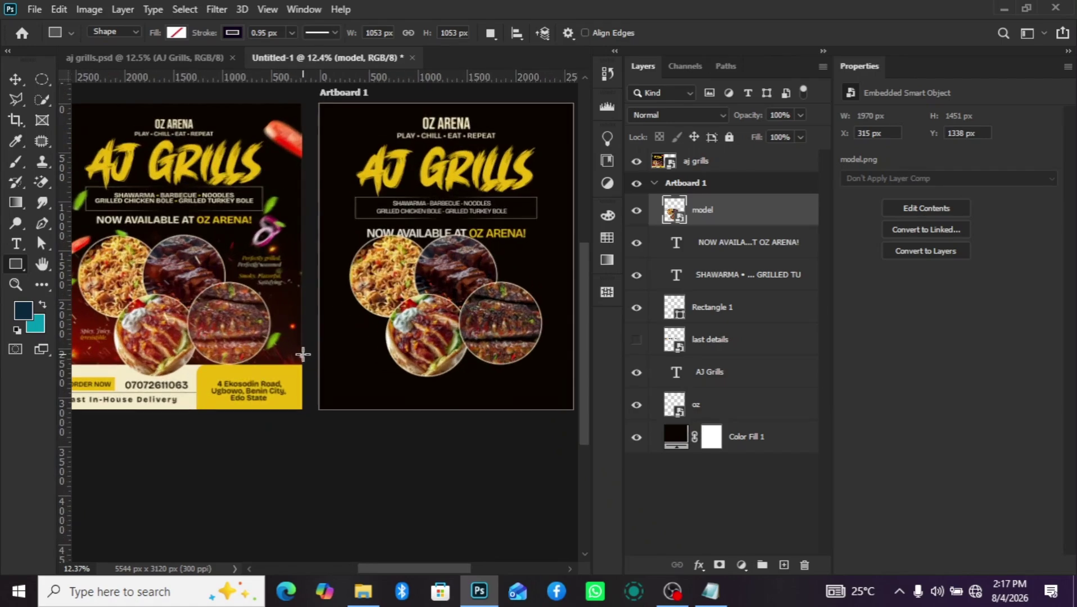
pyautogui.moveTo(302, 356); pyautogui.dragTo(553, 430)
pyautogui.click(16, 79)
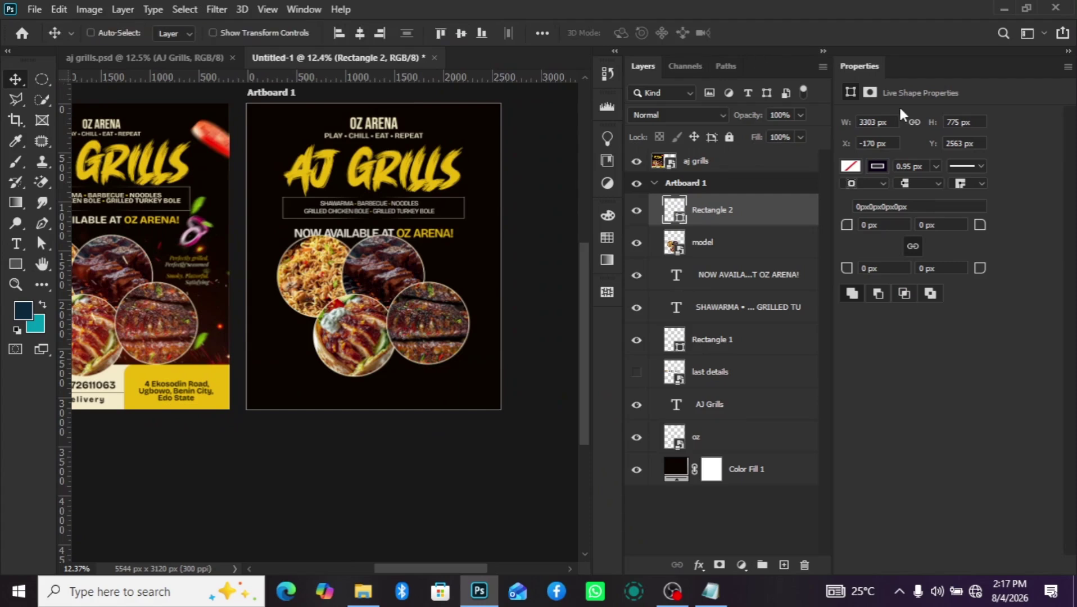
# Give the footer rectangle no stroke and an off-white fill, and place its layer beneath the model layer.
pyautogui.click(872, 166)
pyautogui.click(860, 198)
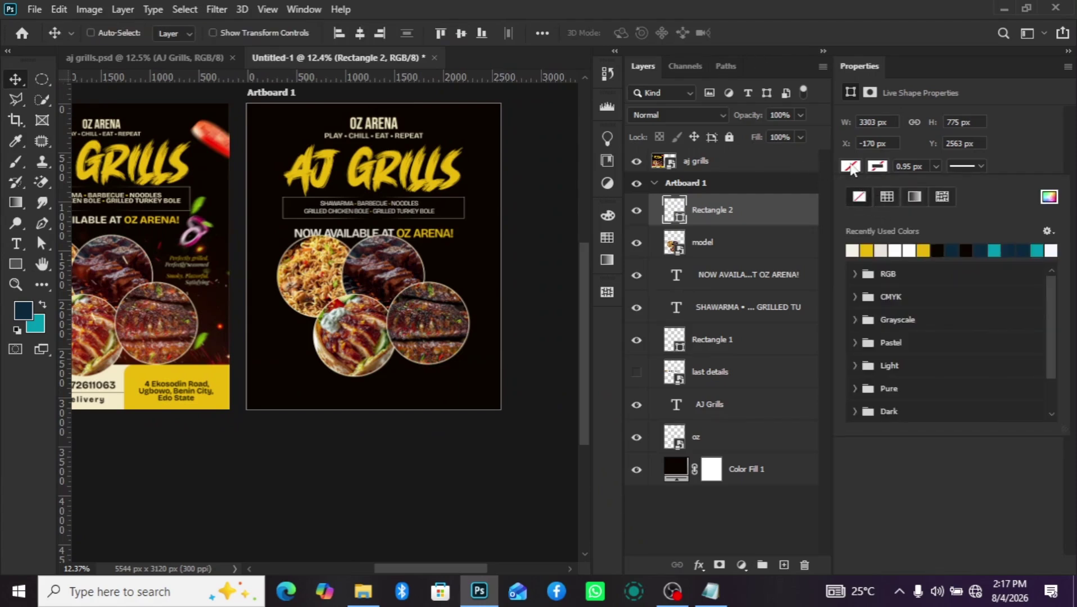
pyautogui.click(850, 166)
pyautogui.click(854, 249)
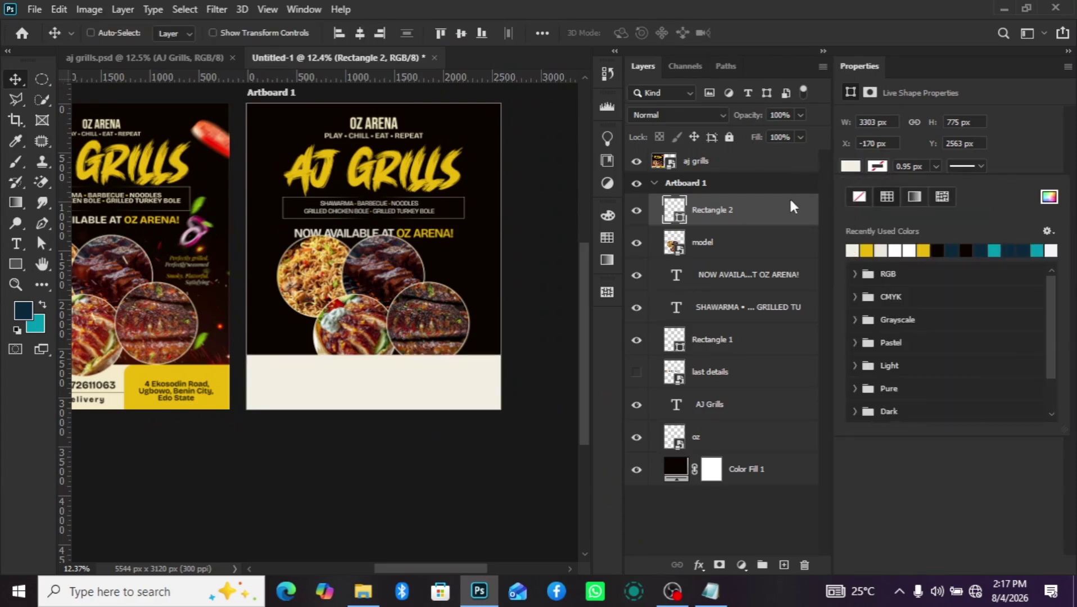
pyautogui.click(753, 213)
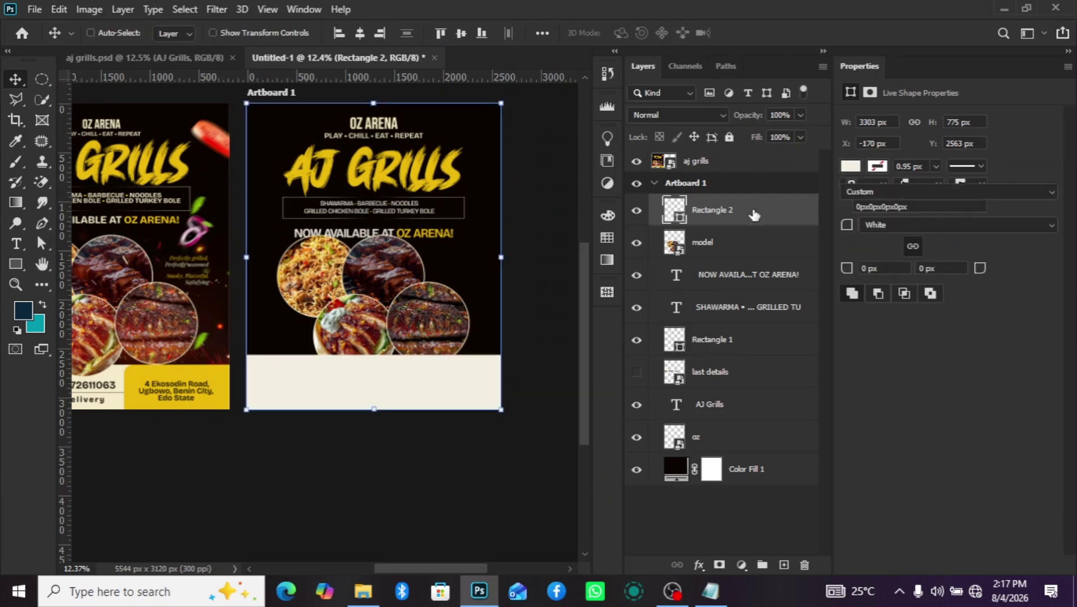
pyautogui.click(721, 218)
pyautogui.moveTo(731, 266); pyautogui.dragTo(734, 271)
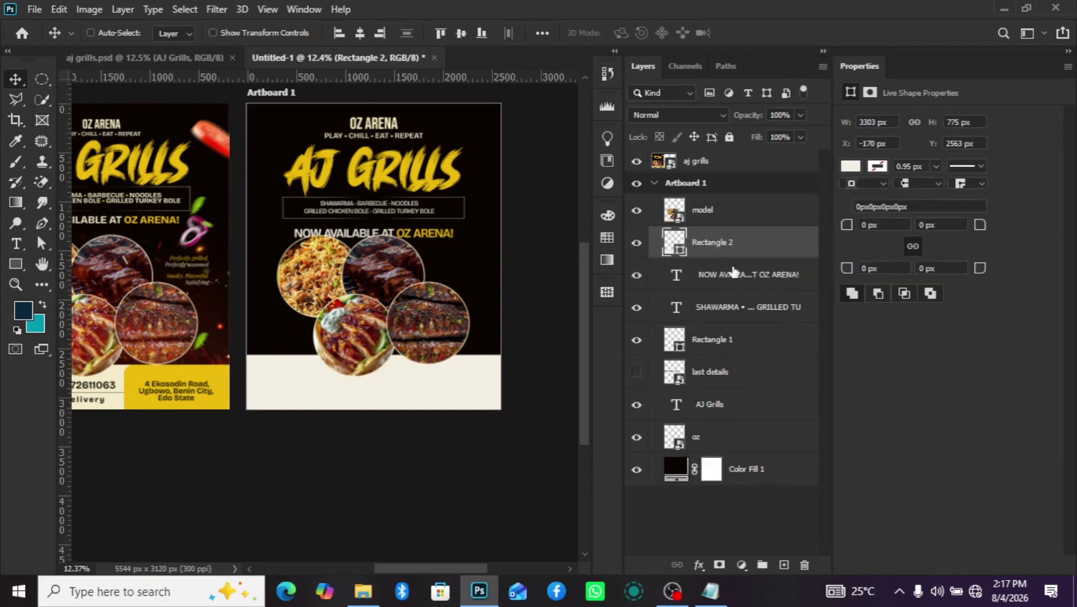
# Nudge the off-white footer rectangle slightly down the artboard.
pyautogui.scroll(-1, 262, 382)
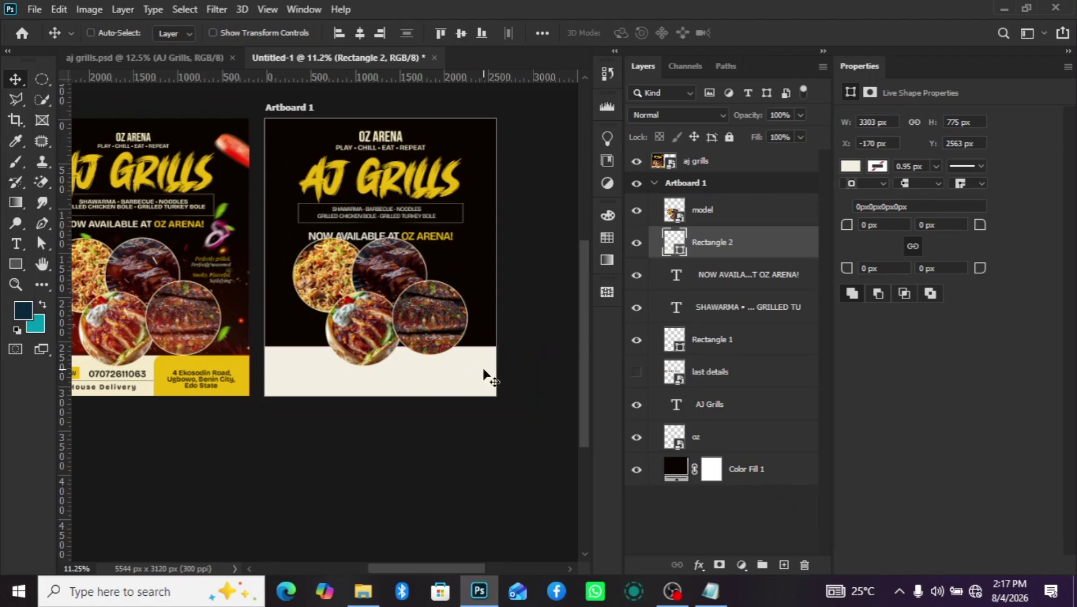
pyautogui.hotkey('shift', 'Down')
pyautogui.hotkey('shift', 'Down')
pyautogui.hotkey('shift', 'Down')
pyautogui.hotkey('shift', 'Down')
pyautogui.hotkey('shift', 'Down')
pyautogui.hotkey('shift', 'Down')
pyautogui.hotkey('shift', 'Down')
pyautogui.hotkey('shift', 'Down')
pyautogui.hotkey('shift', 'Down')
# Nudge the model image down to Y 1367 px so it clears the "NOW AVAILABLE AT OZ ARENA!" text.
pyautogui.click(744, 212)
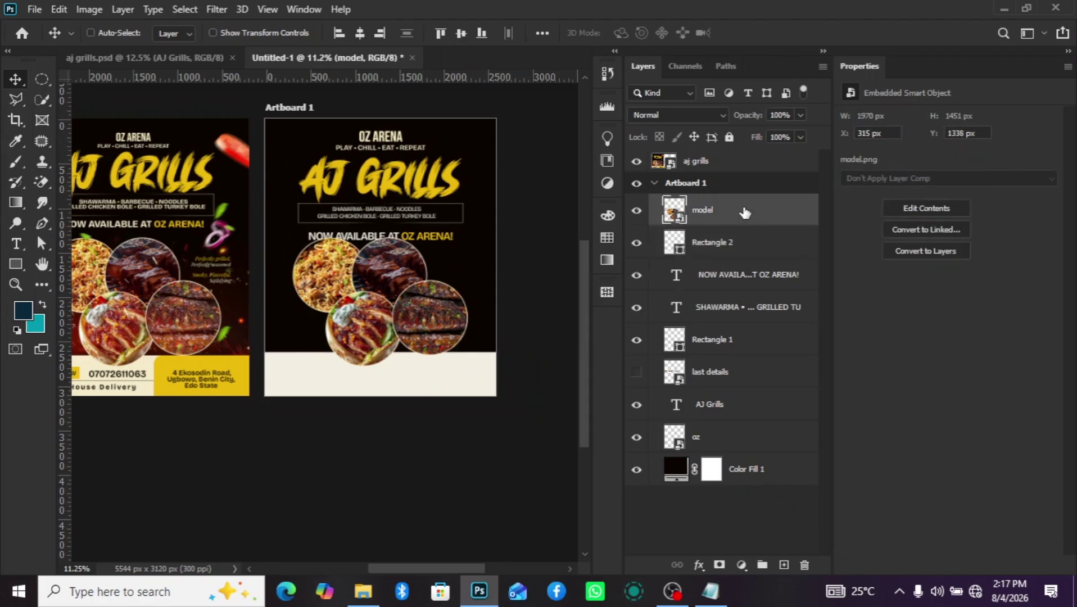
pyautogui.hotkey('shift', 'Down')
pyautogui.hotkey('shift', 'Down')
pyautogui.hotkey('shift', 'Down')
pyautogui.hotkey('shift', 'Down')
pyautogui.hotkey('shift', 'Down')
pyautogui.hotkey('shift', 'Down')
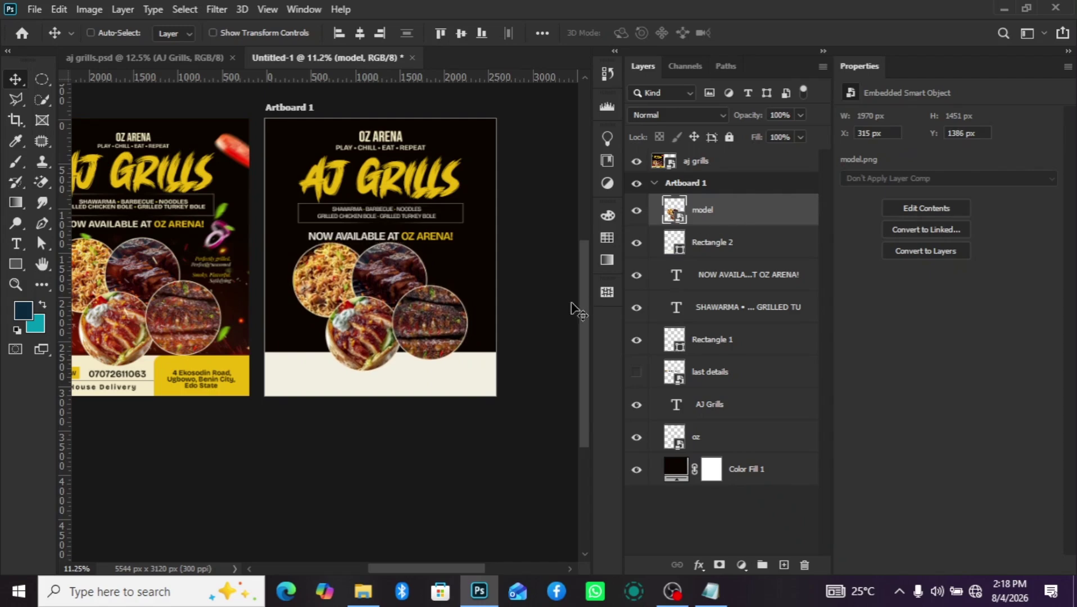
pyautogui.hotkey('shift', 'Up')
pyautogui.hotkey('shift', 'Up')
pyautogui.hotkey('shift', 'Up')
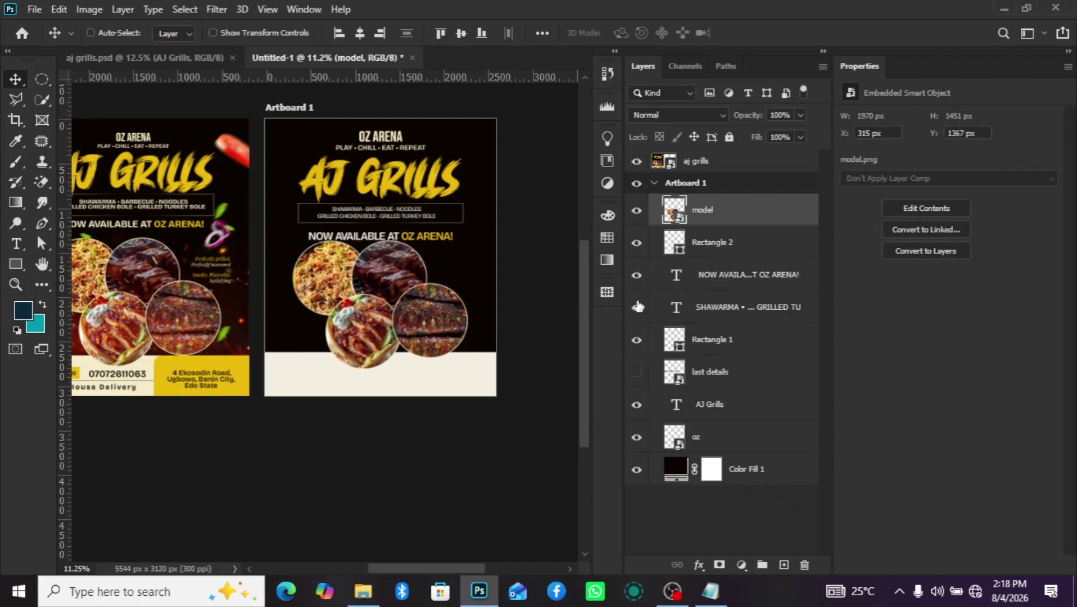
# Draw a second rectangle about 2184 x 1305 px over the right part of the footer, extending past the artboard edges.
pyautogui.click(16, 263)
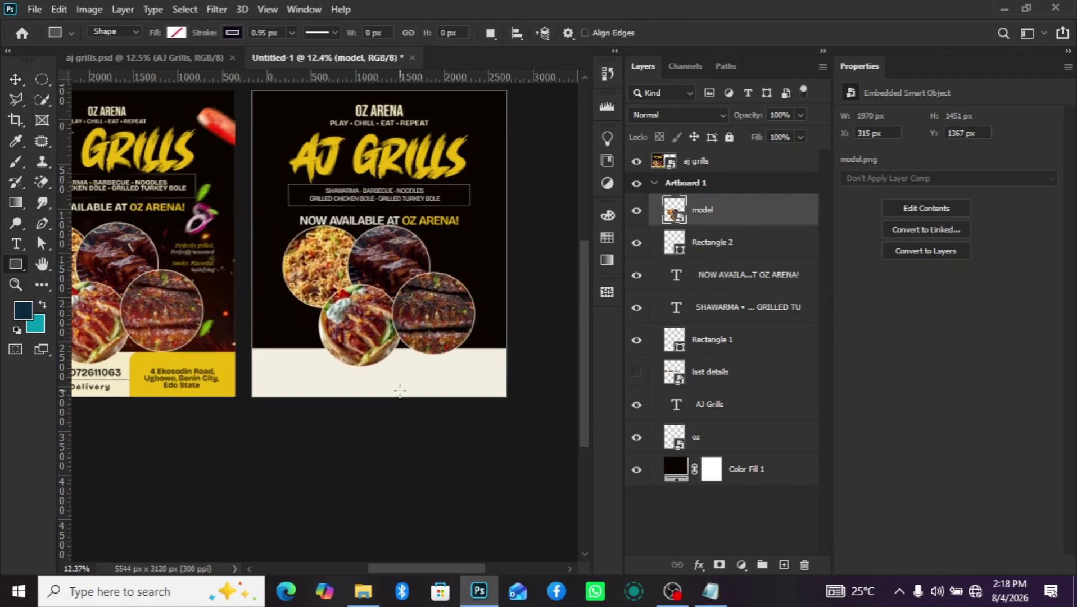
pyautogui.scroll(1, 394, 371)
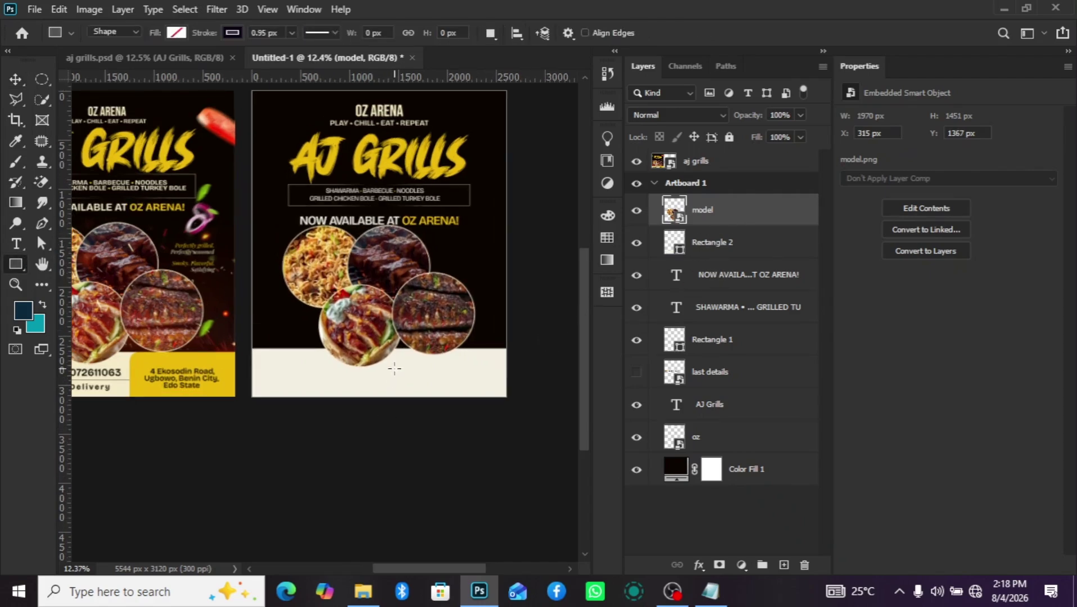
pyautogui.click(783, 565)
pyautogui.moveTo(370, 348); pyautogui.dragTo(579, 475)
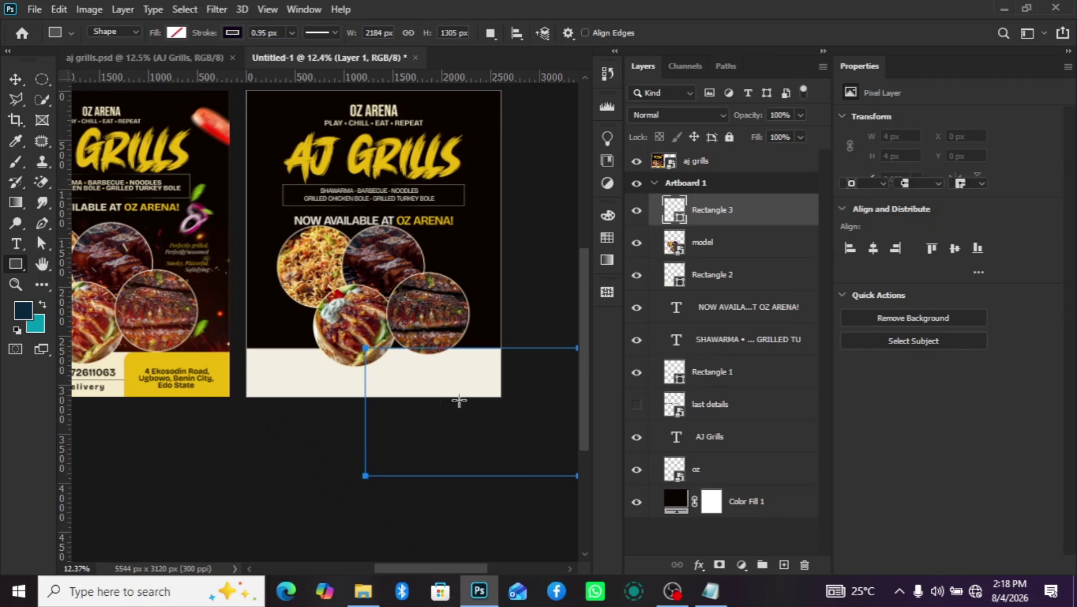
pyautogui.click(19, 79)
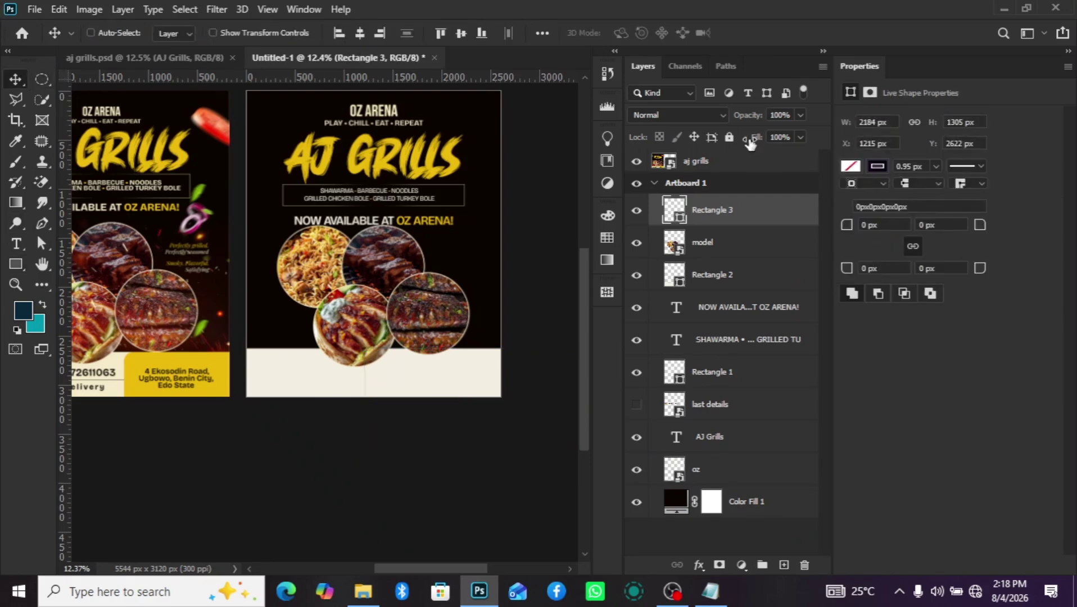
# Give the second rectangle a golden yellow fill, no stroke and 157 px corner radii.
pyautogui.click(862, 166)
pyautogui.click(866, 249)
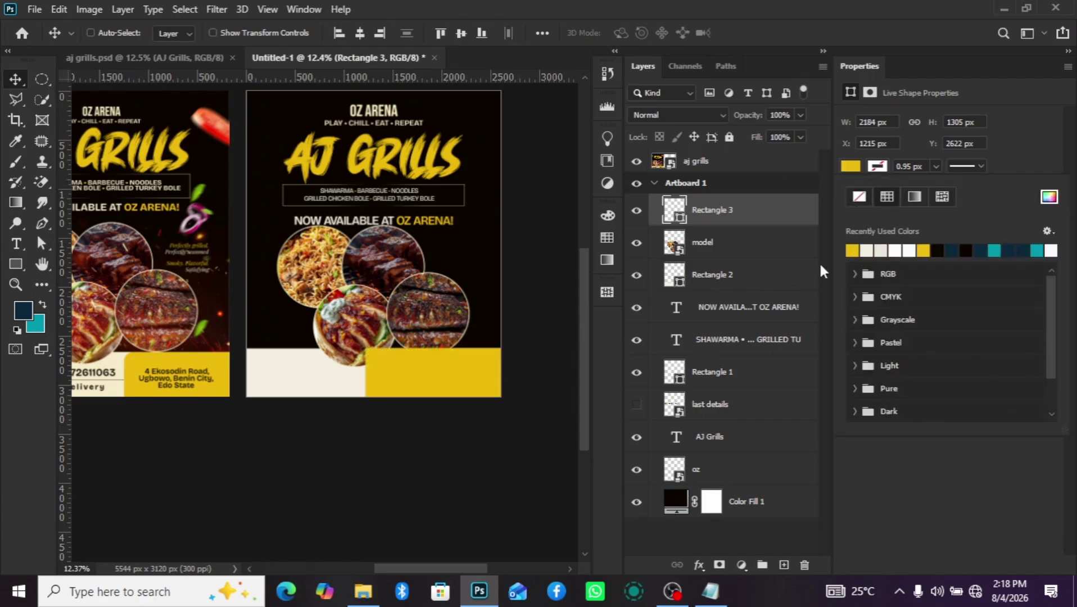
pyautogui.click(758, 208)
pyautogui.moveTo(985, 232); pyautogui.dragTo(1070, 299)
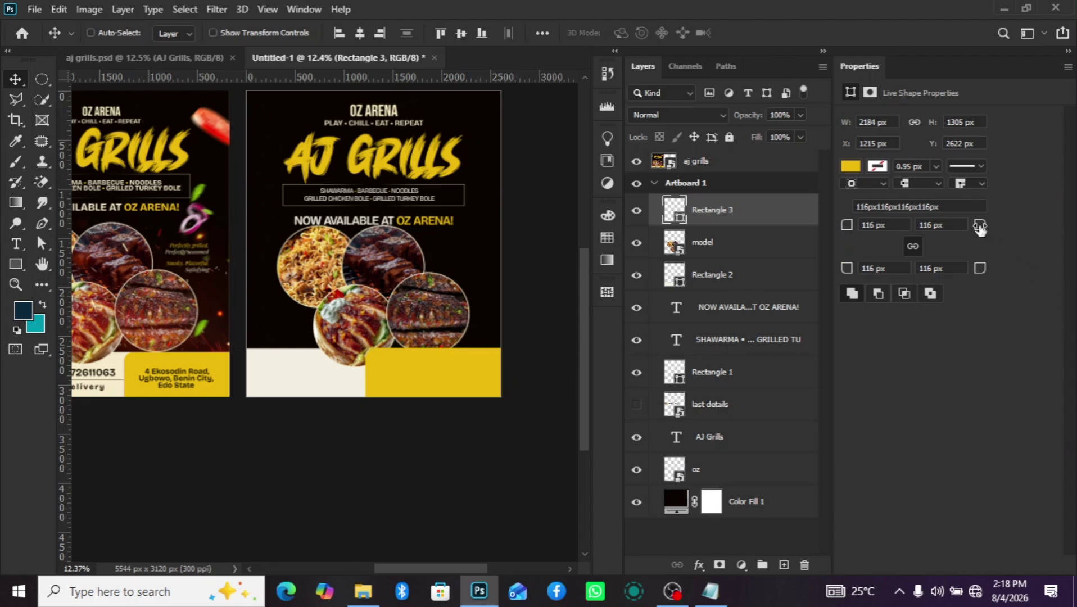
pyautogui.moveTo(980, 226); pyautogui.dragTo(1012, 231)
# Place the yellow rectangle's layer beneath the model layer and move the rectangle to X 1482 px, Y 2627 px.
pyautogui.moveTo(714, 219); pyautogui.dragTo(744, 262)
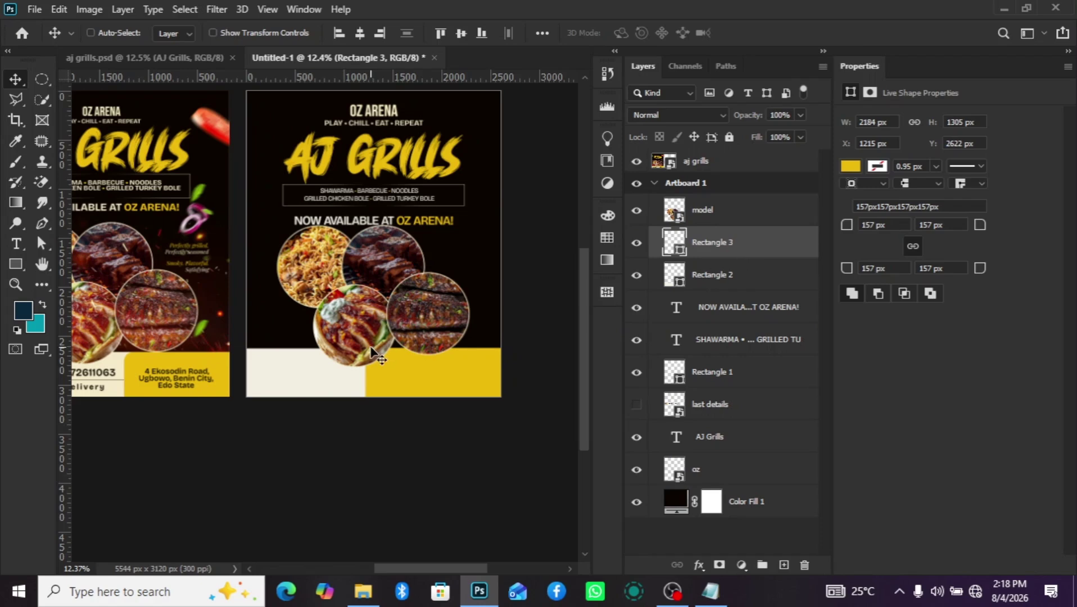
pyautogui.scroll(-2, 371, 354)
pyautogui.moveTo(440, 354); pyautogui.dragTo(422, 368)
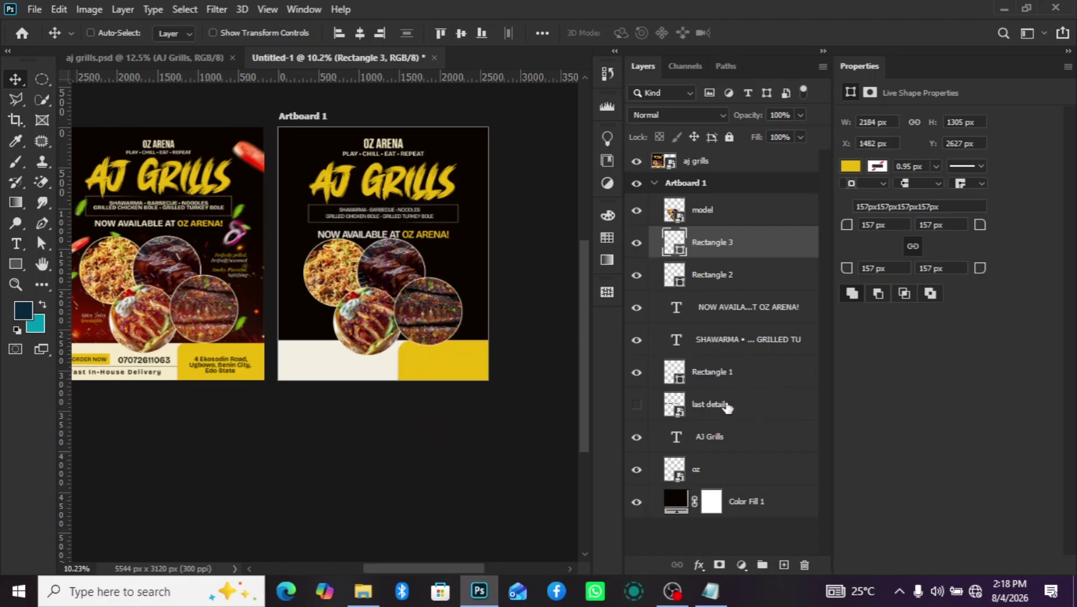
# Move the model image with the food circles up to Y 1347 px.
pyautogui.click(720, 212)
pyautogui.hotkey('ctrl', 'a')
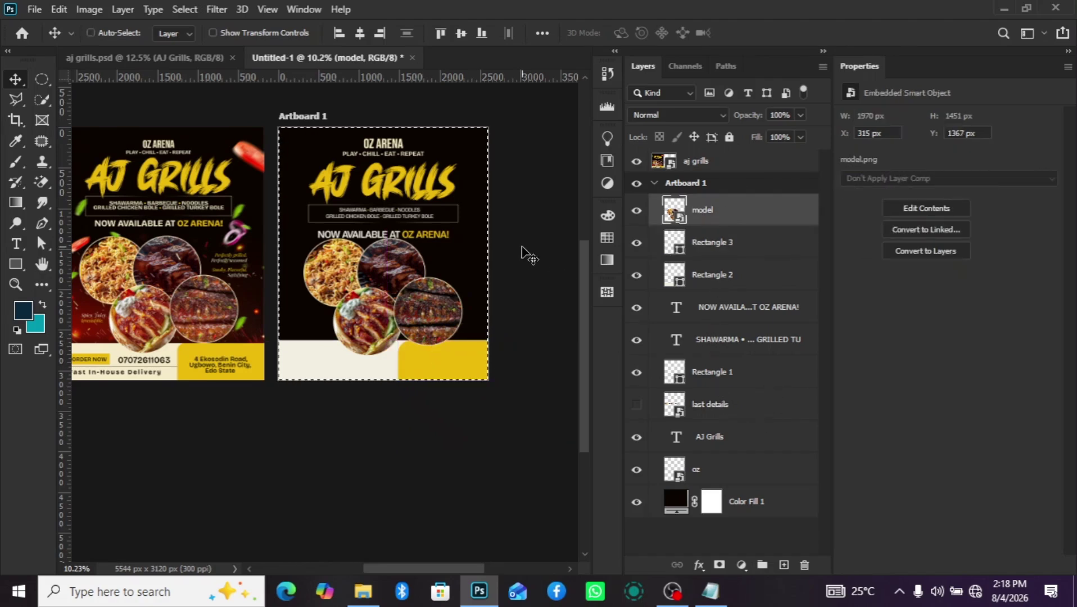
pyautogui.hotkey('ctrl', 'd')
pyautogui.press('t')
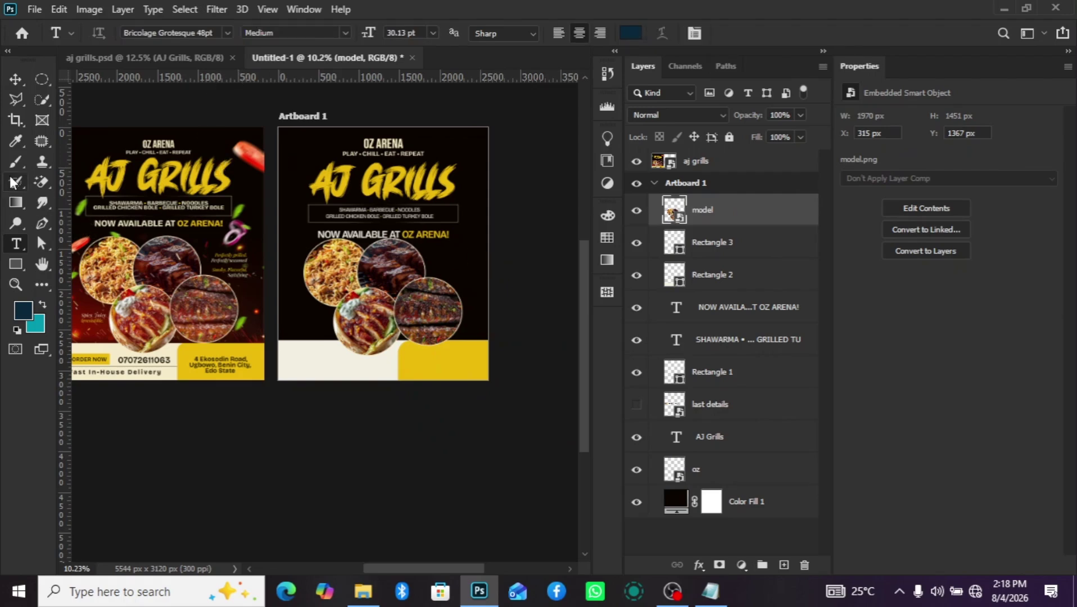
pyautogui.click(12, 80)
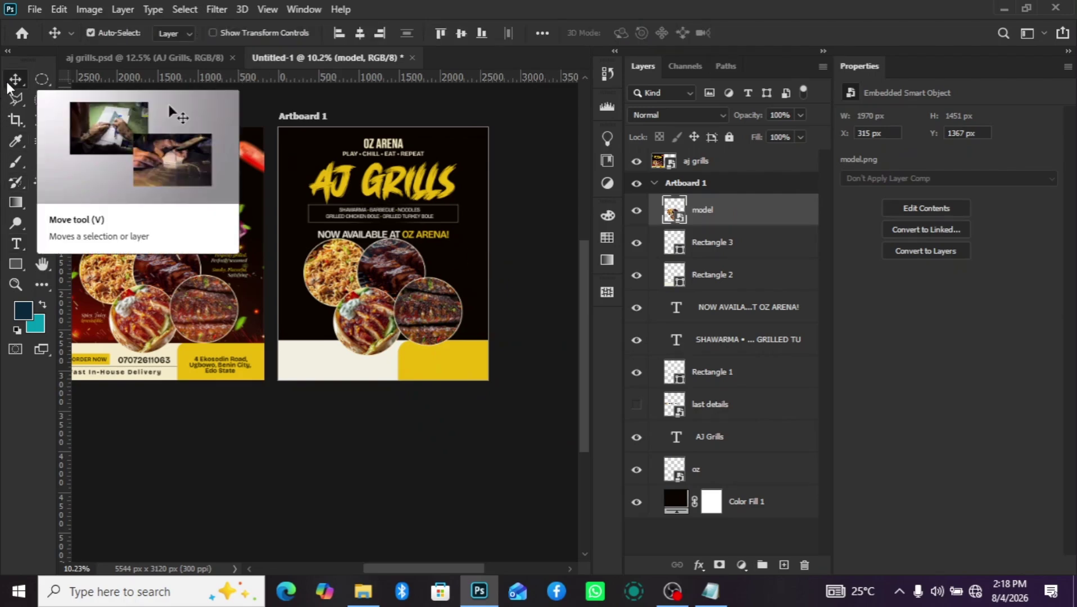
pyautogui.hotkey('ctrl', 't')
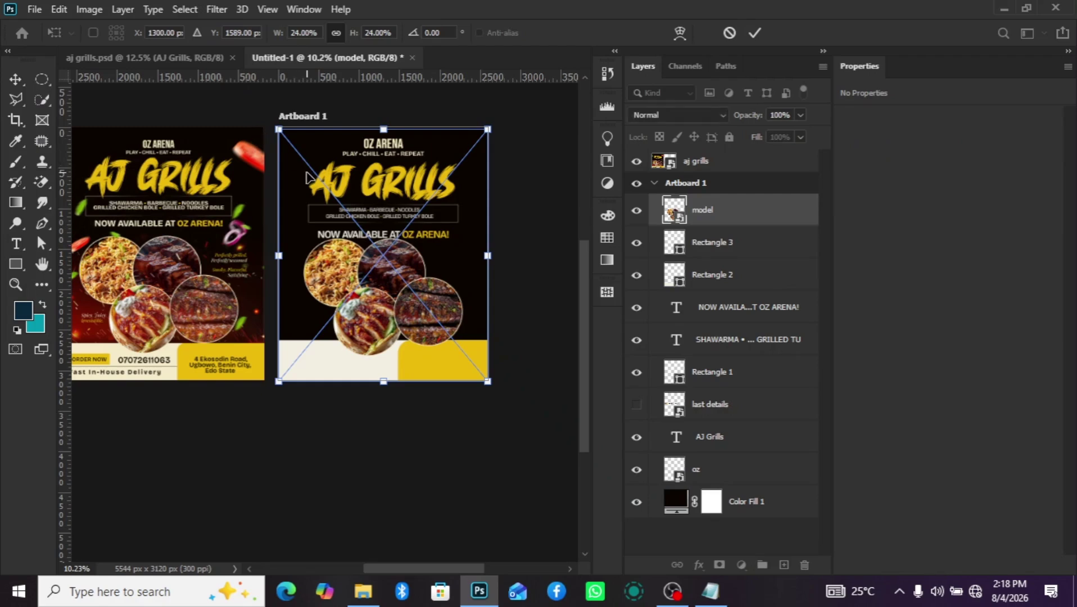
pyautogui.press('Return')
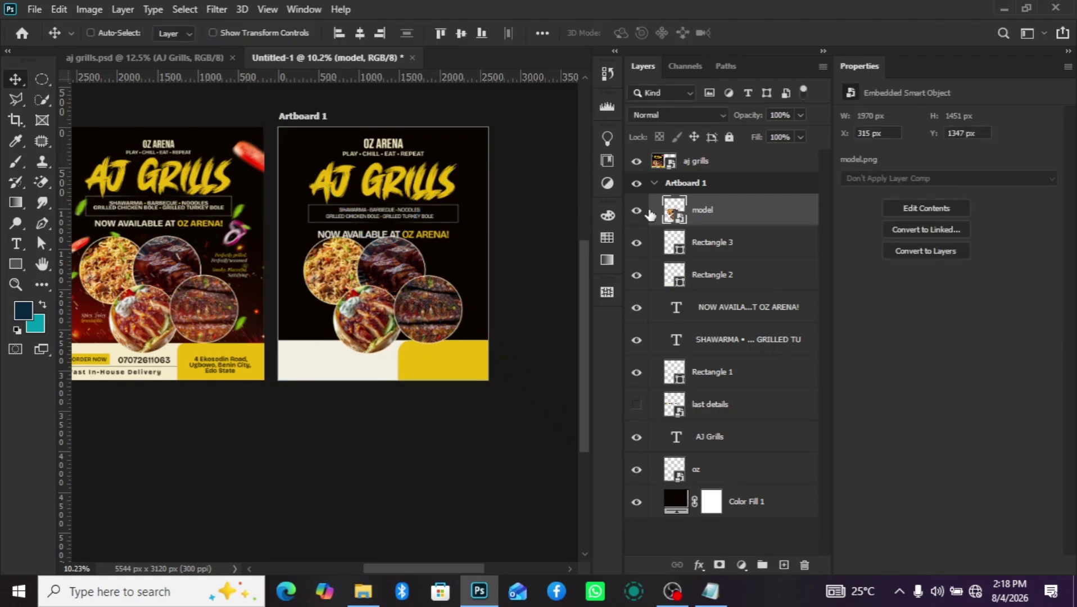
# Nudge the yellow footer rectangle about 40 px to the left.
pyautogui.click(703, 242)
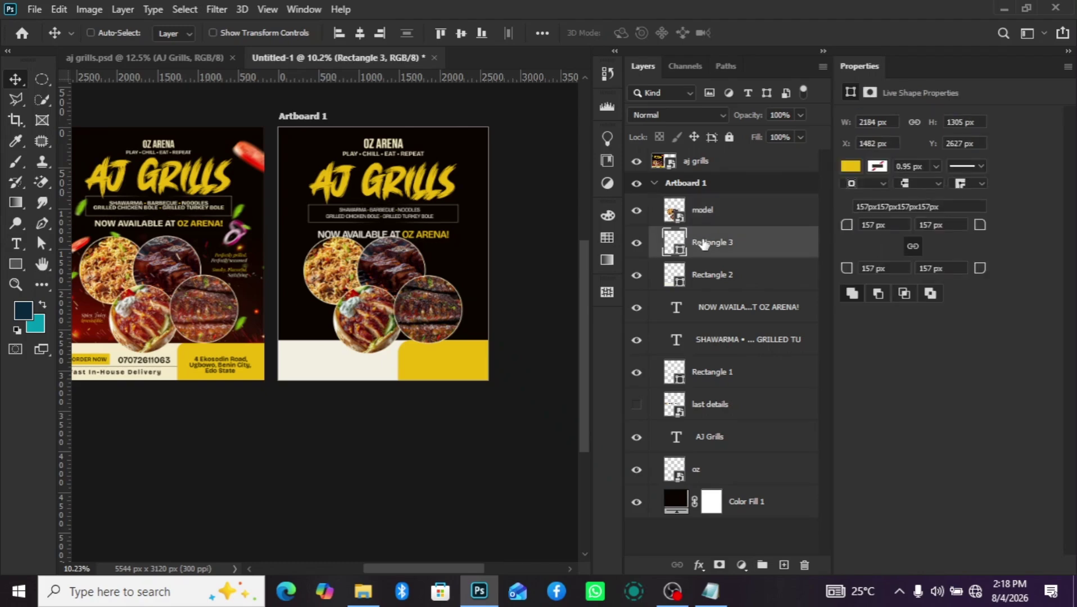
pyautogui.hotkey('shift', 'Left')
pyautogui.hotkey('shift', 'Left')
pyautogui.hotkey('shift', 'Left')
pyautogui.hotkey('shift', 'Left')
# Show the hidden last details layer and place it between the model layer and the yellow rectangle's layer.
pyautogui.click(707, 412)
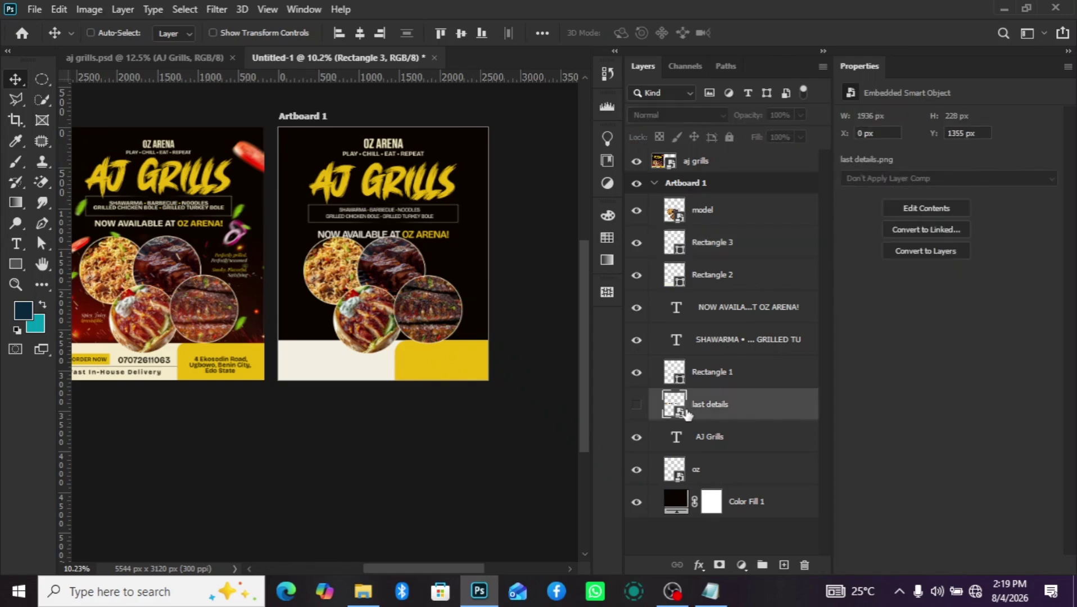
pyautogui.click(636, 404)
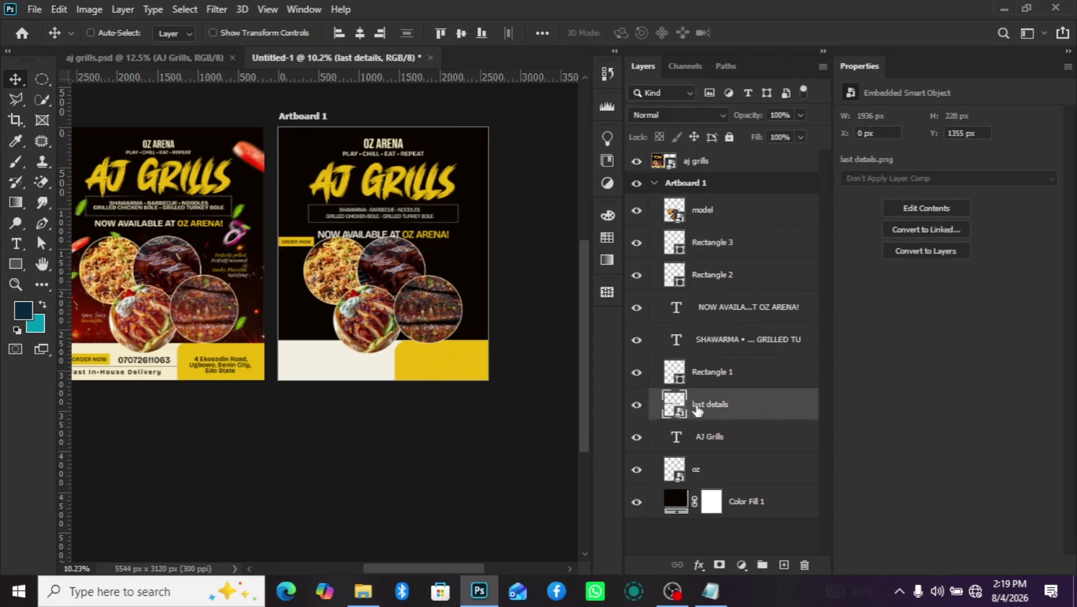
pyautogui.moveTo(702, 412); pyautogui.dragTo(715, 240)
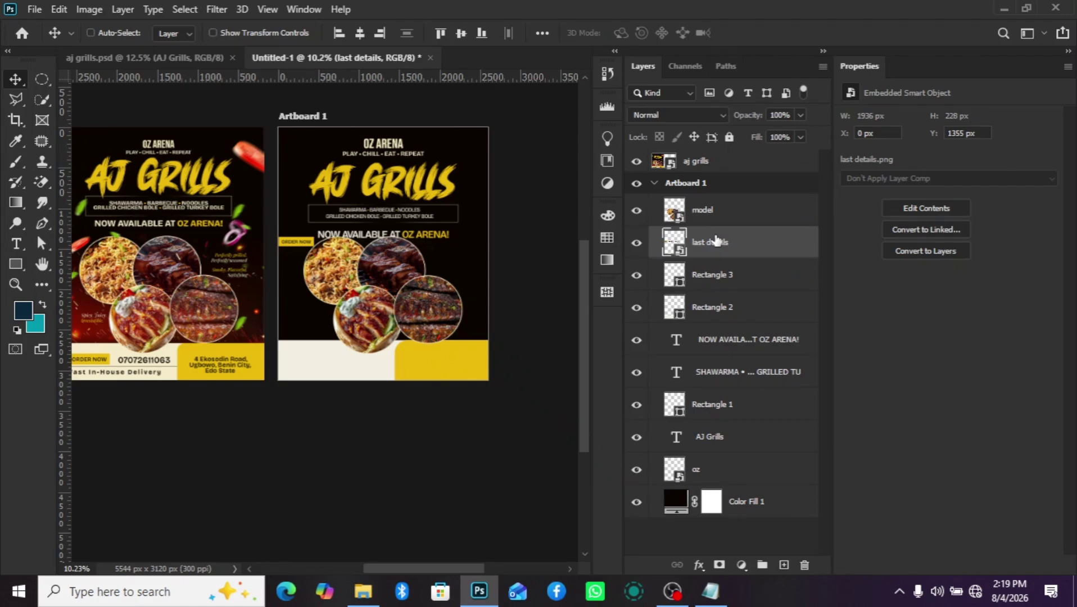
# Move the last details artwork down into the footer, to about X 241 px and Y 2761 px.
pyautogui.hotkey('ctrl', 't')
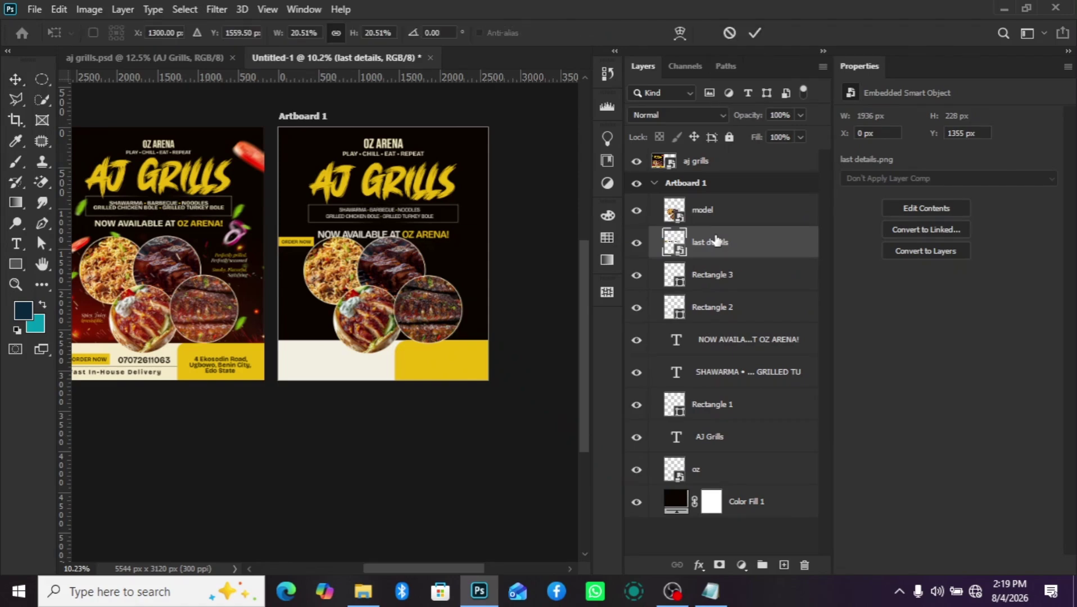
pyautogui.moveTo(455, 258); pyautogui.dragTo(458, 364)
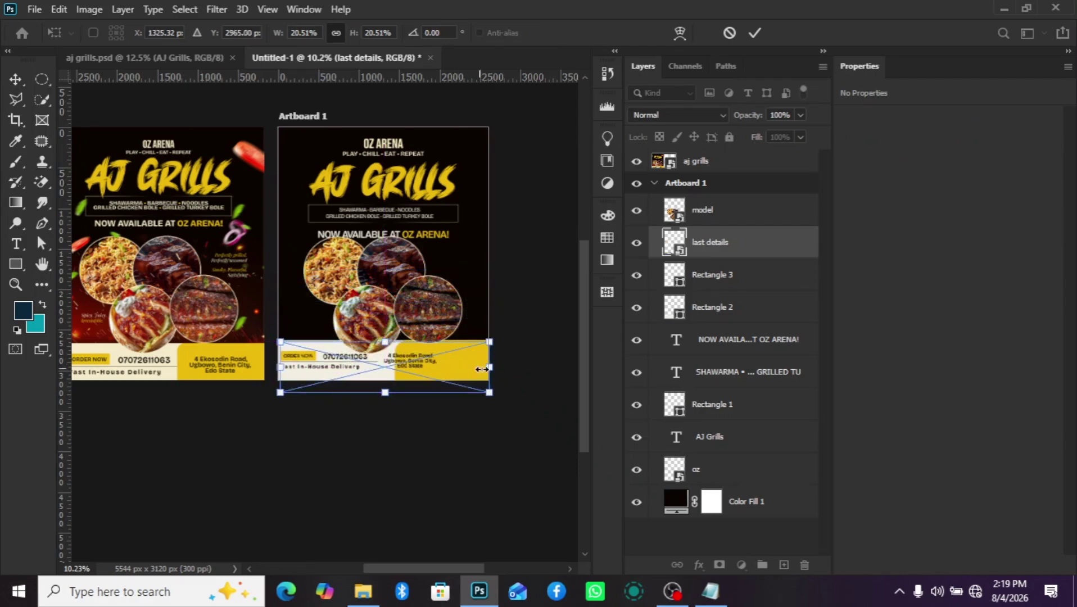
pyautogui.click(723, 245)
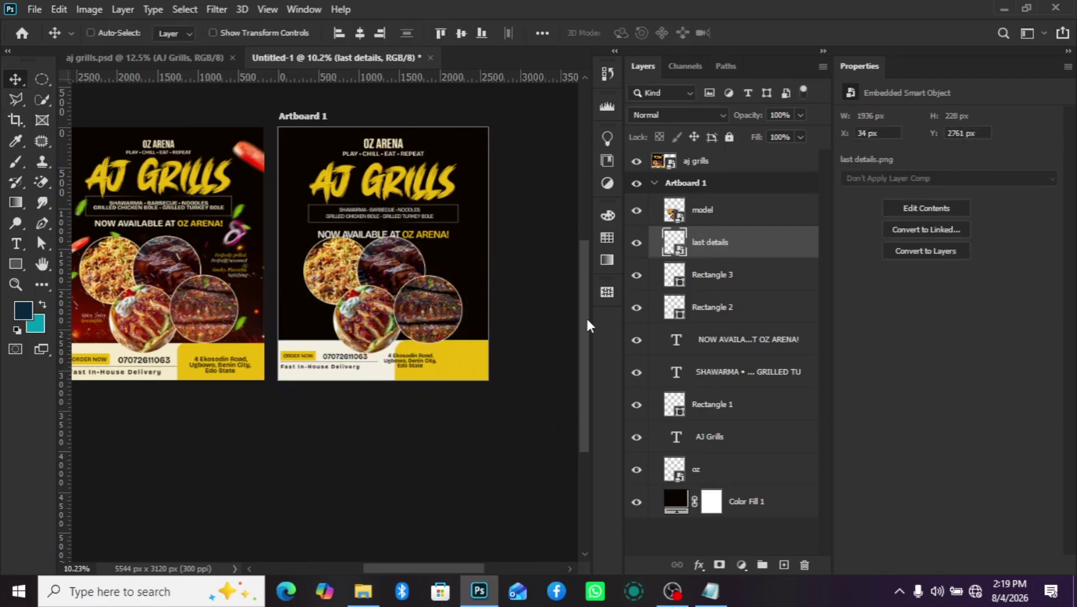
pyautogui.hotkey('shift', 'Right')
pyautogui.hotkey('shift', 'Right')
pyautogui.hotkey('shift', 'Right')
pyautogui.hotkey('shift', 'Right')
pyautogui.hotkey('shift', 'Right')
pyautogui.hotkey('shift', 'Right')
pyautogui.hotkey('shift', 'Right')
pyautogui.hotkey('shift', 'Right')
pyautogui.hotkey('shift', 'Right')
pyautogui.hotkey('shift', 'Right')
pyautogui.hotkey('shift', 'Right')
pyautogui.hotkey('shift', 'Right')
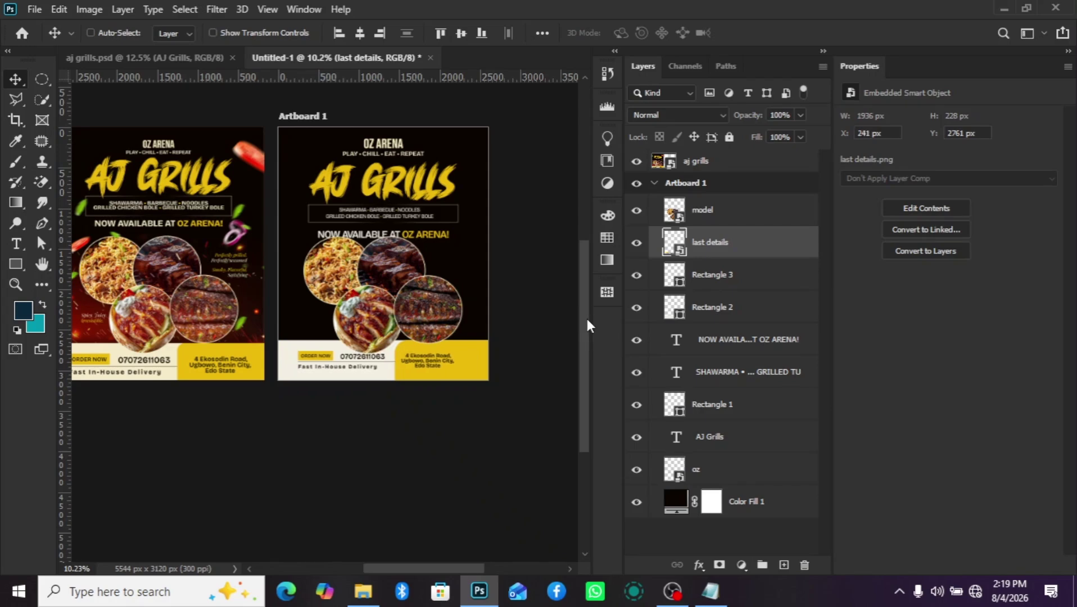
# Scale the last details artwork up proportionally to about 2329 x 275 px.
pyautogui.hotkey('ctrl', 't')
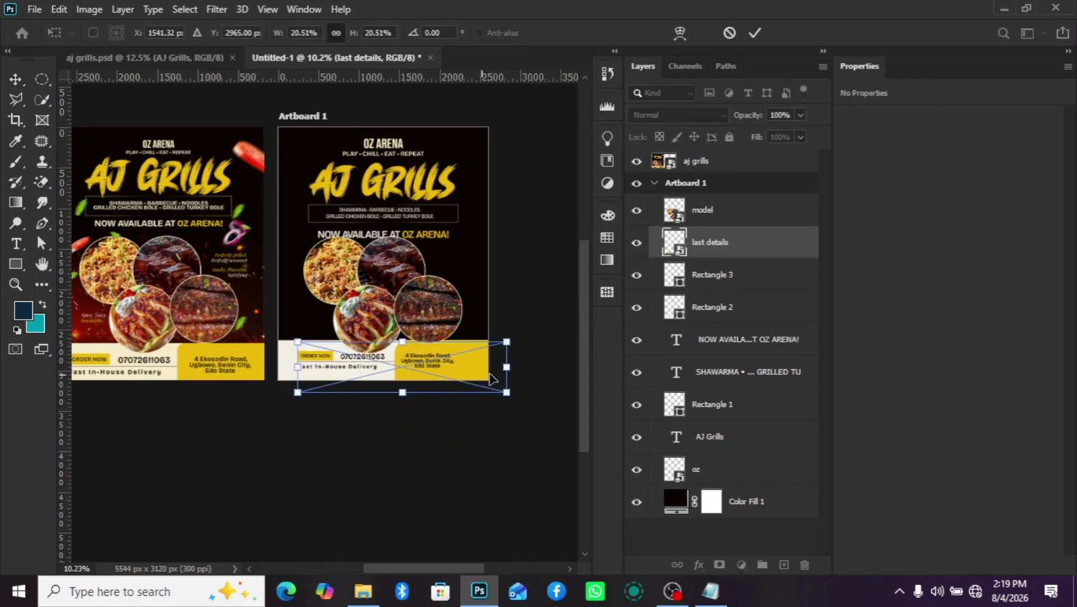
pyautogui.moveTo(506, 392); pyautogui.dragTo(549, 402)
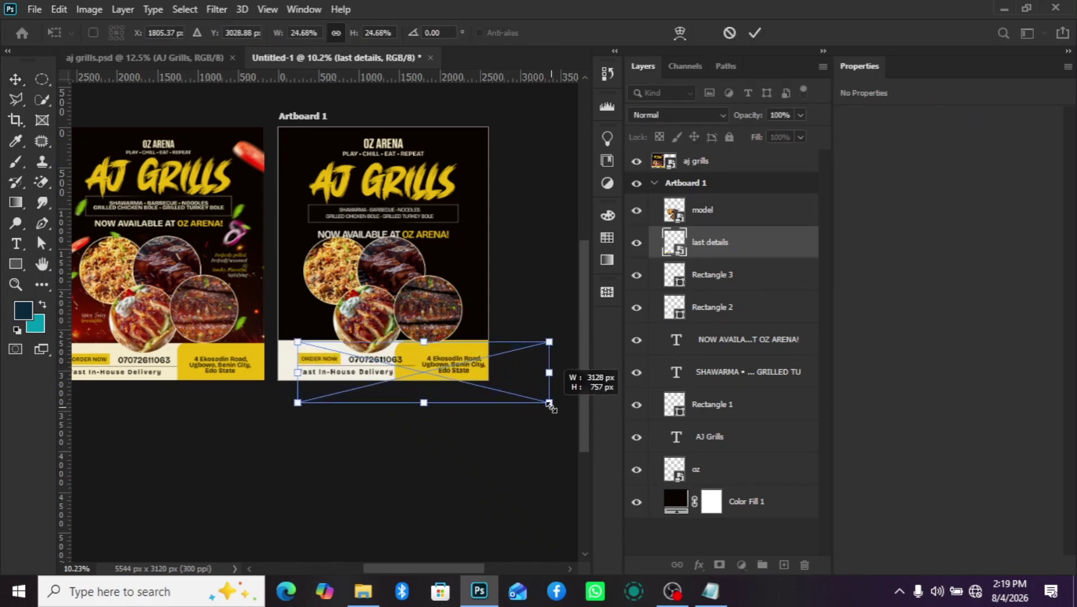
pyautogui.click(697, 242)
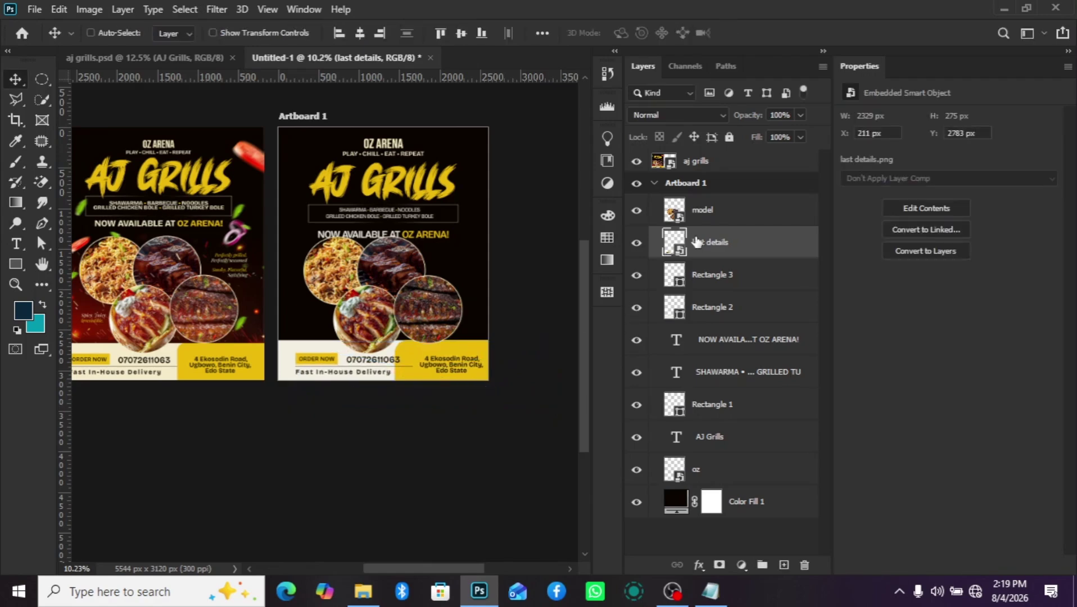
# Nudge the last details artwork to X 91 px, Y 2771 px so the address sits centred on the yellow rectangle.
pyautogui.hotkey('shift', 'Left')
pyautogui.hotkey('shift', 'Left')
pyautogui.hotkey('shift', 'Left')
pyautogui.hotkey('shift', 'Left')
pyautogui.hotkey('shift', 'Left')
pyautogui.hotkey('shift', 'Left')
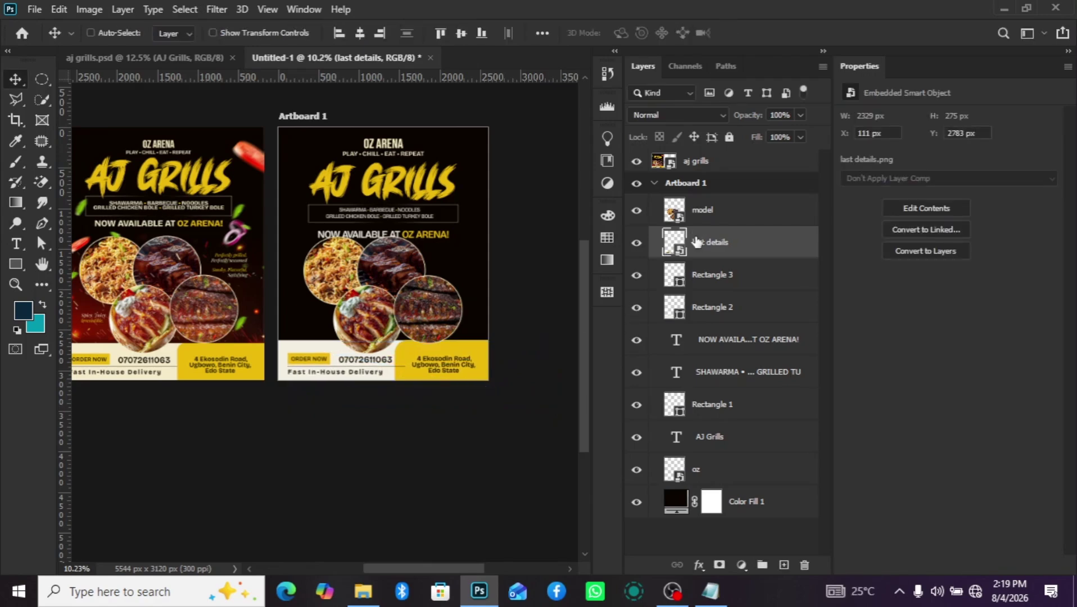
pyautogui.press('Up')
pyautogui.press('Up')
pyautogui.press('Up')
pyautogui.press('Up')
pyautogui.press('Up')
pyautogui.press('Up')
pyautogui.press('Up')
pyautogui.press('Up')
pyautogui.press('Up')
pyautogui.press('Up')
pyautogui.press('Up')
pyautogui.press('Up')
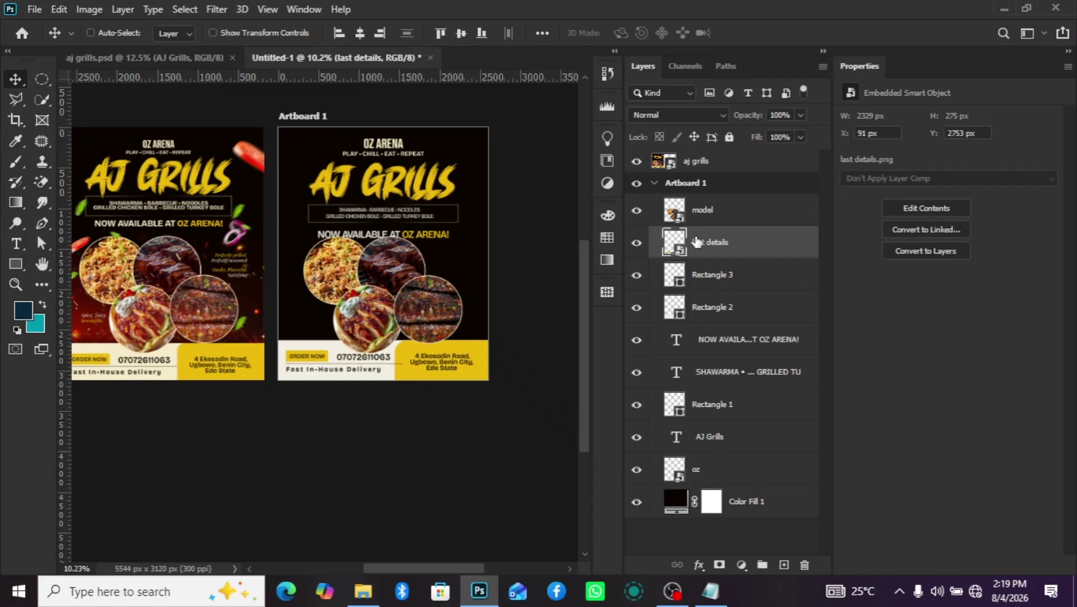
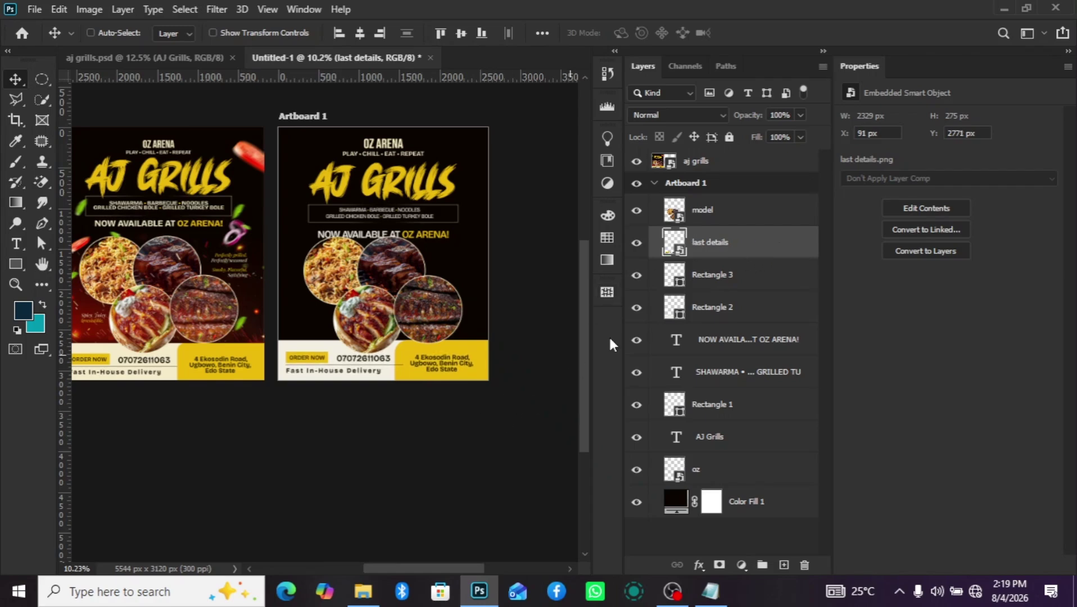
# Outline the end of the footer's divider line that overlaps the yellow rectangle with the Polygonal Lasso tool.
pyautogui.scroll(3, 585, 375)
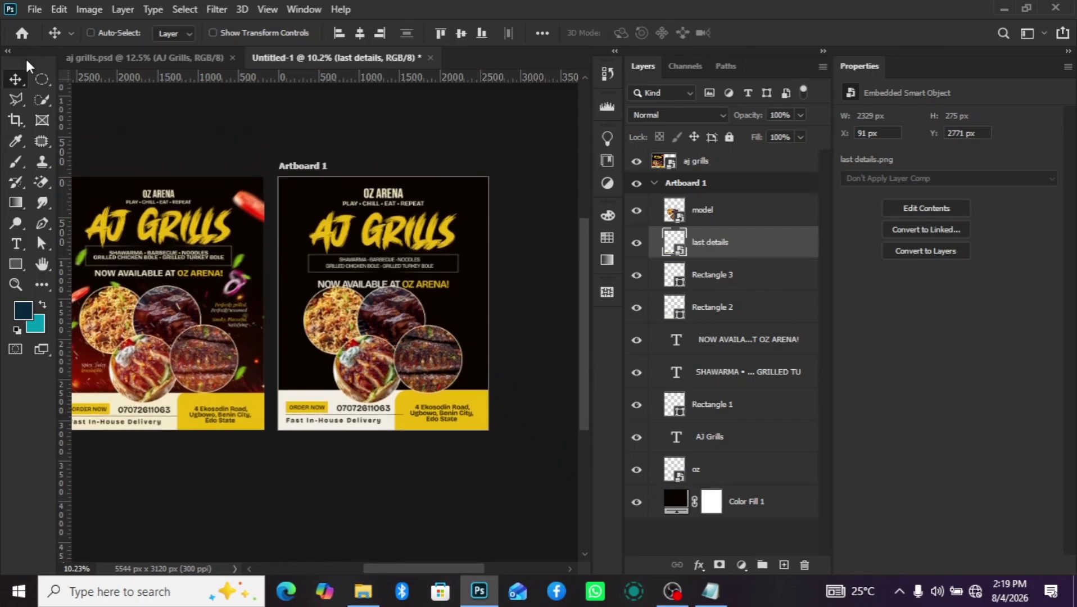
pyautogui.click(17, 97)
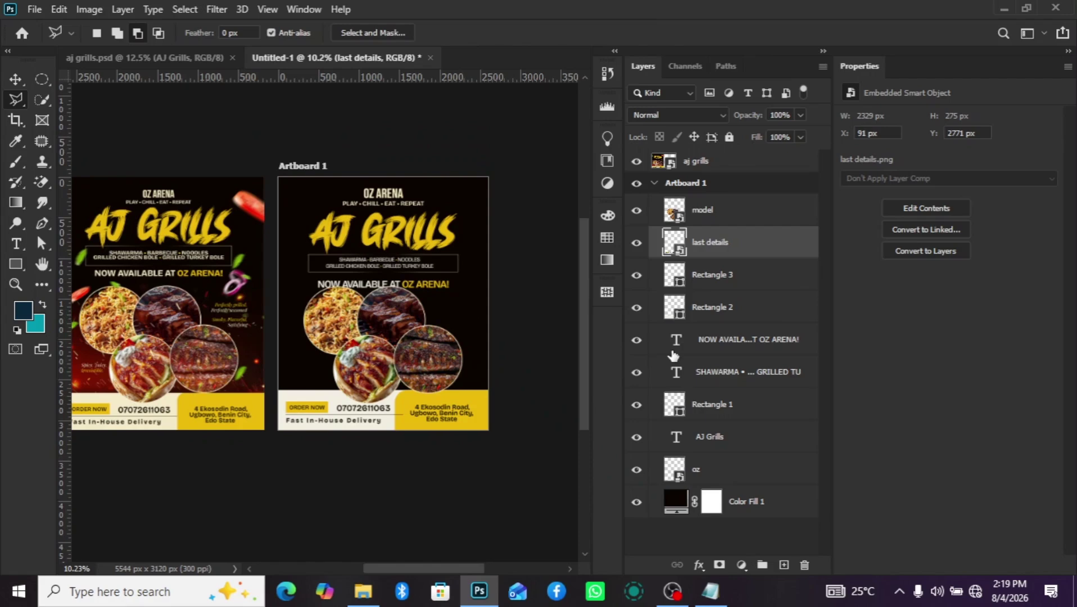
pyautogui.hotkey('ctrl', '+')
pyautogui.hotkey('ctrl', '+')
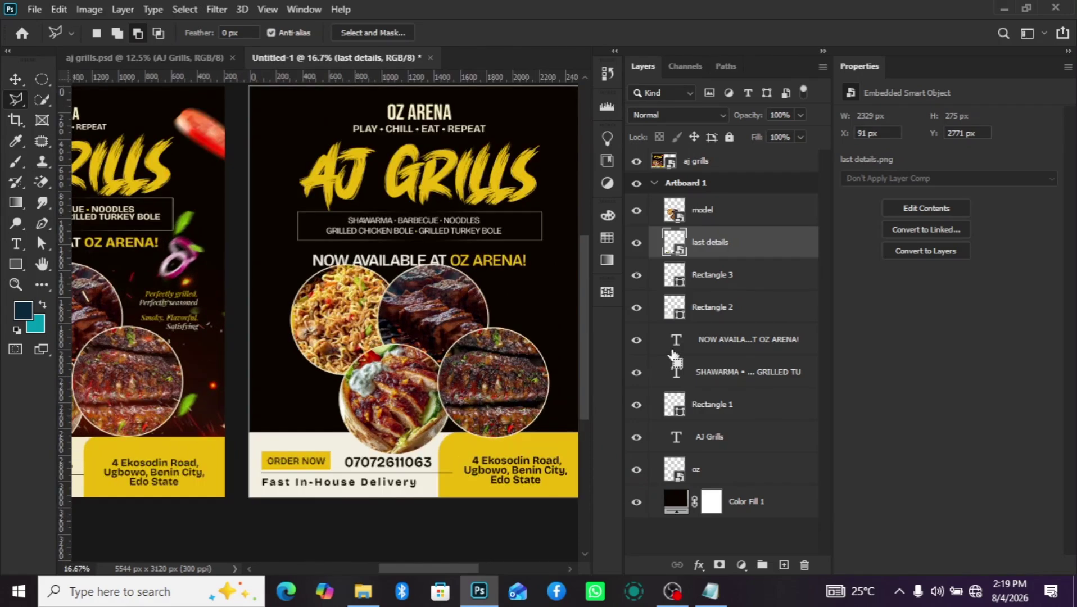
pyautogui.click(436, 448)
pyautogui.click(440, 497)
pyautogui.click(453, 505)
pyautogui.click(456, 439)
pyautogui.click(437, 447)
# Add a layer mask to the last details layer from the selection and invert it to hide the line's overlapping end.
pyautogui.click(719, 564)
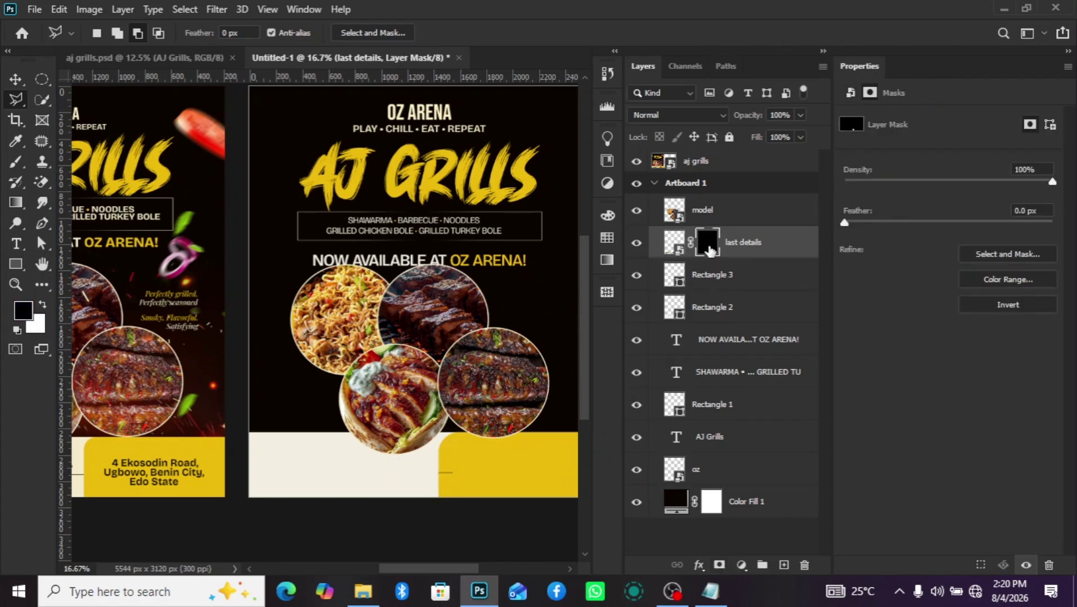
pyautogui.hotkey('ctrl', 'i')
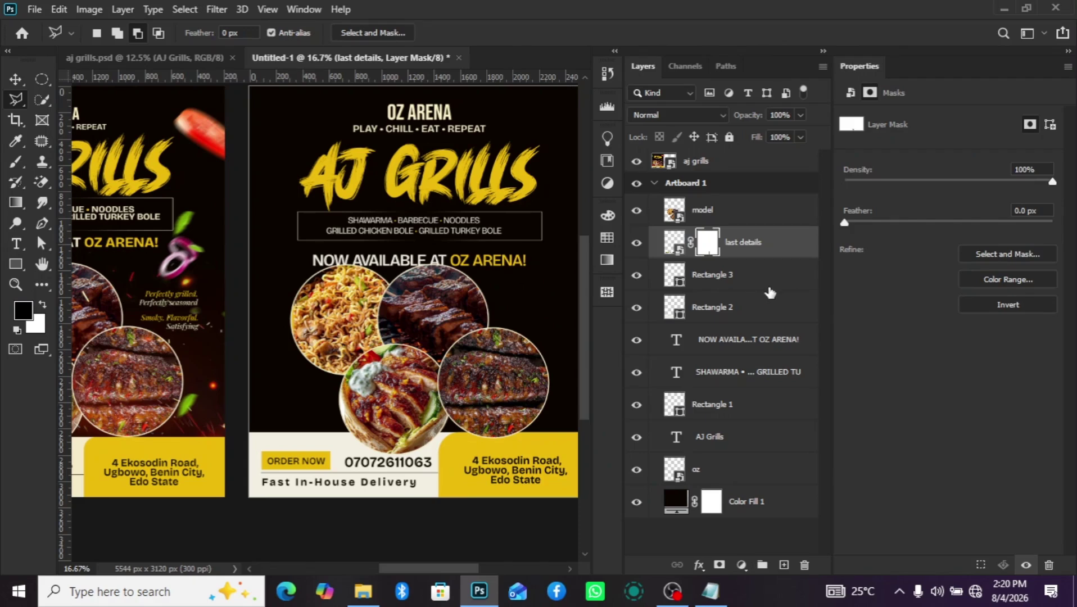
pyautogui.scroll(-3, 108, 454)
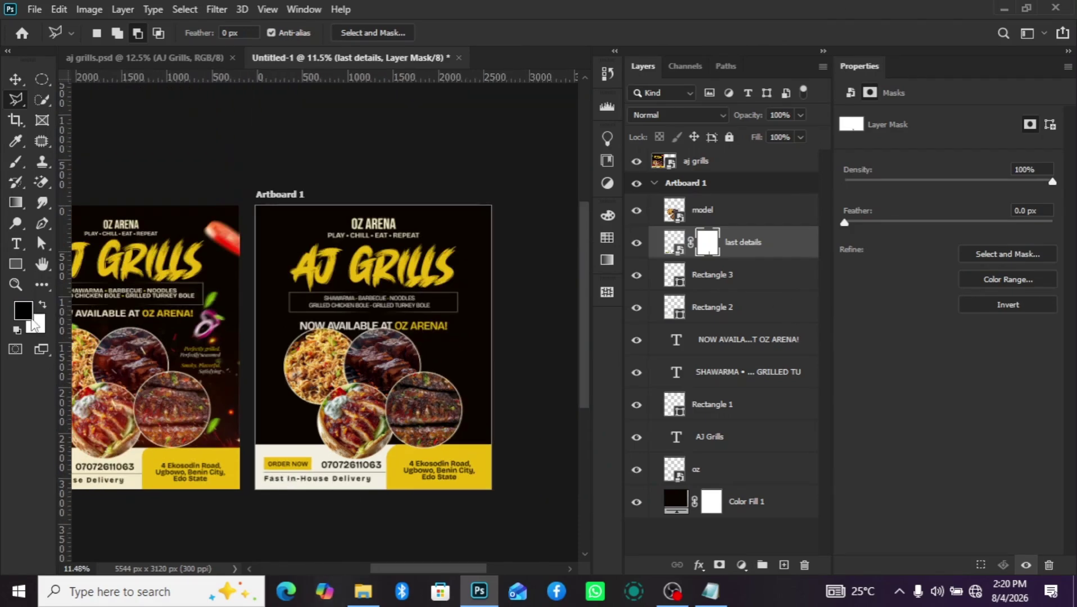
# Place the fire-and-sparks image from the aj grils folder across the artboard, with its lower edge against the footer.
pyautogui.click(16, 77)
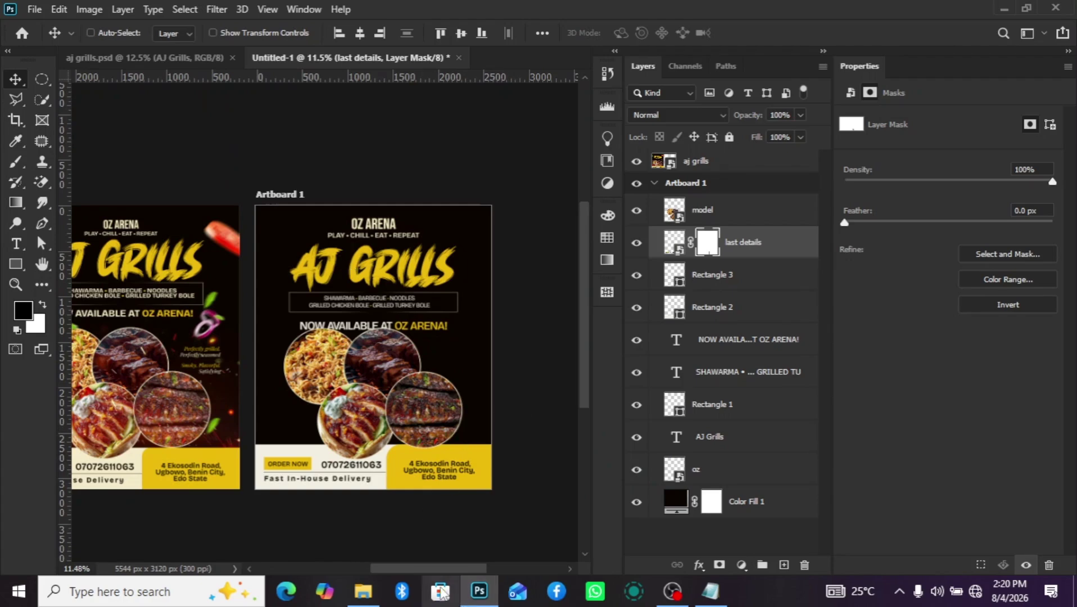
pyautogui.click(371, 586)
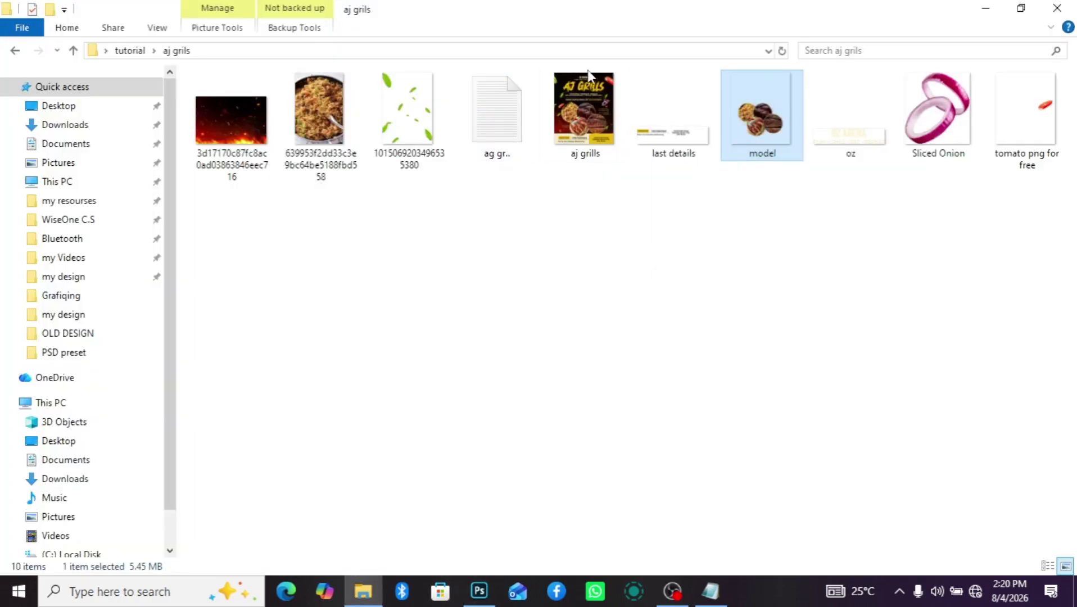
pyautogui.moveTo(226, 147); pyautogui.dragTo(399, 391)
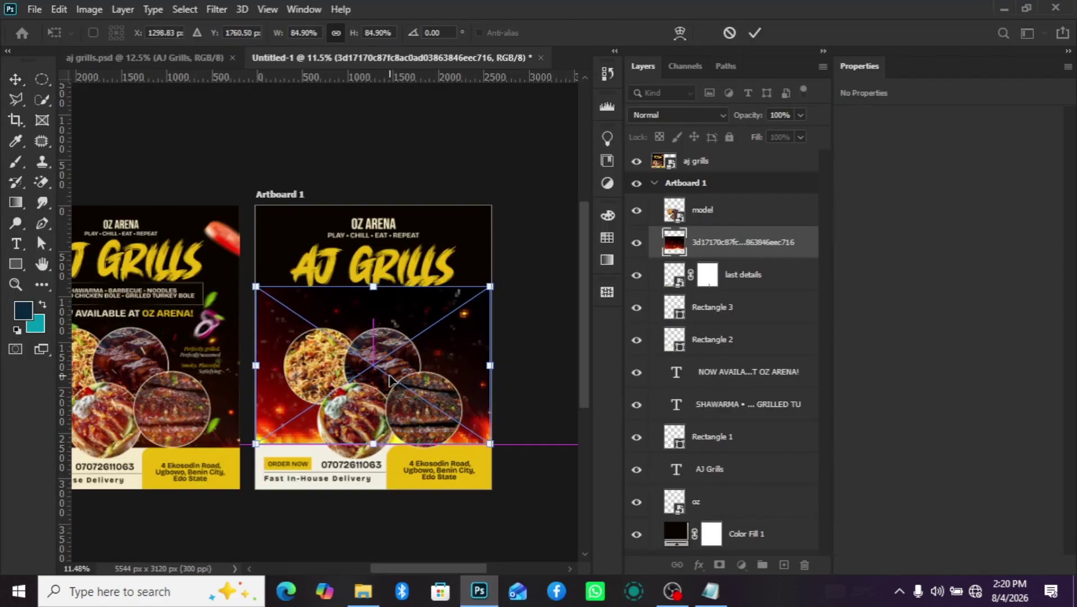
# Bring the fire image's layer above the model layer and move the image to X 0 px, Y 1094 px.
pyautogui.moveTo(812, 243); pyautogui.dragTo(820, 194)
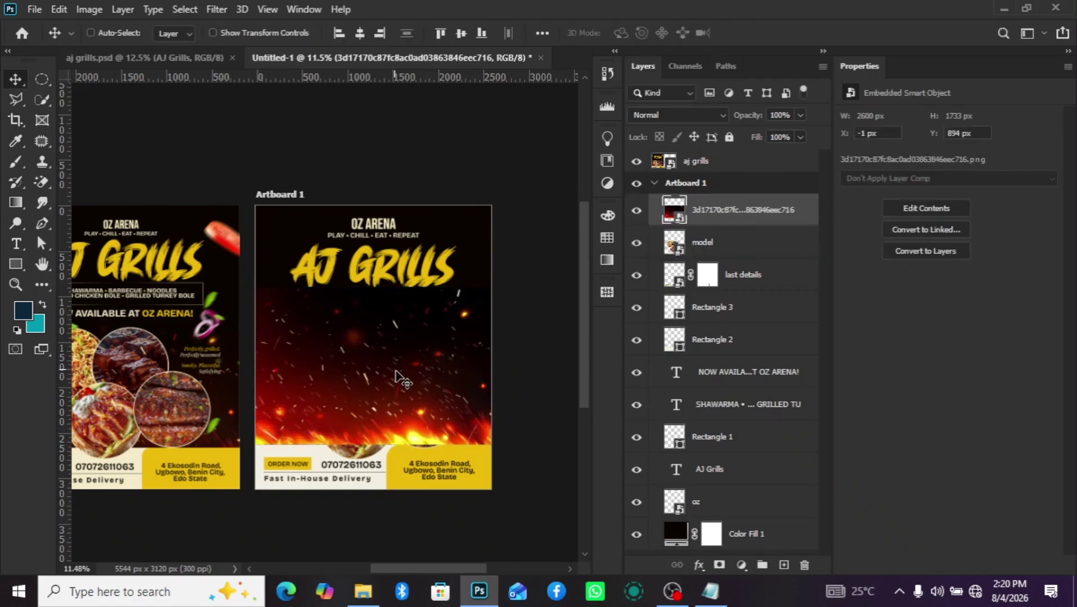
pyautogui.moveTo(395, 391); pyautogui.dragTo(406, 406)
# Set the fire image's blend mode to Screen.
pyautogui.click(714, 112)
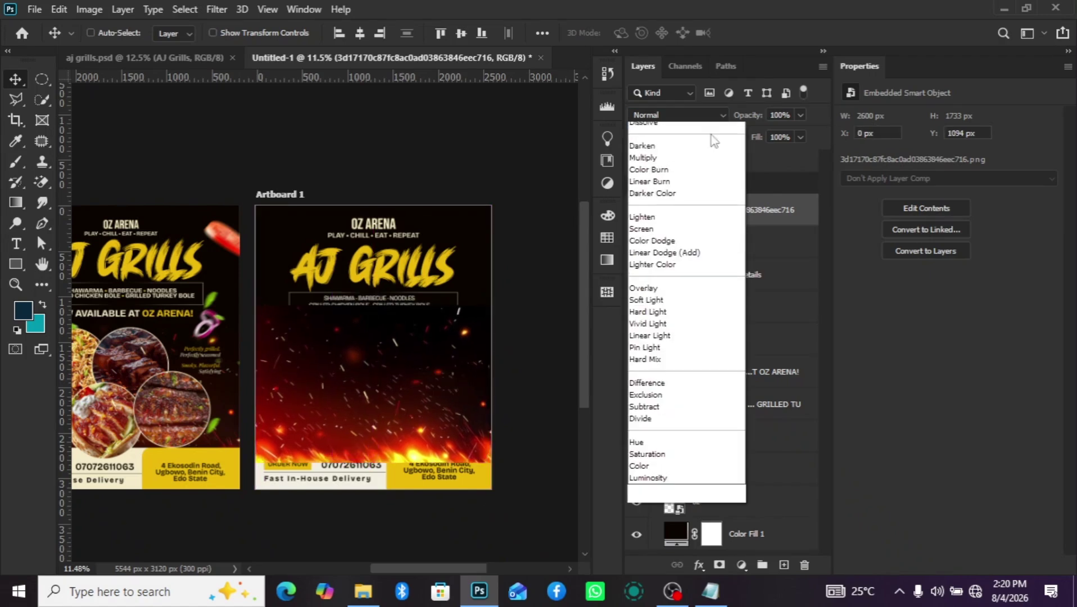
pyautogui.click(669, 247)
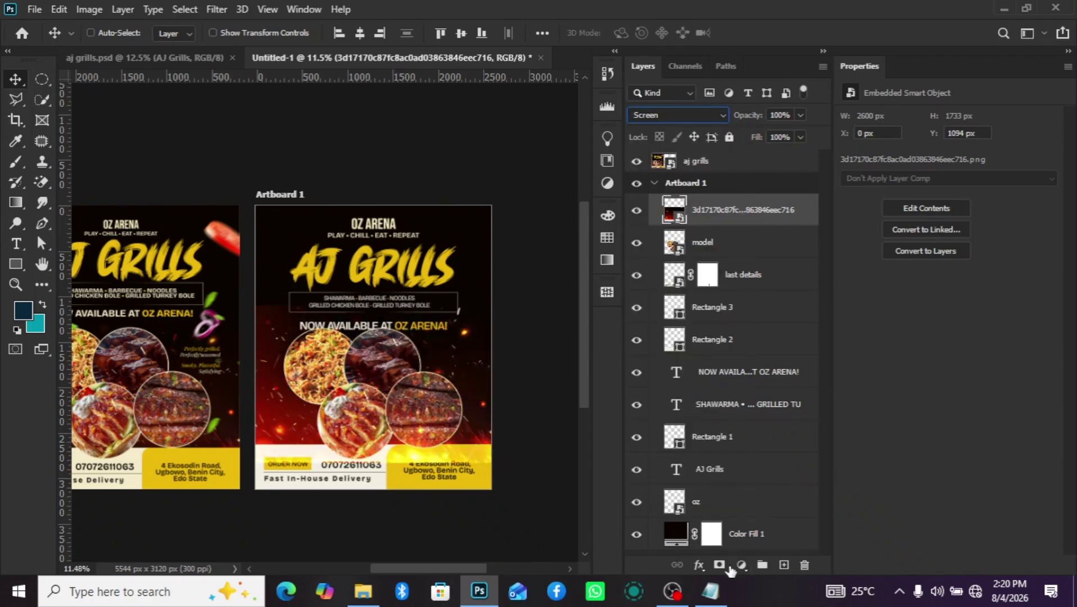
pyautogui.click(699, 565)
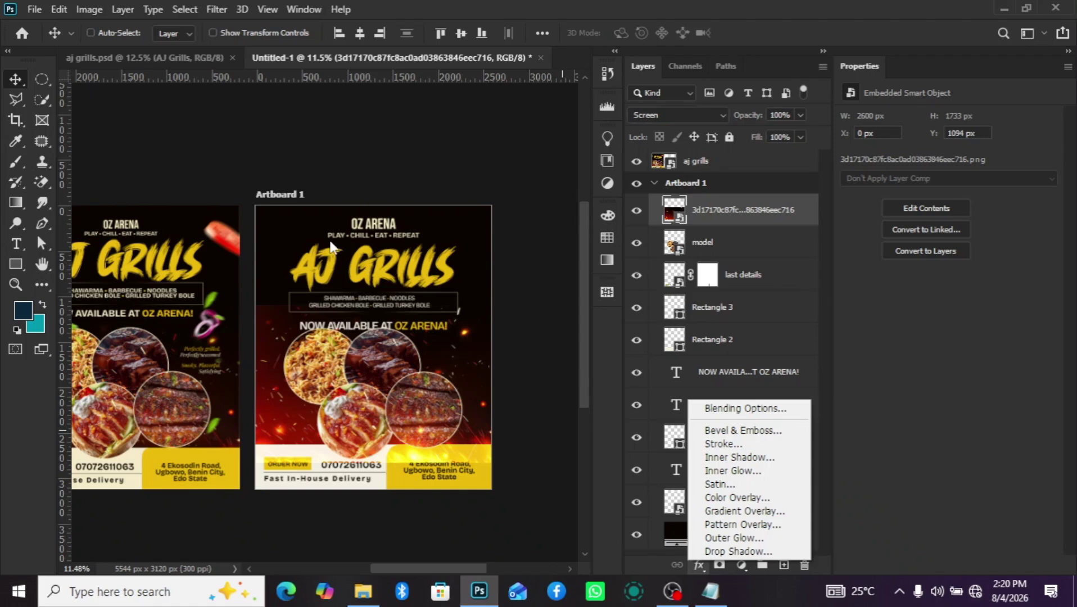
pyautogui.press('Escape')
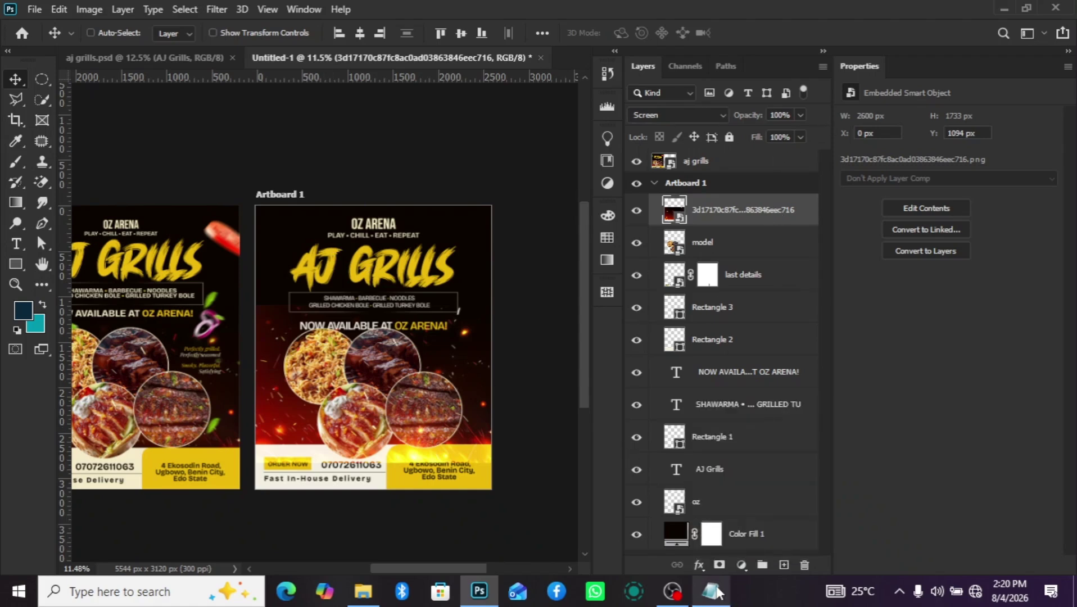
# Add a layer mask to the fire image and paint it black with an 800 px brush along its upper edge and over the footer.
pyautogui.click(720, 565)
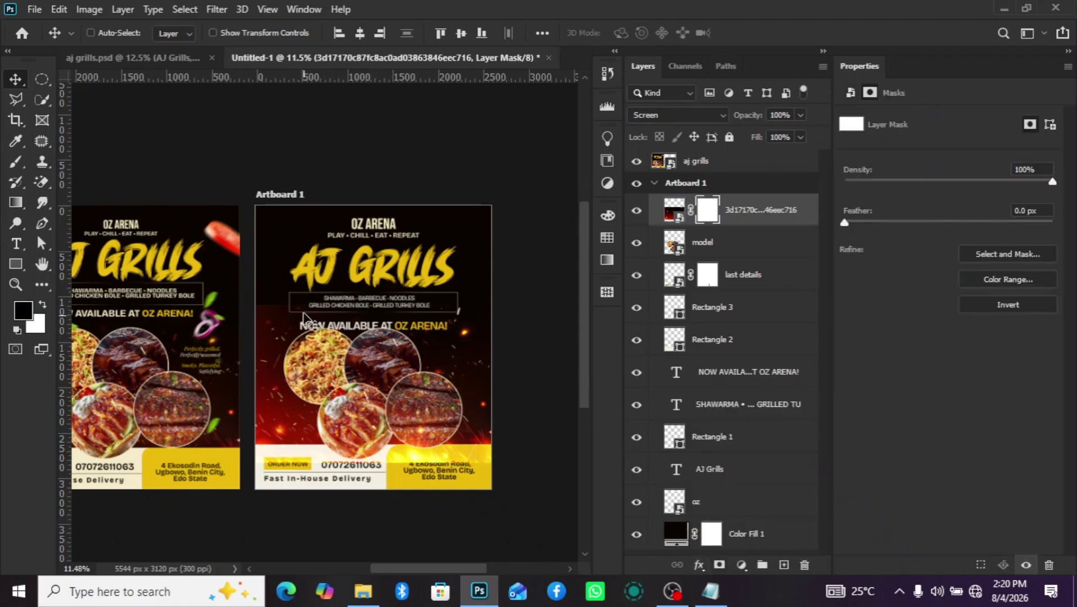
pyautogui.click(15, 162)
pyautogui.moveTo(287, 314); pyautogui.dragTo(272, 314)
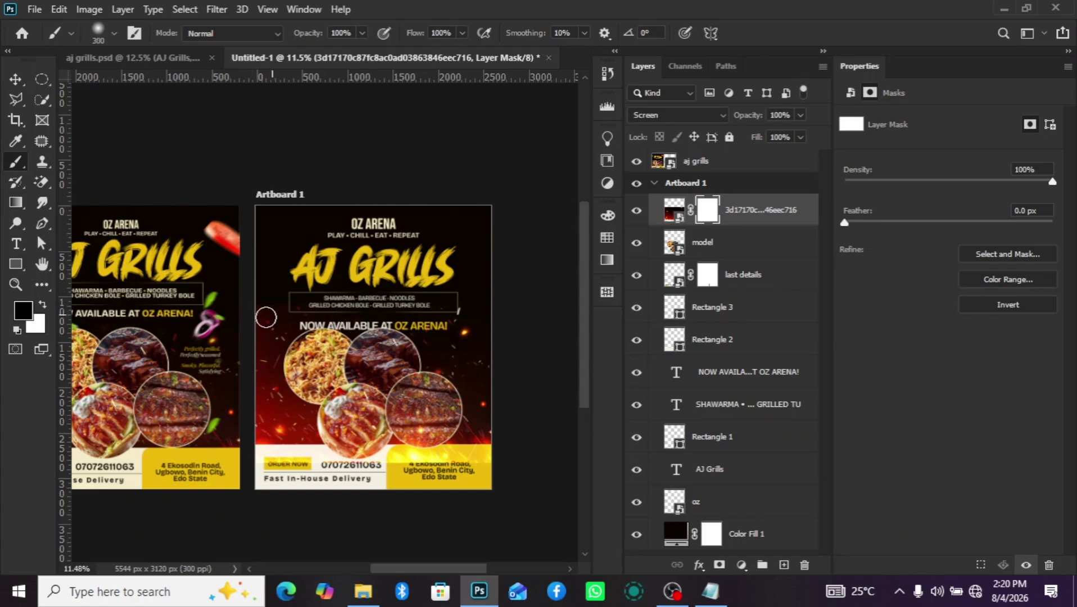
pyautogui.press(']')
pyautogui.press(']')
pyautogui.press(']')
pyautogui.press(']')
pyautogui.press(']')
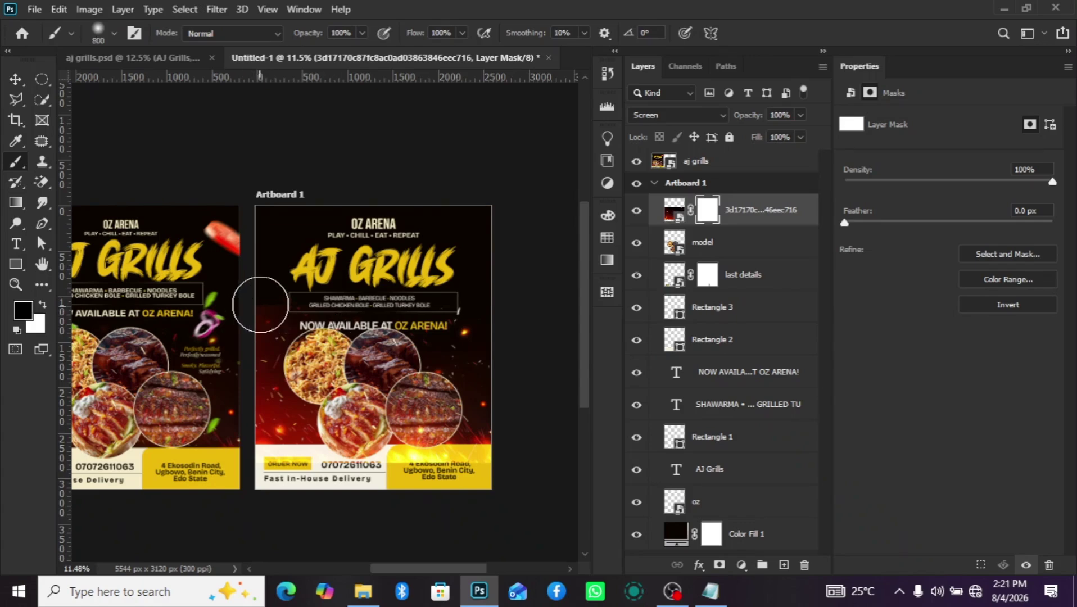
pyautogui.moveTo(260, 304)
pyautogui.mouseDown()
pyautogui.moveTo(240, 312)
pyautogui.moveTo(421, 268)
pyautogui.moveTo(396, 288)
pyautogui.moveTo(438, 307)
pyautogui.mouseUp()
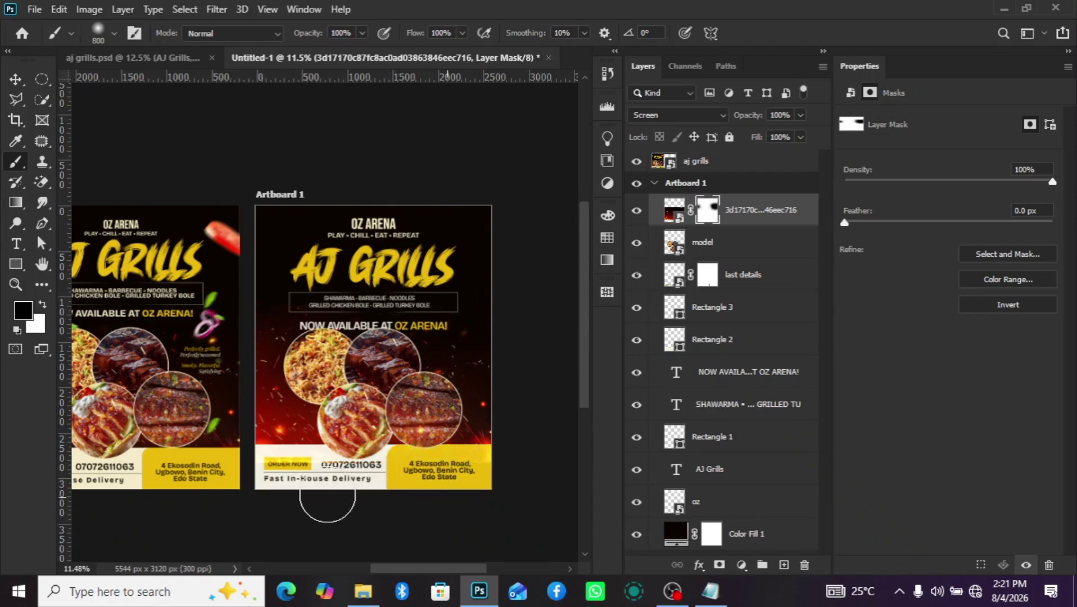
pyautogui.click(287, 480)
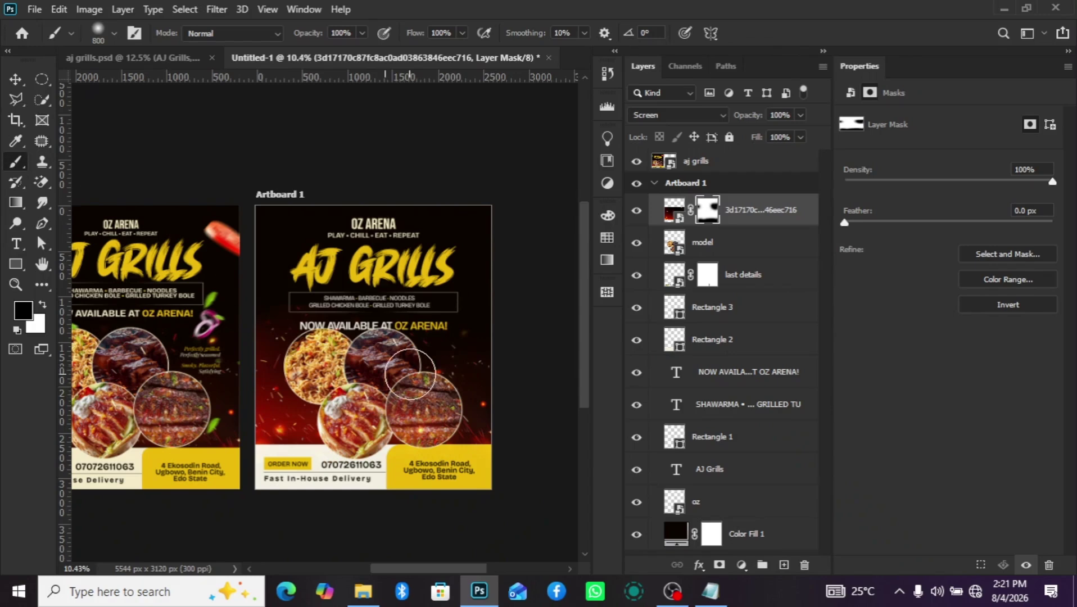
pyautogui.scroll(-2, 482, 399)
pyautogui.scroll(1, 498, 346)
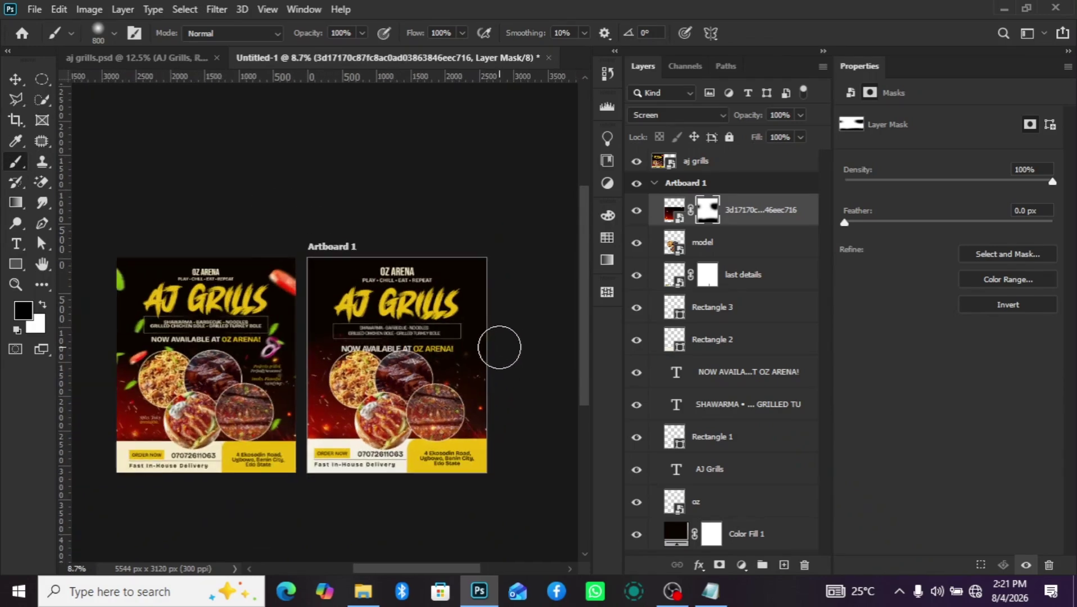
# Move the AJ Grills title up 40 px to Y 371.76 px.
pyautogui.scroll(5, 499, 346)
pyautogui.click(17, 99)
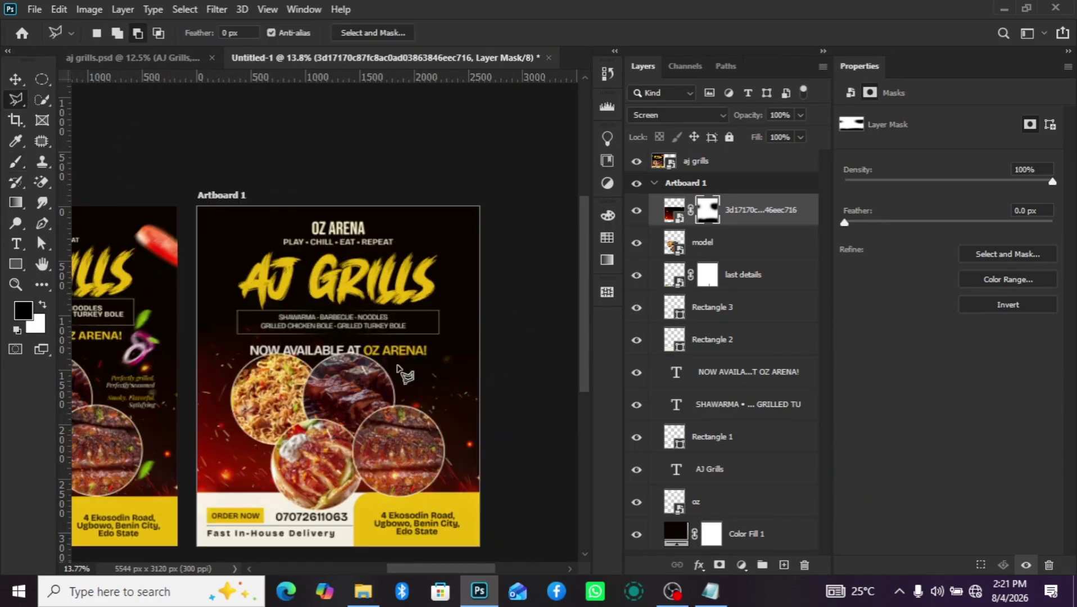
pyautogui.click(731, 473)
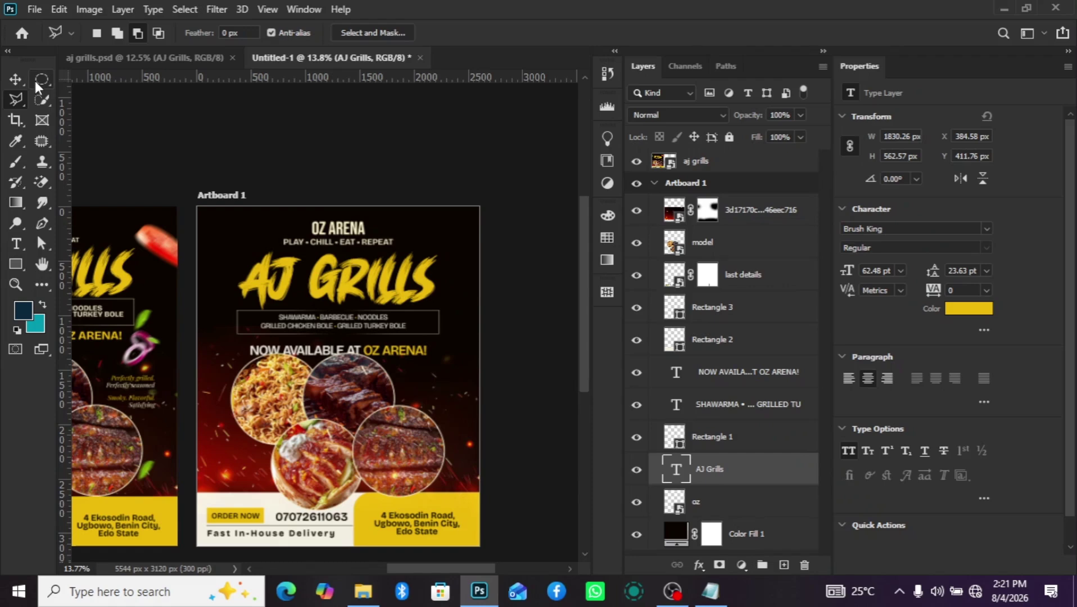
pyautogui.press('v')
pyautogui.hotkey('shift', 'Up')
pyautogui.hotkey('shift', 'Up')
pyautogui.hotkey('shift', 'Up')
pyautogui.hotkey('shift', 'Up')
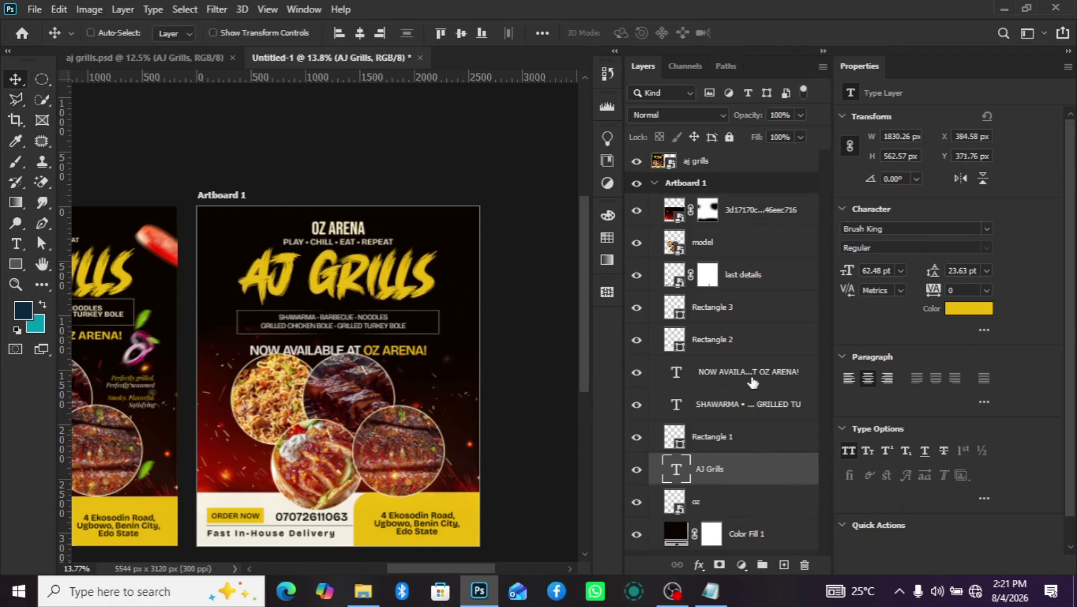
# Move the NOW AVAILABLE AT OZ ARENA! text up to Y 1090.32 px and centre it horizontally on the artboard.
pyautogui.click(753, 382)
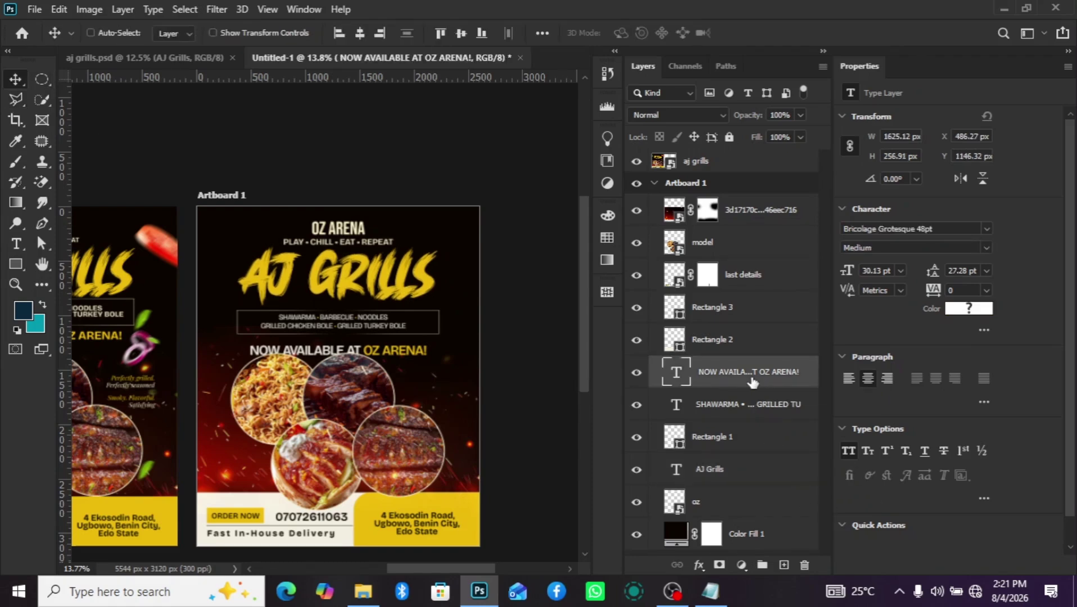
pyautogui.hotkey('shift', 'Up')
pyautogui.hotkey('shift', 'Up')
pyautogui.hotkey('shift', 'Up')
pyautogui.hotkey('shift', 'Up')
pyautogui.hotkey('shift', 'Up')
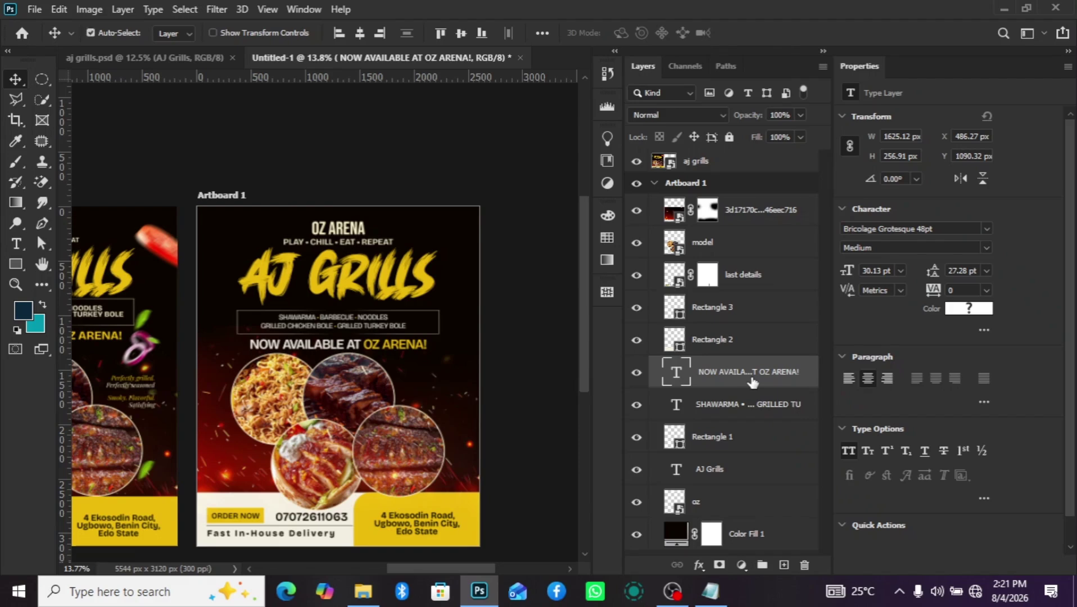
pyautogui.hotkey('ctrl', 'a')
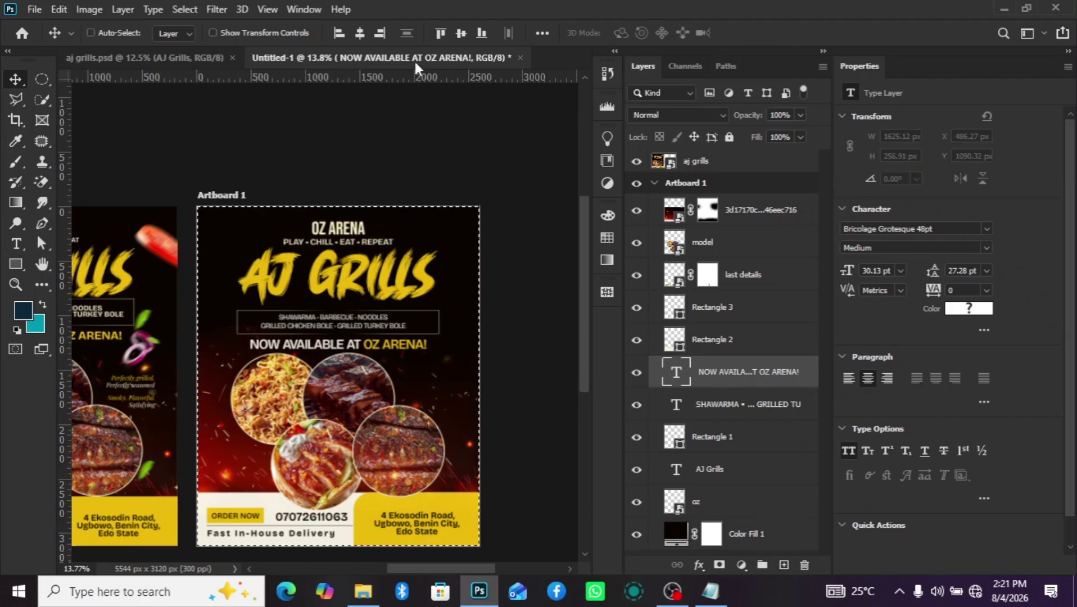
pyautogui.click(360, 36)
pyautogui.hotkey('ctrl', 'd')
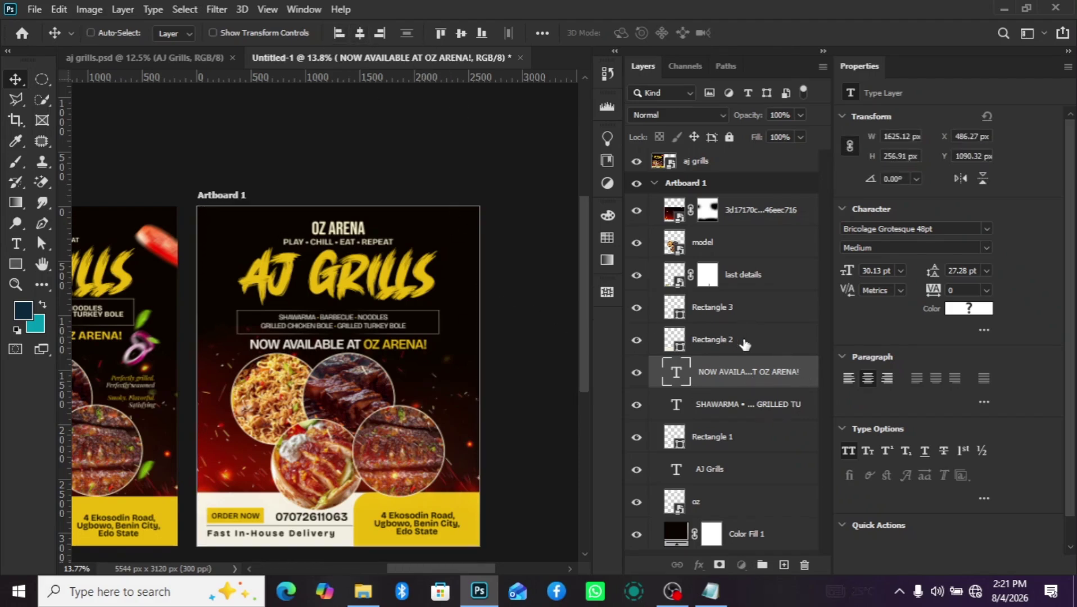
# Move the outlined rectangle and the menu text inside it up together, setting the rectangle at Y 847.99 px under the title.
pyautogui.click(745, 347)
pyautogui.click(730, 437)
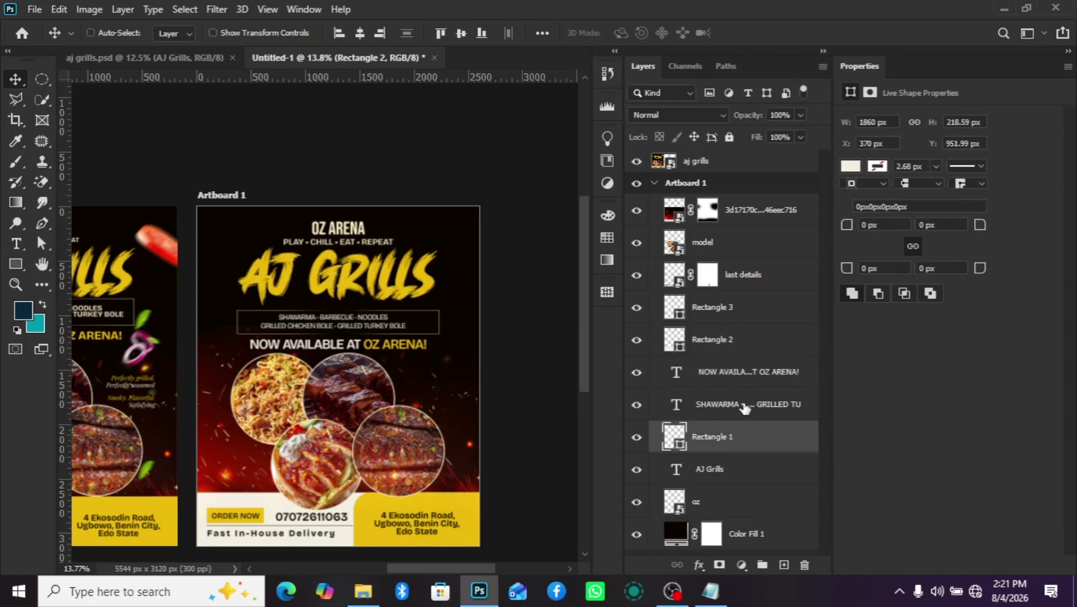
pyautogui.press('h')
pyautogui.doubleClick(778, 438)
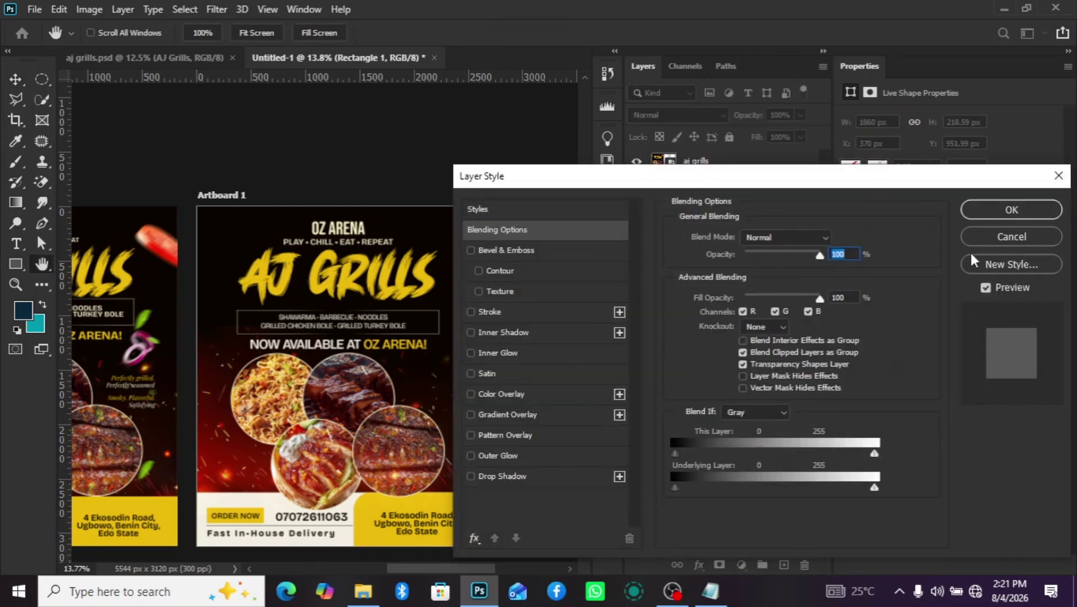
pyautogui.click(998, 241)
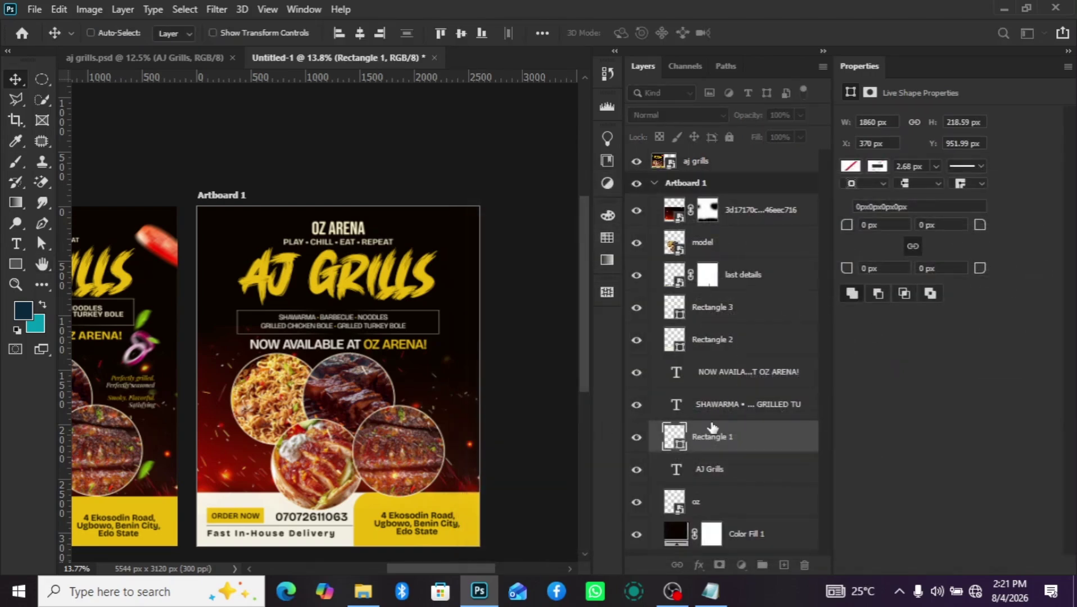
pyautogui.keyDown('ctrl'); pyautogui.click(762, 409); pyautogui.keyUp('ctrl')
pyautogui.hotkey('shift', 'Up')
pyautogui.hotkey('shift', 'Up')
pyautogui.hotkey('shift', 'Up')
pyautogui.hotkey('shift', 'Up')
pyautogui.hotkey('shift', 'Up')
pyautogui.hotkey('shift', 'Up')
pyautogui.hotkey('shift', 'Up')
pyautogui.hotkey('shift', 'Up')
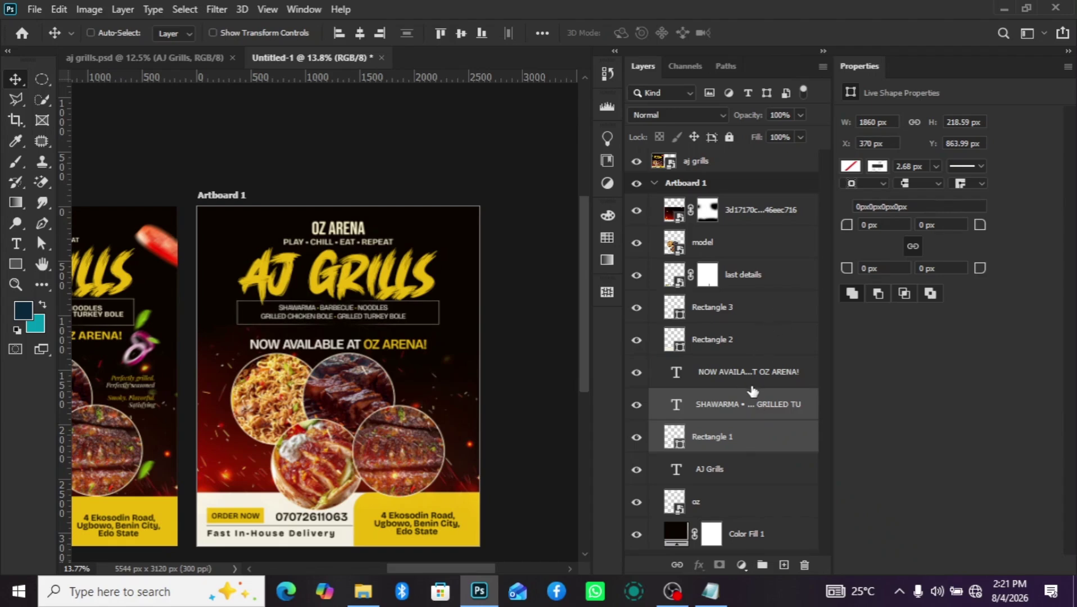
pyautogui.hotkey('shift', 'Up')
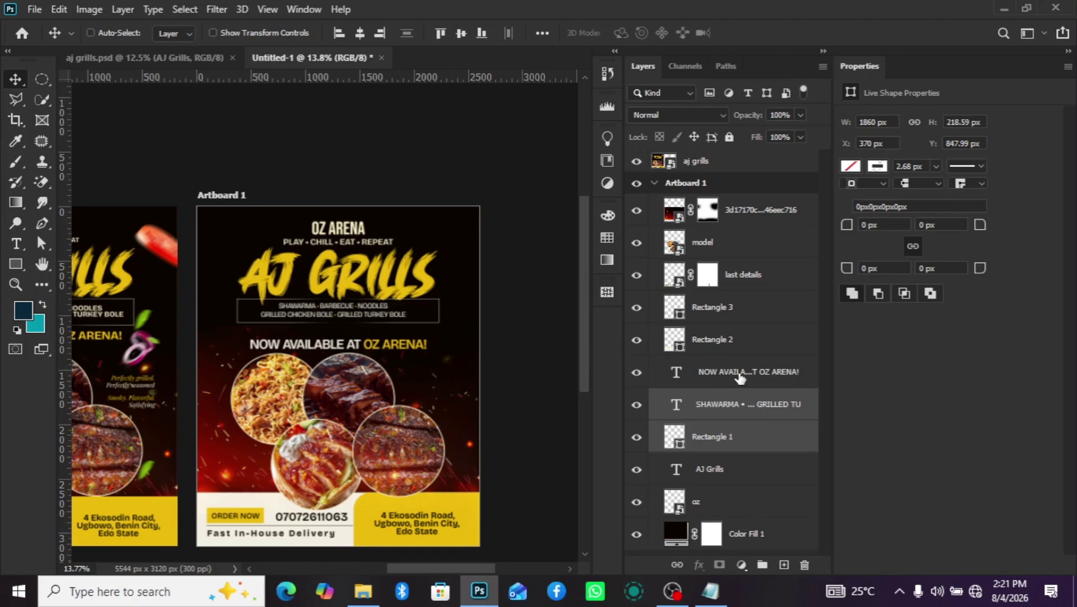
# Move the NOW AVAILABLE AT OZ ARENA! text up to Y 986.32 px, closer to the menu box.
pyautogui.click(740, 375)
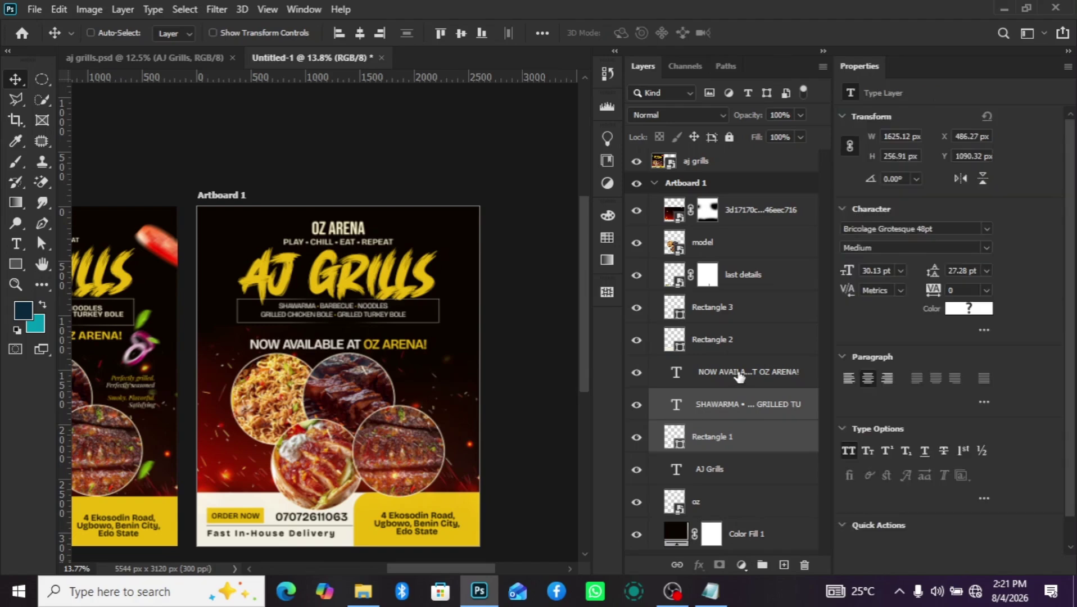
pyautogui.hotkey('shift', 'Up')
pyautogui.hotkey('shift', 'Up')
pyautogui.hotkey('shift', 'Up')
pyautogui.hotkey('shift', 'Up')
pyautogui.hotkey('shift', 'Up')
pyautogui.hotkey('shift', 'Up')
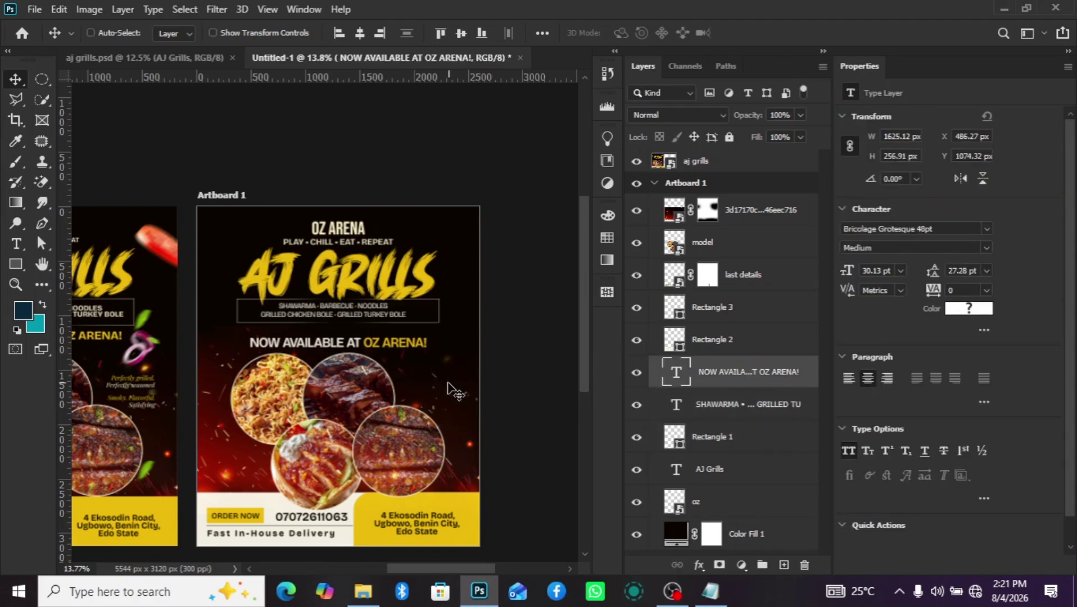
pyautogui.press('Up')
# Place the tomato png for free image from the aj grils folder on the artboard and bring its layer above the fire image.
pyautogui.scroll(-3, 458, 391)
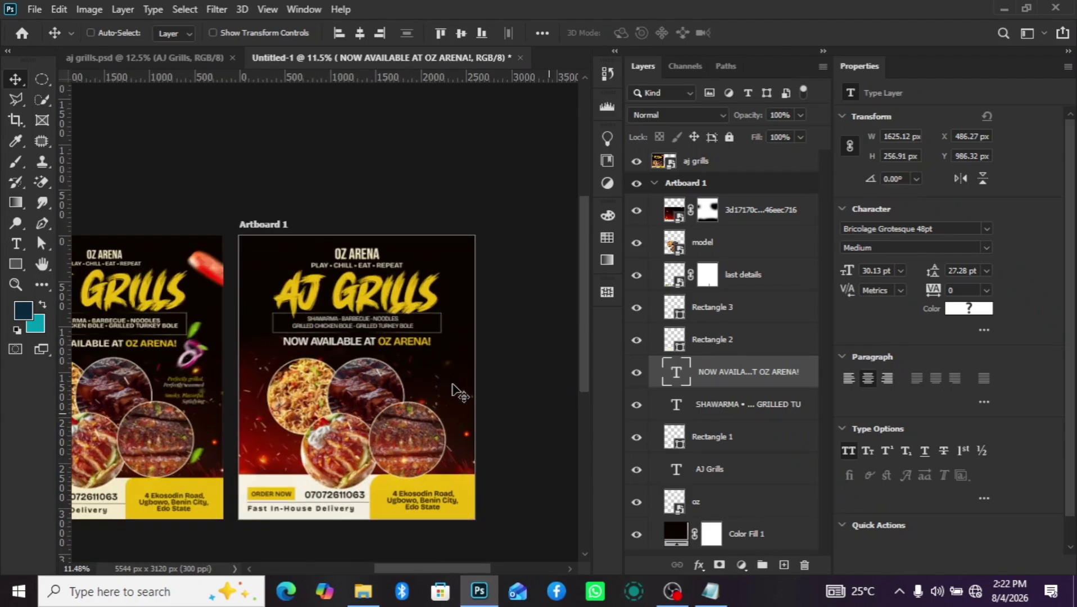
pyautogui.scroll(-1, 458, 413)
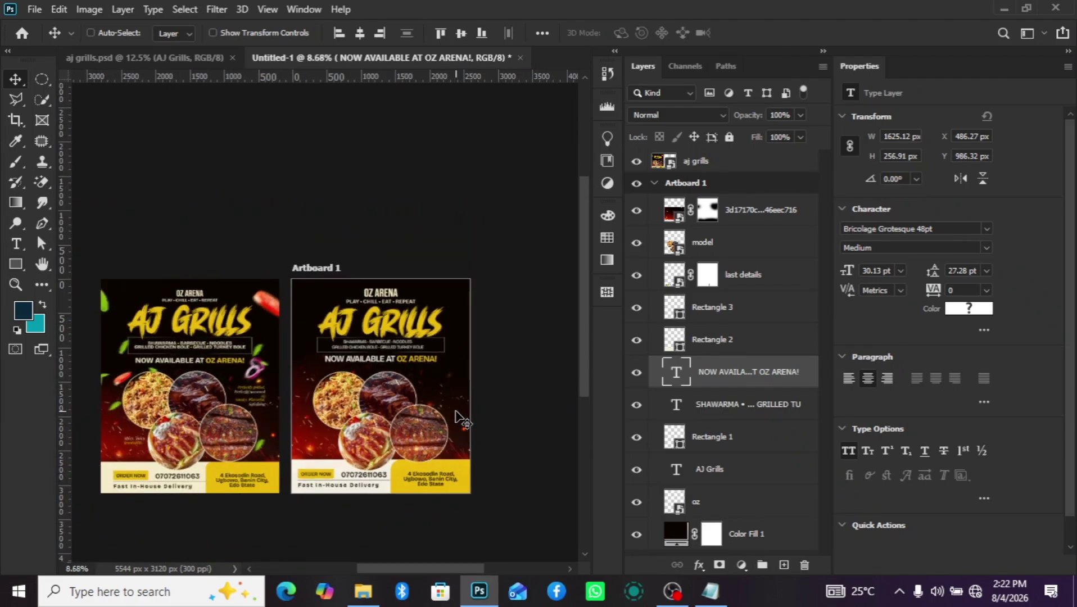
pyautogui.scroll(2, 457, 413)
pyautogui.scroll(-3, 456, 416)
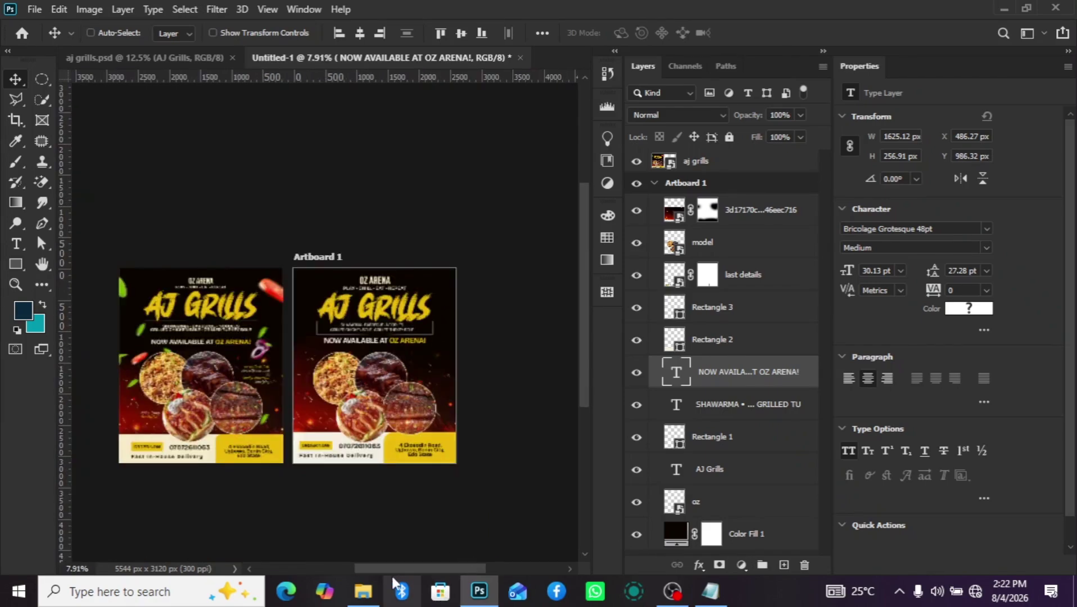
pyautogui.moveTo(373, 591)
pyautogui.click(367, 503)
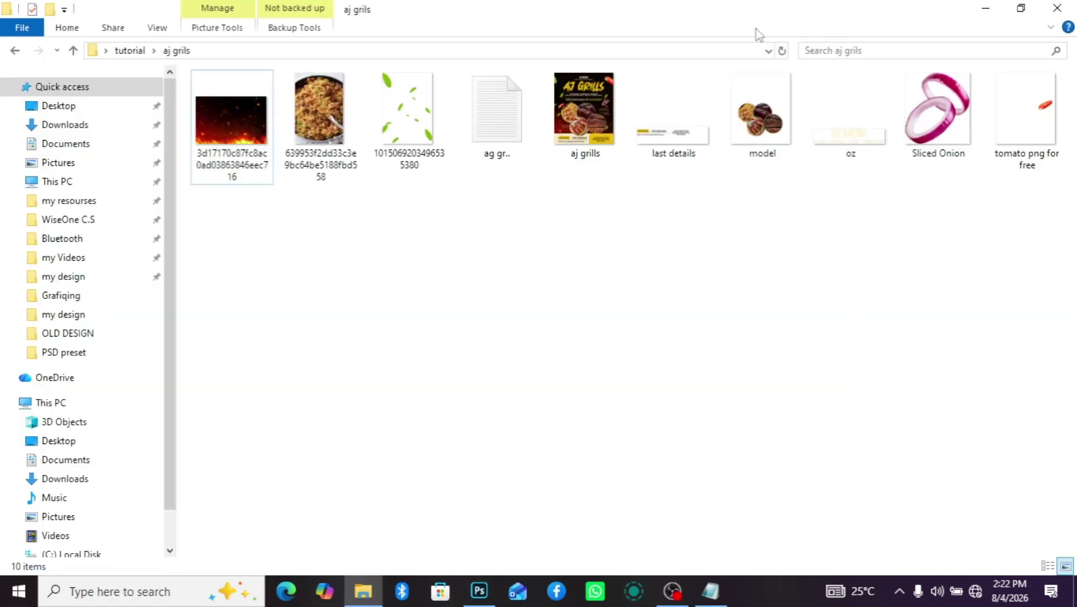
pyautogui.moveTo(1044, 120); pyautogui.dragTo(414, 293)
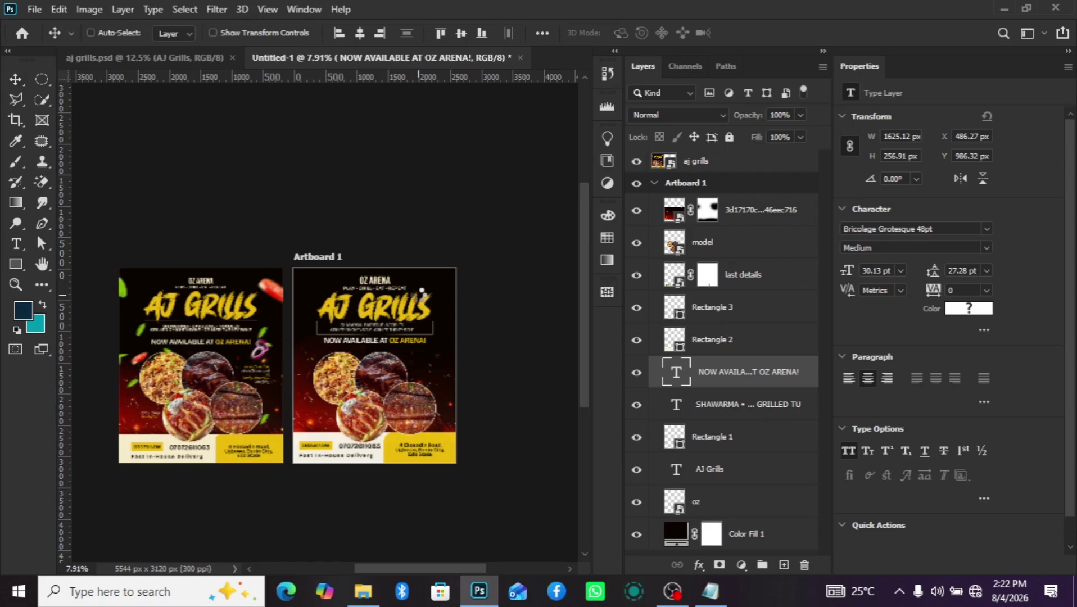
pyautogui.press('Return')
pyautogui.moveTo(784, 372); pyautogui.dragTo(781, 200)
# Rotate the tomato slice to about 55° and move it to the artboard's upper-right corner, at X 2130 px, Y 131 px.
pyautogui.scroll(2, 387, 371)
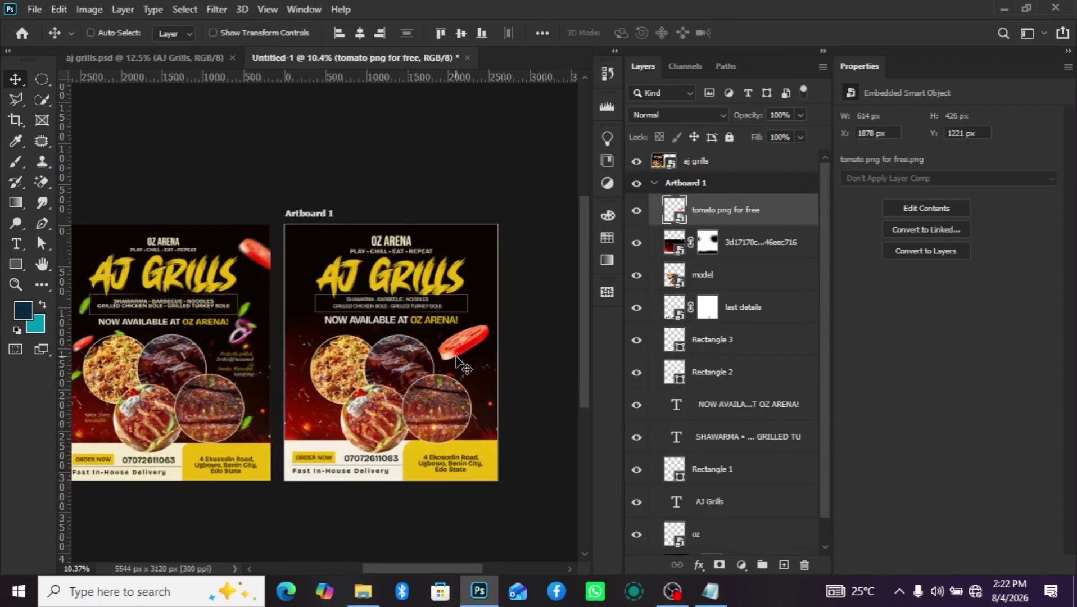
pyautogui.moveTo(469, 355); pyautogui.dragTo(461, 396)
pyautogui.hotkey('ctrl', 't')
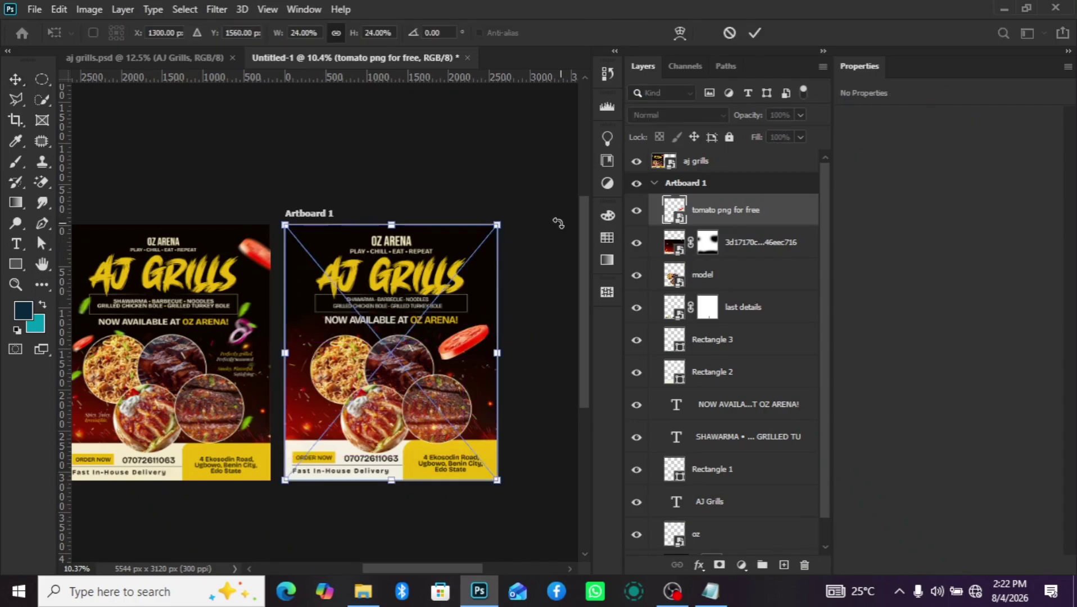
pyautogui.moveTo(552, 224); pyautogui.dragTo(574, 331)
pyautogui.moveTo(457, 339); pyautogui.dragTo(498, 207)
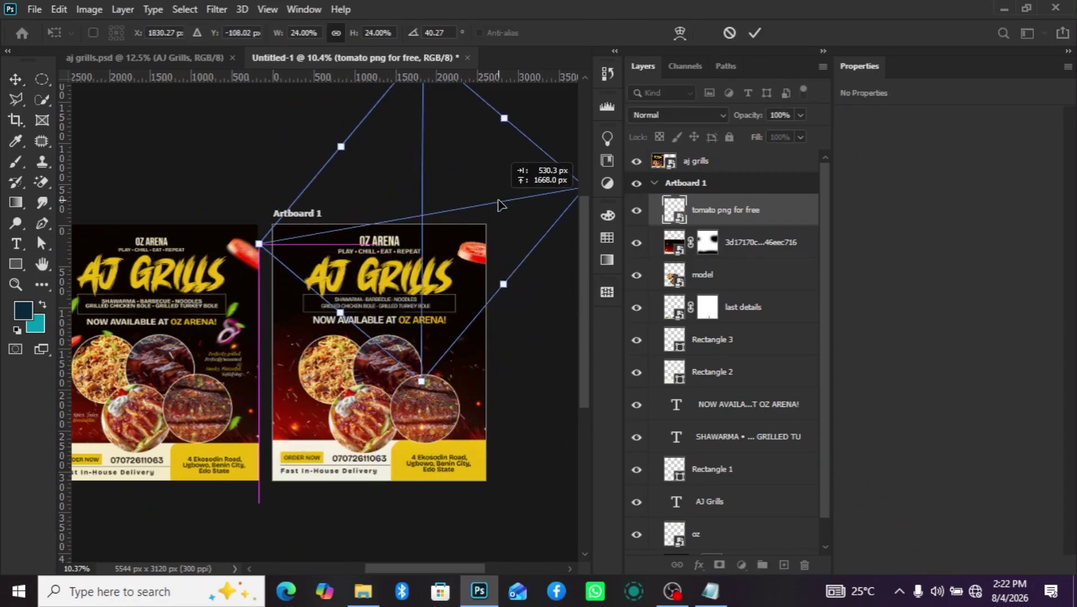
pyautogui.moveTo(530, 311); pyautogui.dragTo(510, 268)
pyautogui.moveTo(474, 204)
pyautogui.mouseDown()
pyautogui.moveTo(481, 192)
pyautogui.moveTo(472, 192)
pyautogui.mouseUp()
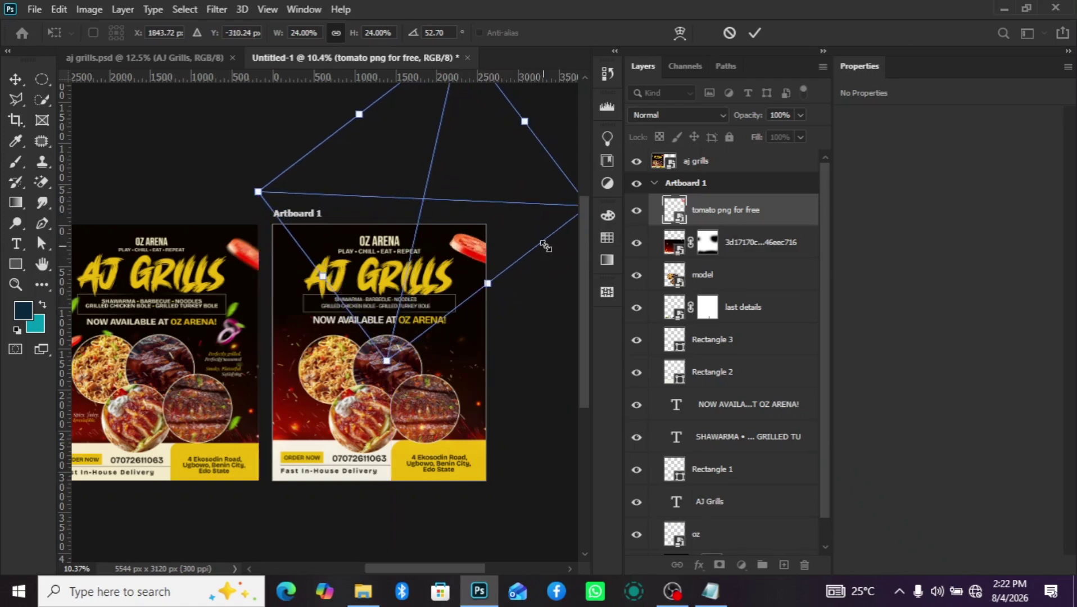
pyautogui.hscroll(2, 491, 569)
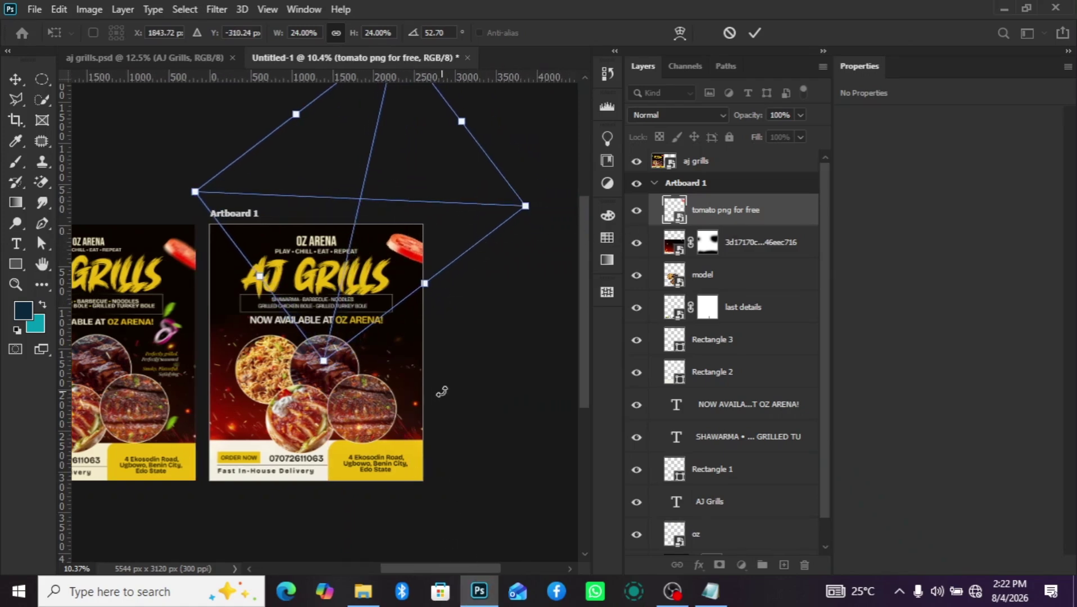
pyautogui.moveTo(546, 205); pyautogui.dragTo(554, 213)
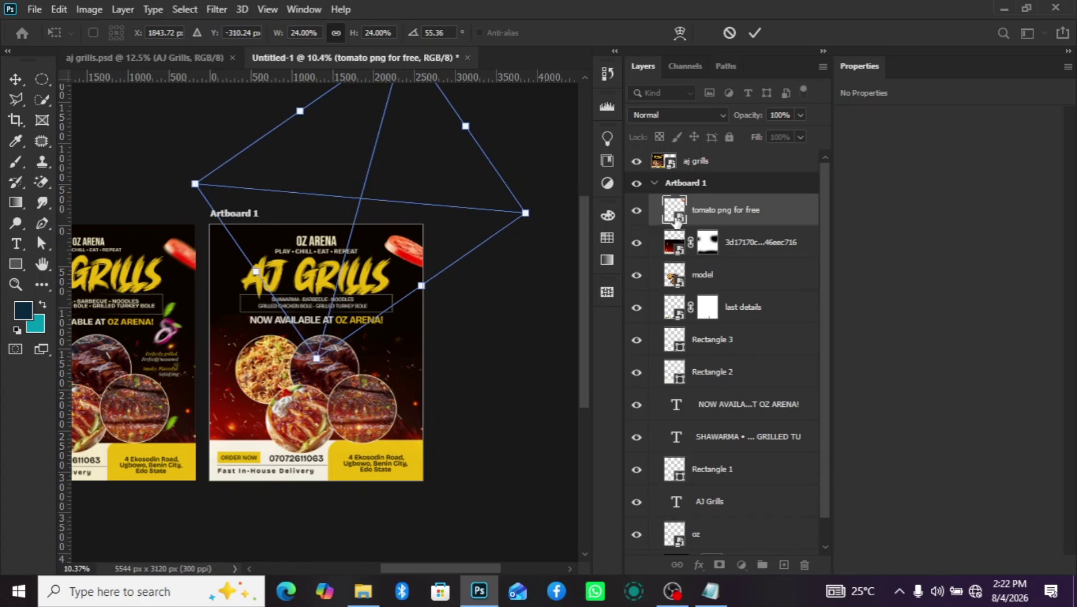
pyautogui.press('Return')
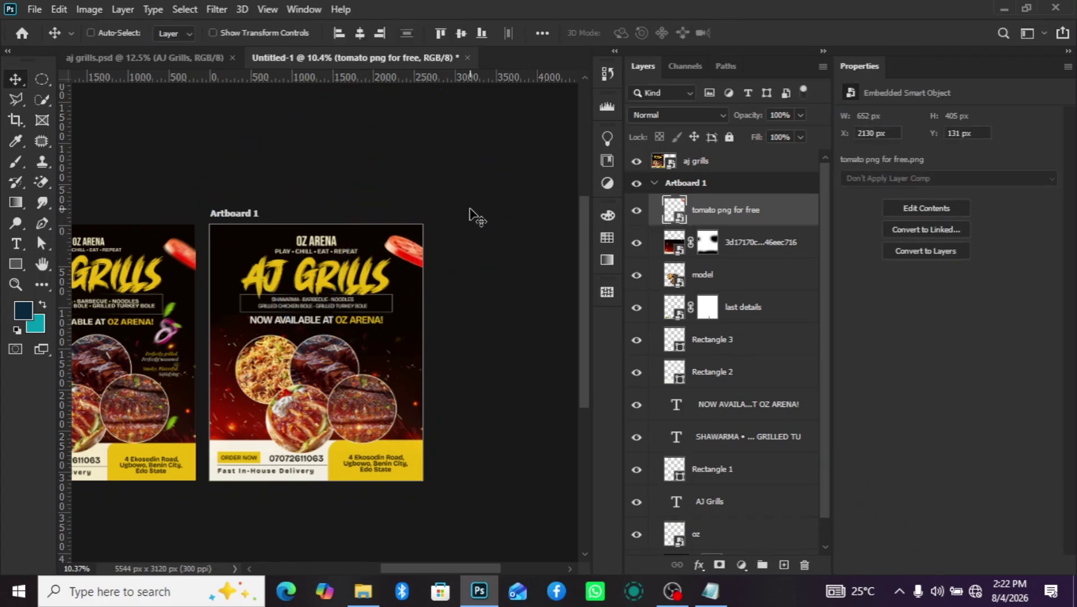
# Apply a Motion Blur with angle 0° and a distance of 54 pixels to the tomato slice.
pyautogui.click(217, 10)
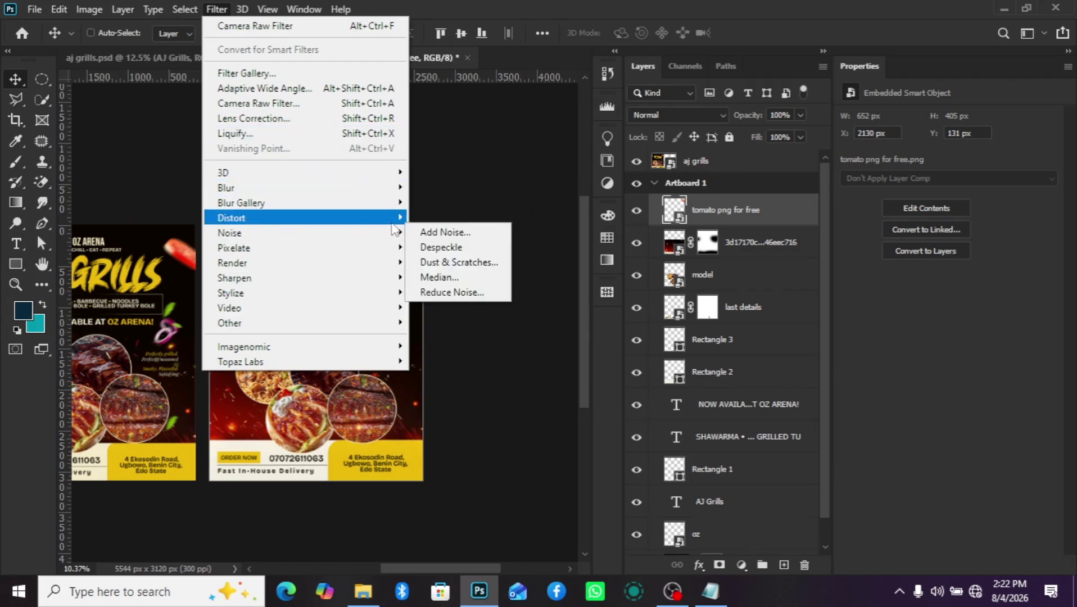
pyautogui.moveTo(366, 194)
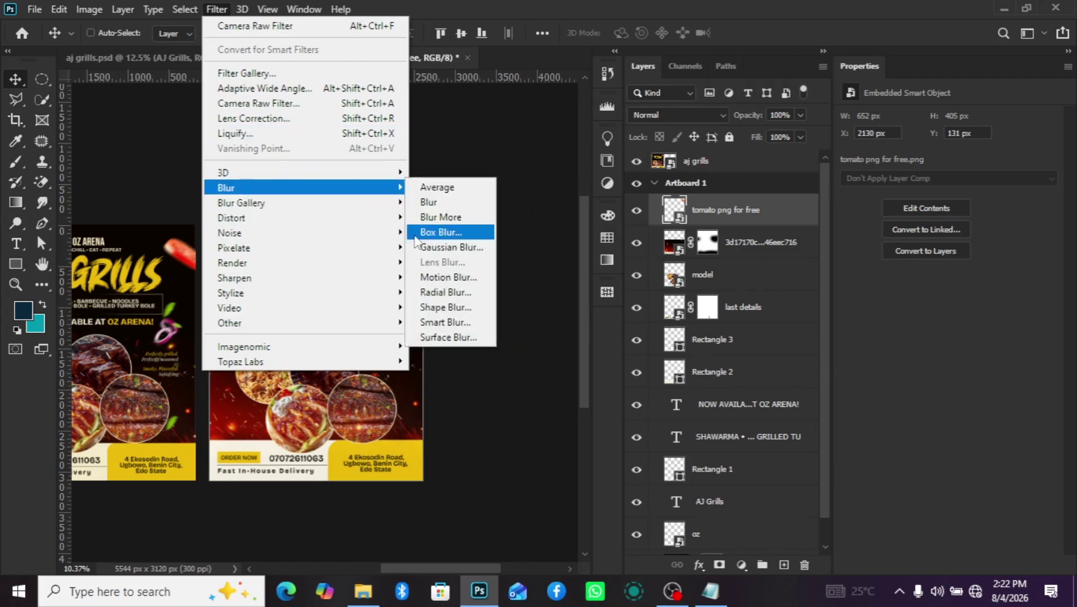
pyautogui.click(448, 276)
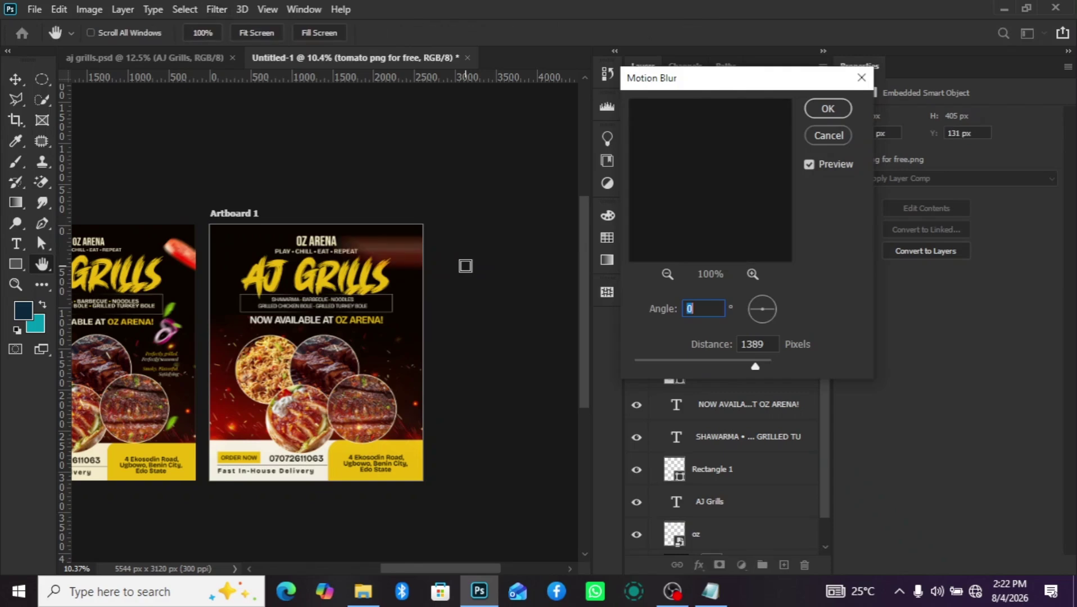
pyautogui.click(672, 364)
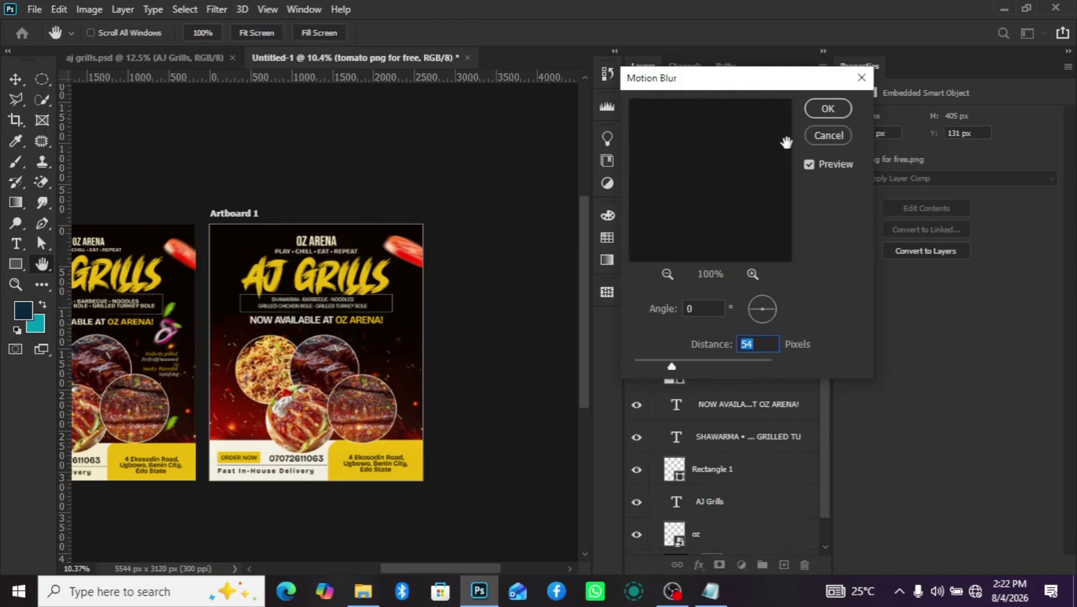
pyautogui.click(826, 108)
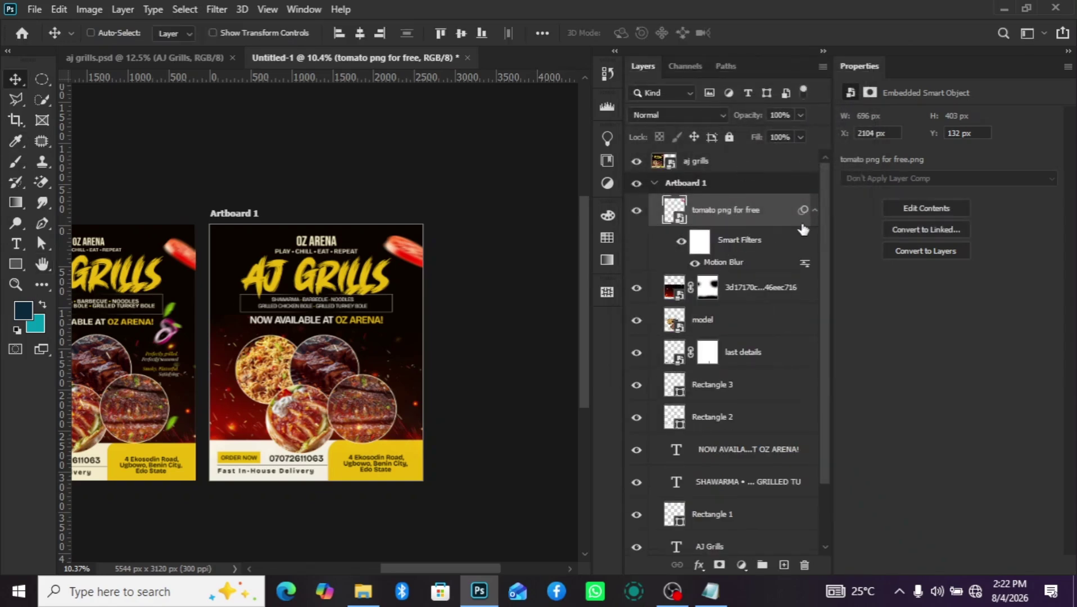
pyautogui.click(812, 213)
# Duplicate the blurred tomato slice layer and move the copy to the artboard's left edge, at X -381 px, Y 1759 px.
pyautogui.hotkey('ctrl', 'j')
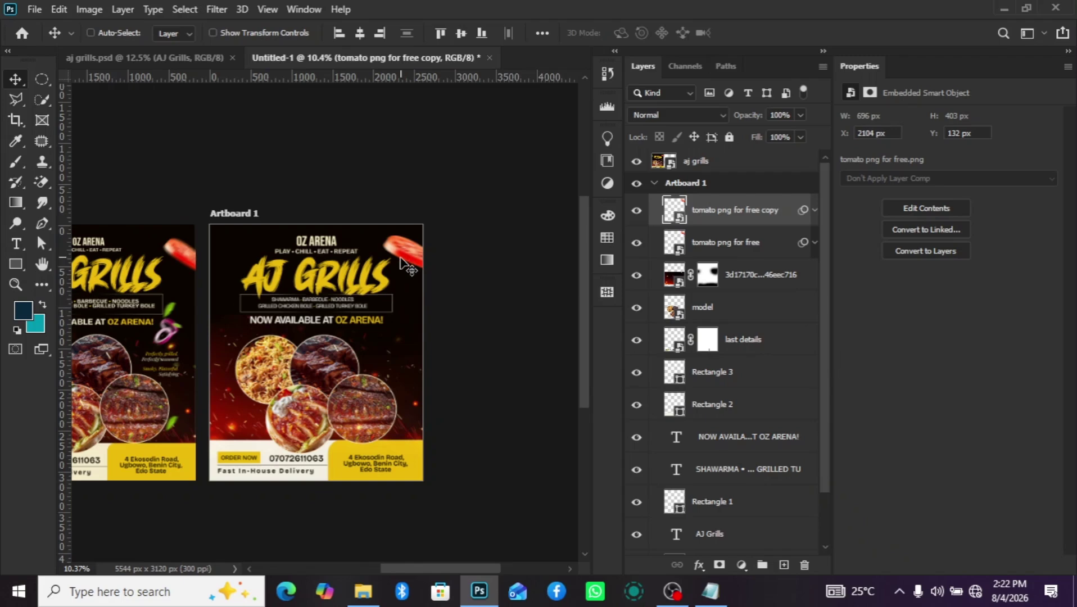
pyautogui.moveTo(403, 264); pyautogui.dragTo(203, 393)
pyautogui.scroll(-2, 246, 356)
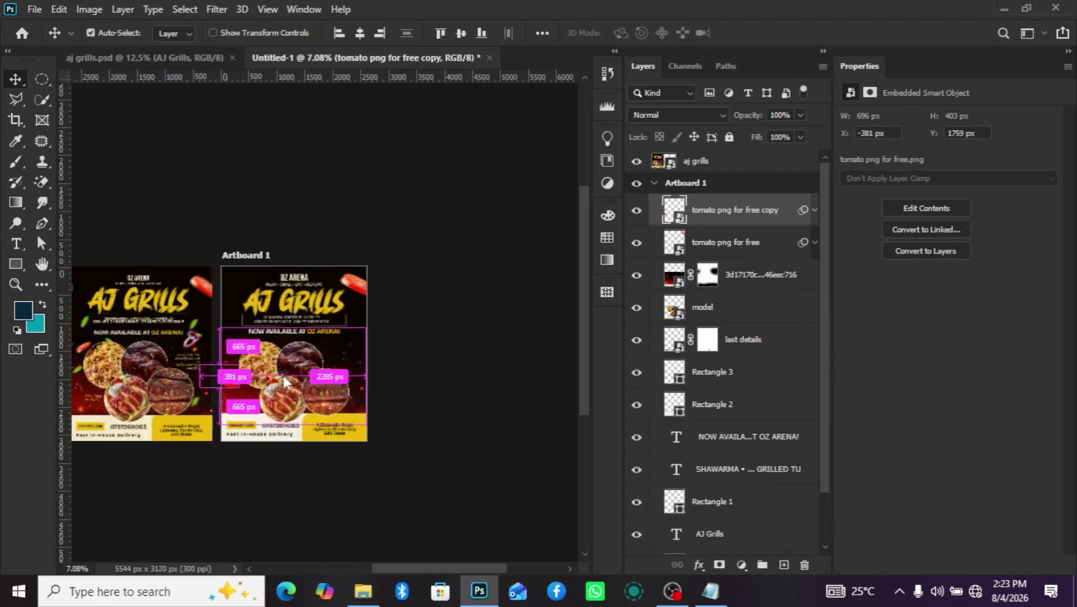
# Scale the tomato copy to about 8.42%, rotate it to about -8°, and place it above the noodle circle at X 224 px, Y 1309 px.
pyautogui.hotkey('ctrl', 't')
pyautogui.click(557, 244)
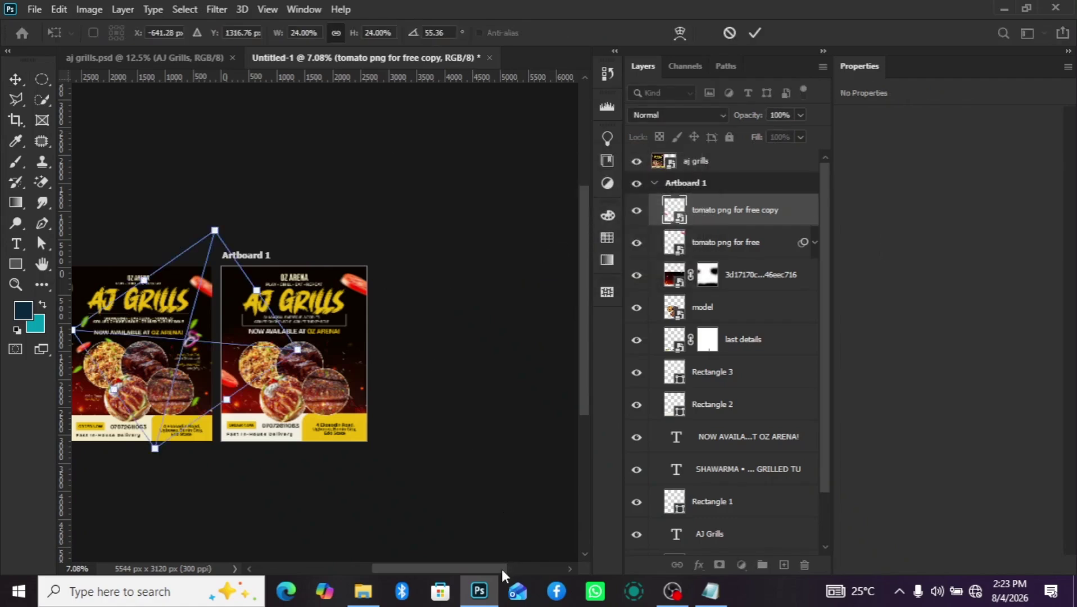
pyautogui.moveTo(501, 569); pyautogui.dragTo(467, 568)
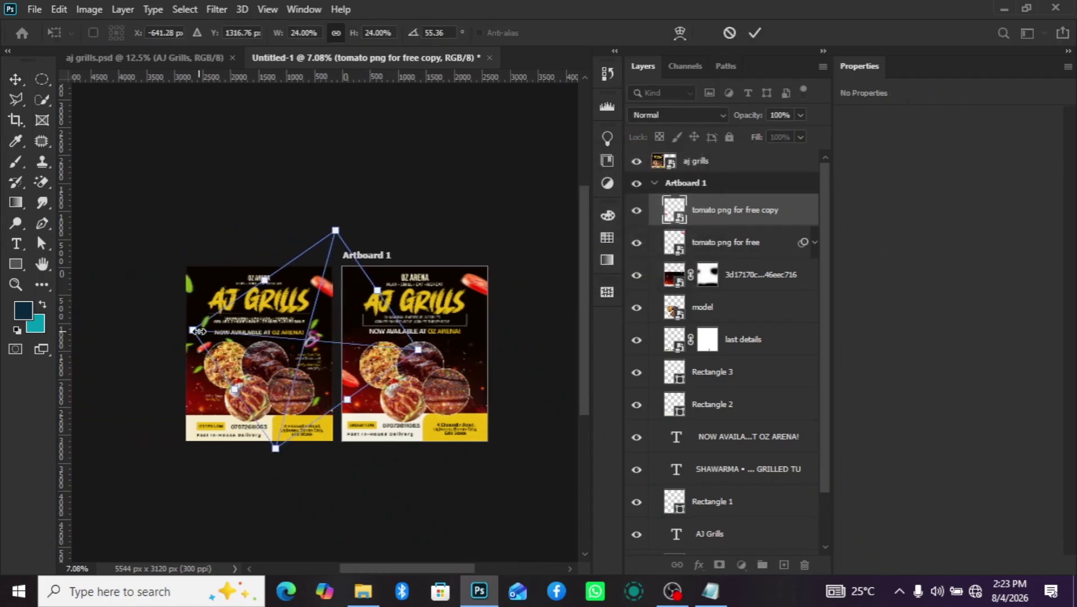
pyautogui.moveTo(193, 331); pyautogui.dragTo(288, 339)
pyautogui.scroll(1, 369, 378)
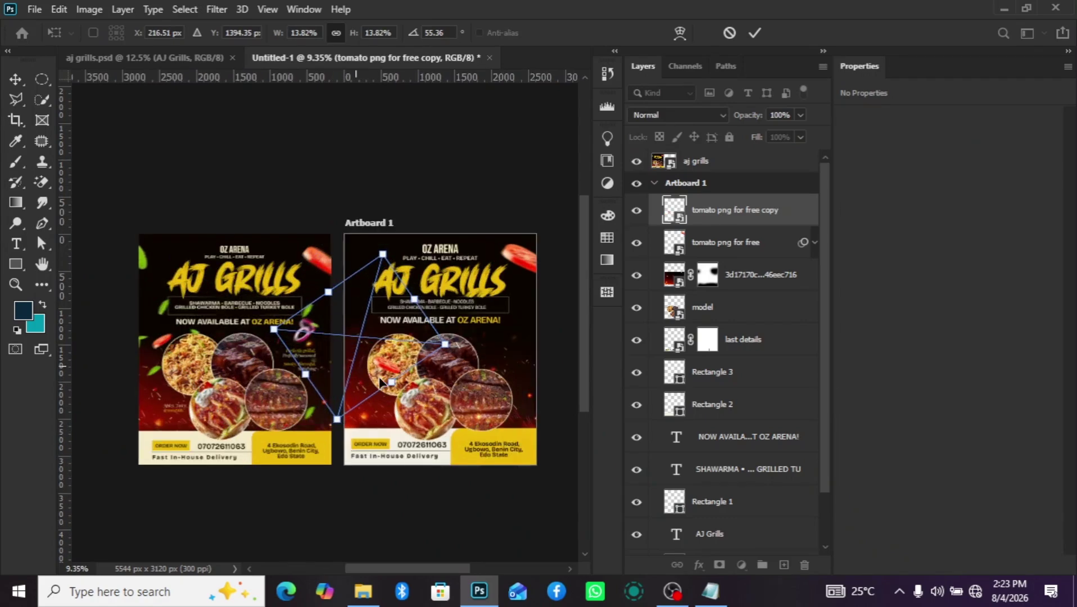
pyautogui.scroll(1, 380, 382)
pyautogui.moveTo(418, 414); pyautogui.dragTo(377, 375)
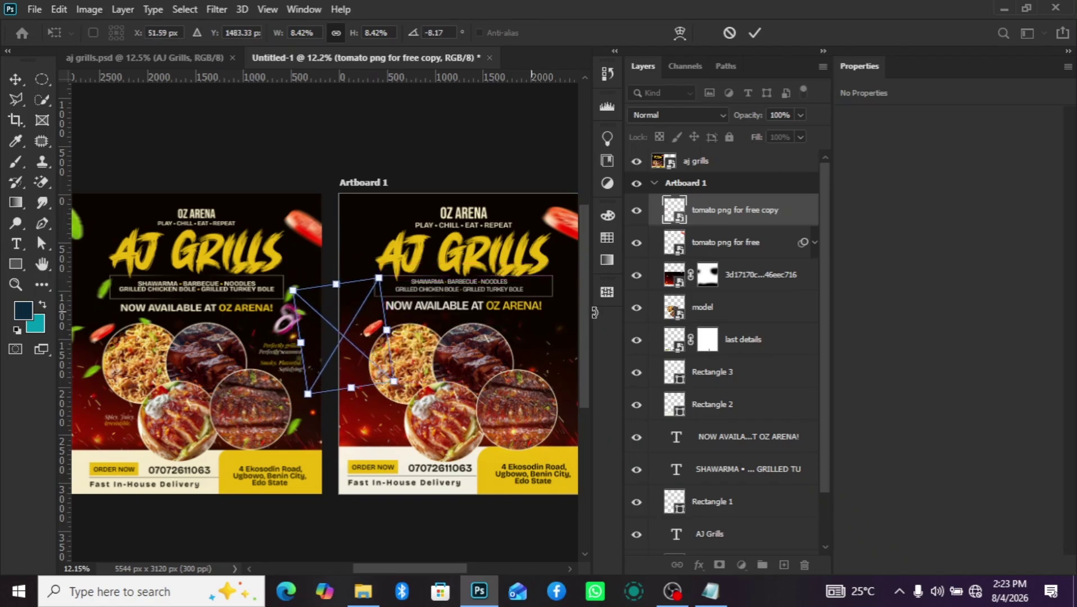
pyautogui.press('Return')
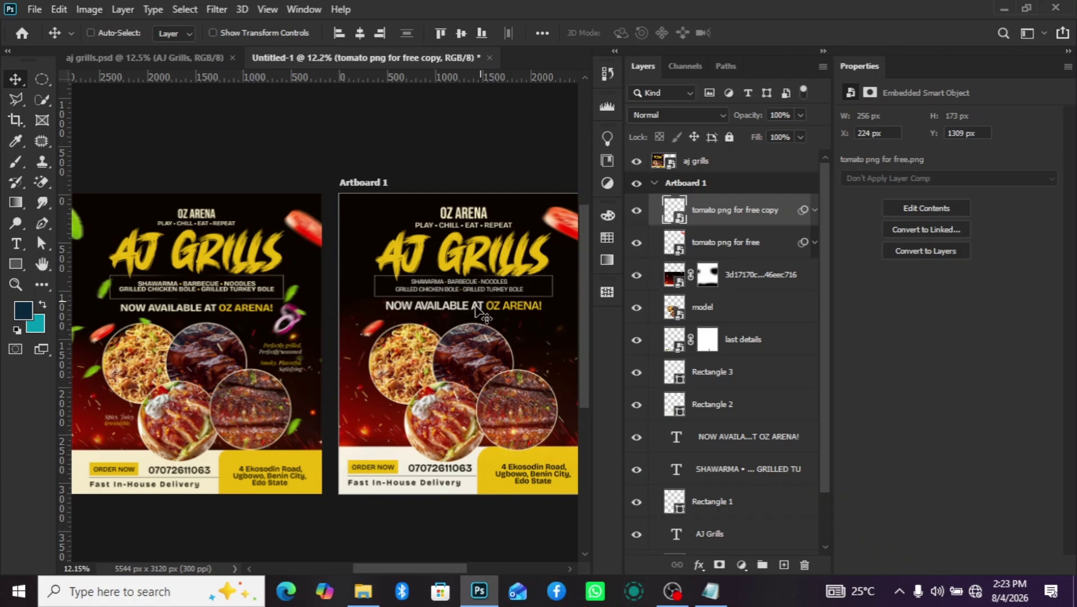
# Place the Sliced Onion image from the aj grils folder on the artboard and copy the small tomato's Motion Blur smart filter to it.
pyautogui.scroll(-5, 476, 313)
pyautogui.scroll(1, 269, 320)
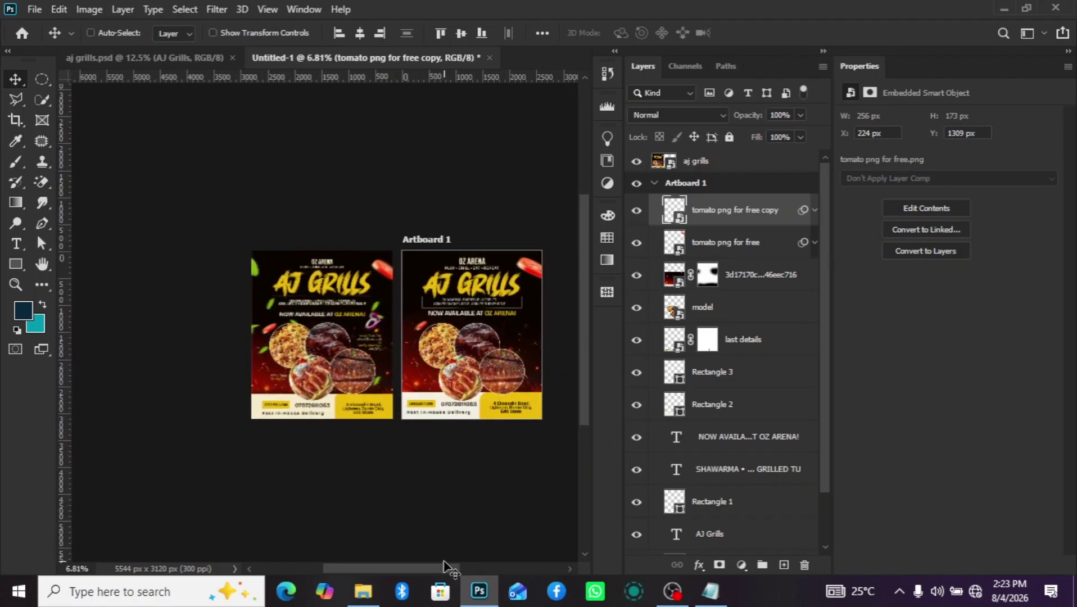
pyautogui.hscroll(1, 453, 568)
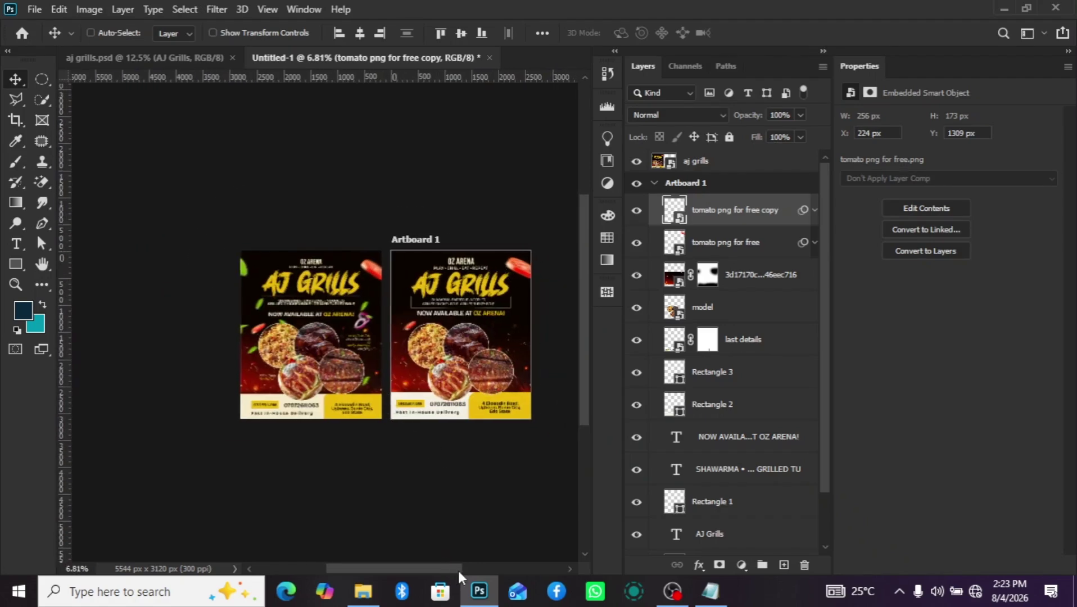
pyautogui.click(363, 591)
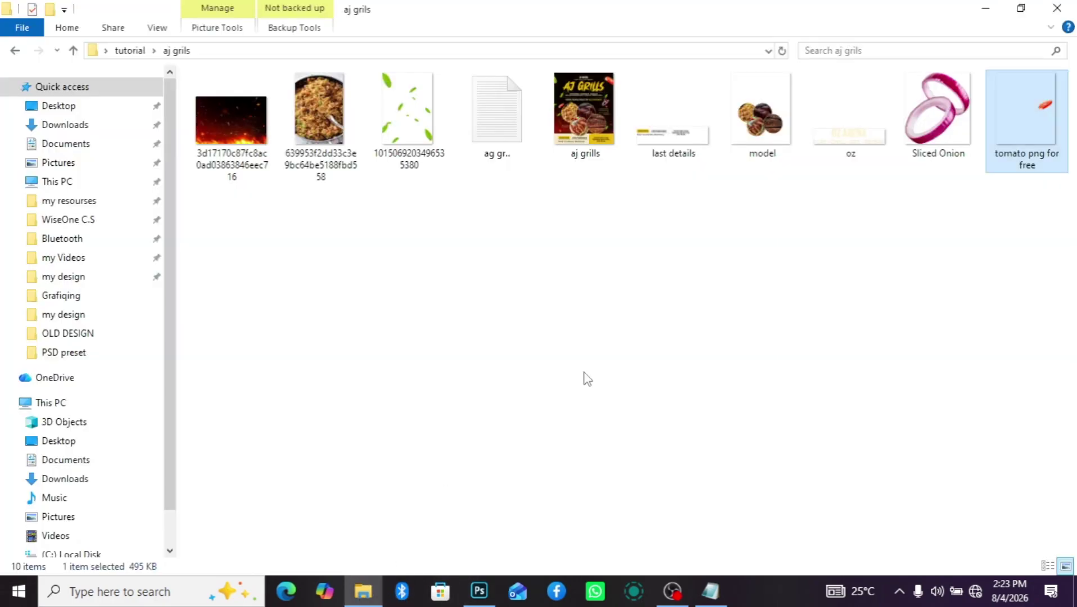
pyautogui.moveTo(937, 112); pyautogui.dragTo(479, 336)
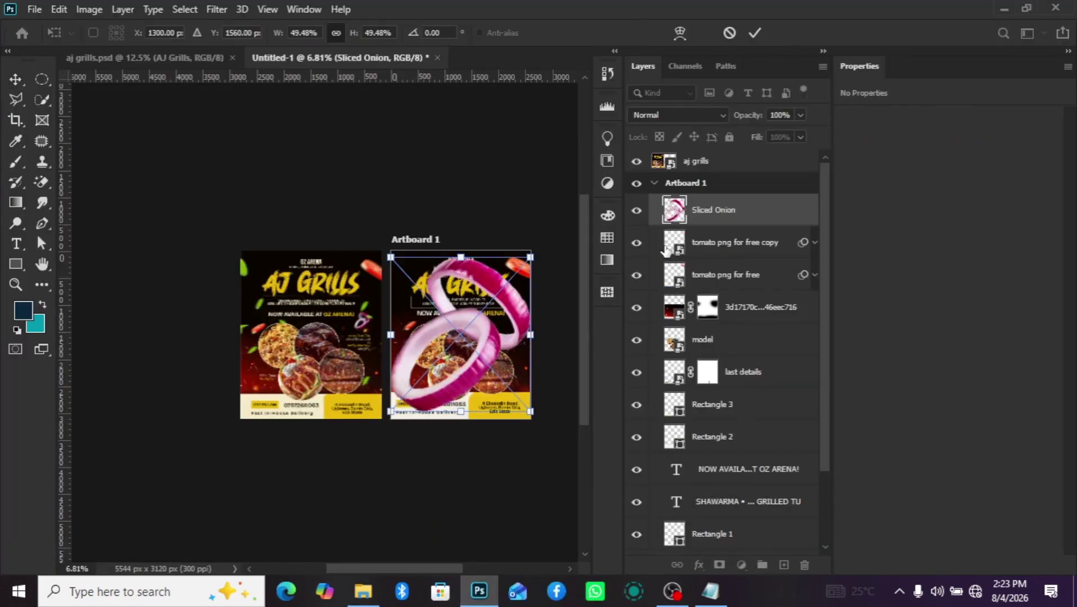
pyautogui.press('Return')
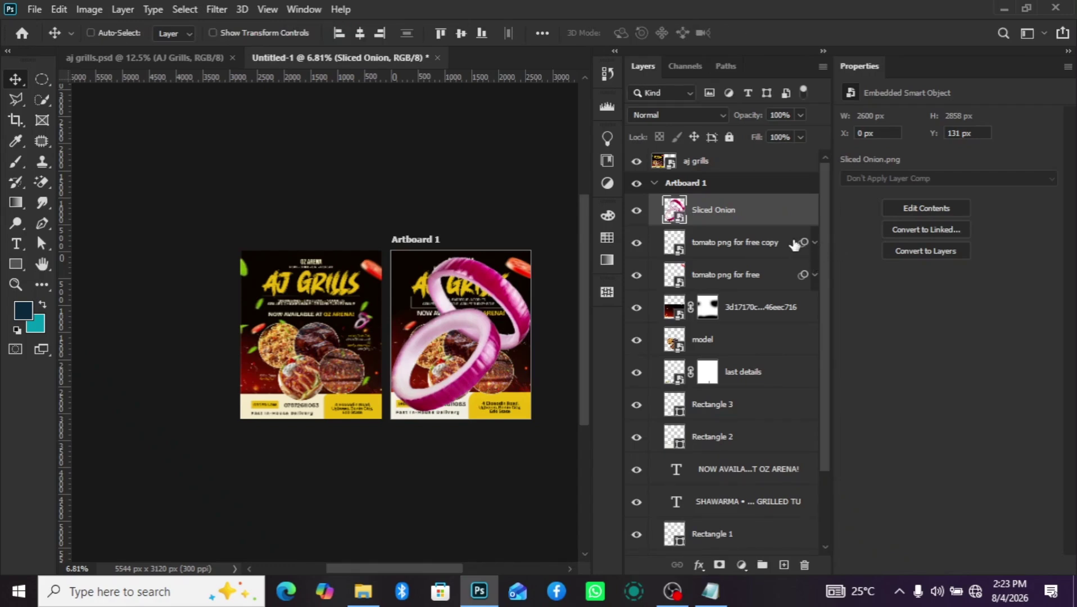
pyautogui.click(798, 246)
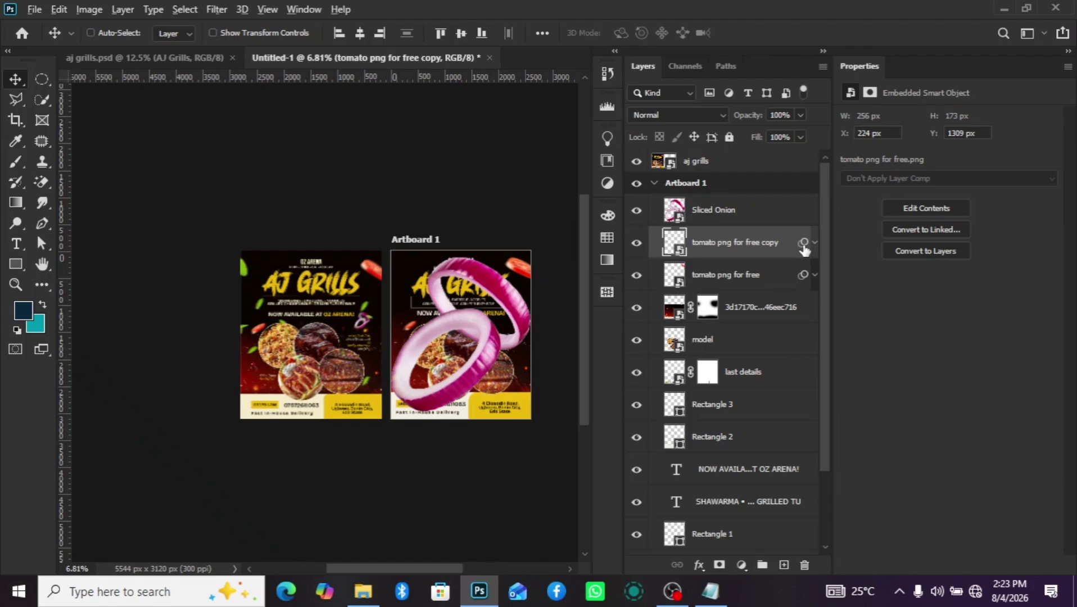
pyautogui.moveTo(803, 249); pyautogui.dragTo(807, 221)
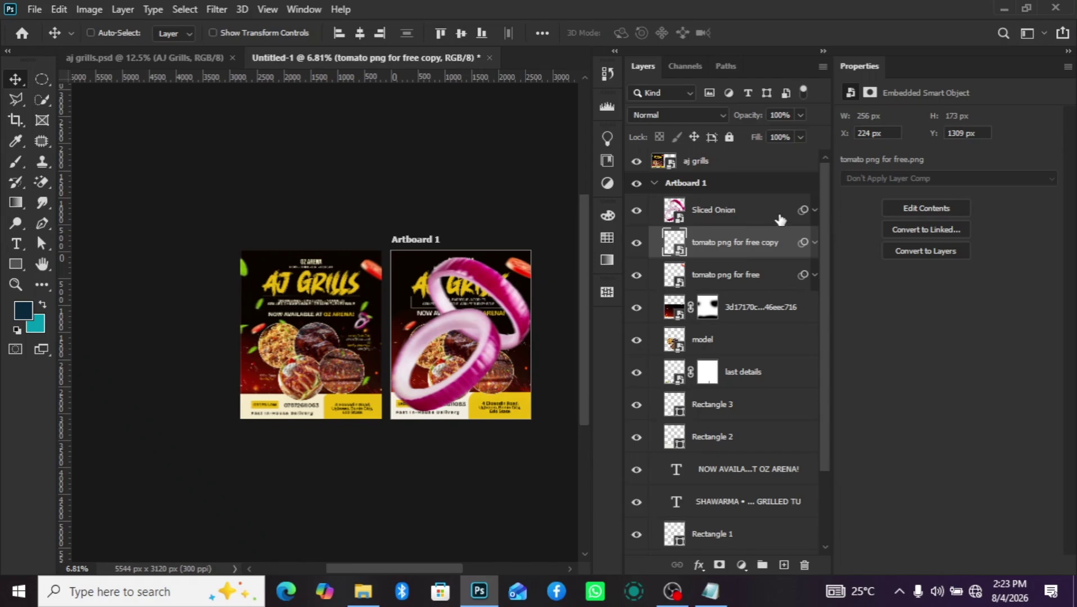
# Scale the sliced onion down to about 11.90% at the artboard's right edge beside the menu box.
pyautogui.click(779, 214)
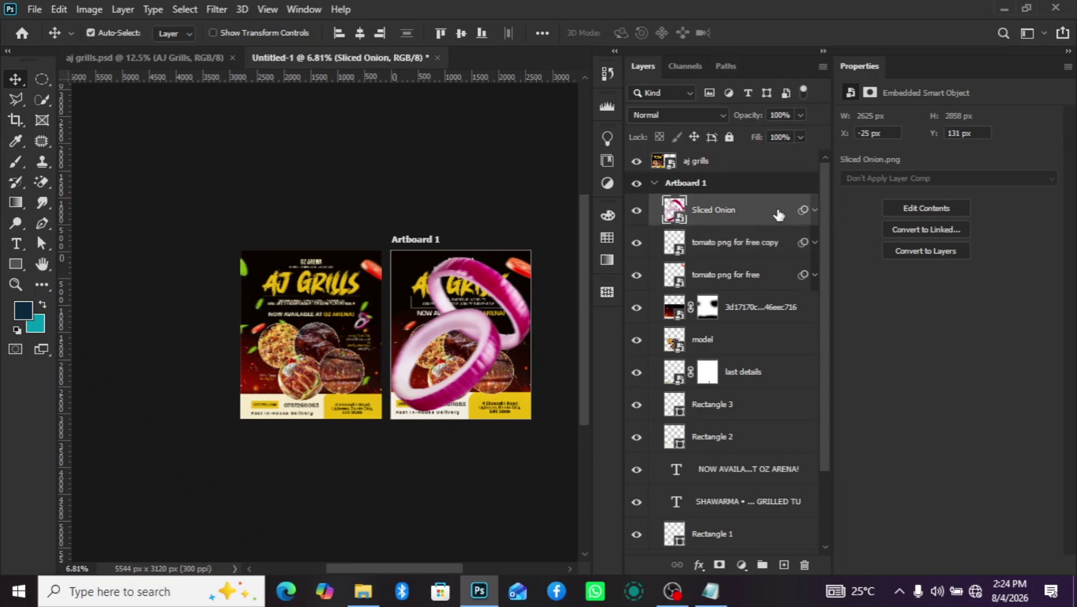
pyautogui.hotkey('ctrl', 't')
pyautogui.click(550, 240)
pyautogui.moveTo(529, 417); pyautogui.dragTo(562, 449)
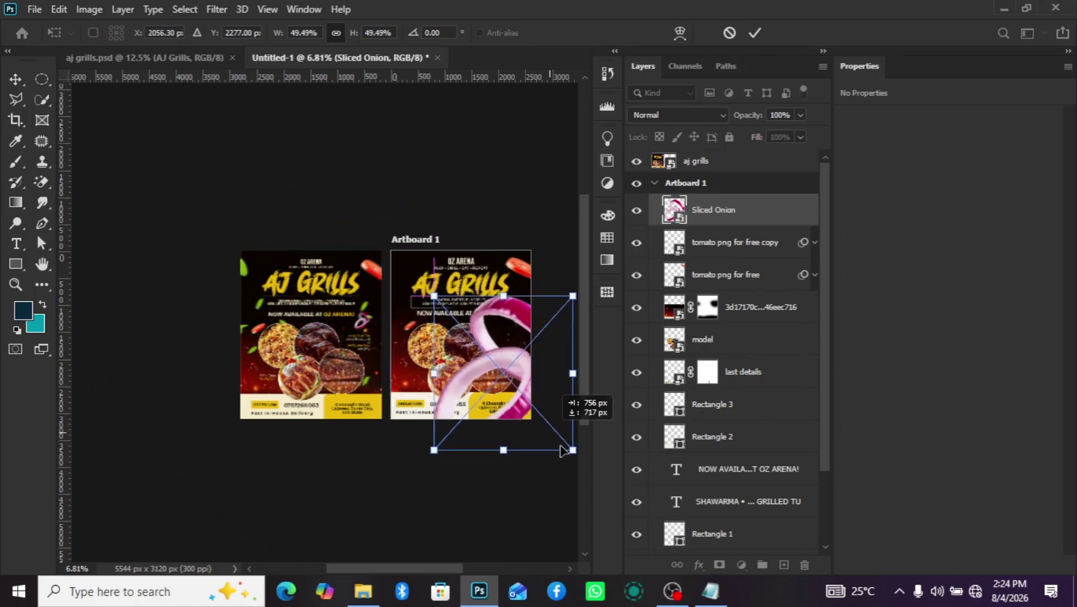
pyautogui.hotkey('ctrl', 'z')
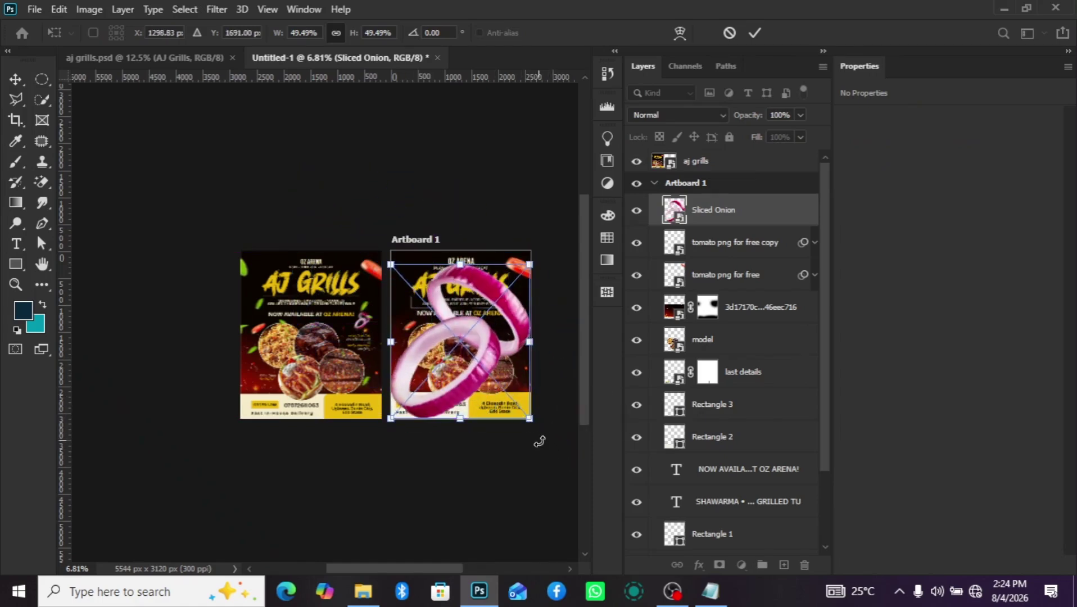
pyautogui.moveTo(530, 419); pyautogui.dragTo(535, 340)
pyautogui.scroll(5, 535, 338)
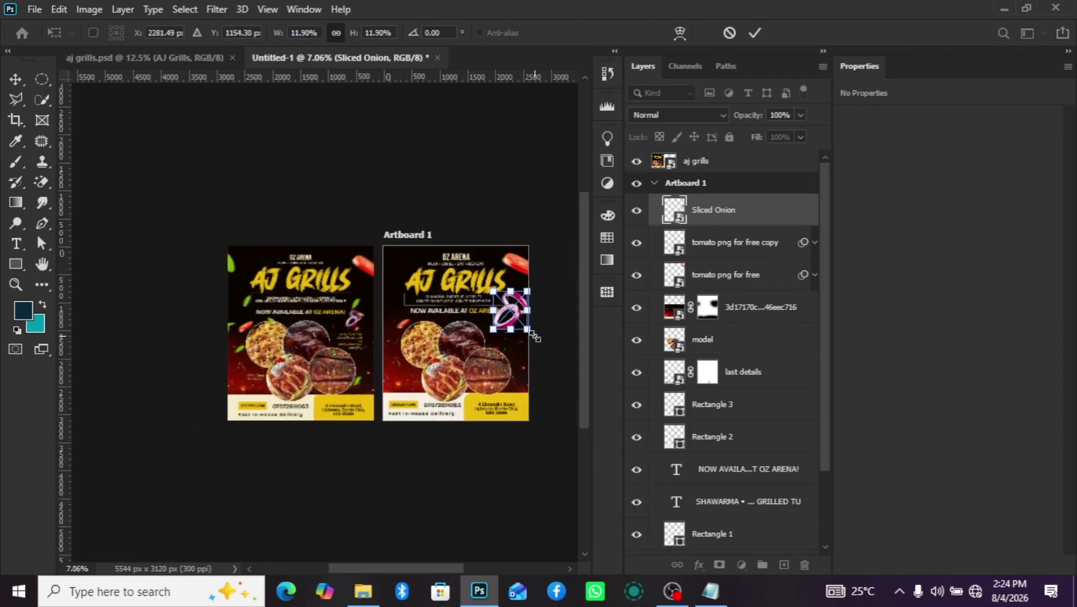
# Shrink the sliced onion to about 4.67% and move it below the end of the NOW AVAILABLE line, at X 2111 px, Y 1261 px.
pyautogui.scroll(2, 519, 333)
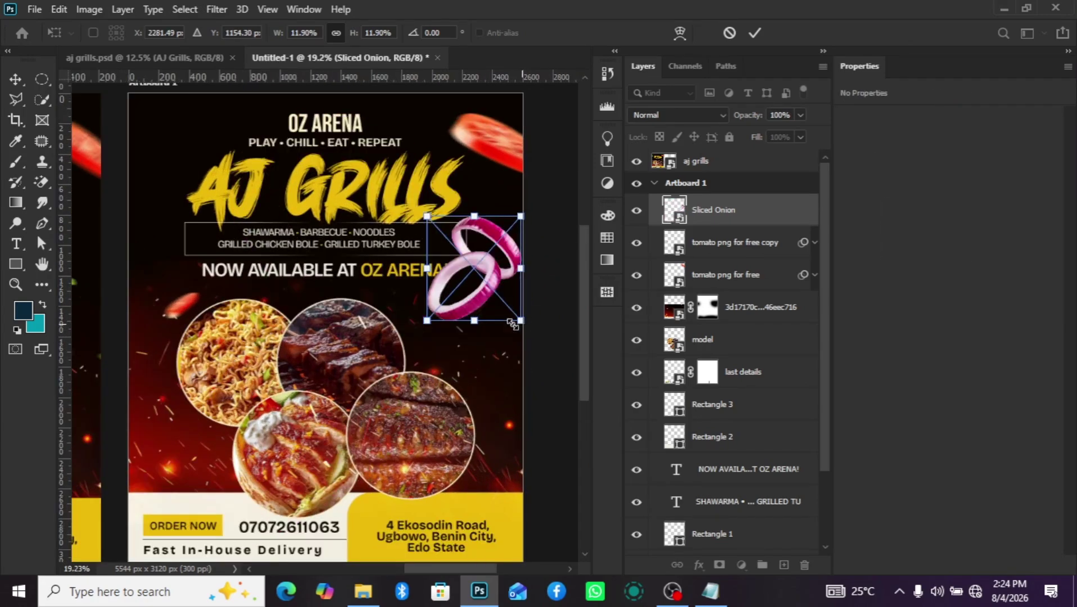
pyautogui.moveTo(522, 317); pyautogui.dragTo(450, 295)
pyautogui.moveTo(446, 242); pyautogui.dragTo(504, 280)
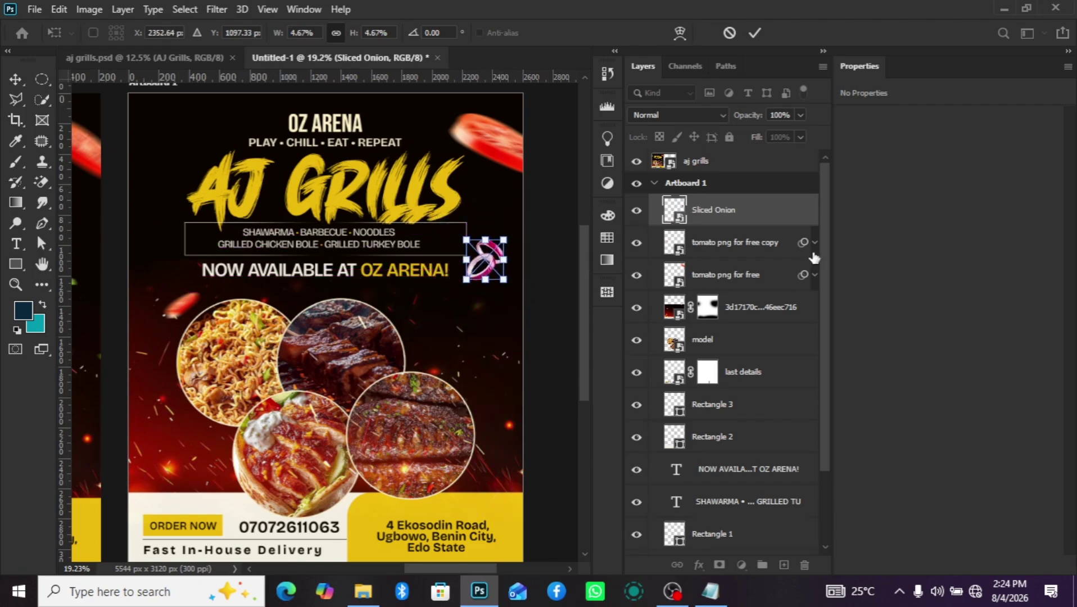
pyautogui.press('Return')
pyautogui.scroll(-2, 416, 289)
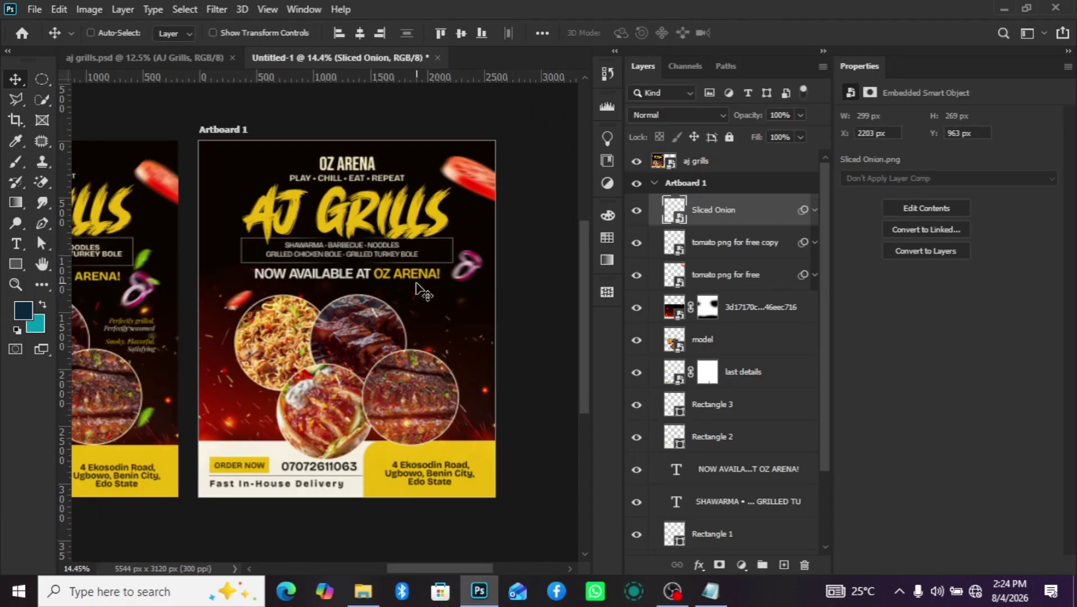
pyautogui.moveTo(464, 275); pyautogui.dragTo(459, 302)
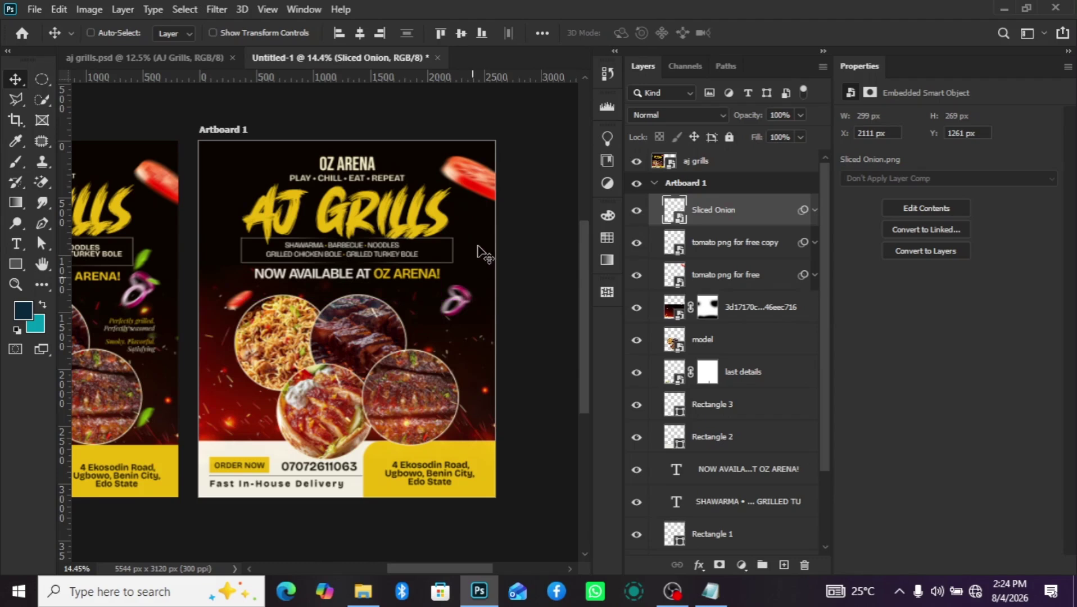
pyautogui.scroll(-2, 479, 248)
pyautogui.moveTo(363, 591)
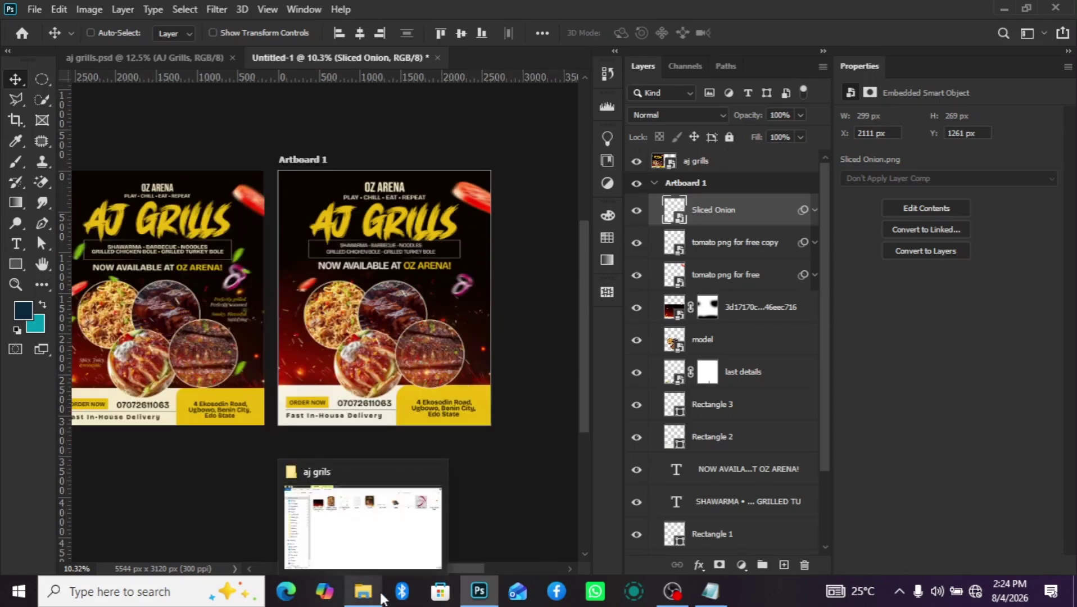
pyautogui.click(418, 500)
pyautogui.moveTo(375, 138); pyautogui.dragTo(388, 307)
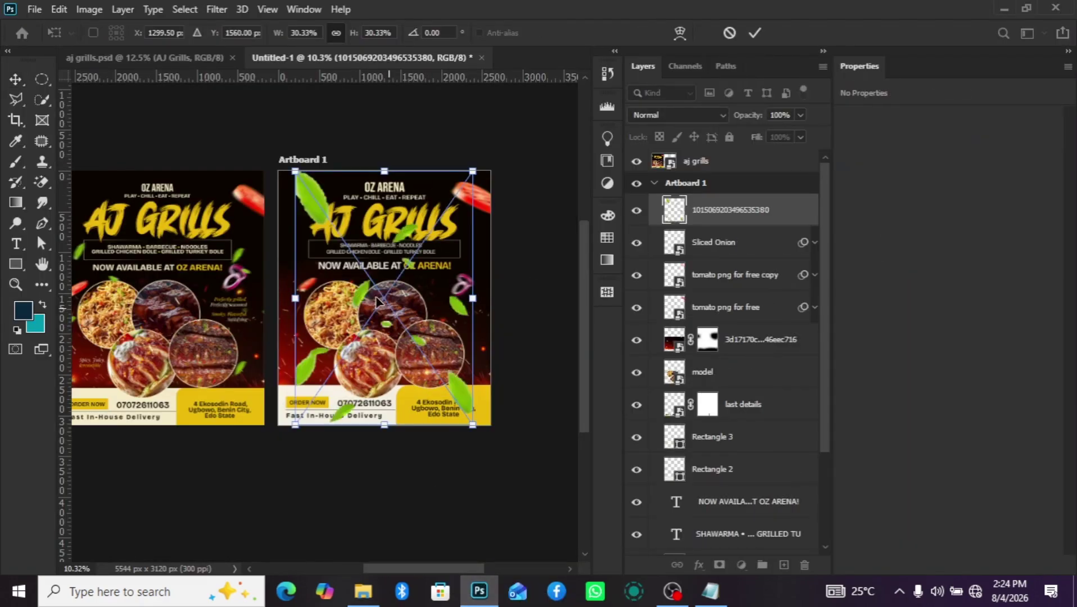
pyautogui.moveTo(495, 264); pyautogui.dragTo(502, 247)
pyautogui.hotkey('ctrl', 'z')
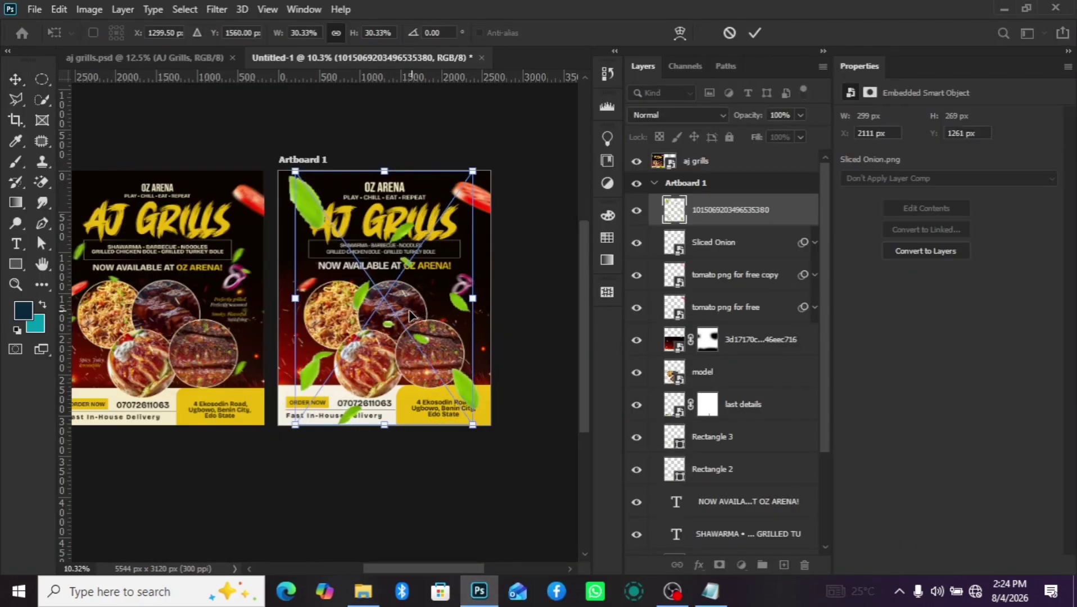
pyautogui.moveTo(396, 310); pyautogui.dragTo(379, 302)
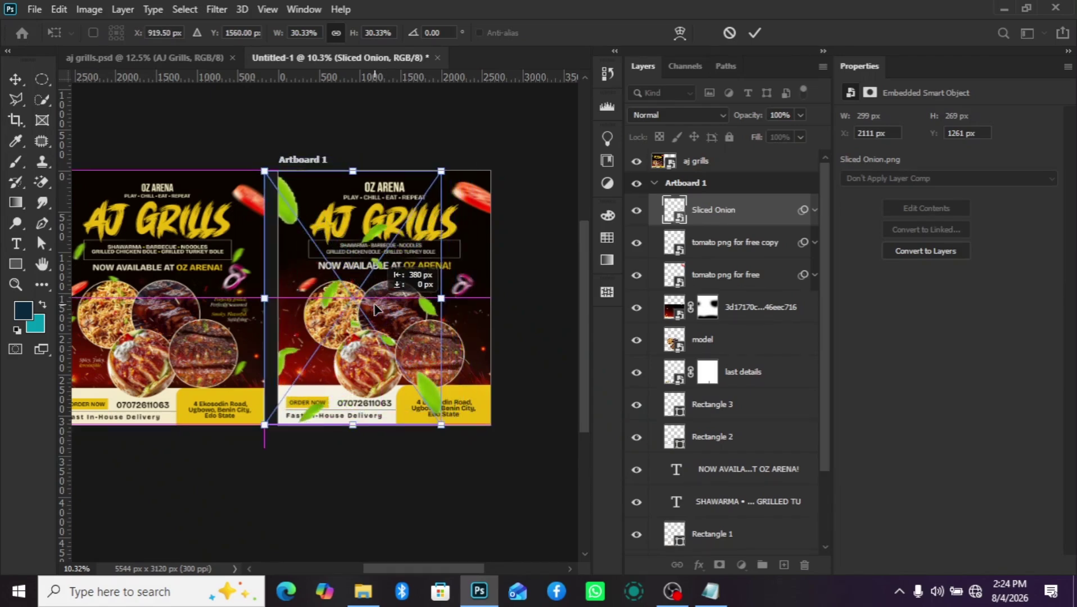
pyautogui.press('Return')
pyautogui.press('Return')
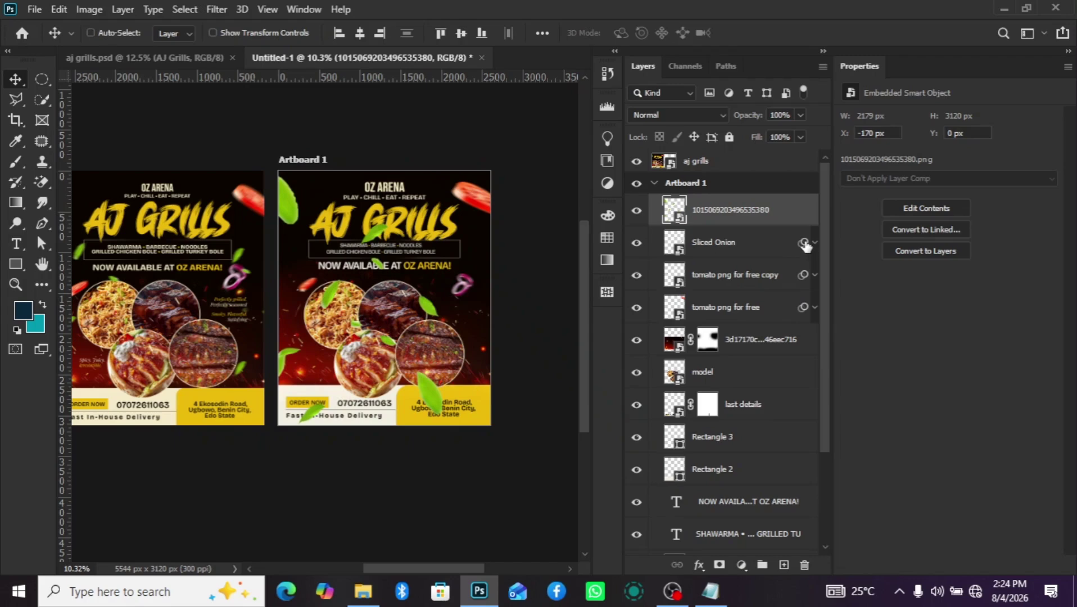
# Collapse the smart filter lists and copy the sliced onion's Motion Blur smart filter to the green leaves layer.
pyautogui.click(812, 233)
pyautogui.keyDown('alt'); pyautogui.click(814, 242); pyautogui.keyUp('alt')
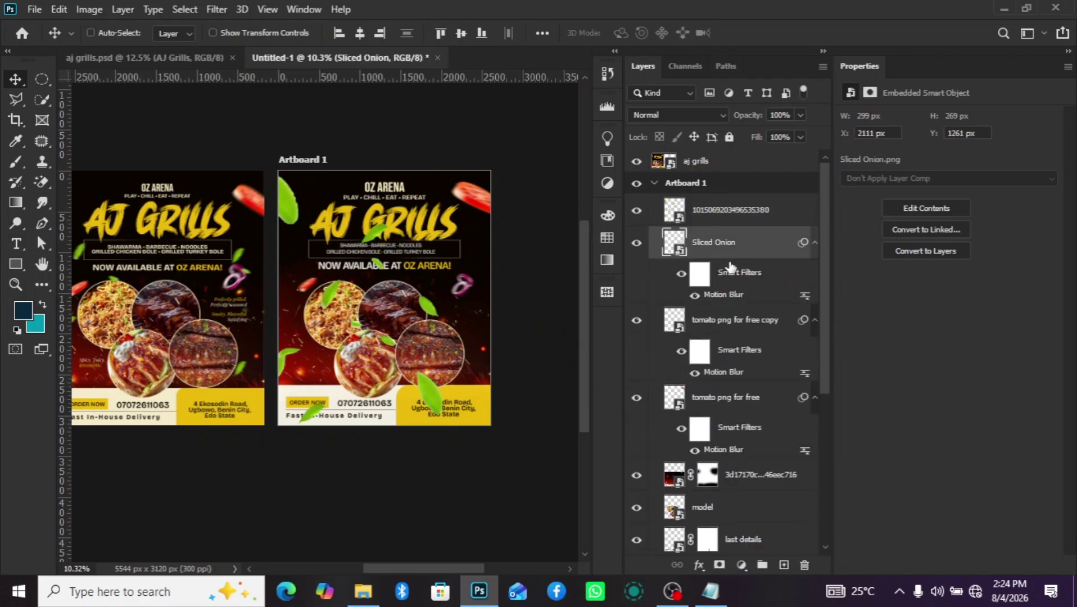
pyautogui.click(815, 243)
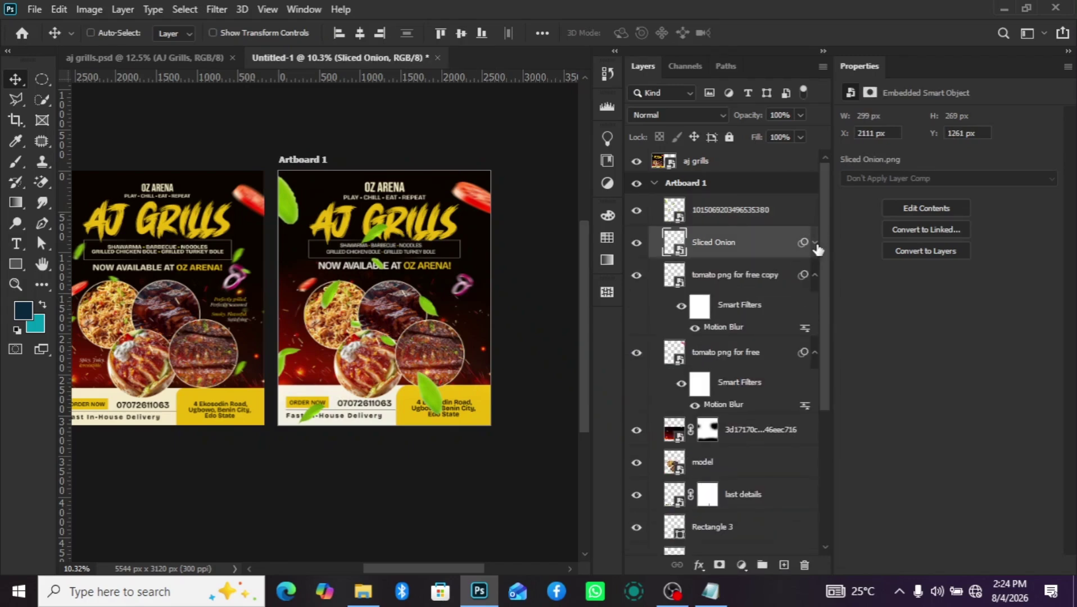
pyautogui.click(812, 351)
pyautogui.click(805, 285)
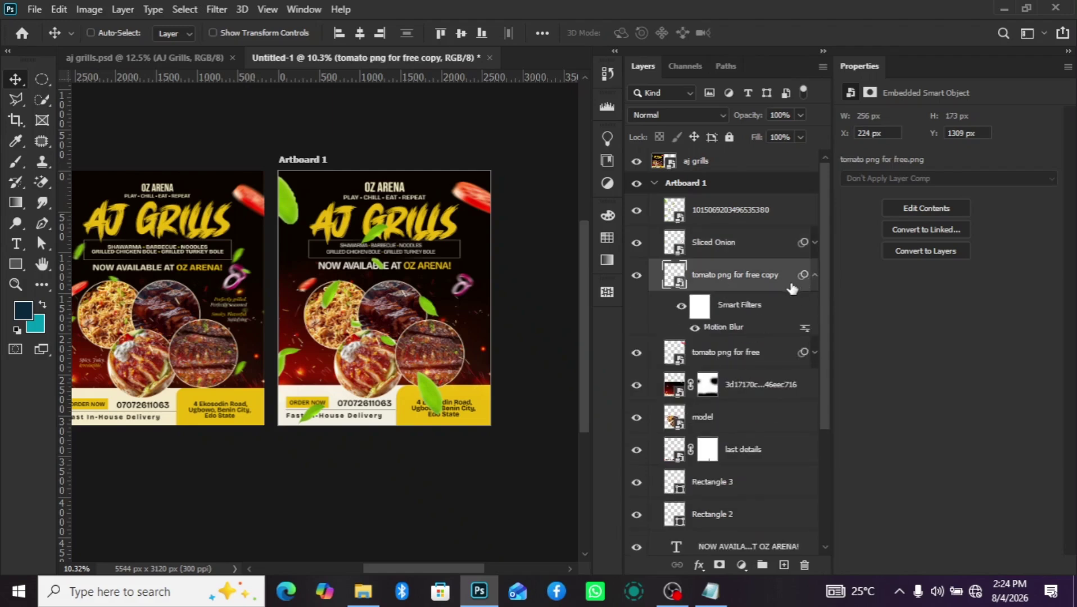
pyautogui.click(815, 350)
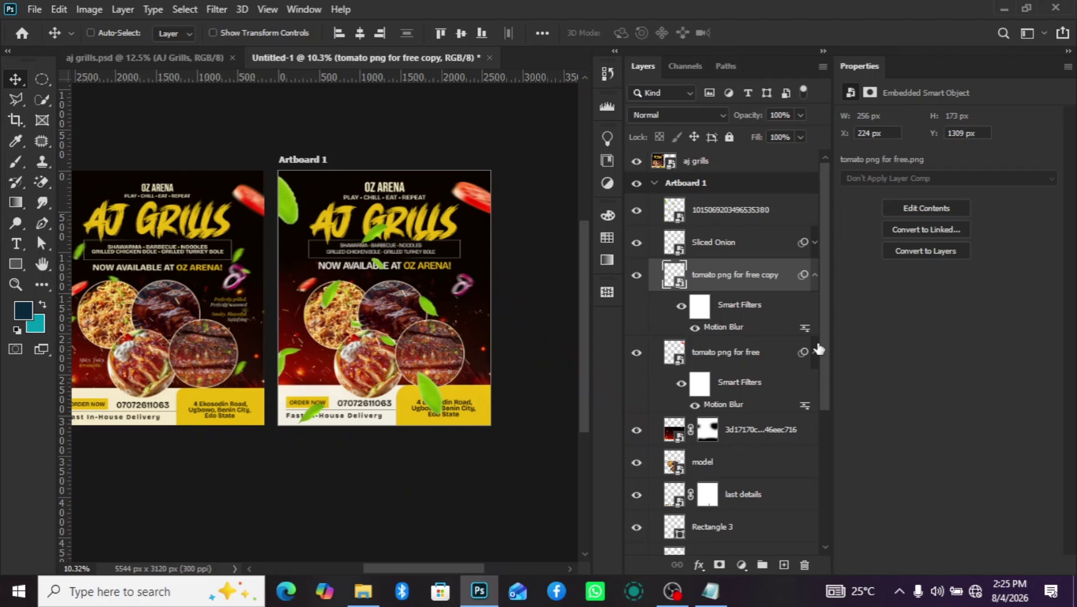
pyautogui.click(815, 351)
pyautogui.click(815, 275)
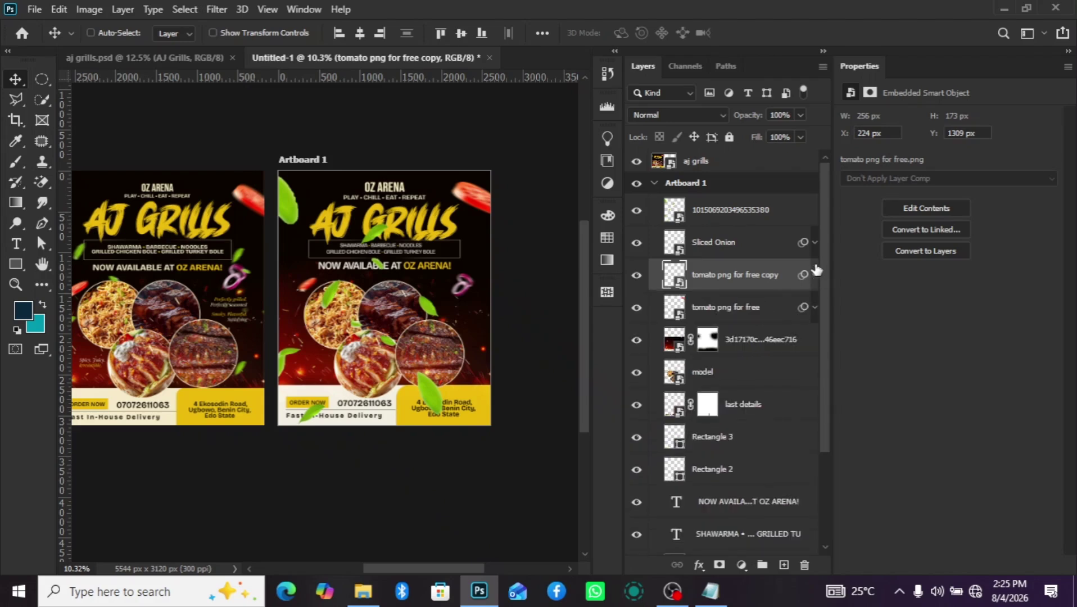
pyautogui.click(805, 245)
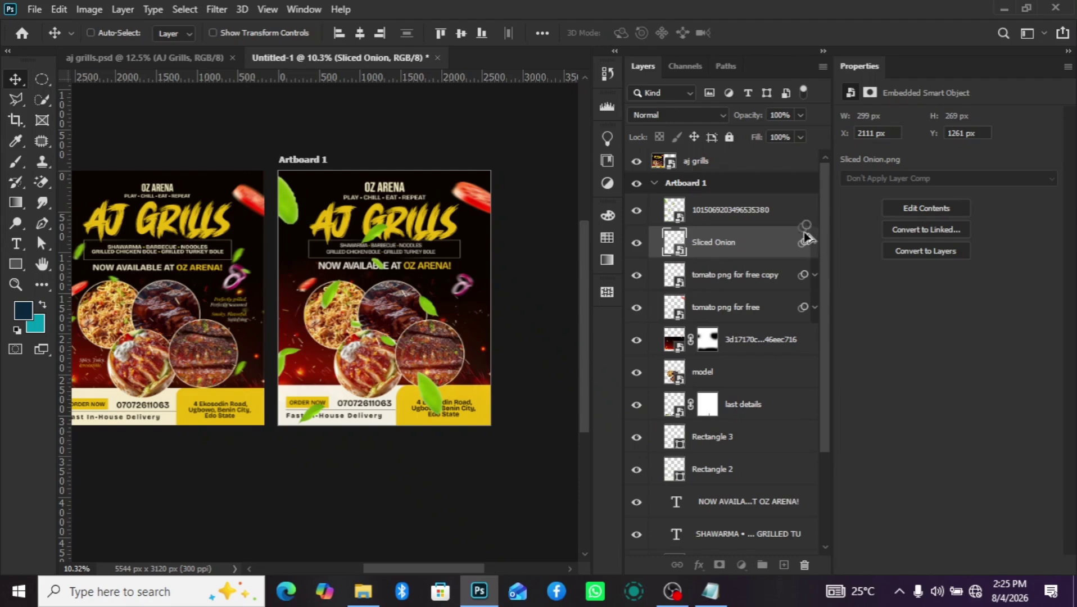
pyautogui.click(814, 211)
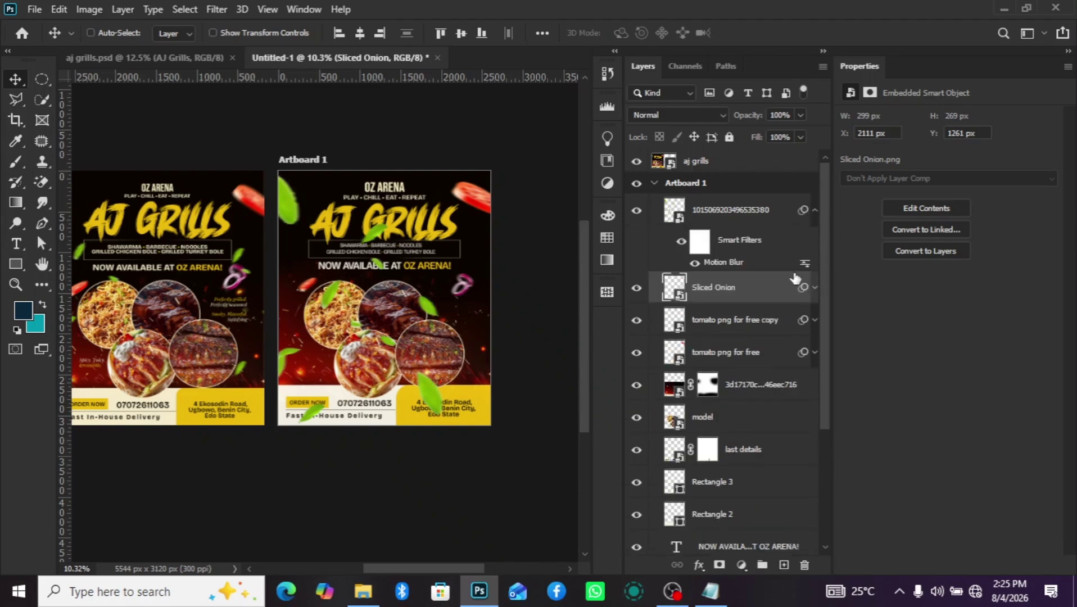
pyautogui.doubleClick(805, 262)
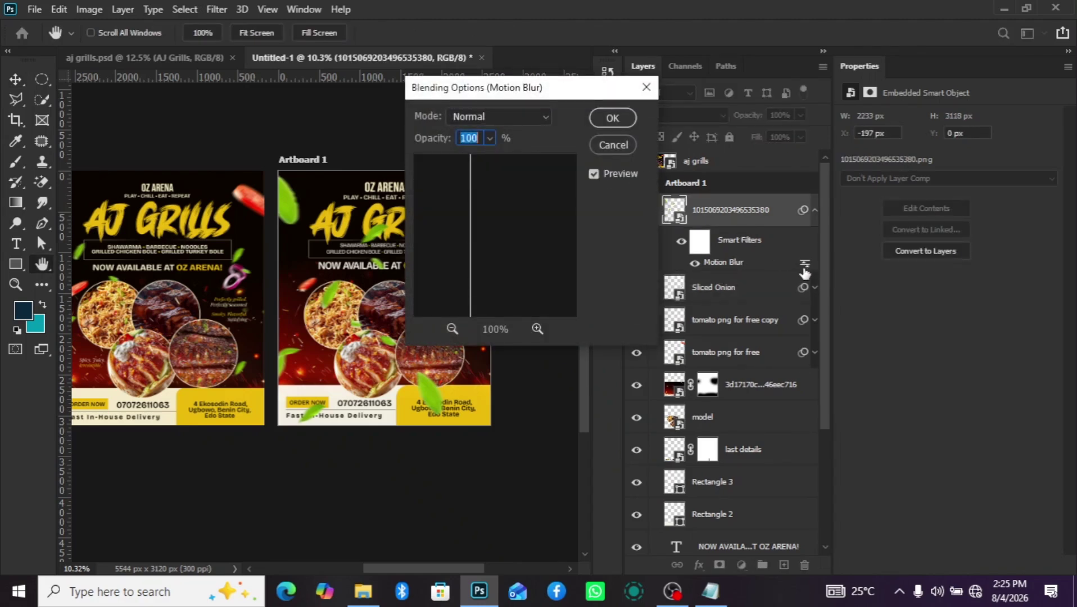
pyautogui.click(621, 145)
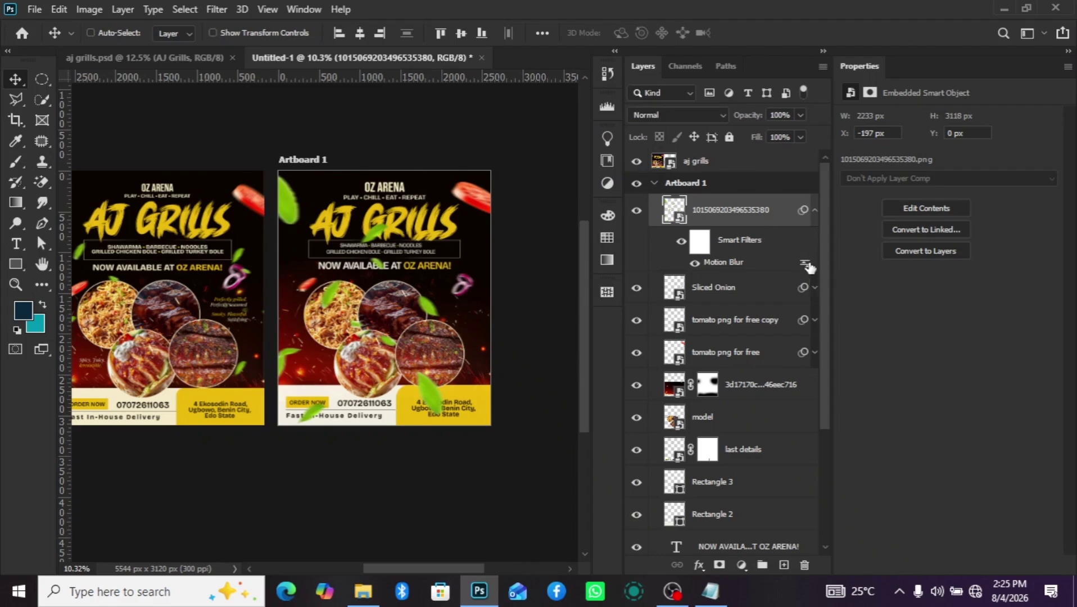
pyautogui.doubleClick(804, 264)
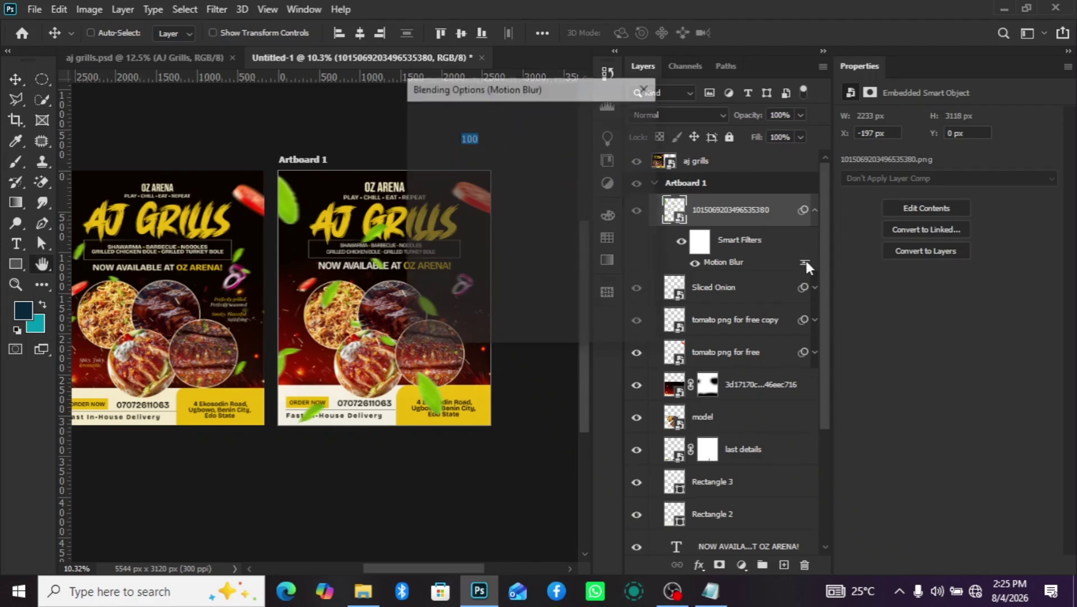
pyautogui.press('Down')
pyautogui.press('Down')
pyautogui.press('Down')
pyautogui.press('Down')
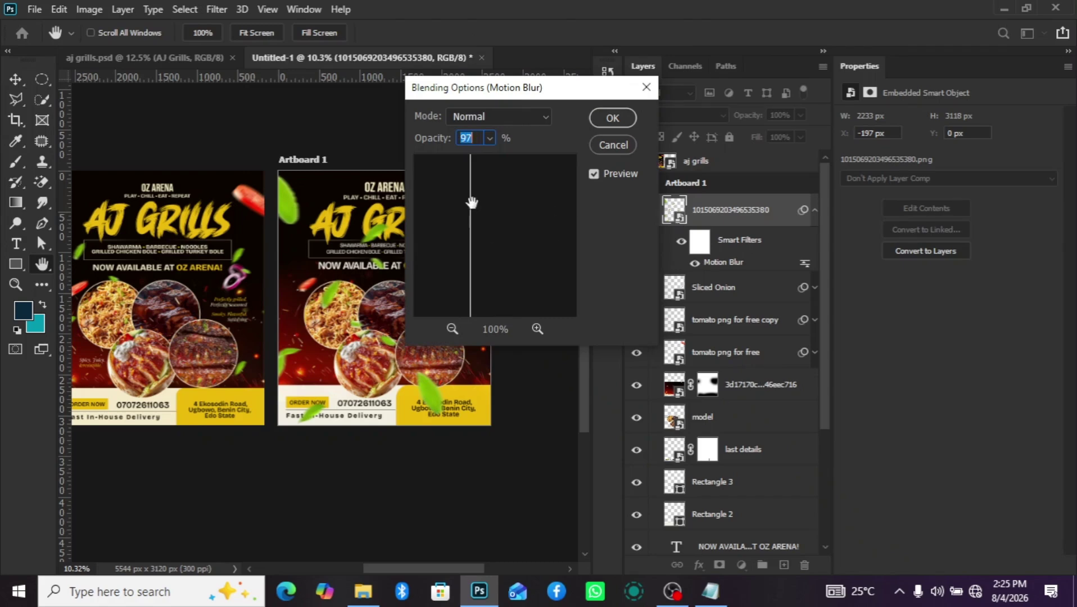
pyautogui.click(612, 145)
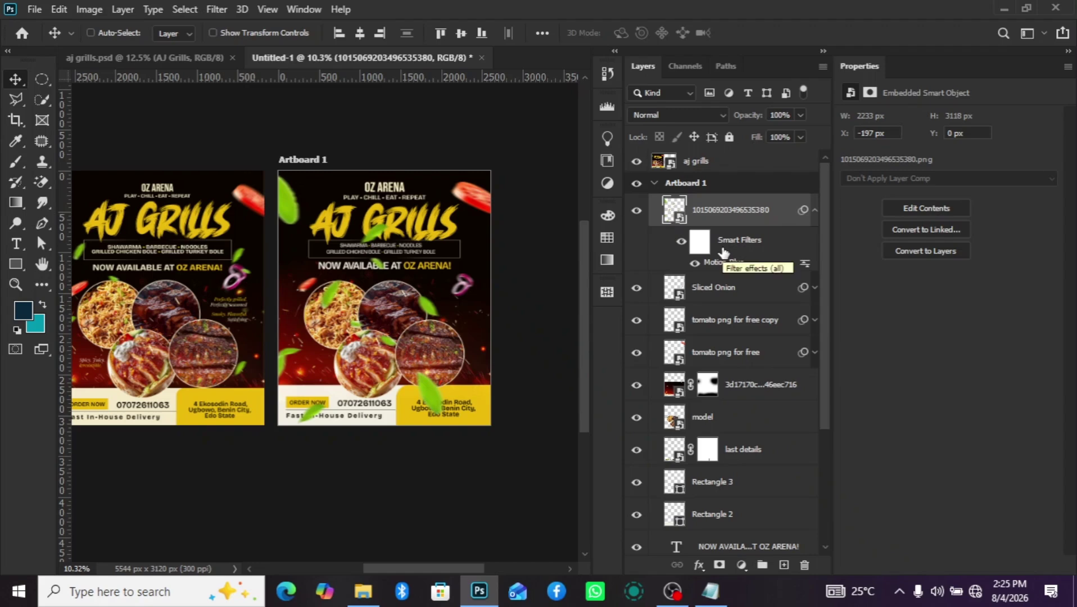
# Add a layer mask to the leaves layer and paint it black with the Brush to hide the leaf at the artboard's upper-left corner.
pyautogui.click(815, 210)
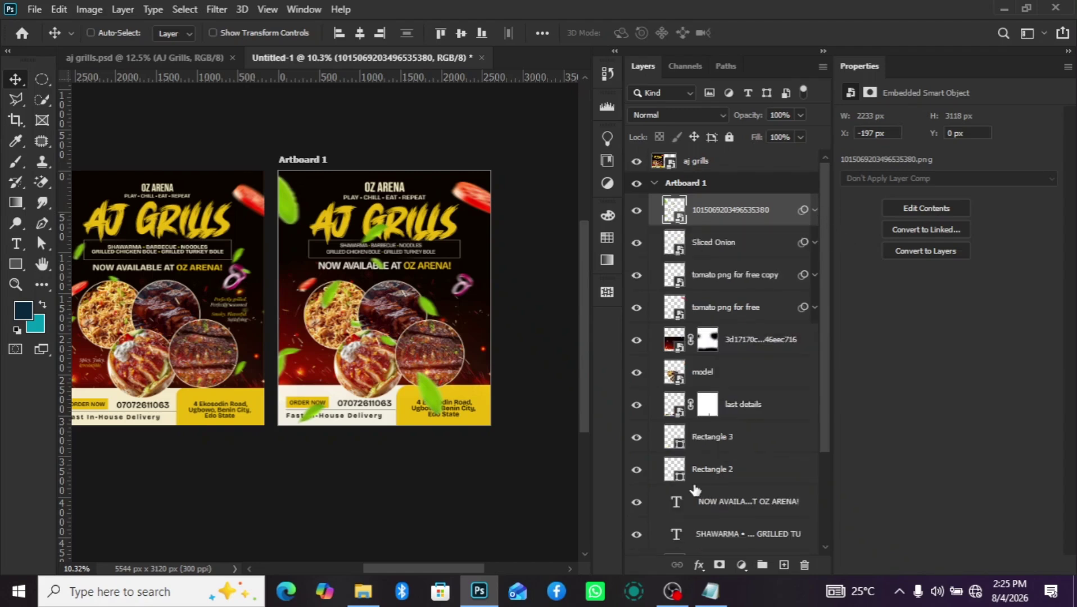
pyautogui.click(718, 564)
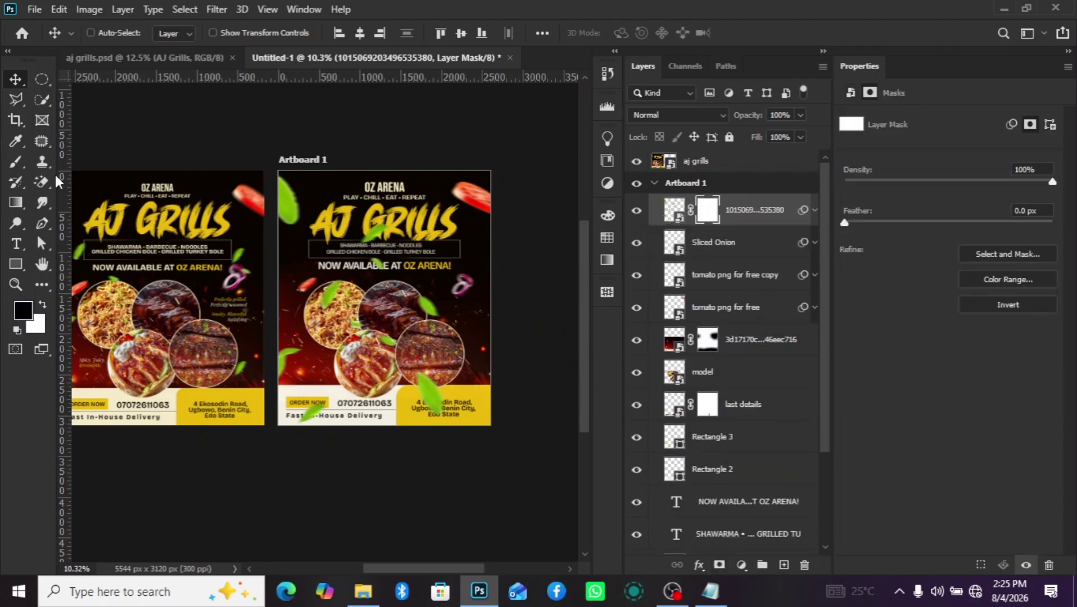
pyautogui.click(15, 162)
pyautogui.moveTo(265, 202)
pyautogui.mouseDown()
pyautogui.moveTo(310, 196)
pyautogui.moveTo(312, 186)
pyautogui.moveTo(284, 215)
pyautogui.moveTo(295, 183)
pyautogui.mouseUp()
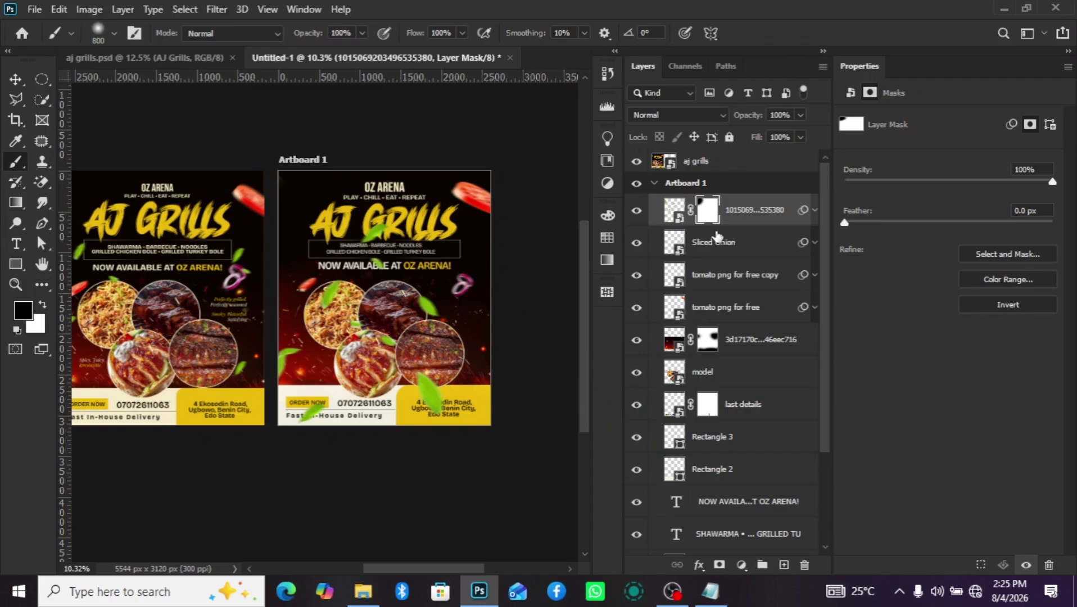
# Move the masked leaves layer left to X -477 px, Y 0 px.
pyautogui.click(667, 217)
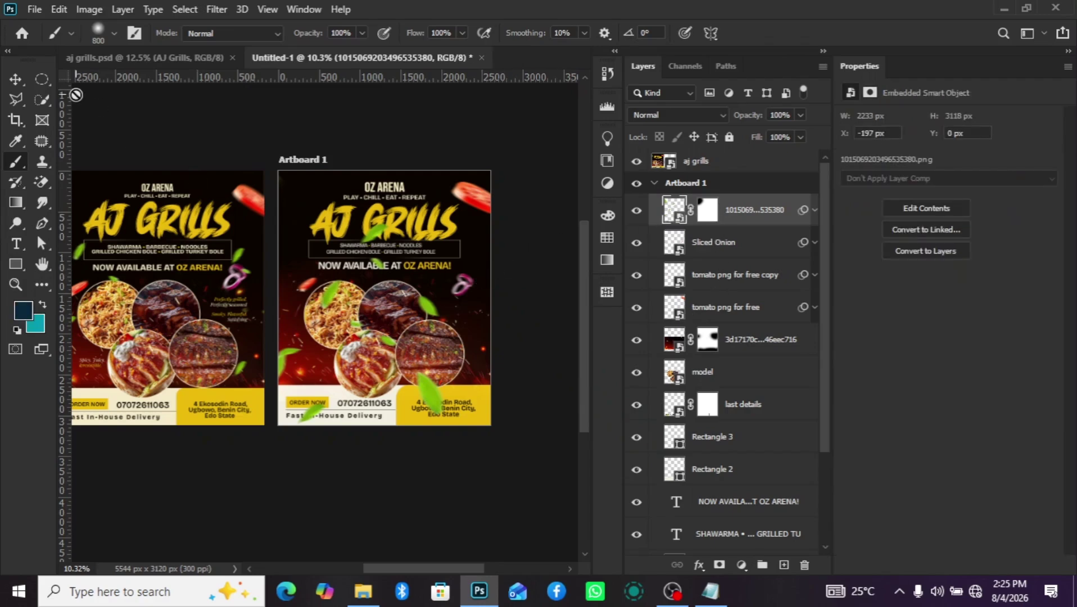
pyautogui.click(15, 79)
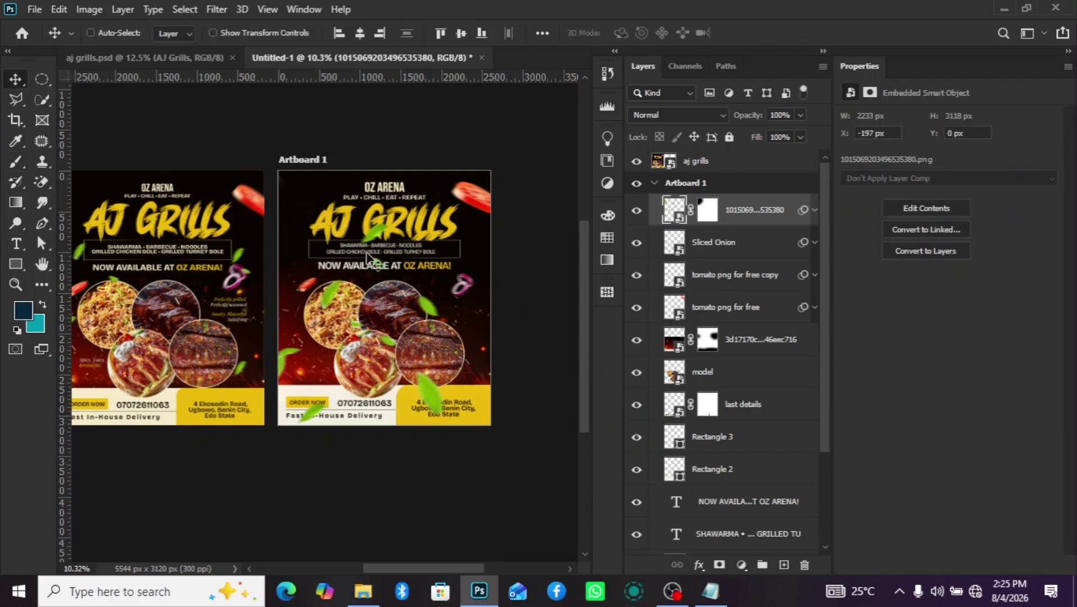
pyautogui.moveTo(371, 261)
pyautogui.mouseDown()
pyautogui.moveTo(310, 277)
pyautogui.moveTo(334, 272)
pyautogui.moveTo(313, 251)
pyautogui.moveTo(303, 257)
pyautogui.mouseUp()
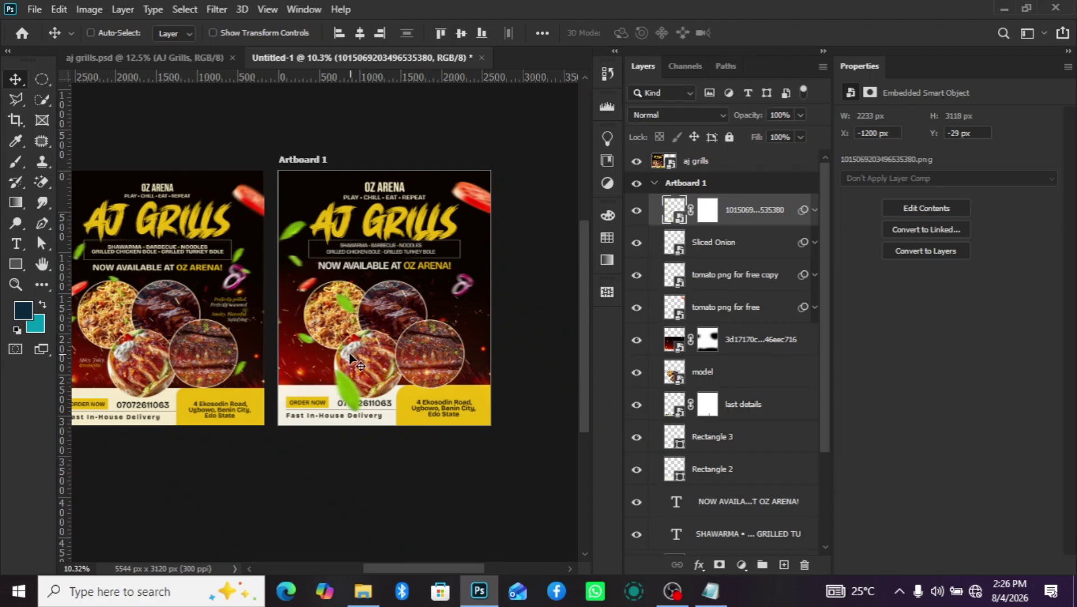
pyautogui.moveTo(327, 346); pyautogui.dragTo(388, 350)
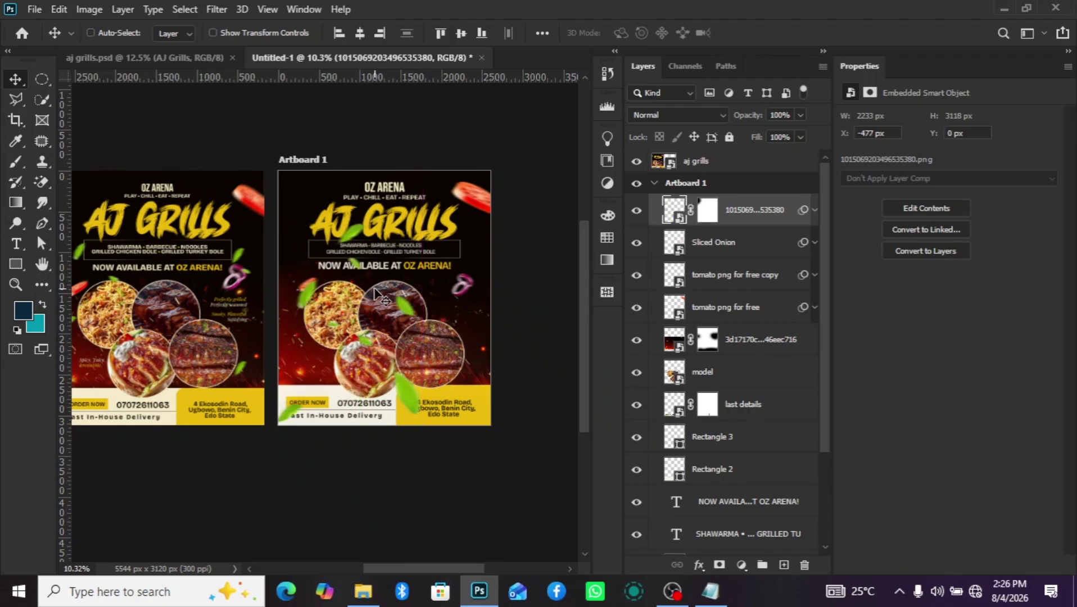
# Rotate the leaves layer 25° and move it up and left so the large leaf sits at the artboard's left edge below the noodles.
pyautogui.press('ctrl')
pyautogui.hotkey('ctrl', 't')
pyautogui.click(550, 240)
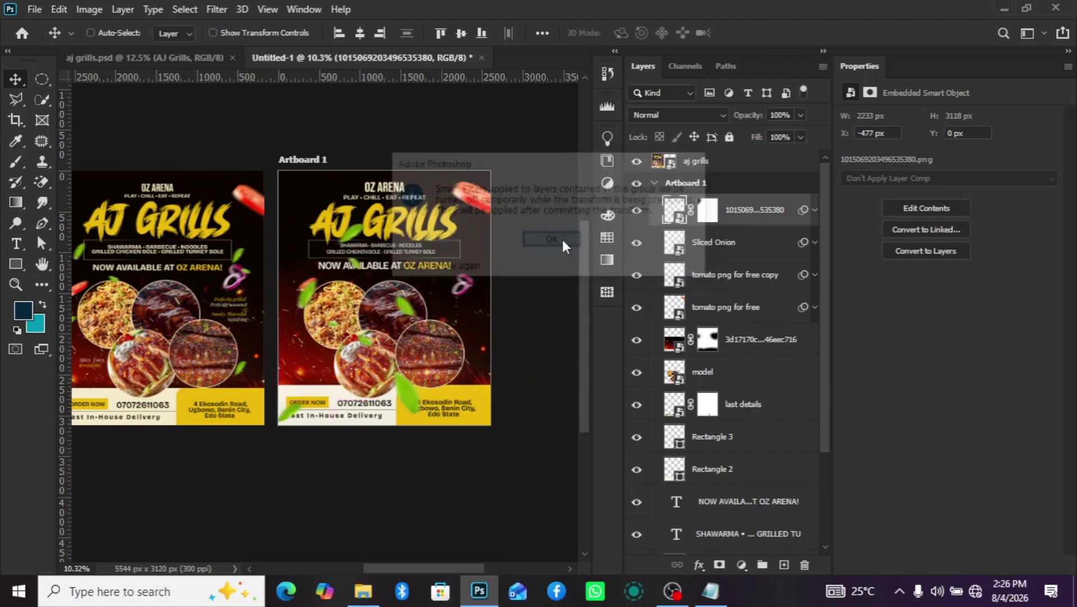
pyautogui.moveTo(430, 194); pyautogui.dragTo(438, 255)
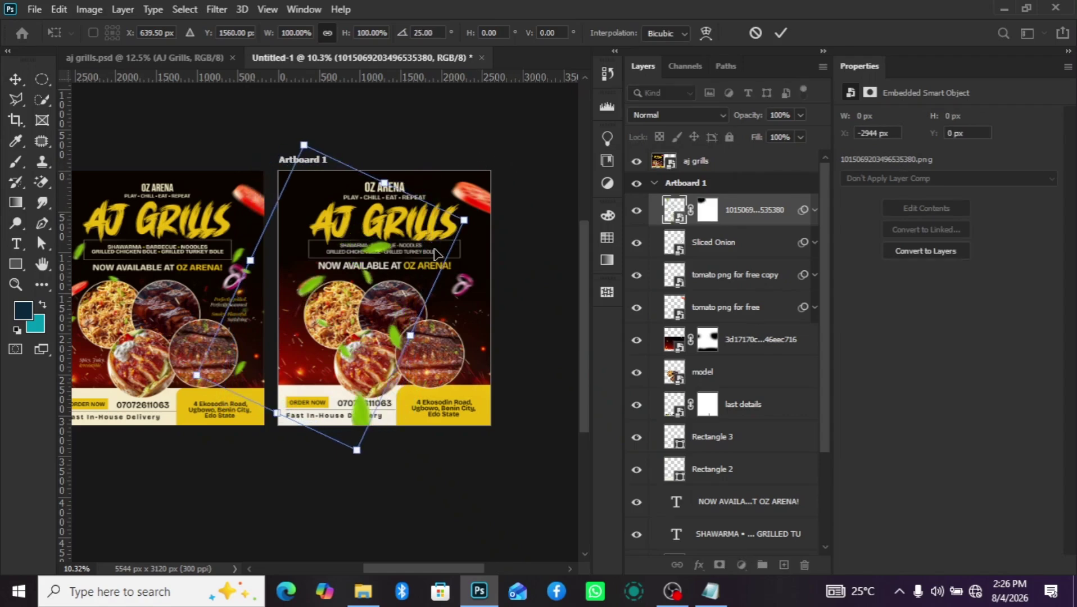
pyautogui.moveTo(304, 323); pyautogui.dragTo(270, 241)
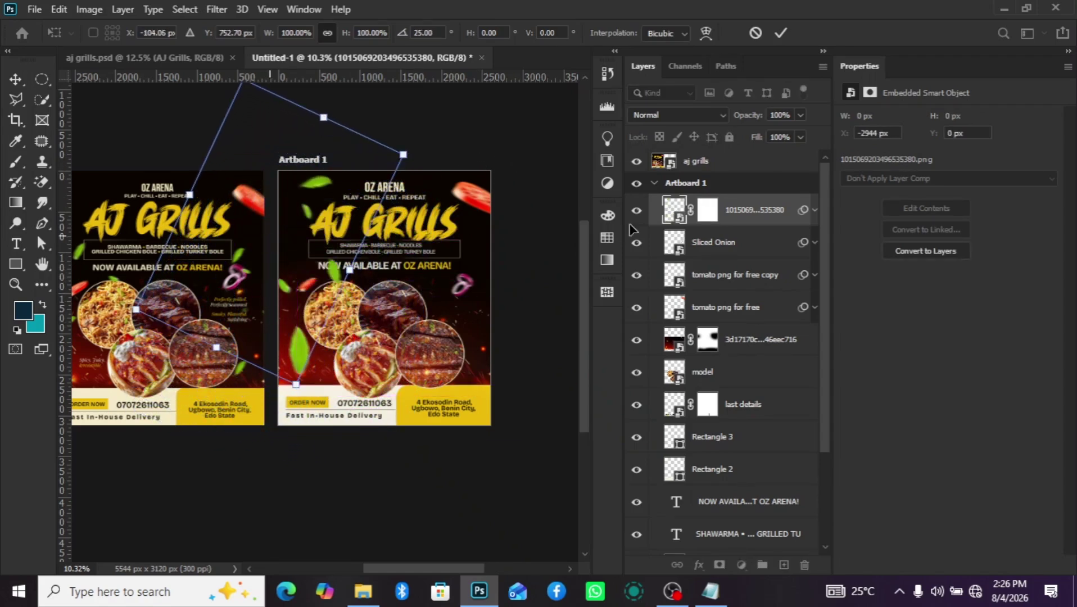
pyautogui.press('Return')
# Paint black on the leaves layer's mask to hide the leaves over the NOW AVAILABLE line and near the artboard's top edge.
pyautogui.click(707, 210)
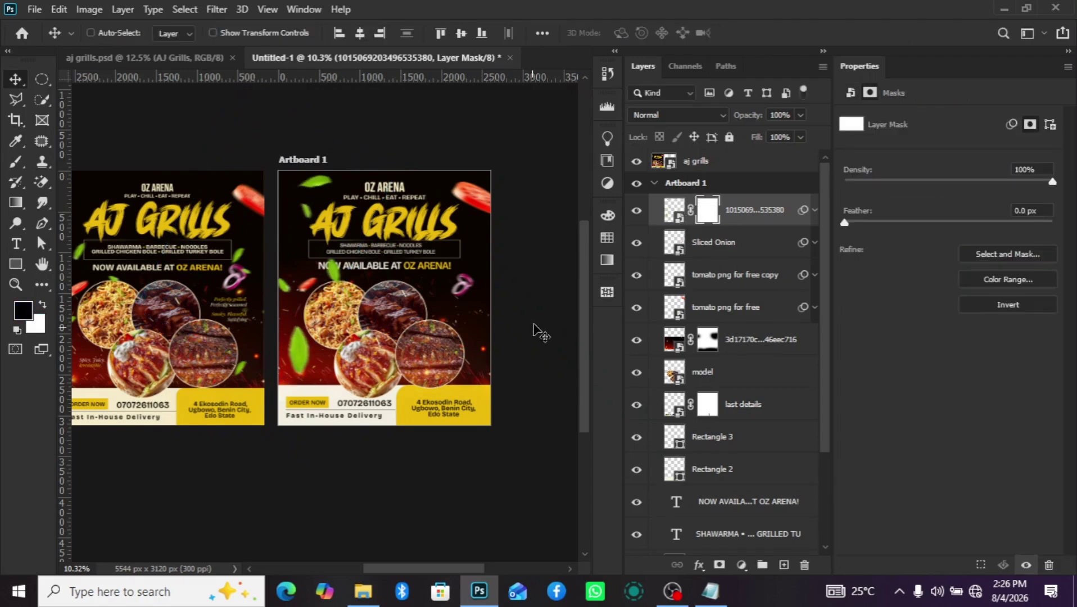
pyautogui.click(11, 163)
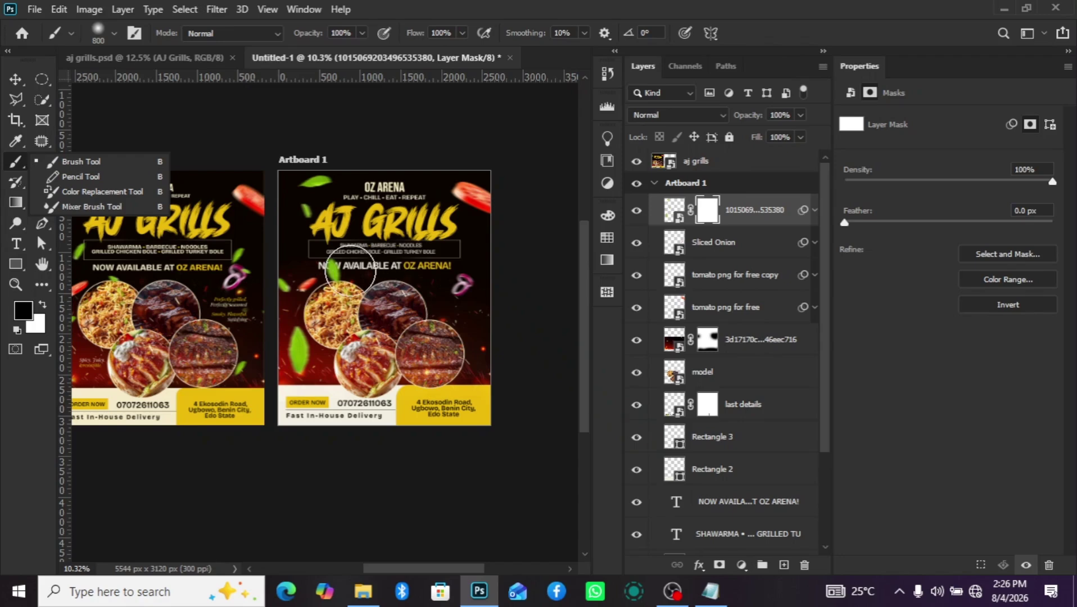
pyautogui.click(351, 272)
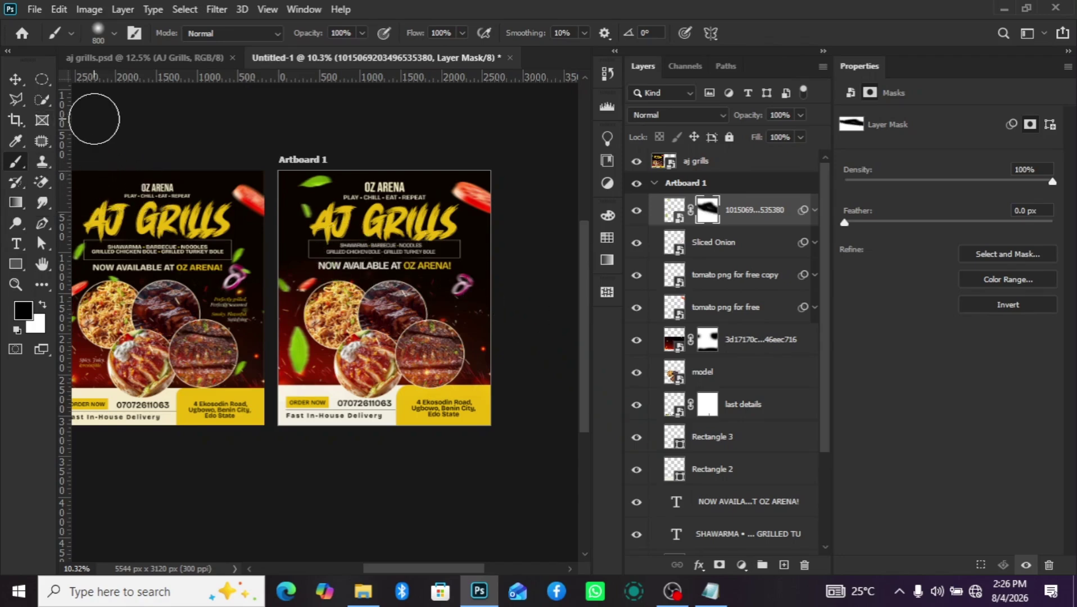
pyautogui.moveTo(324, 169); pyautogui.dragTo(312, 173)
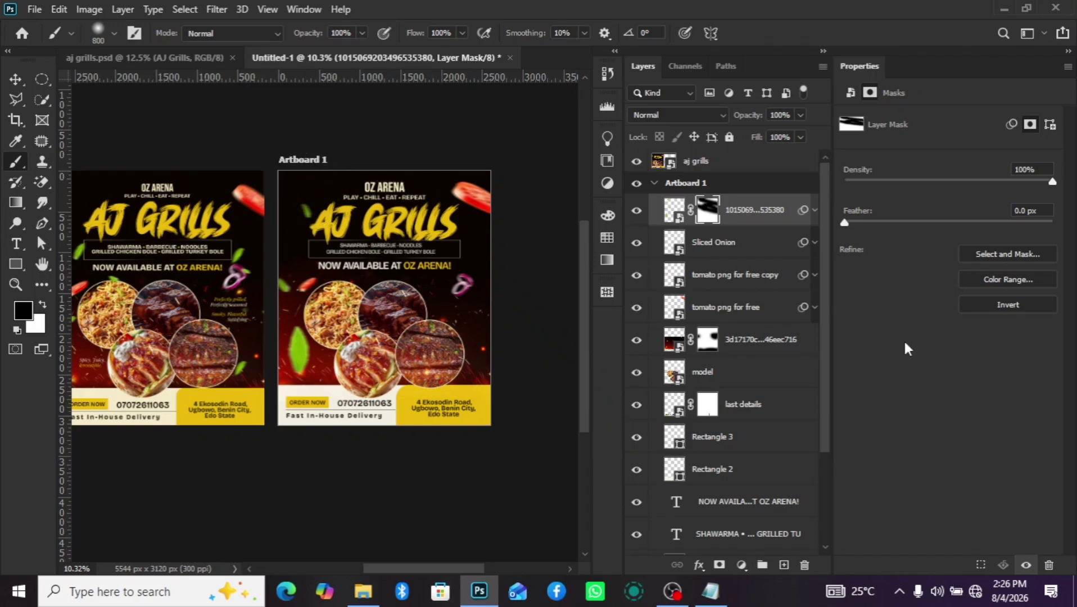
# Duplicate the leaves layer, move the copy rightwards and place it inside Artboard 1 directly above the original leaves.
pyautogui.click(677, 212)
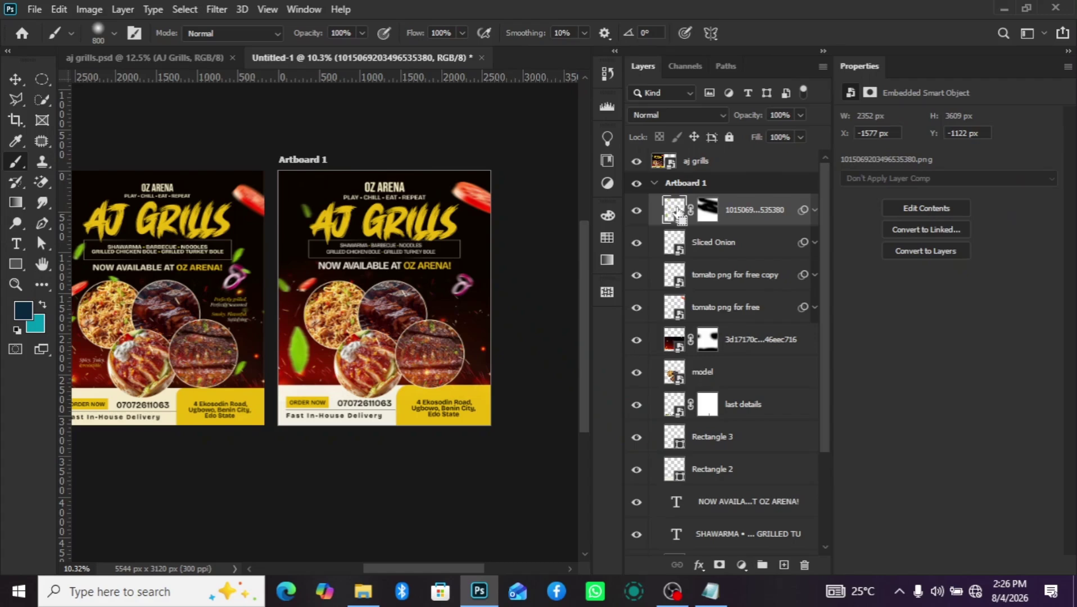
pyautogui.hotkey('ctrl', 'j')
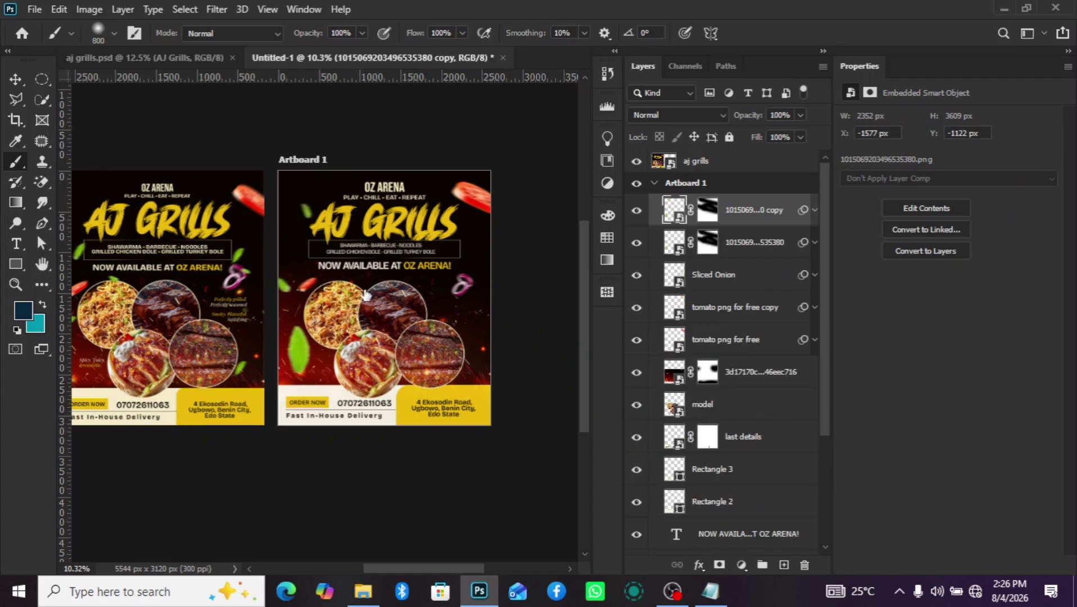
pyautogui.click(15, 79)
pyautogui.moveTo(339, 281)
pyautogui.mouseDown()
pyautogui.moveTo(500, 284)
pyautogui.moveTo(340, 281)
pyautogui.mouseUp()
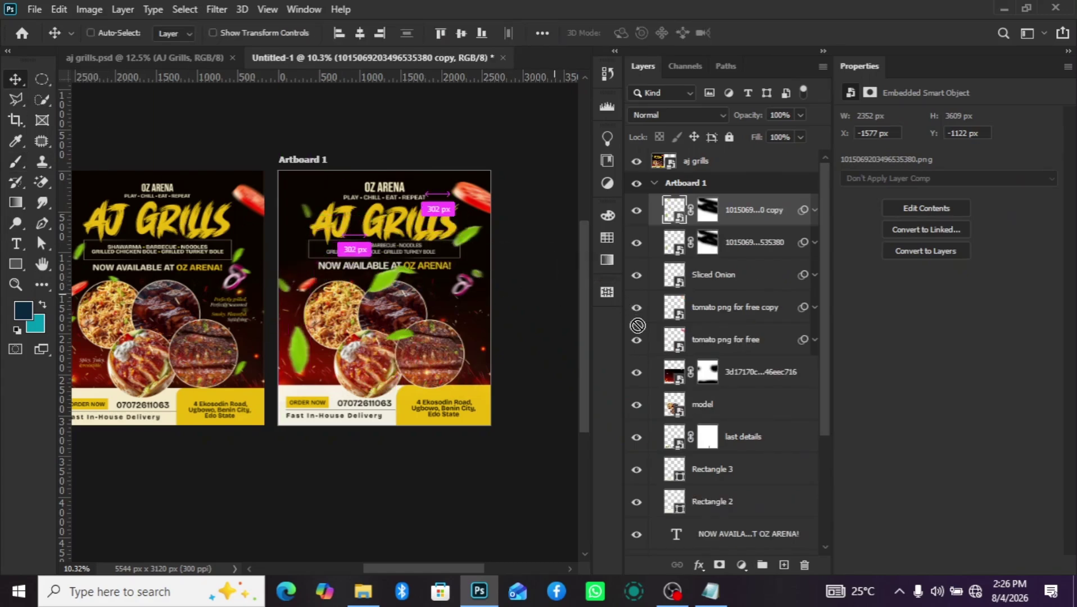
pyautogui.moveTo(452, 311); pyautogui.dragTo(505, 320)
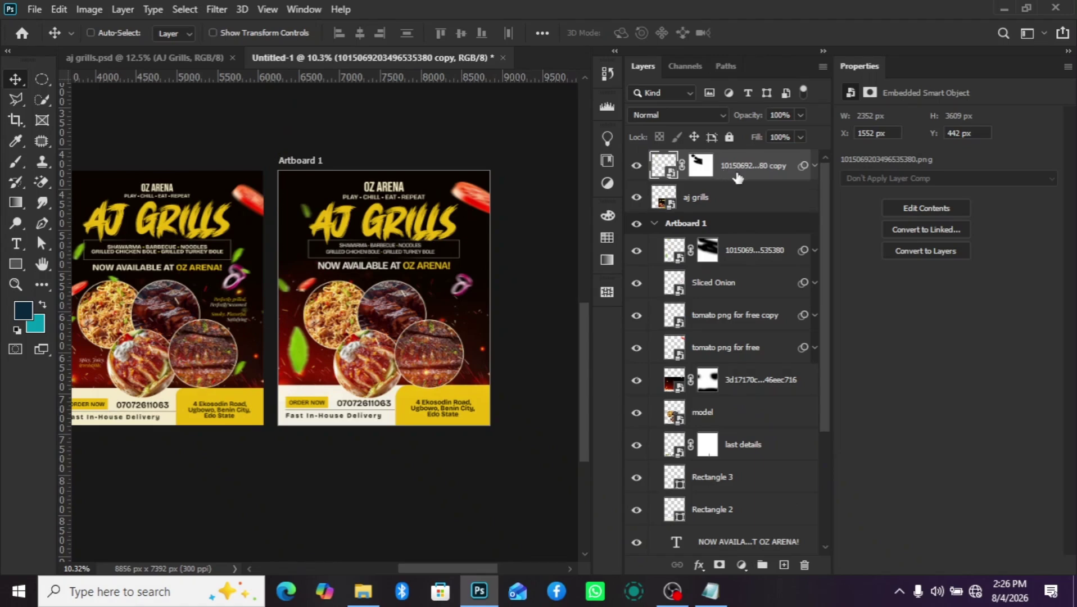
pyautogui.moveTo(738, 177); pyautogui.dragTo(733, 236)
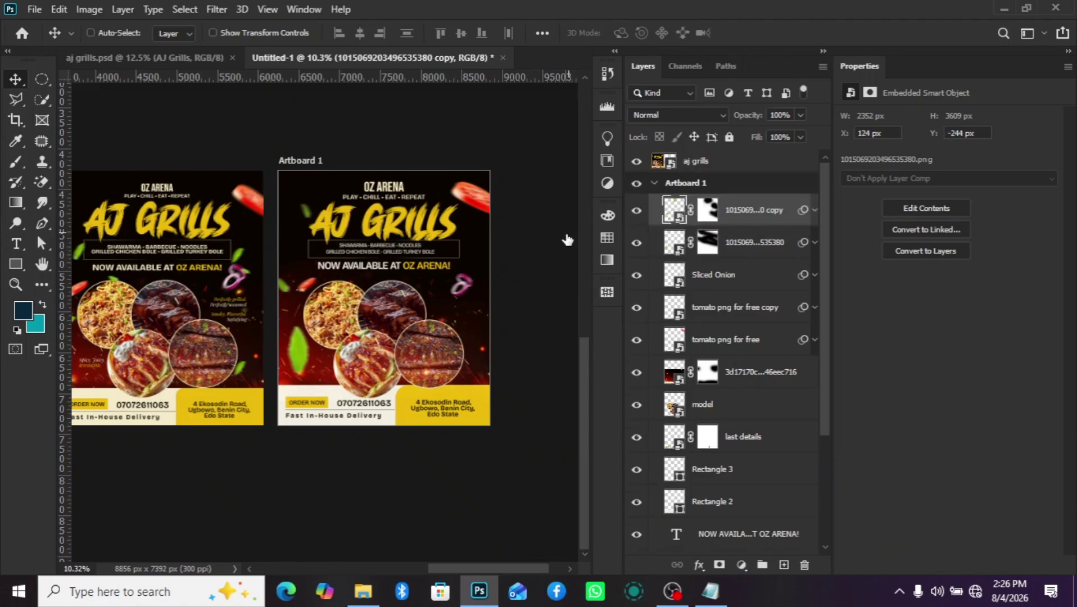
# Move the copied leaves layer towards Artboard 1's right edge, scale it to 75.19%, and raise it so one leaf sits above the onion.
pyautogui.moveTo(406, 373); pyautogui.dragTo(466, 384)
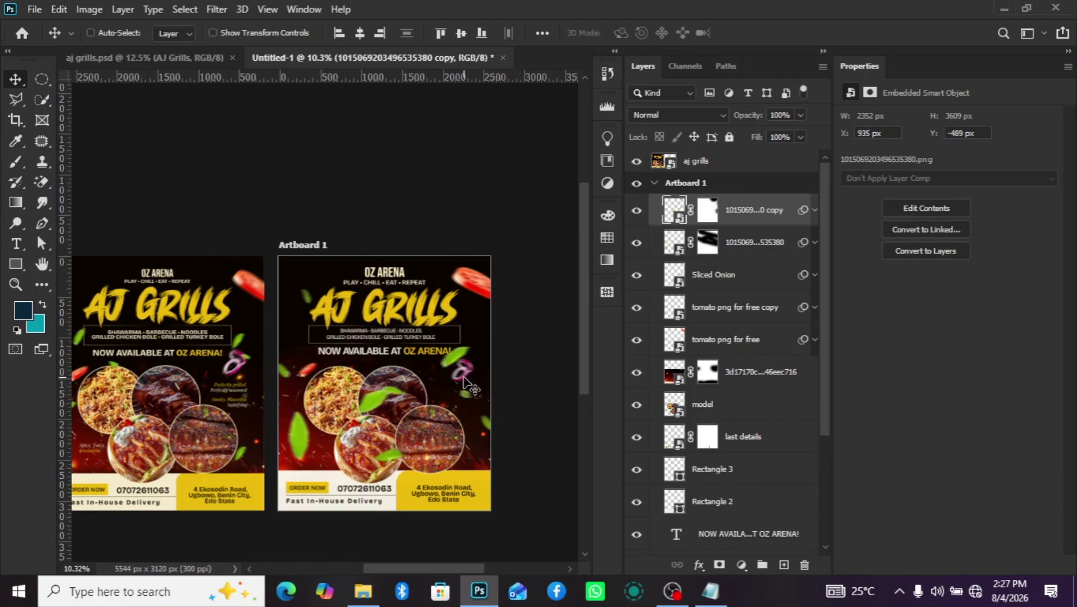
pyautogui.hotkey('ctrl', 't')
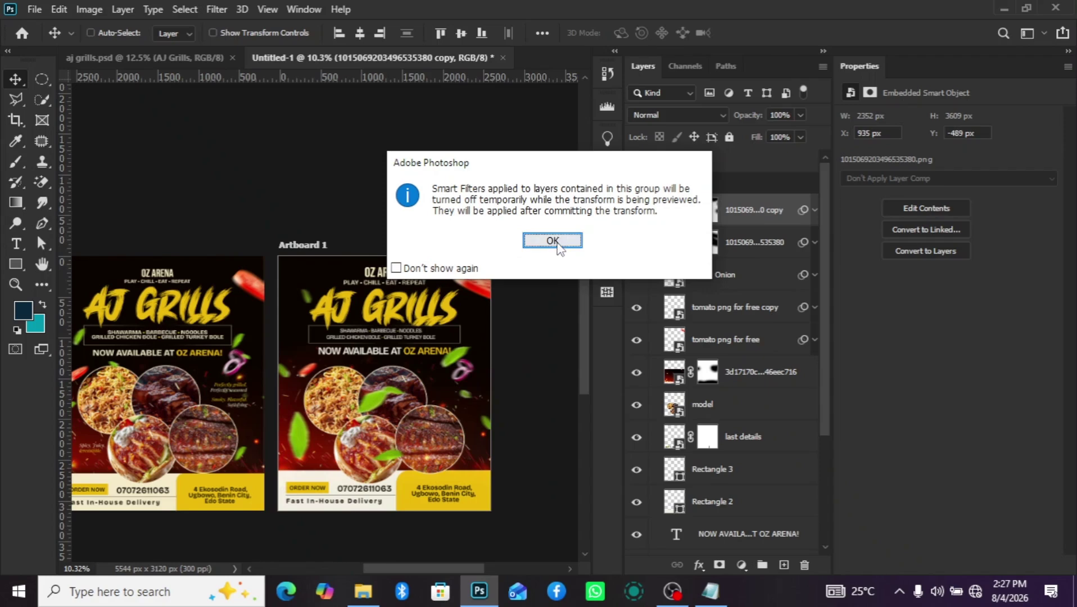
pyautogui.click(557, 243)
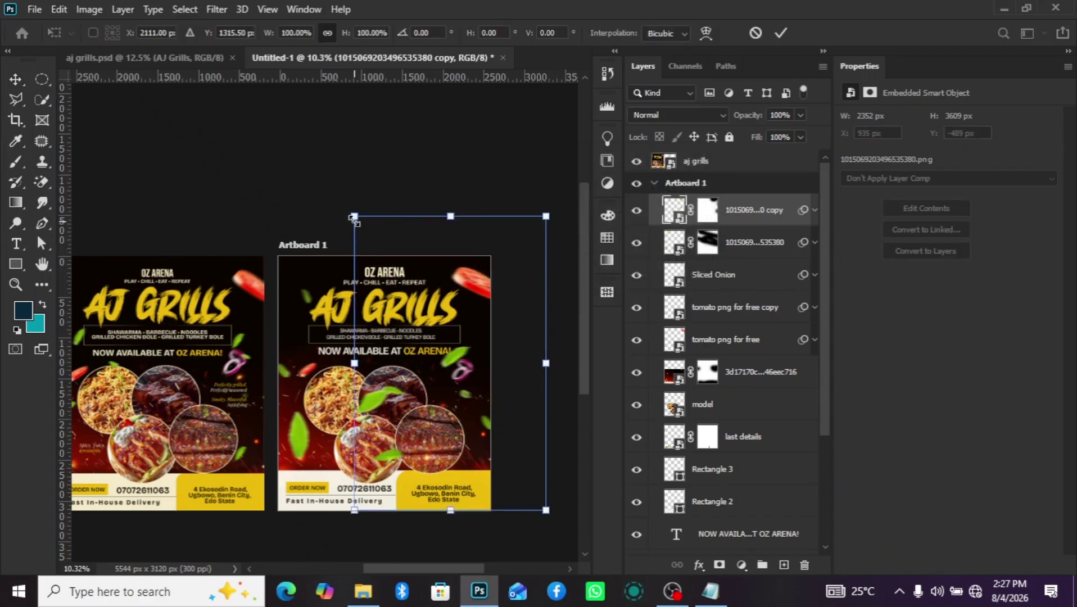
pyautogui.moveTo(353, 218); pyautogui.dragTo(401, 288)
pyautogui.moveTo(495, 384); pyautogui.dragTo(495, 323)
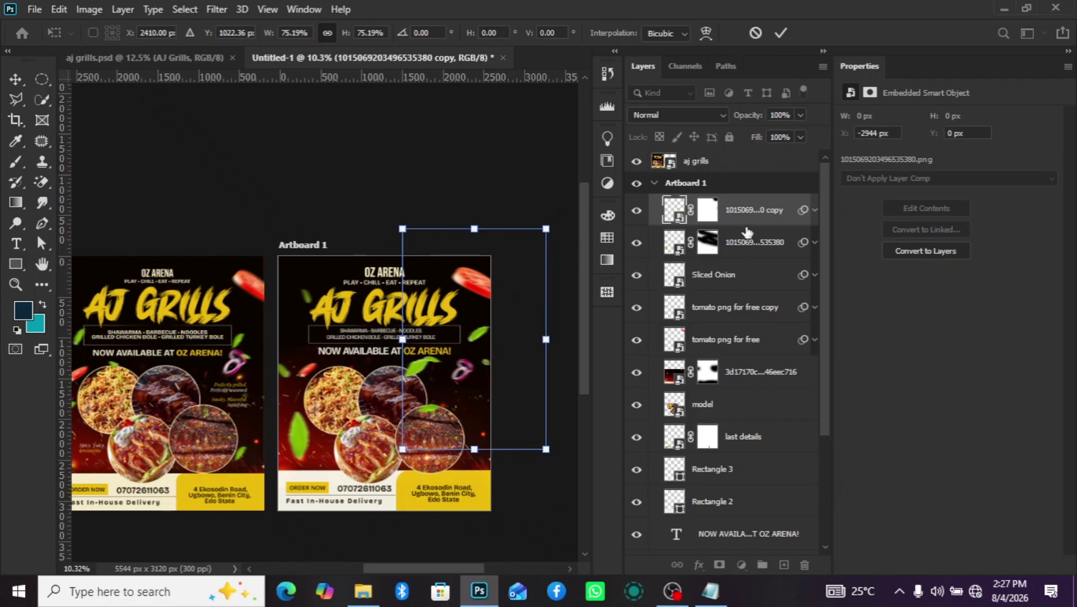
pyautogui.click(709, 209)
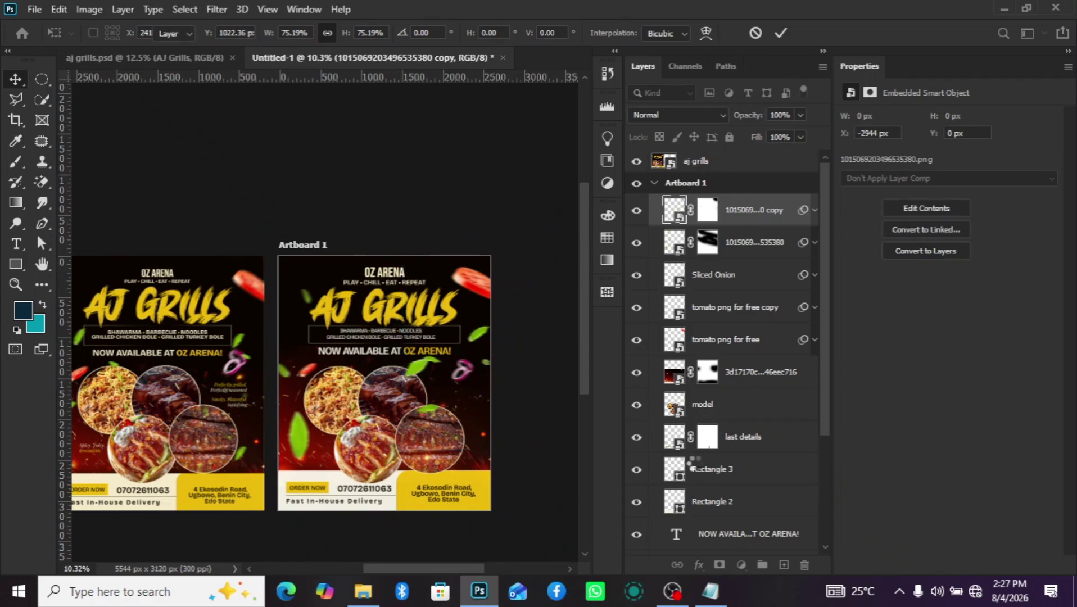
# Paint black on the leaves copy's layer mask to hide the leaf between the OZ ARENA line and the meat circles.
pyautogui.click(719, 565)
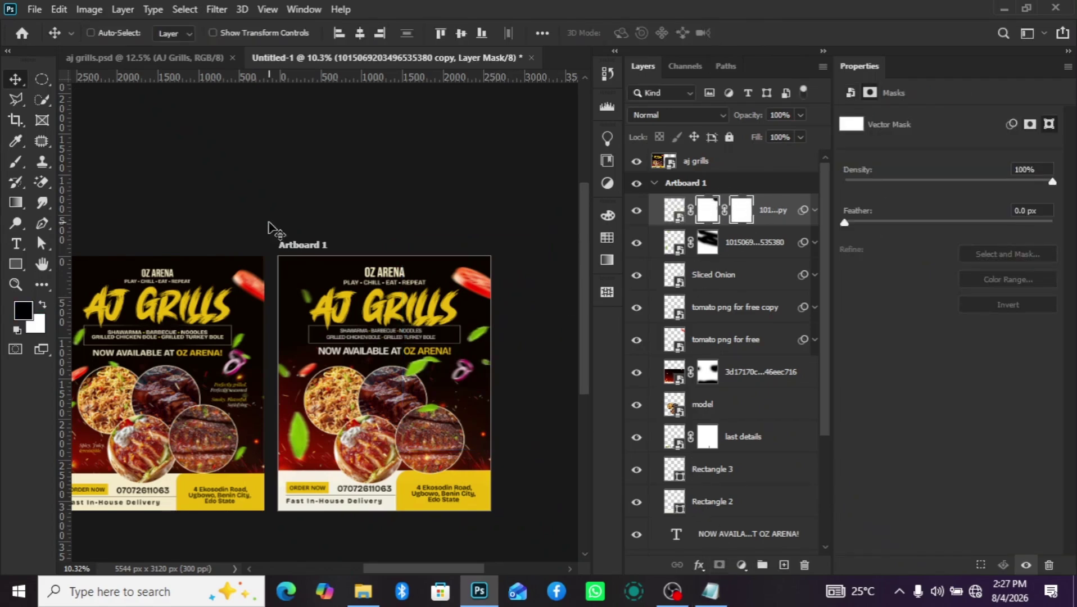
pyautogui.hotkey('ctrl', 'z')
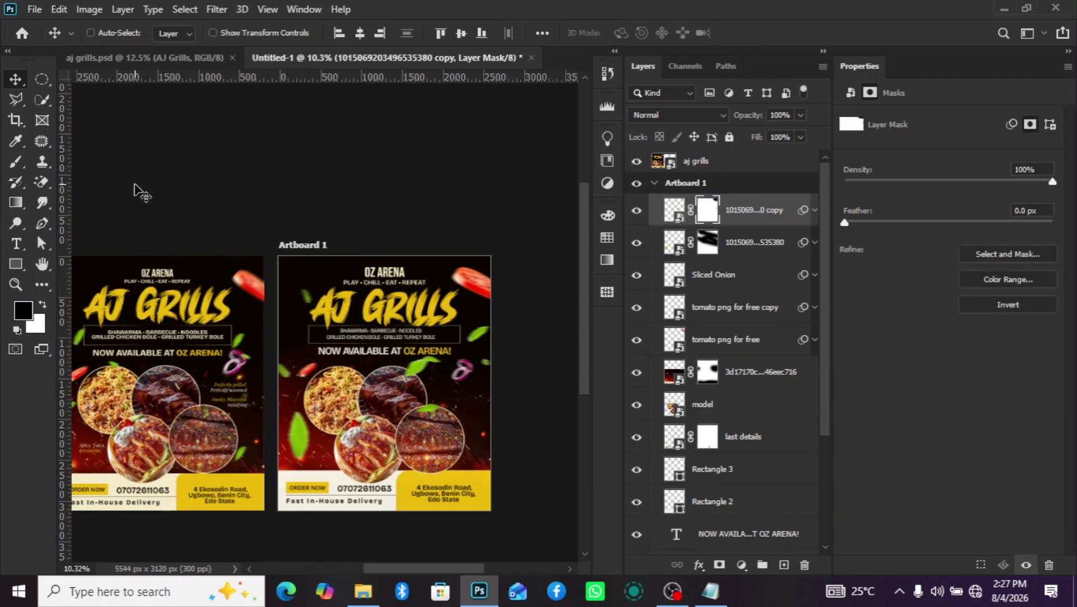
pyautogui.click(15, 140)
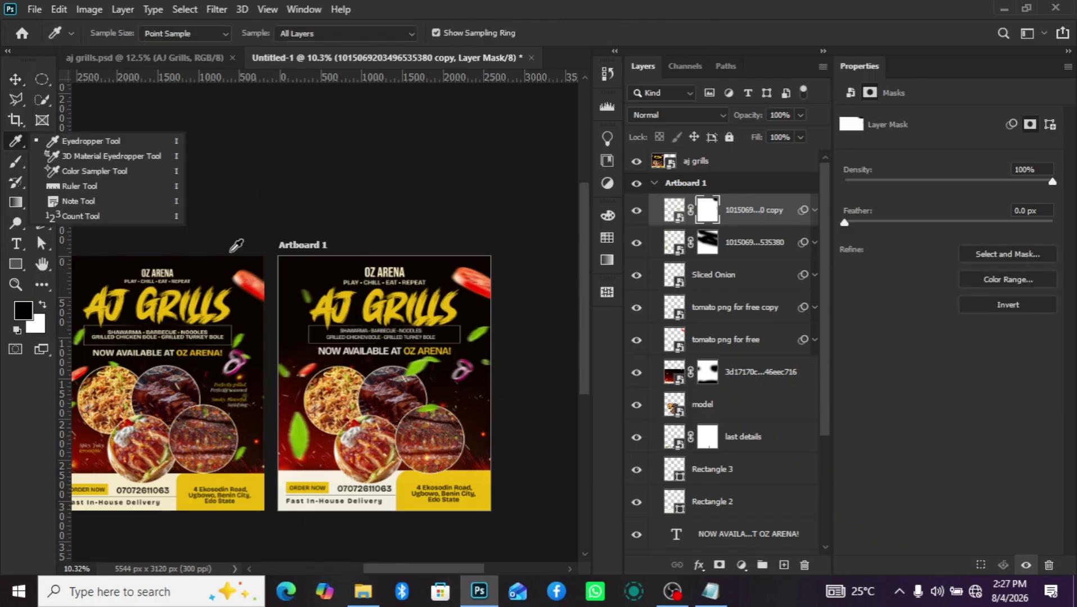
pyautogui.click(14, 161)
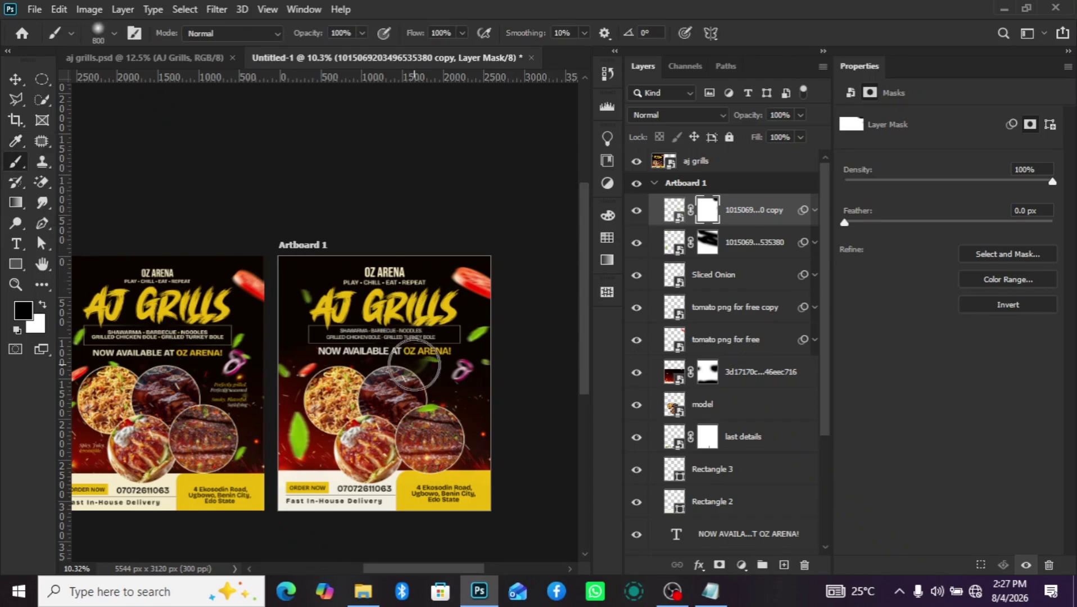
pyautogui.moveTo(414, 365)
pyautogui.mouseDown()
pyautogui.moveTo(437, 377)
pyautogui.moveTo(423, 372)
pyautogui.moveTo(433, 330)
pyautogui.mouseUp()
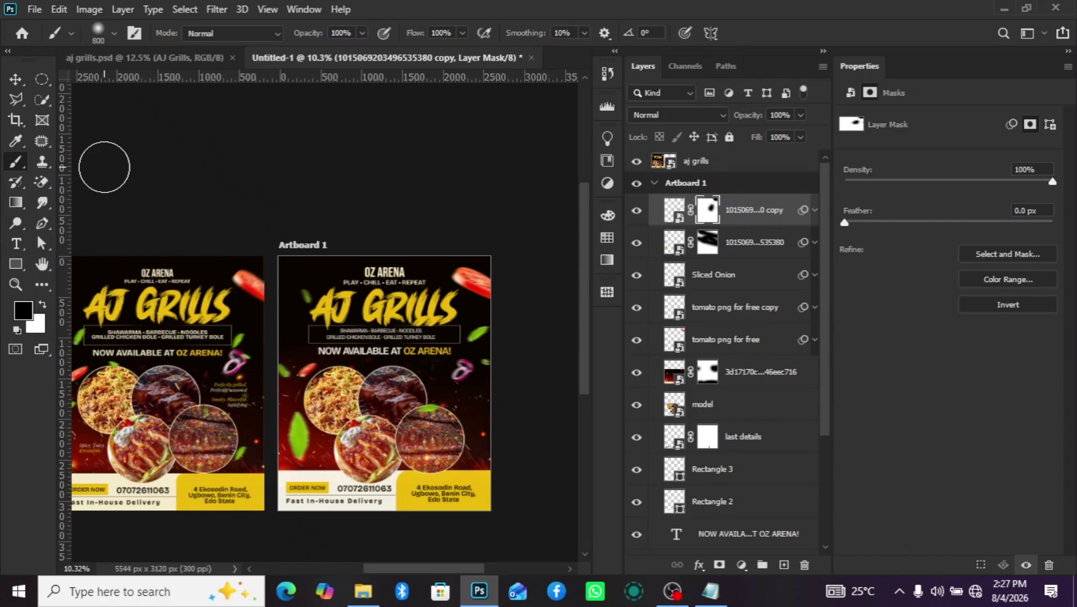
pyautogui.click(15, 79)
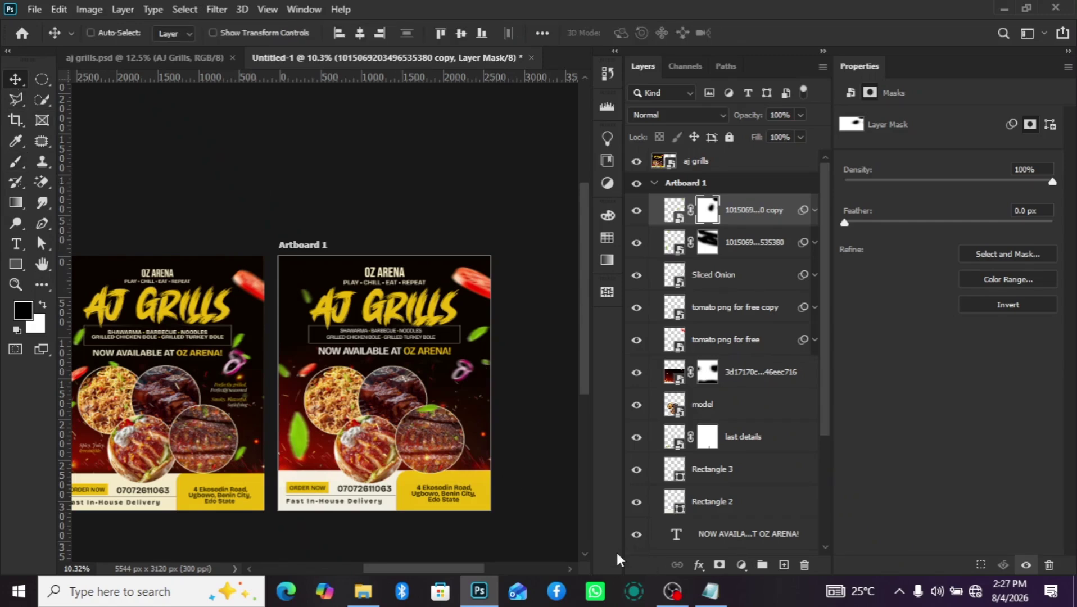
pyautogui.moveTo(219, 312); pyautogui.dragTo(230, 320)
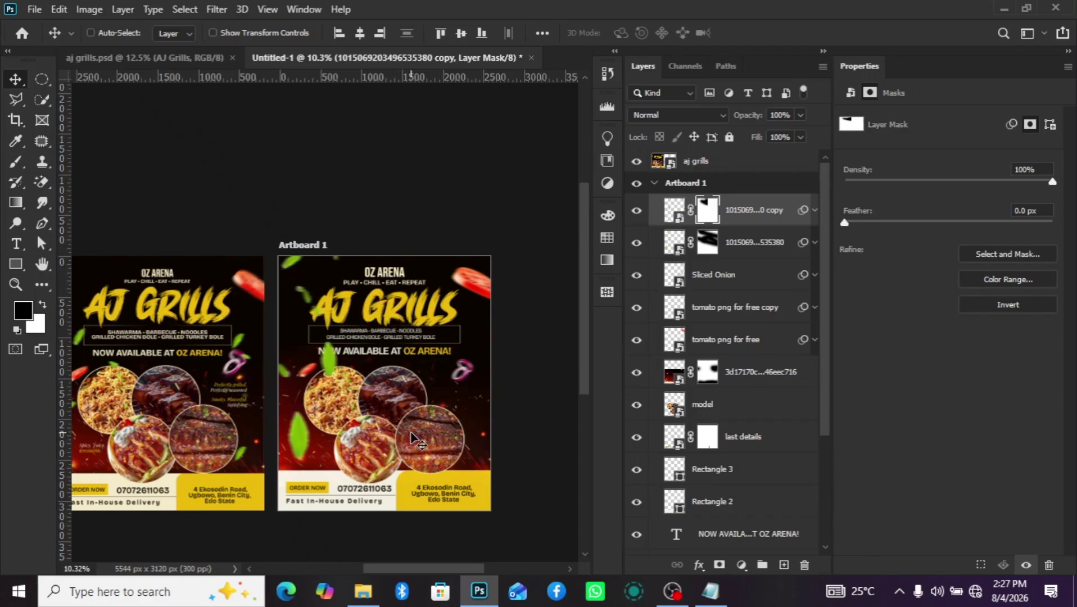
pyautogui.press('ctrl')
pyautogui.hotkey('ctrl', 'z')
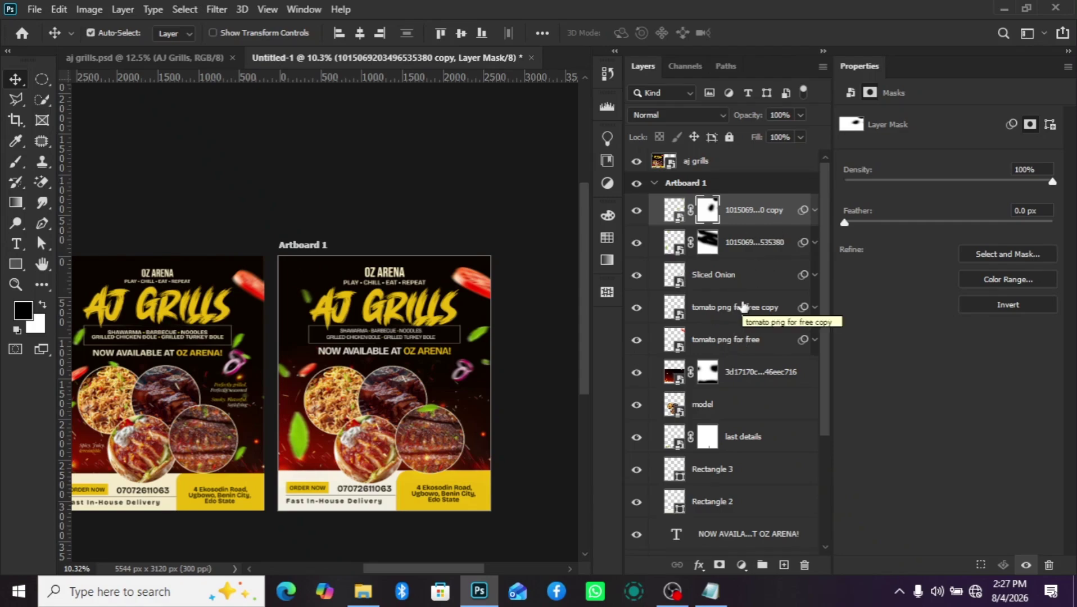
# Examine the reference flyer's leaves around the onion and the italic taglines beside the meat circles.
pyautogui.hotkey('ctrl', '+')
pyautogui.hotkey('ctrl', '+')
pyautogui.hotkey('ctrl', '+')
pyautogui.hotkey('ctrl', '+')
pyautogui.hotkey('ctrl', '+')
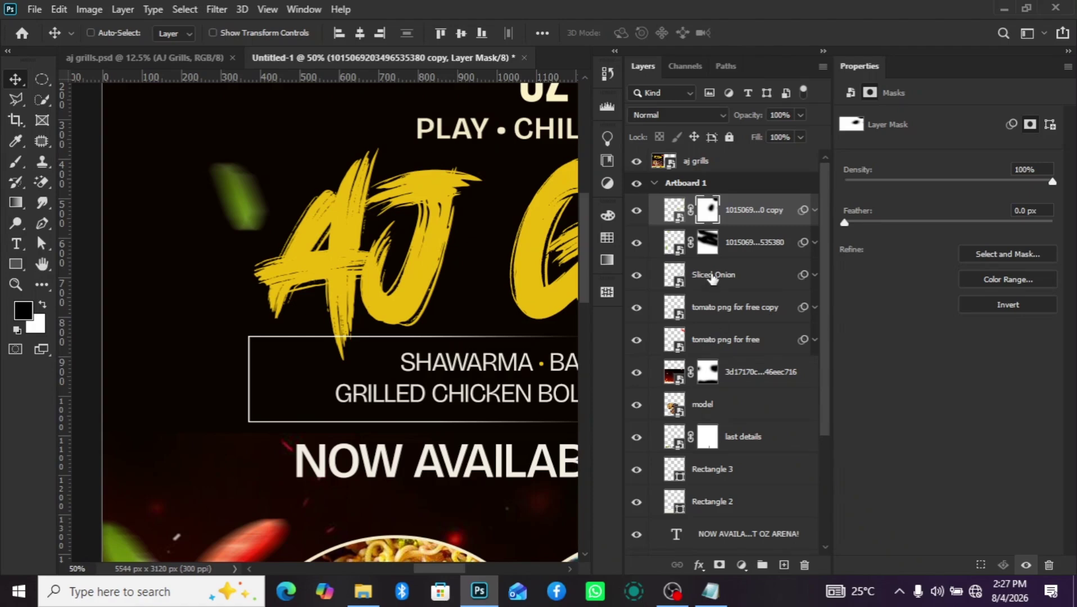
pyautogui.moveTo(440, 570); pyautogui.dragTo(372, 569)
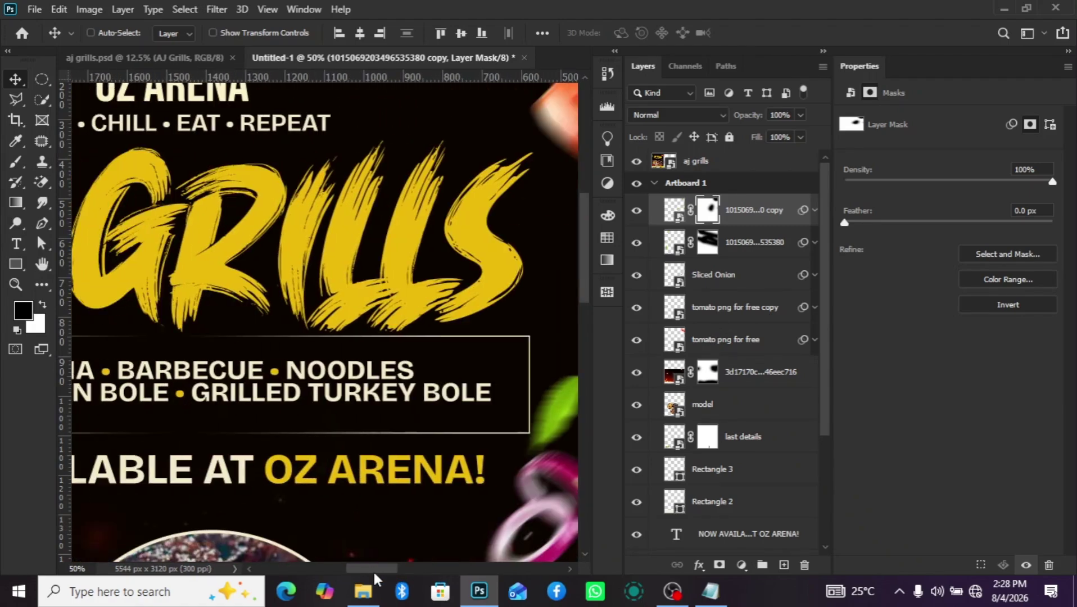
pyautogui.moveTo(580, 305); pyautogui.dragTo(589, 355)
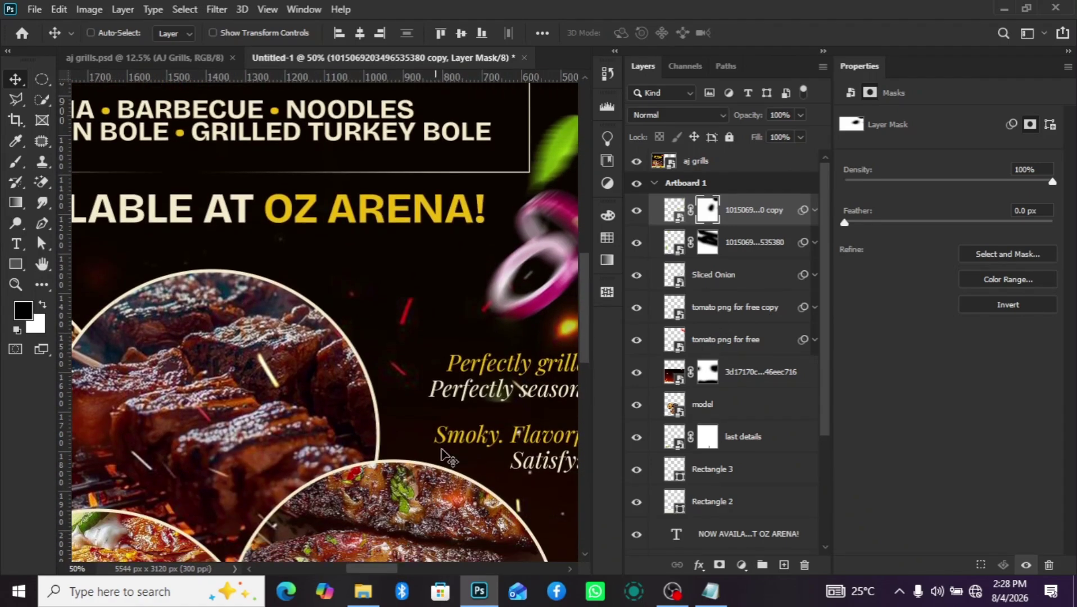
pyautogui.moveTo(397, 569); pyautogui.dragTo(413, 570)
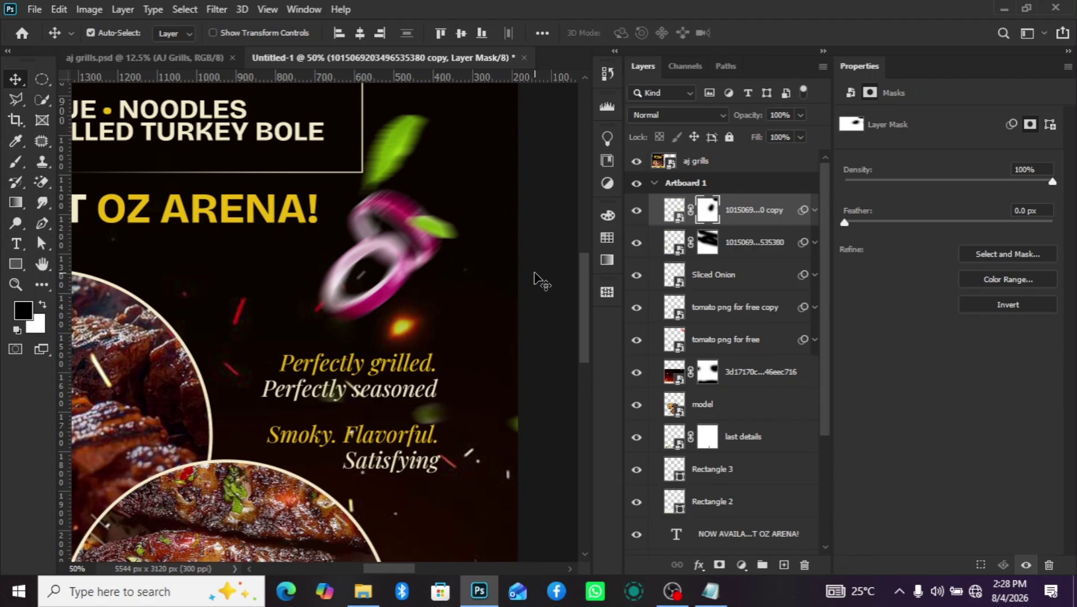
pyautogui.hotkey('ctrl', '-')
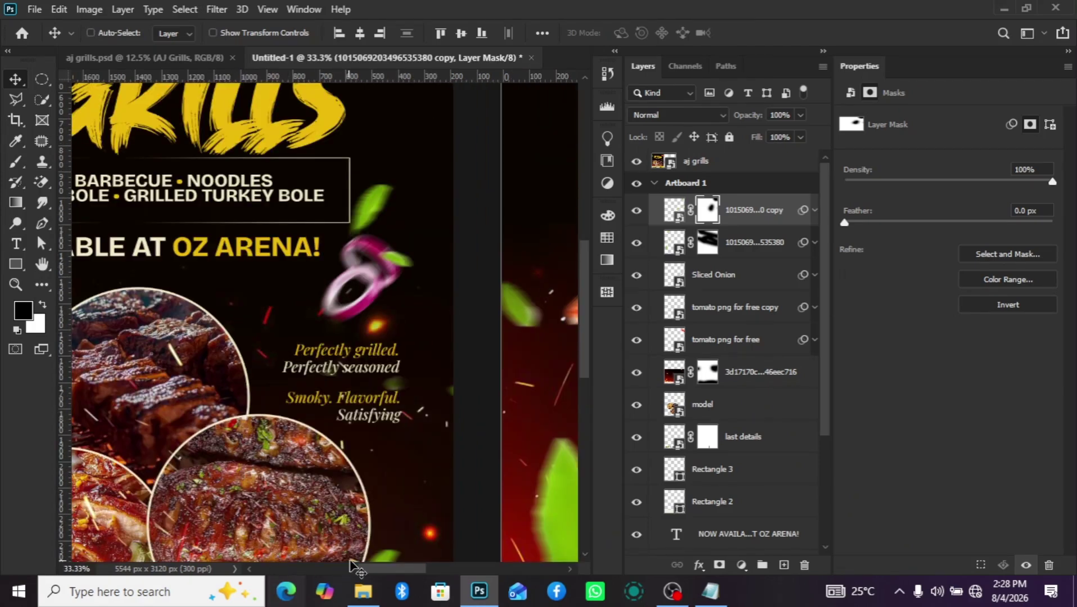
pyautogui.hotkey('ctrl', '0')
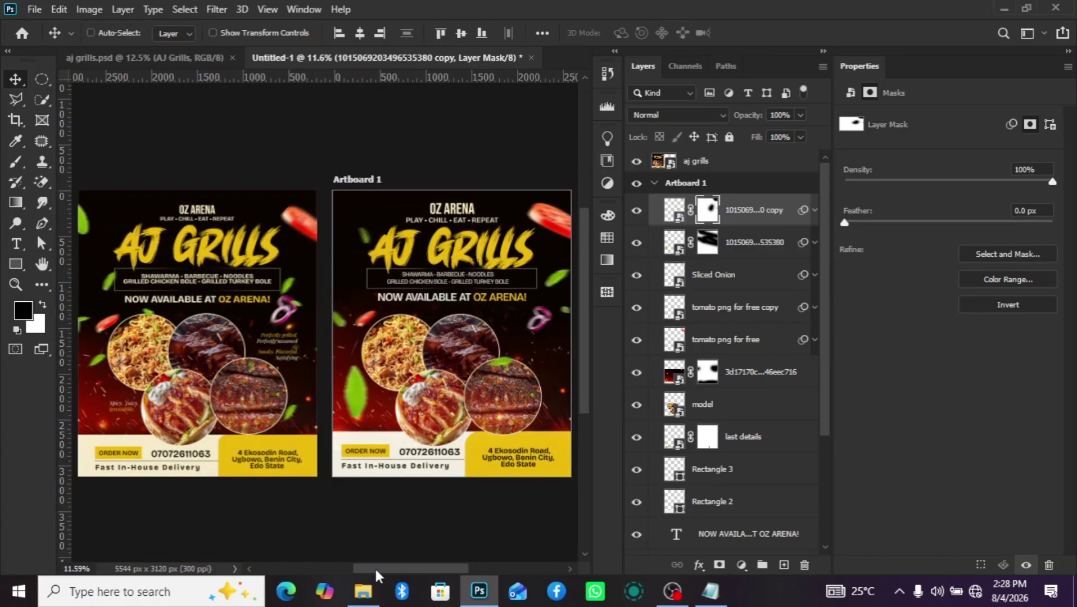